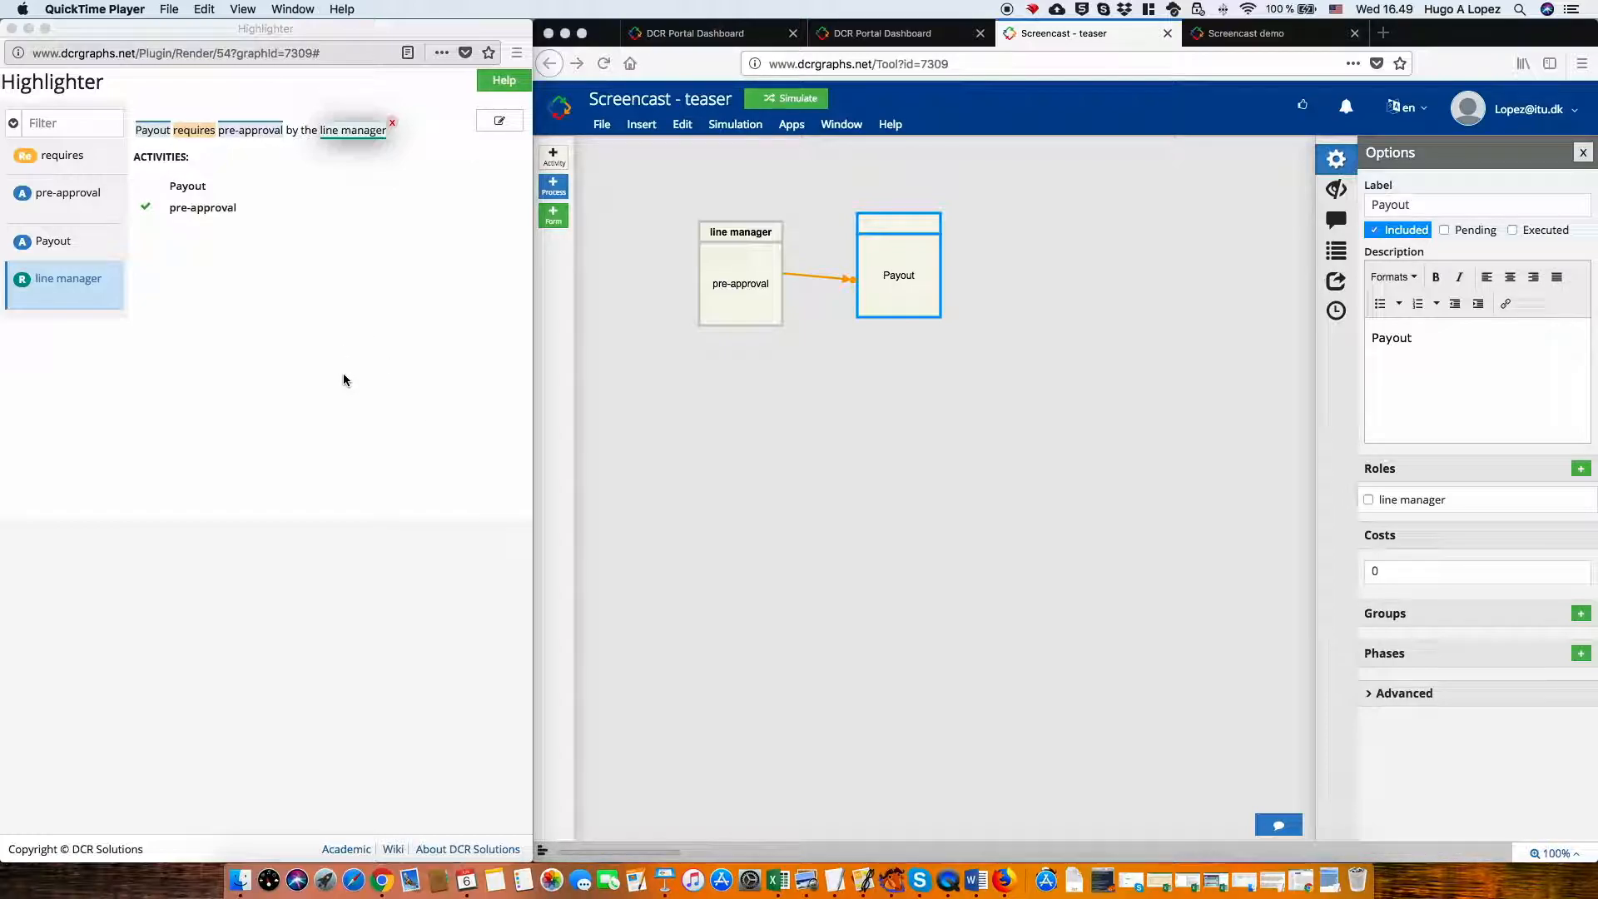
Examine how the highlighted Payout, pre-approval and line manager phrases map to the activities in the graph.
left_click(152, 130)
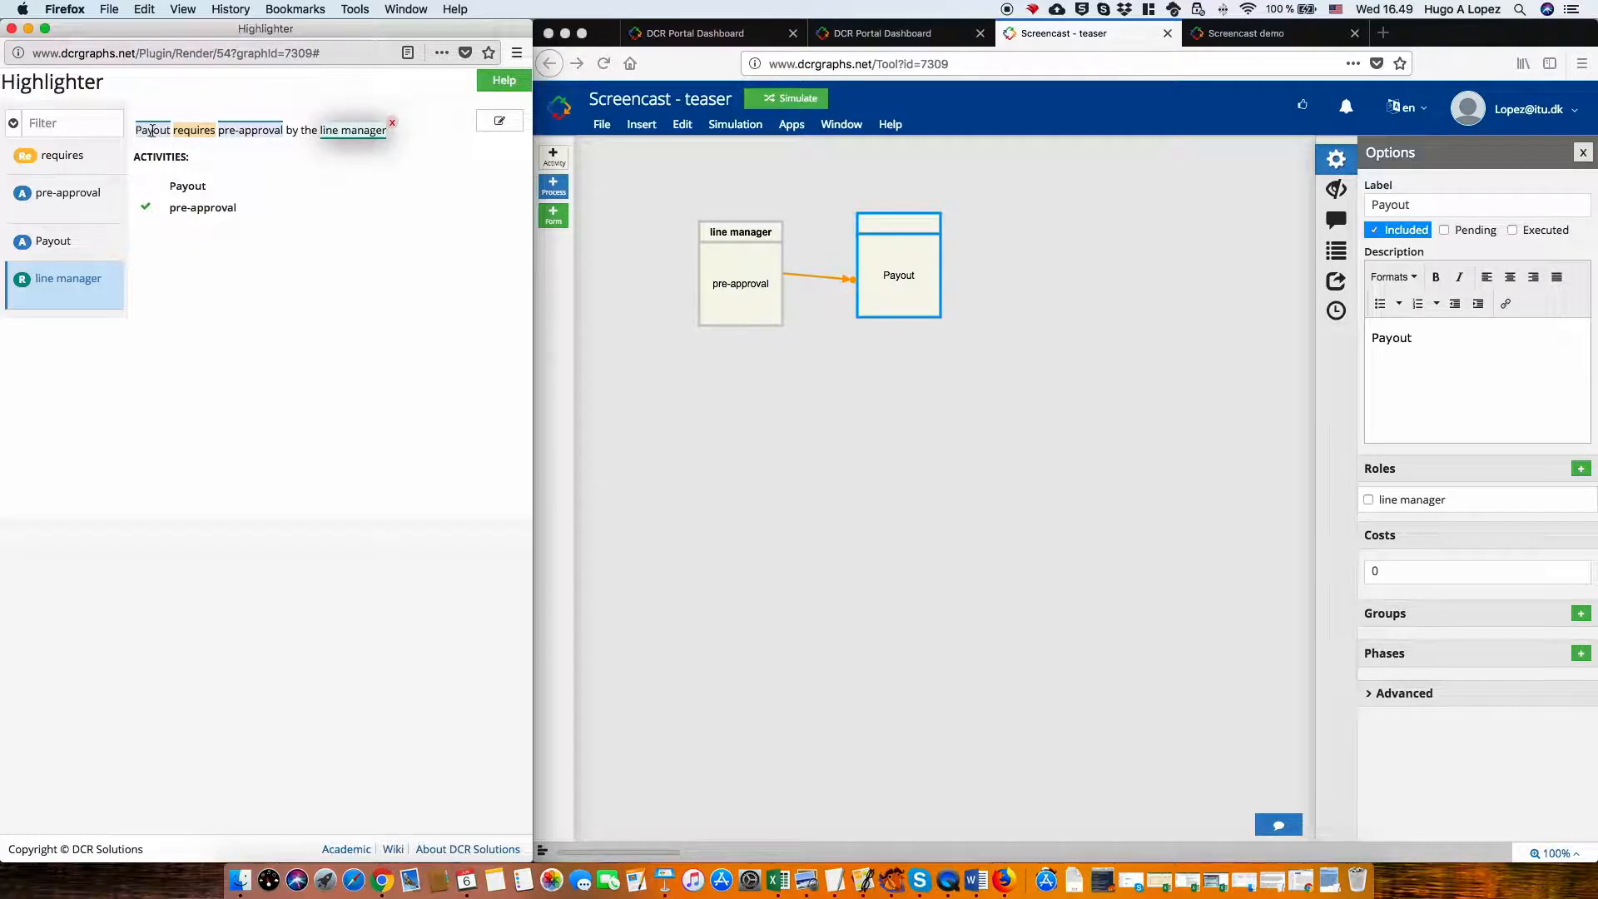
left_click(251, 130)
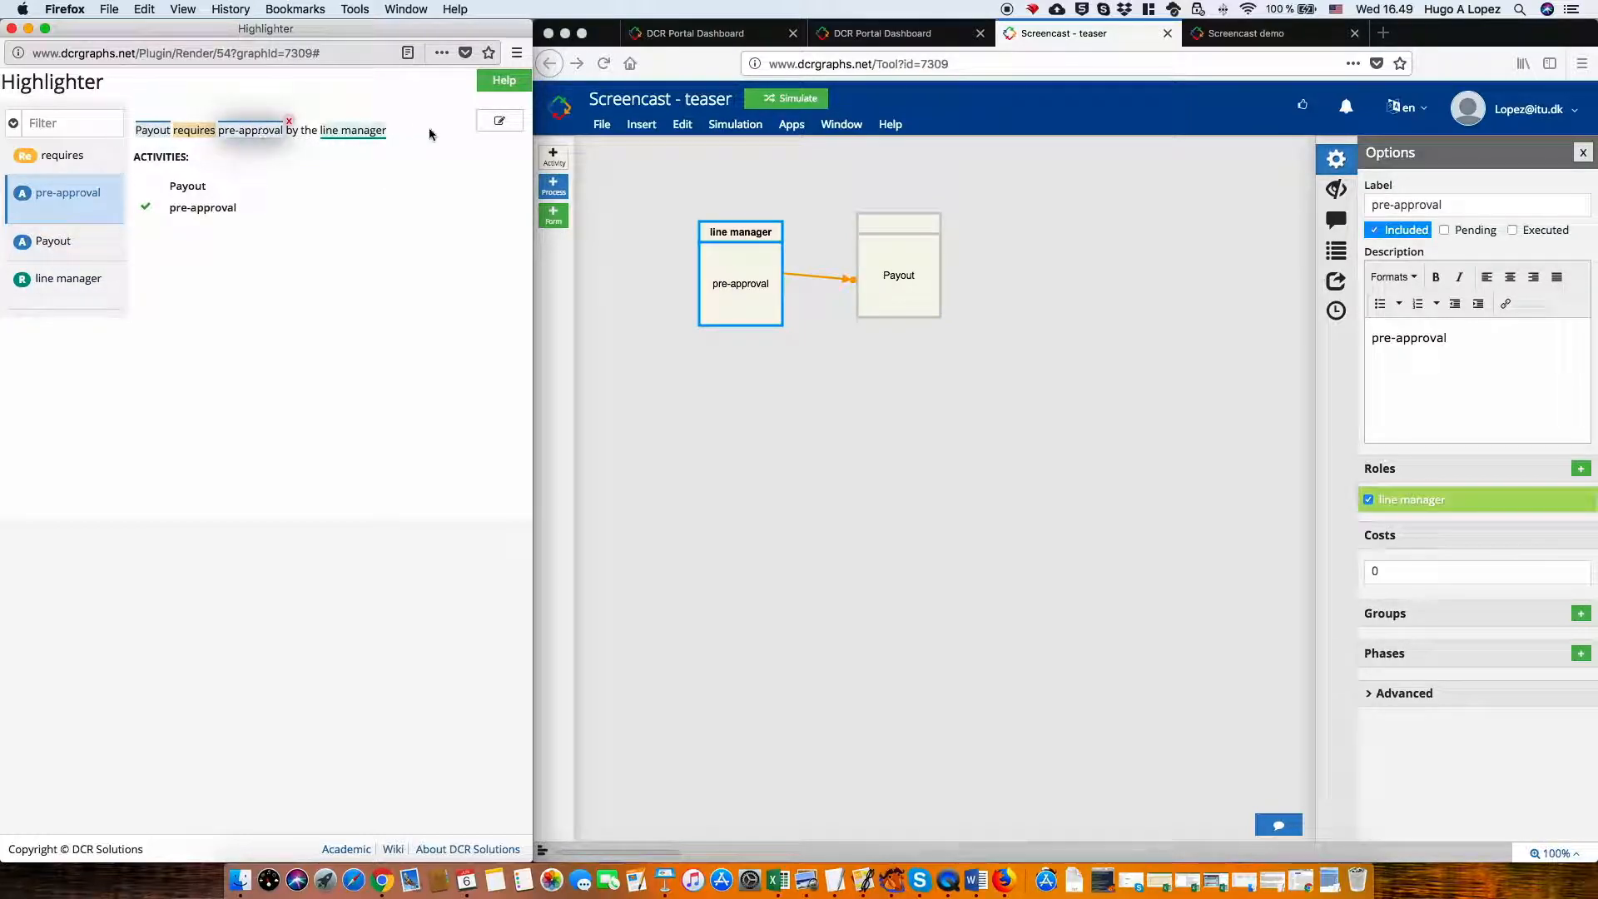
left_click(355, 131)
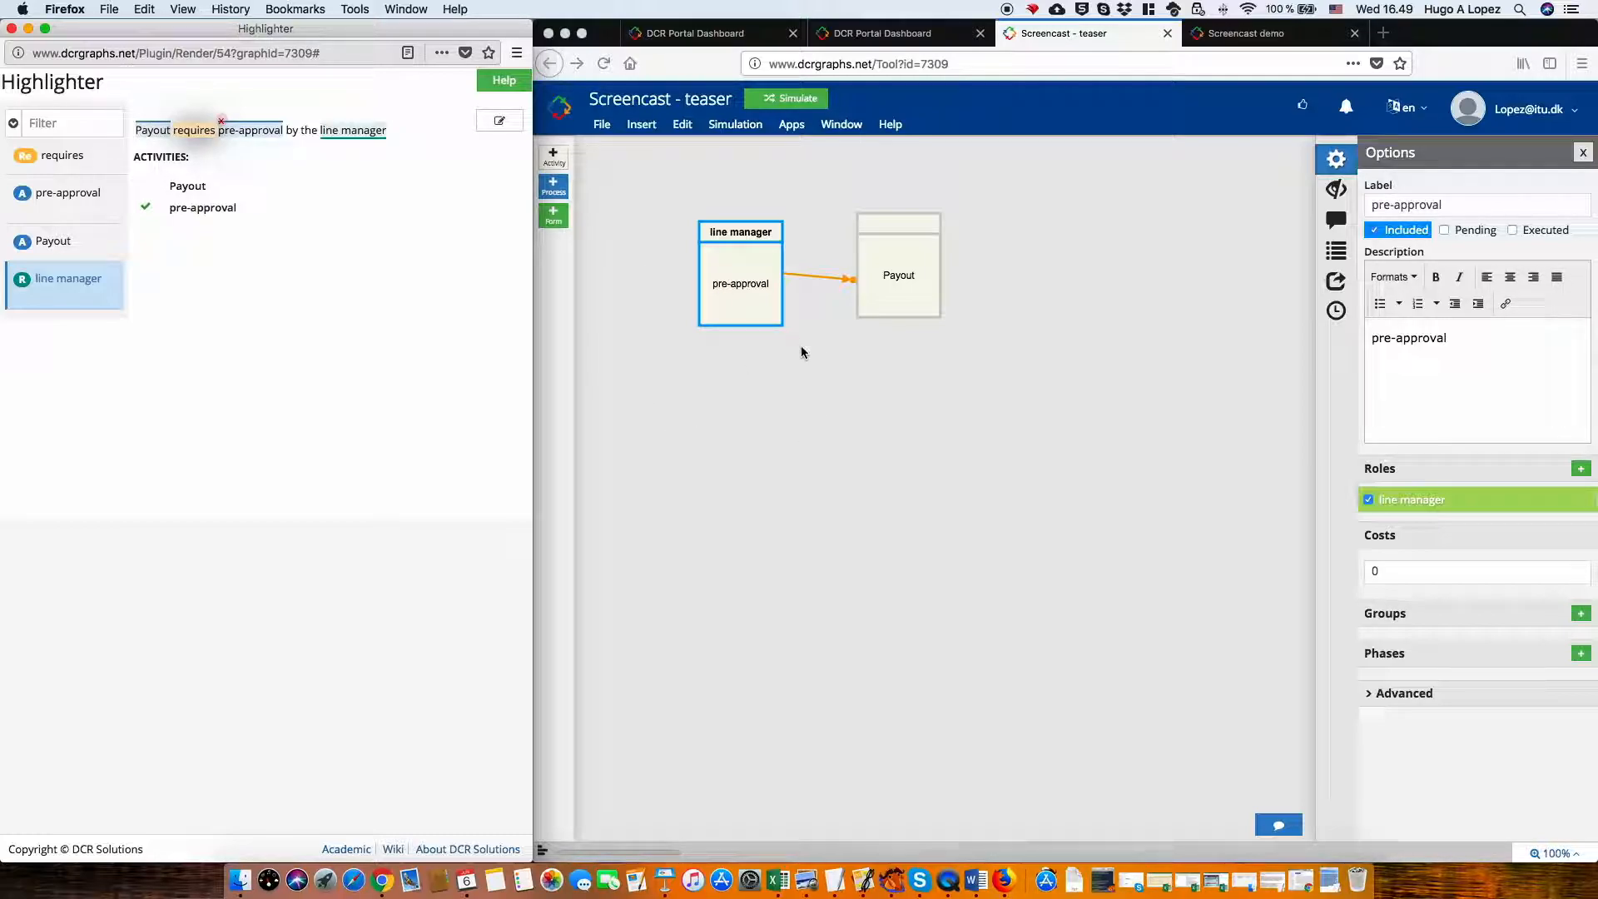
left_click(927, 293)
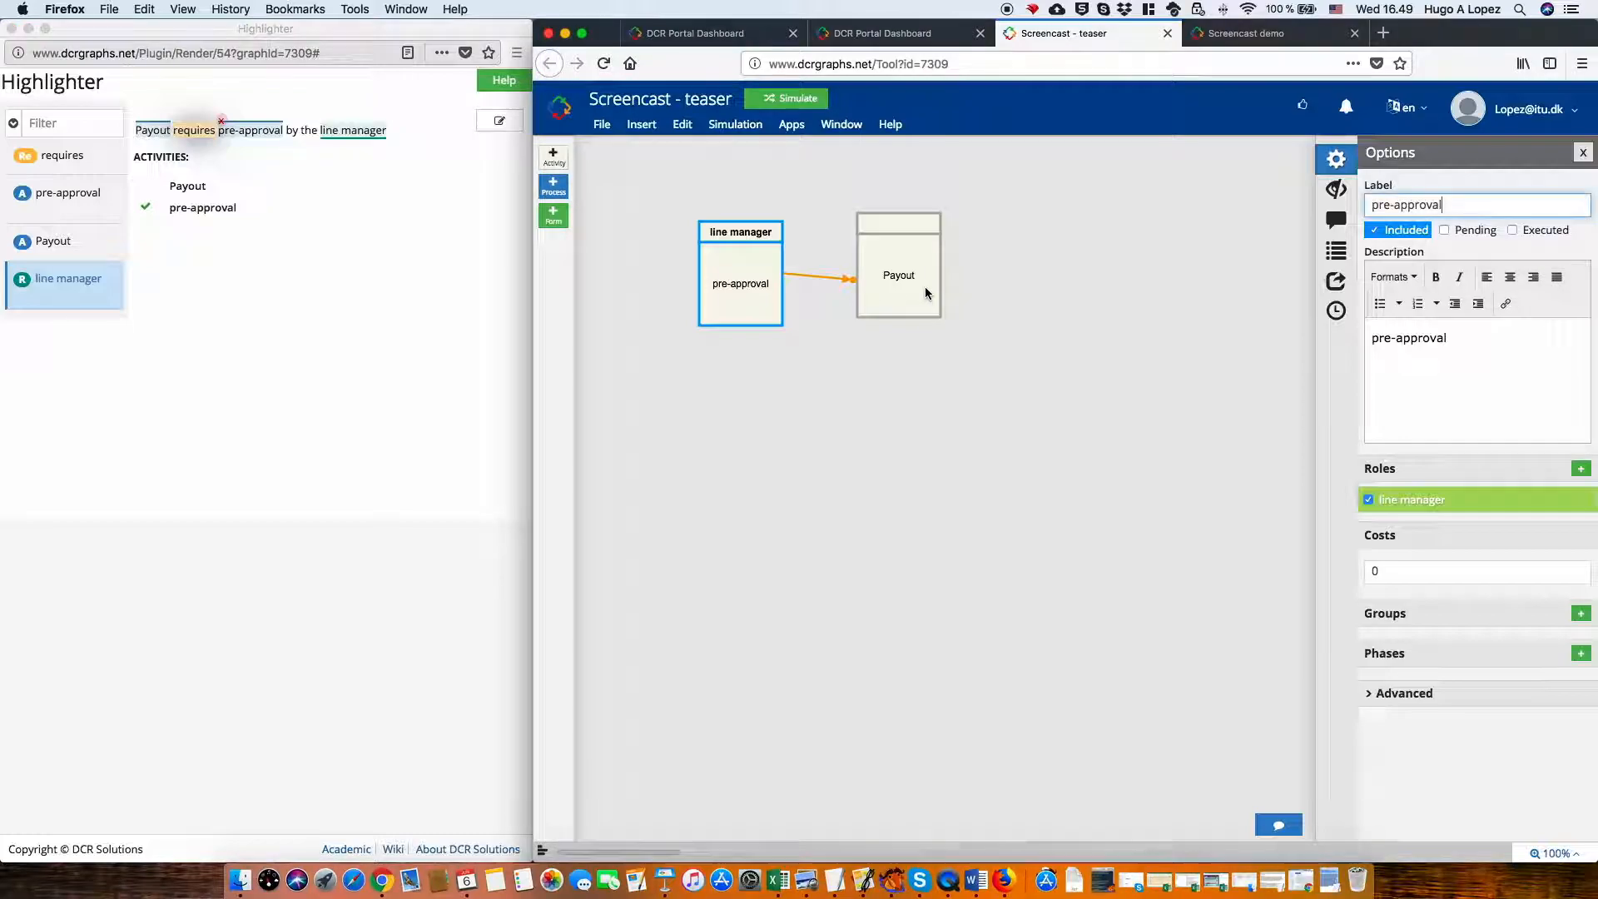
left_click(926, 293)
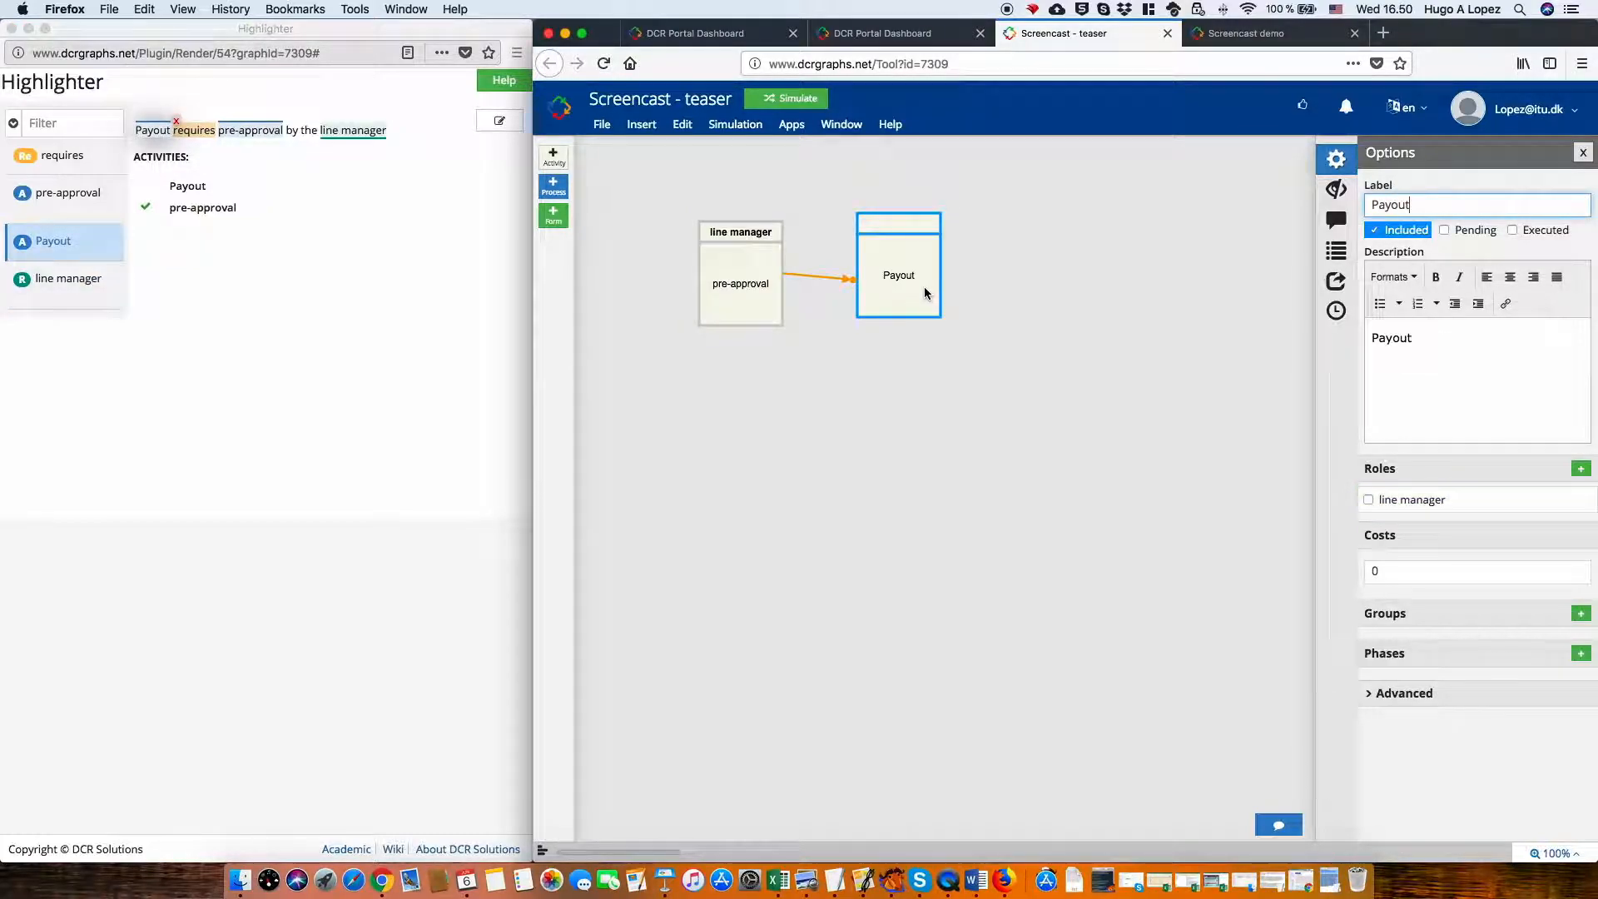
left_click(897, 239)
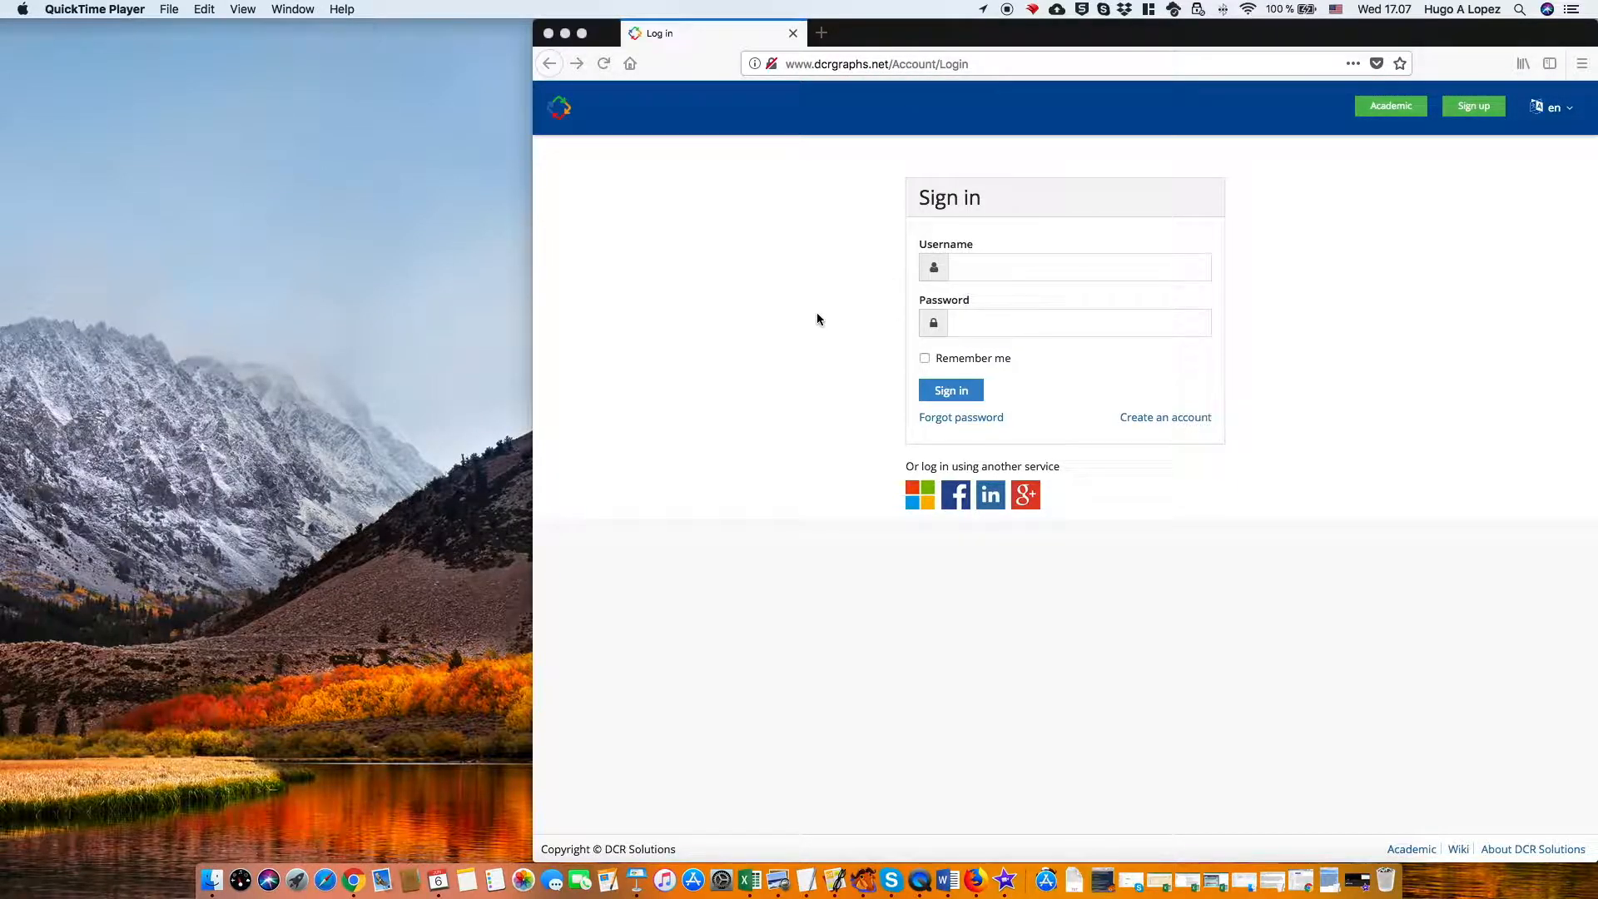
Open the sign-up page for a new DCR Graphs account.
left_click(1365, 146)
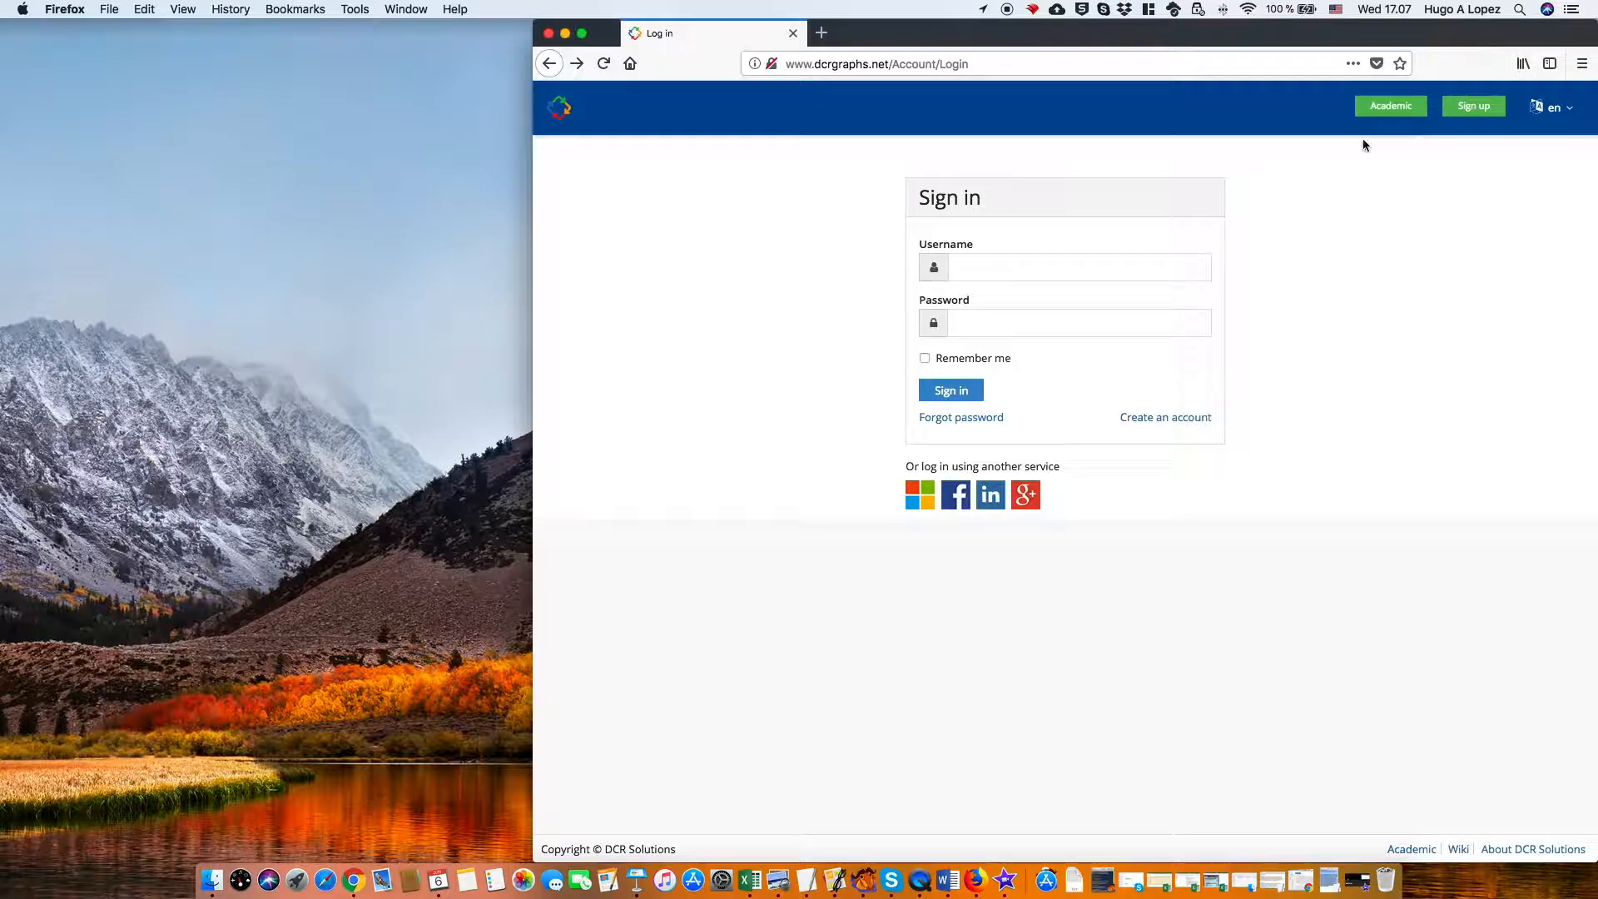
left_click(1486, 110)
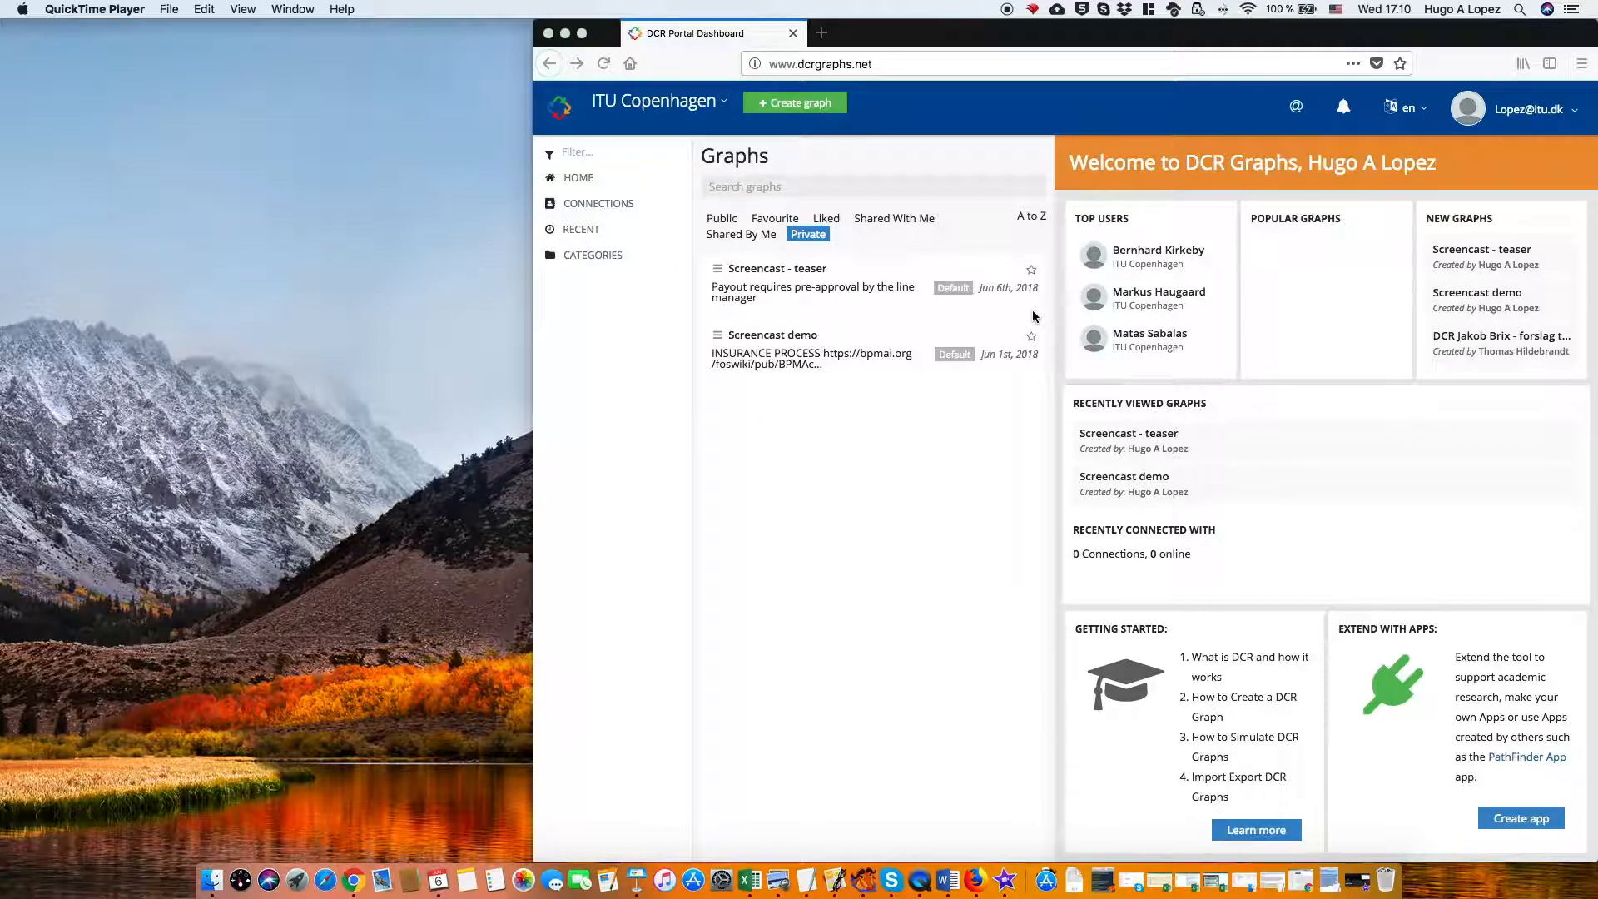
Open the App Store from the account options and enable the Highlighter app.
left_click(1582, 114)
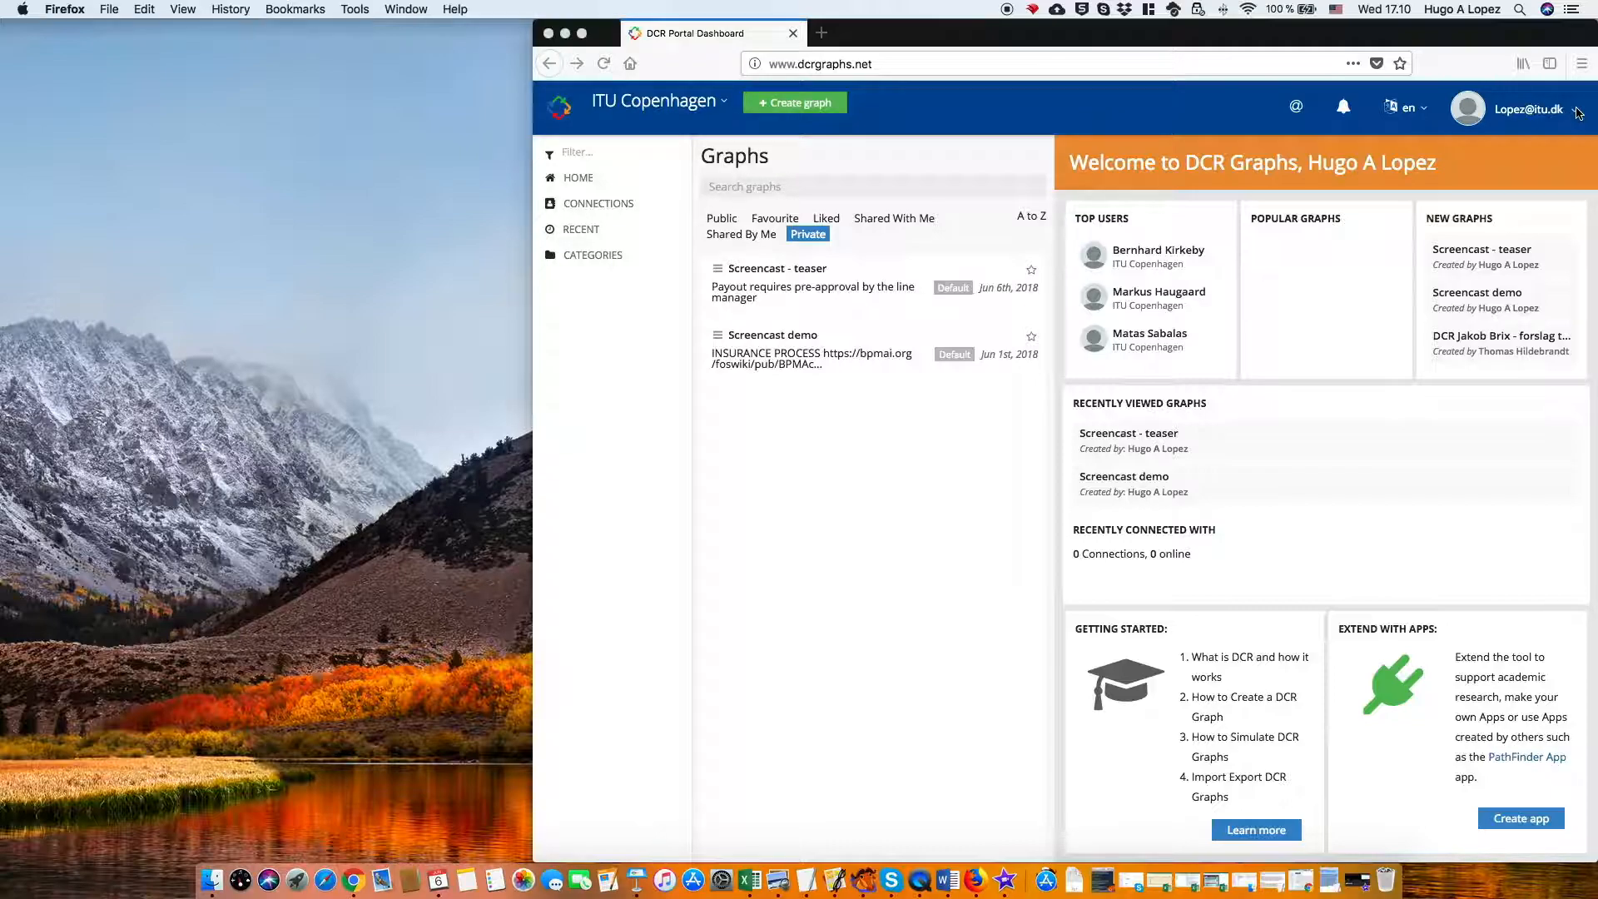
left_click(1578, 114)
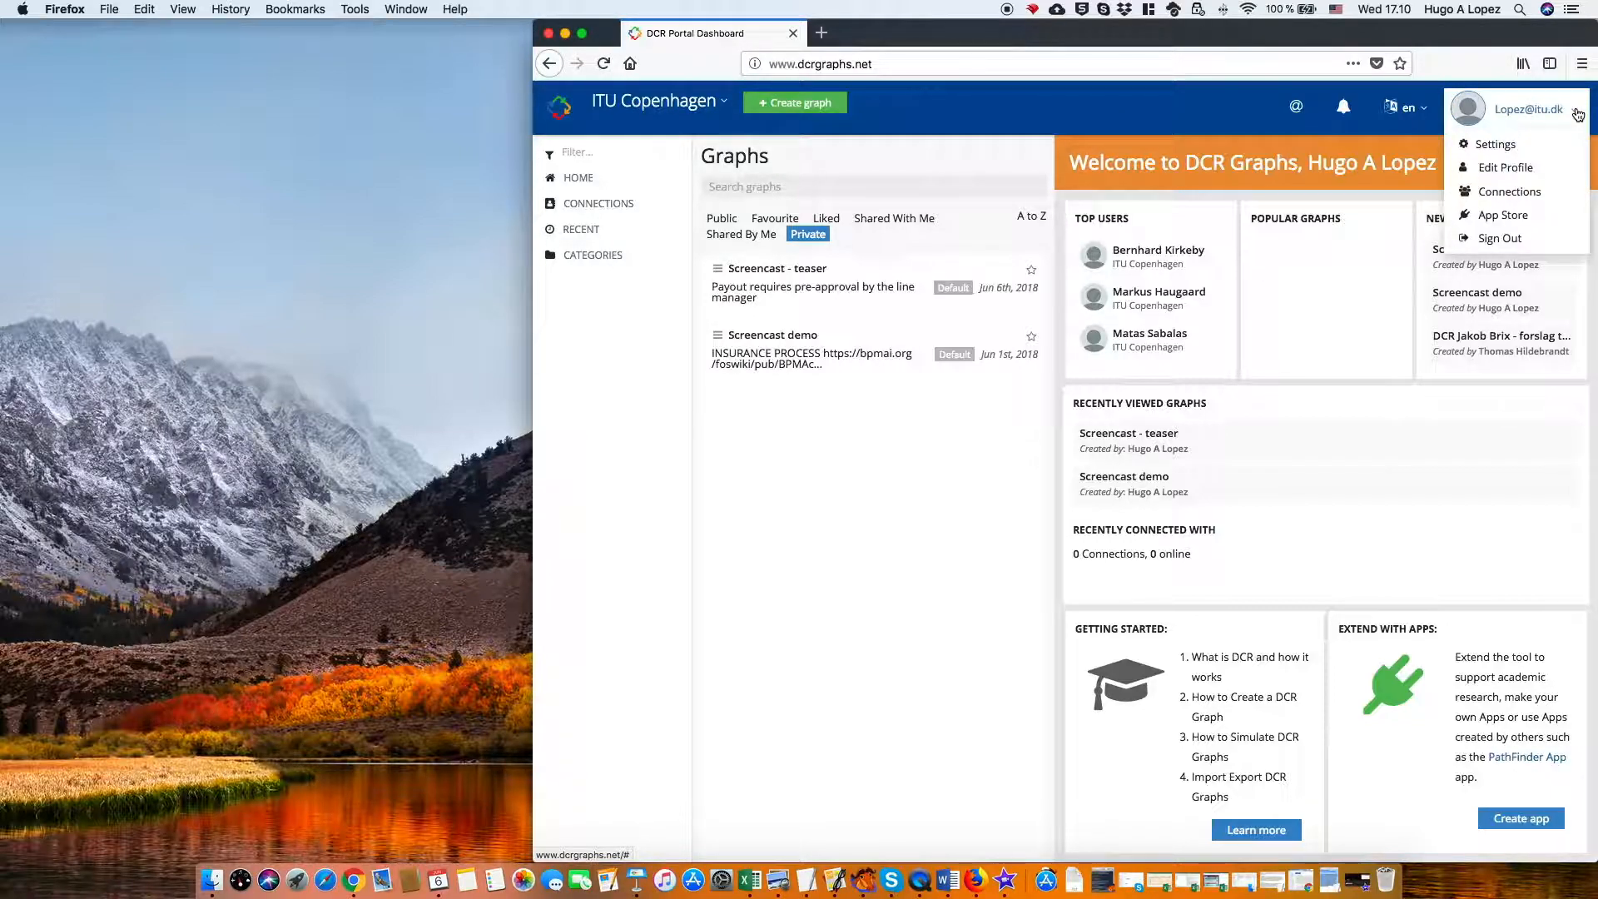
left_click(1521, 217)
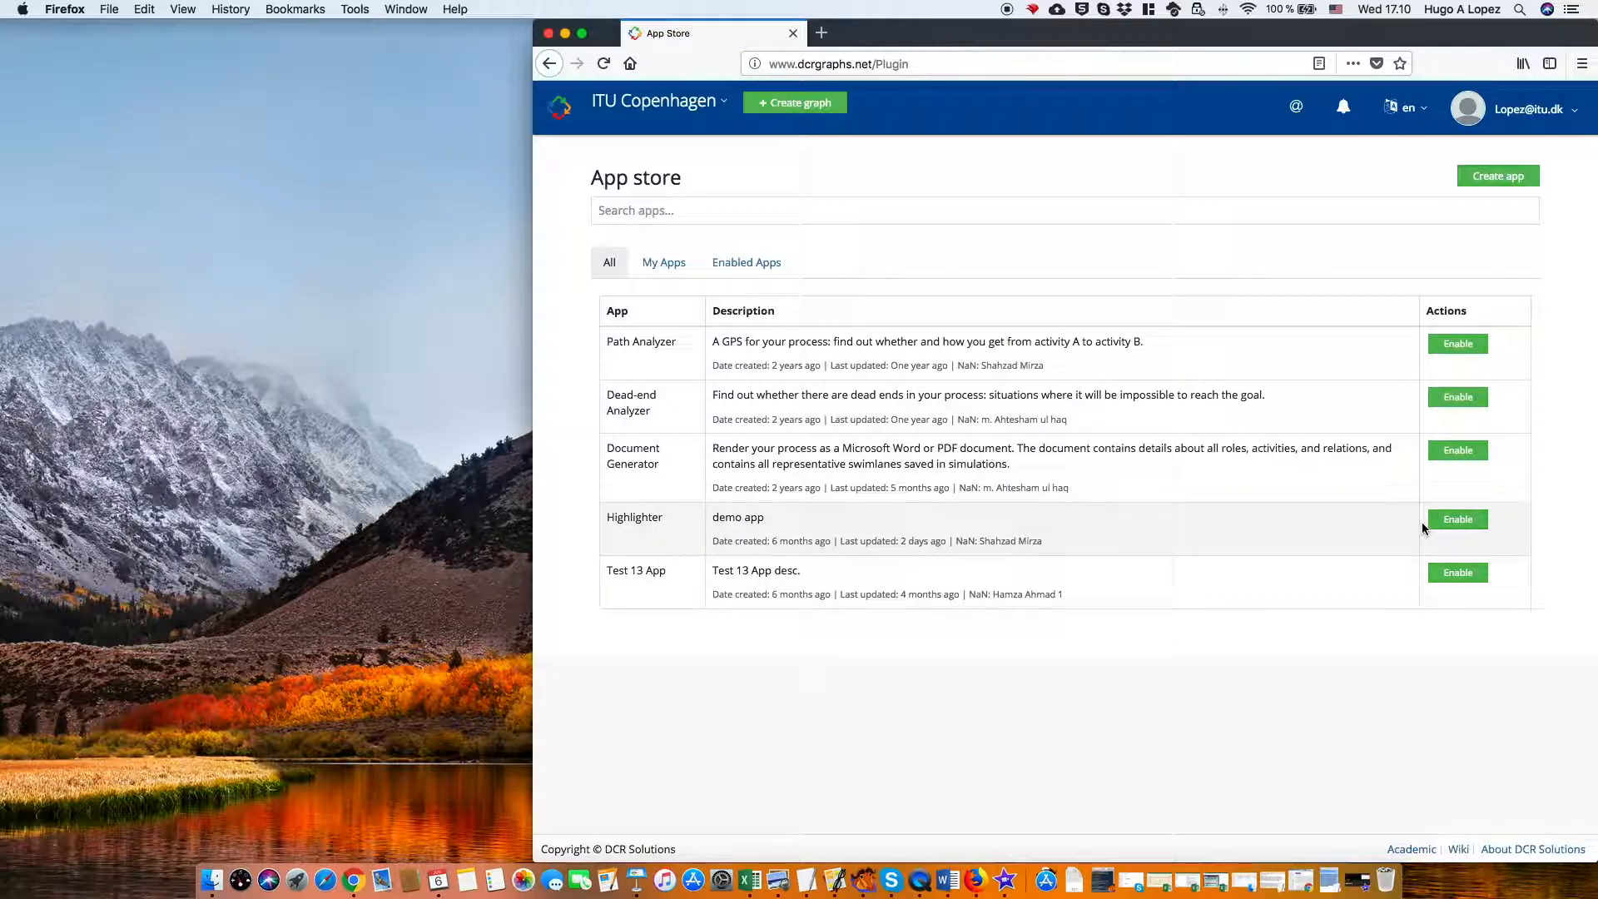
left_click(1457, 521)
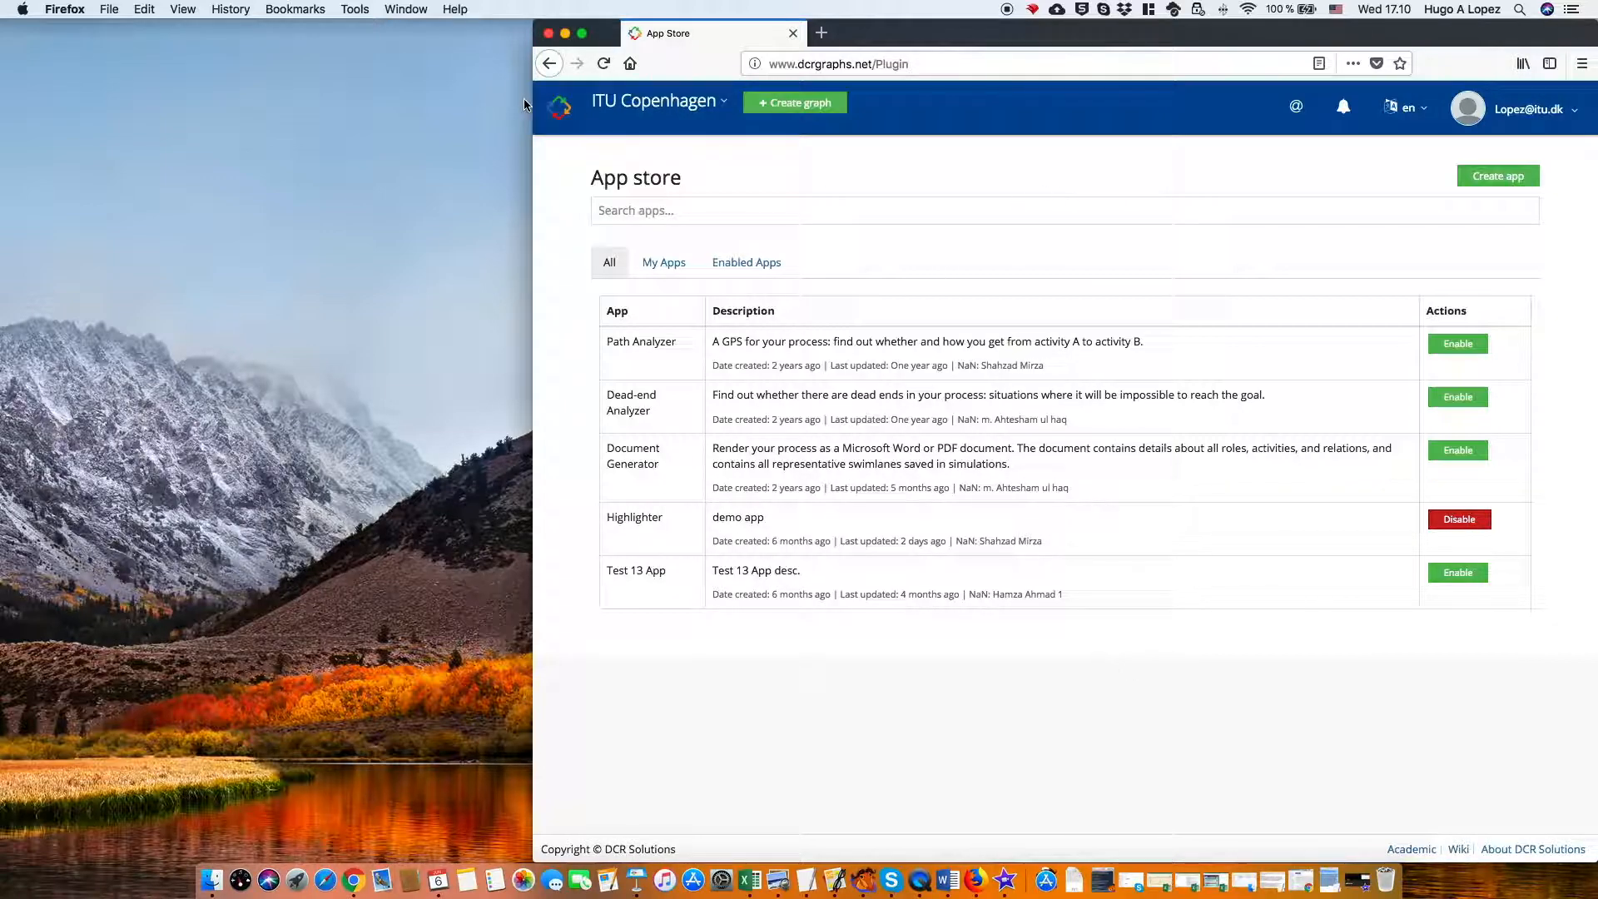
Return to the portal dashboard and start creating a new graph.
left_click(558, 107)
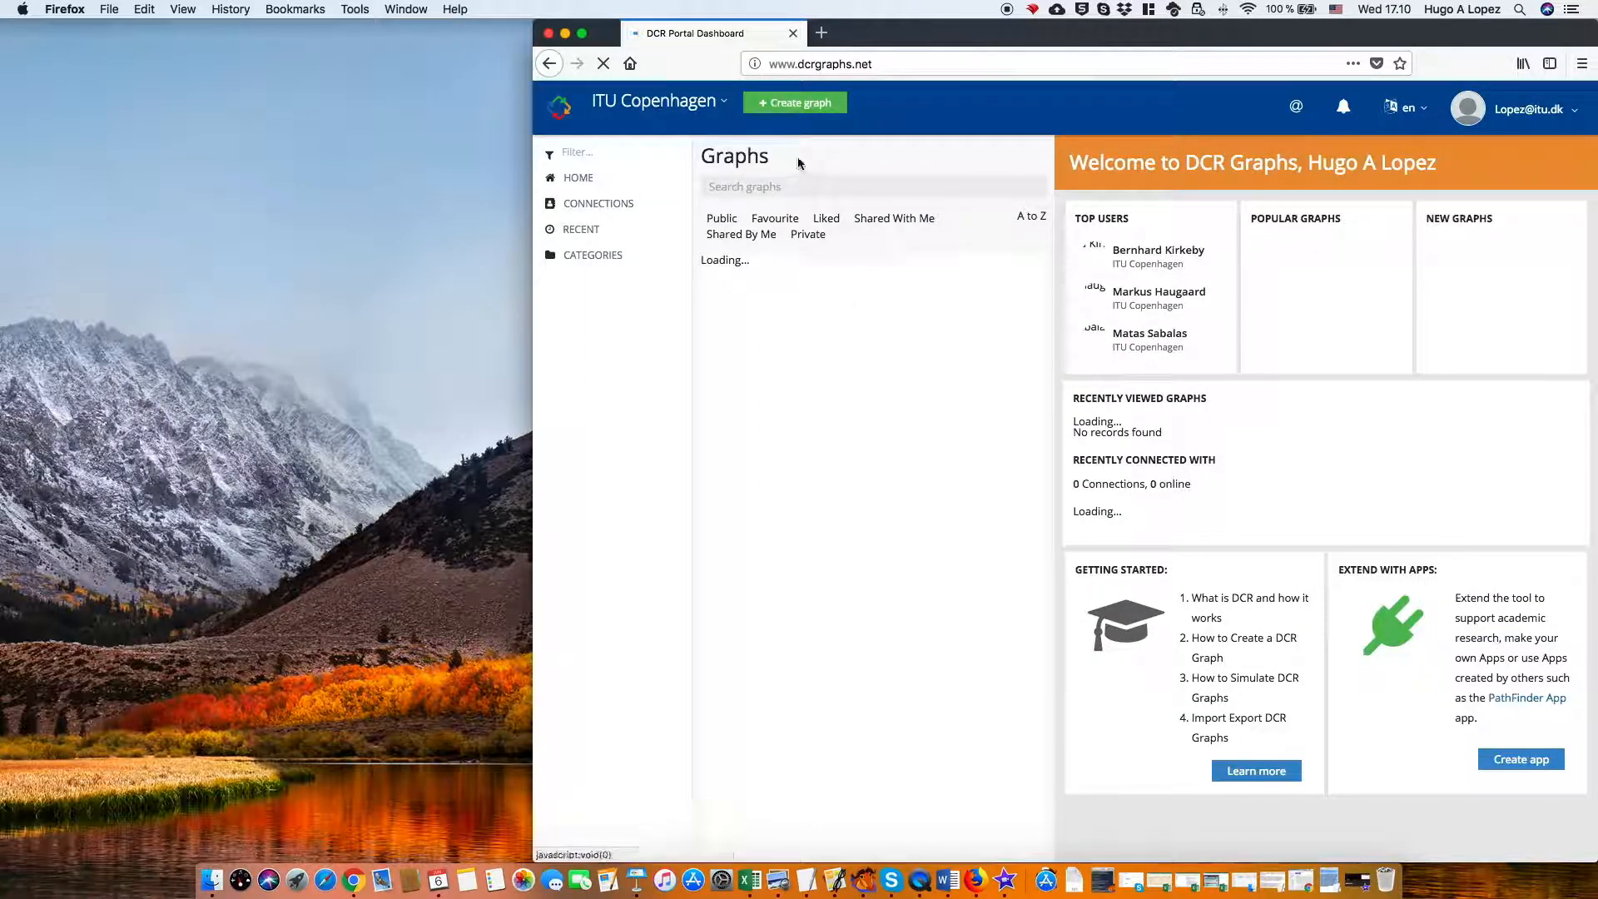
left_click(820, 117)
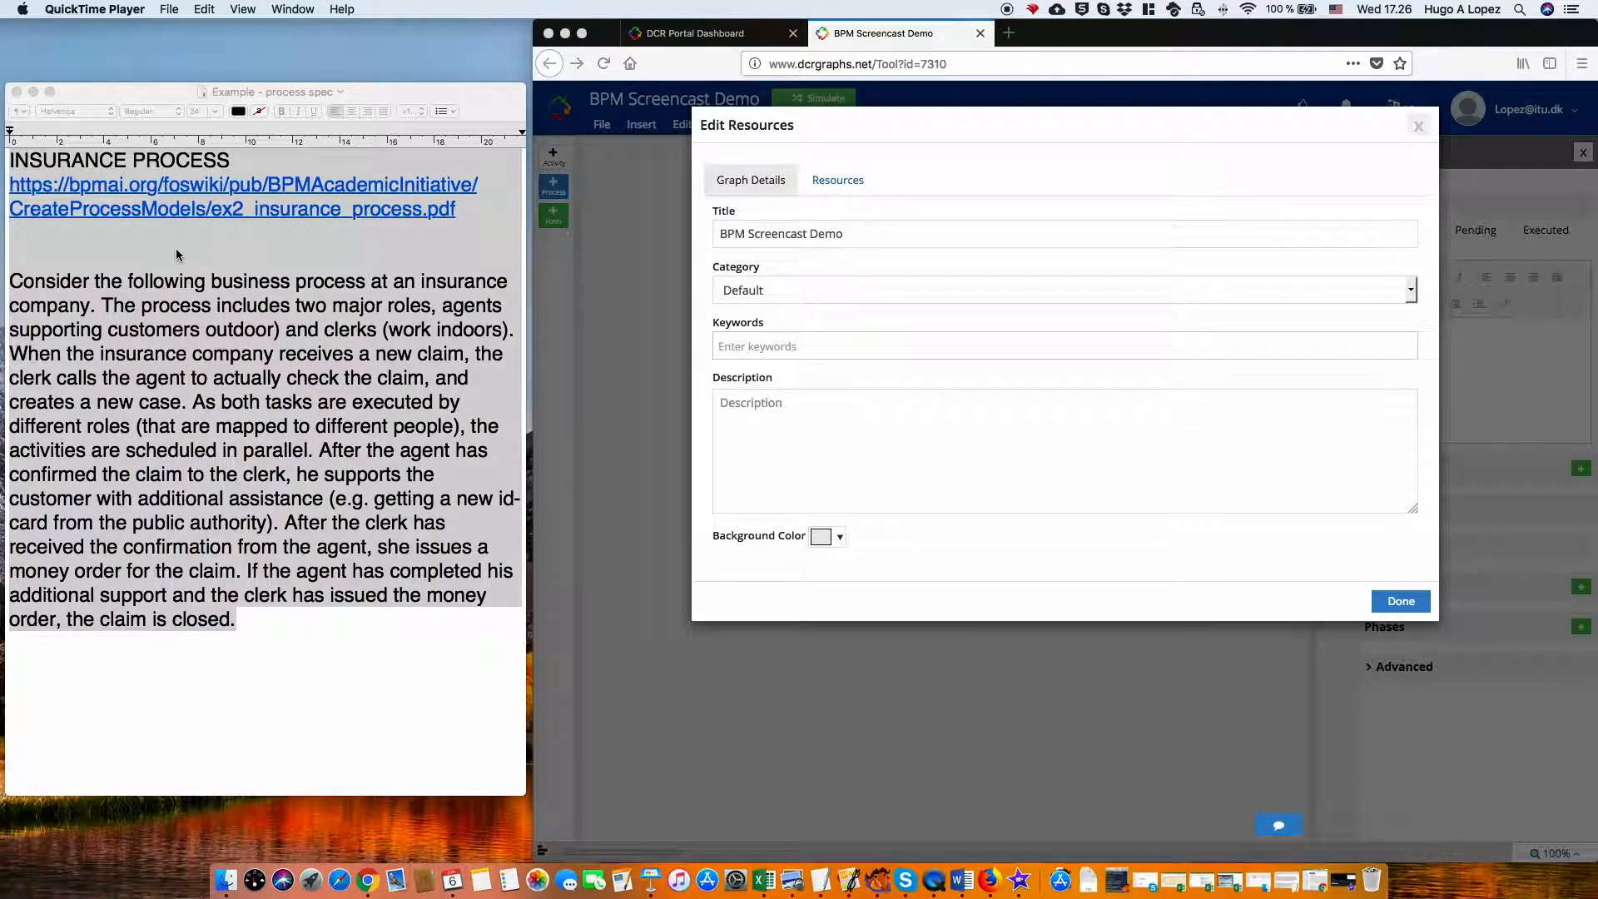
Copy the entire insurance process text from the text document into the graph's Description and finish editing its details.
left_click(177, 254)
left_click(178, 251)
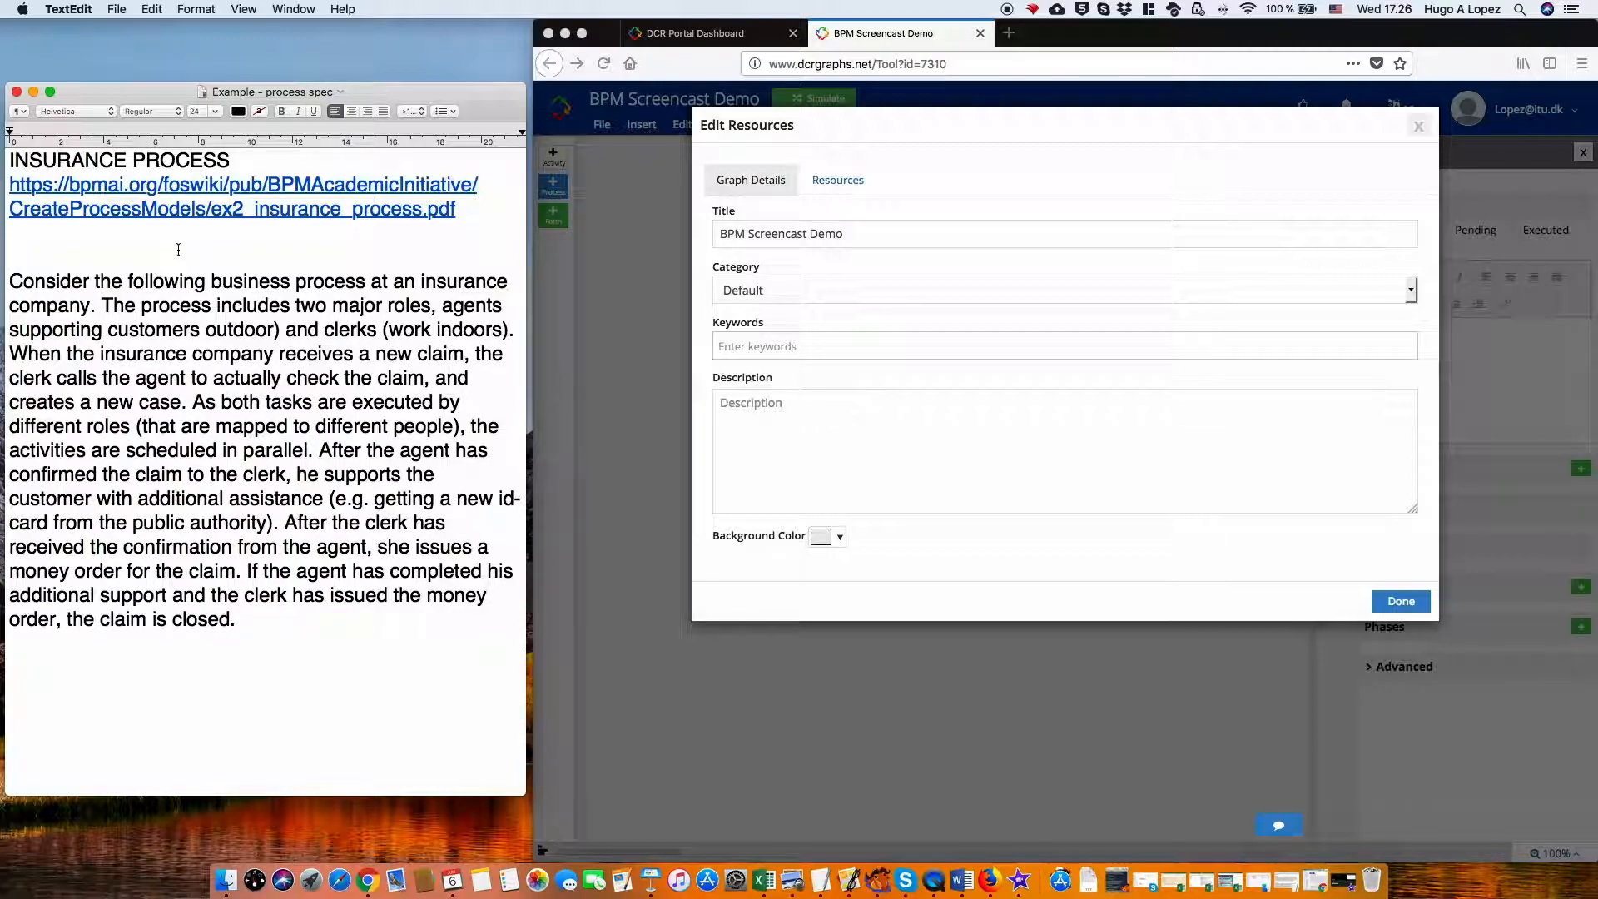
key("super+a")
key("super+c")
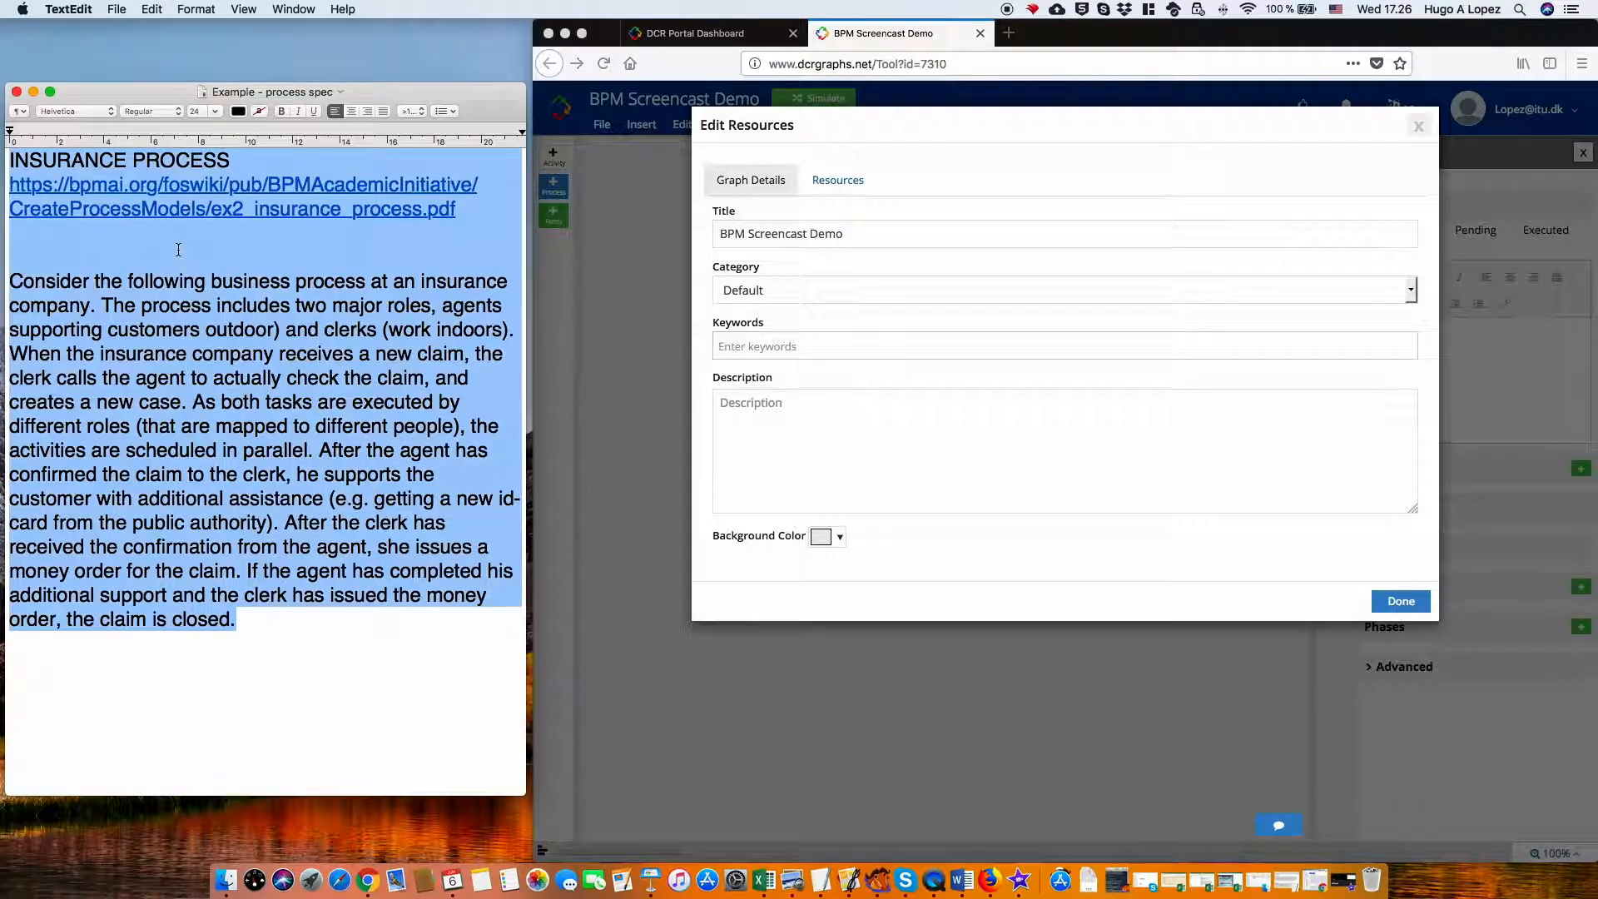
left_click(847, 412)
key("super+v")
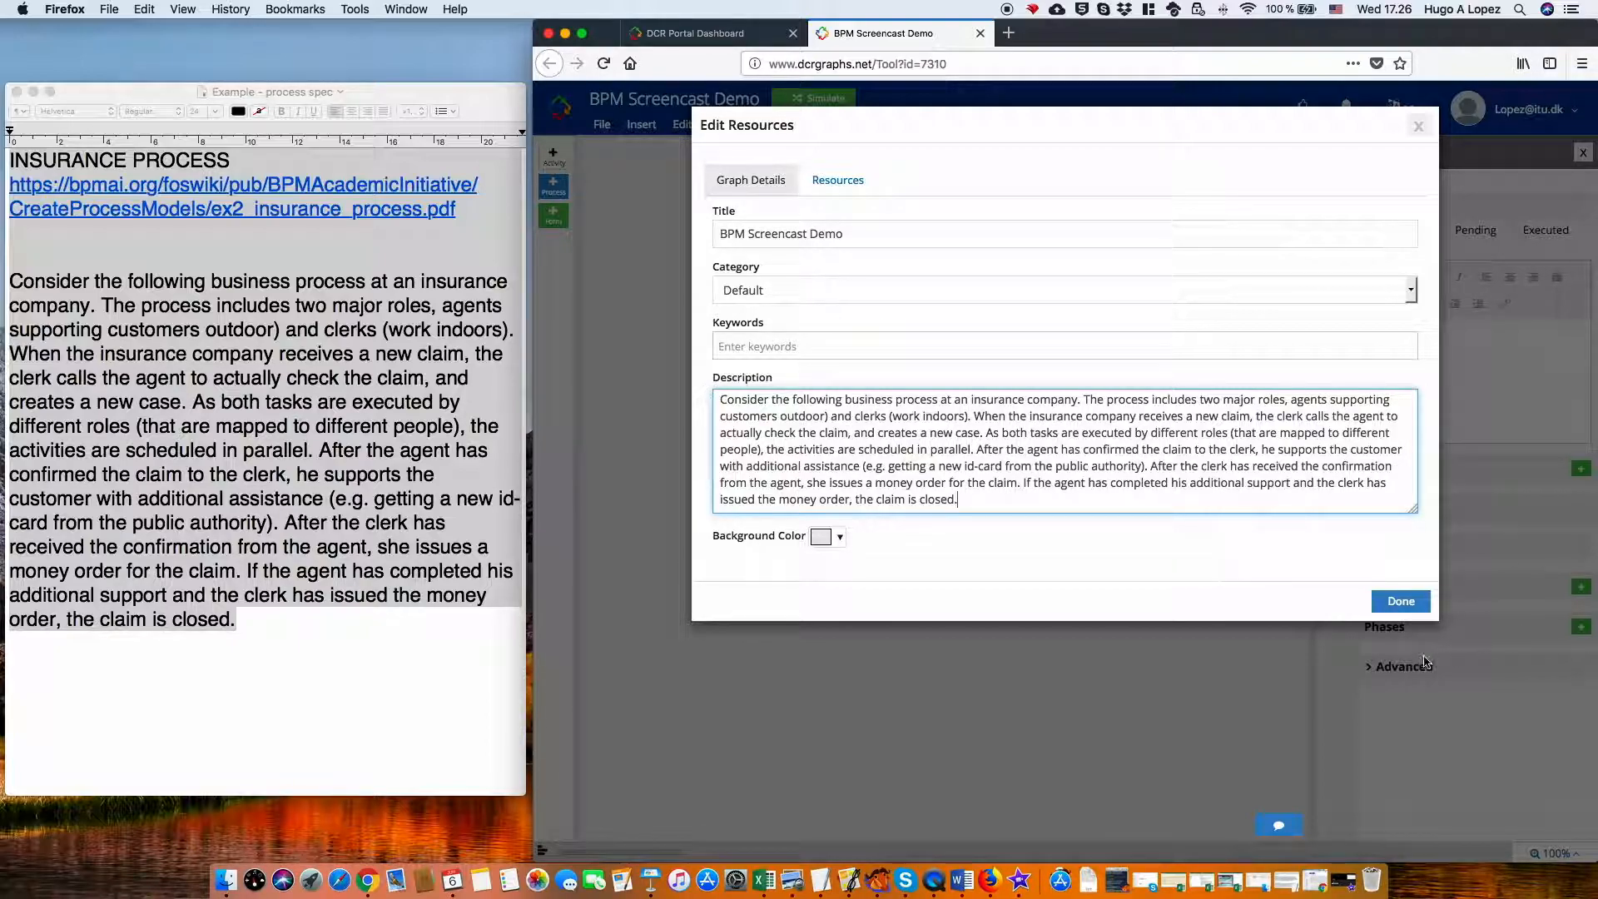
left_click(1403, 604)
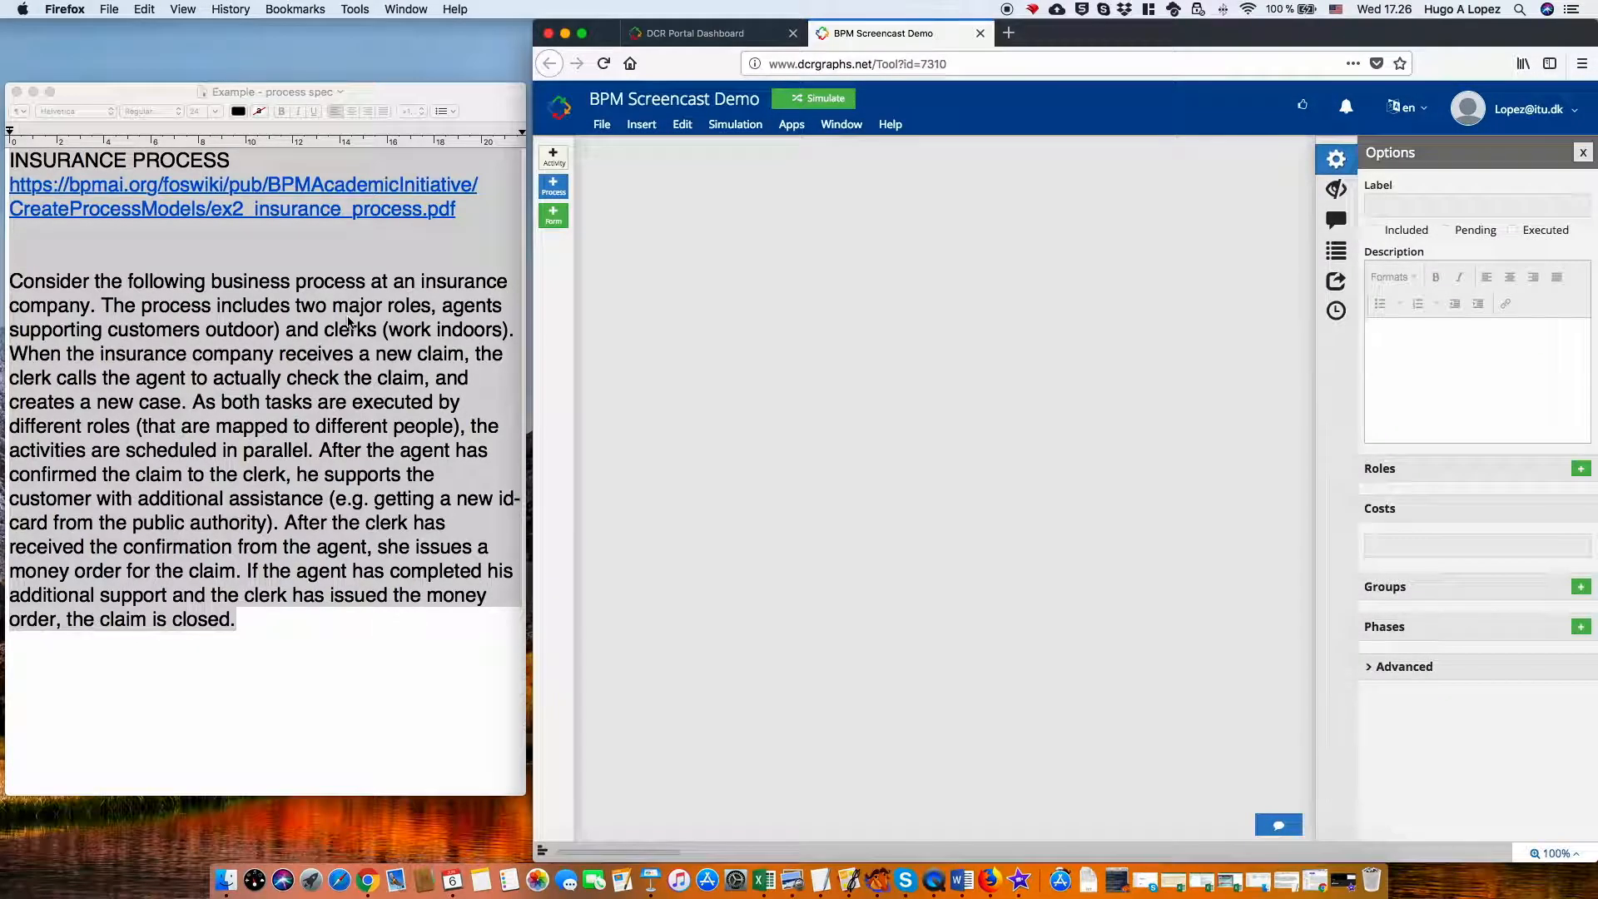
Minimize the text document window and open the Highlighter app for the graph.
left_click(33, 93)
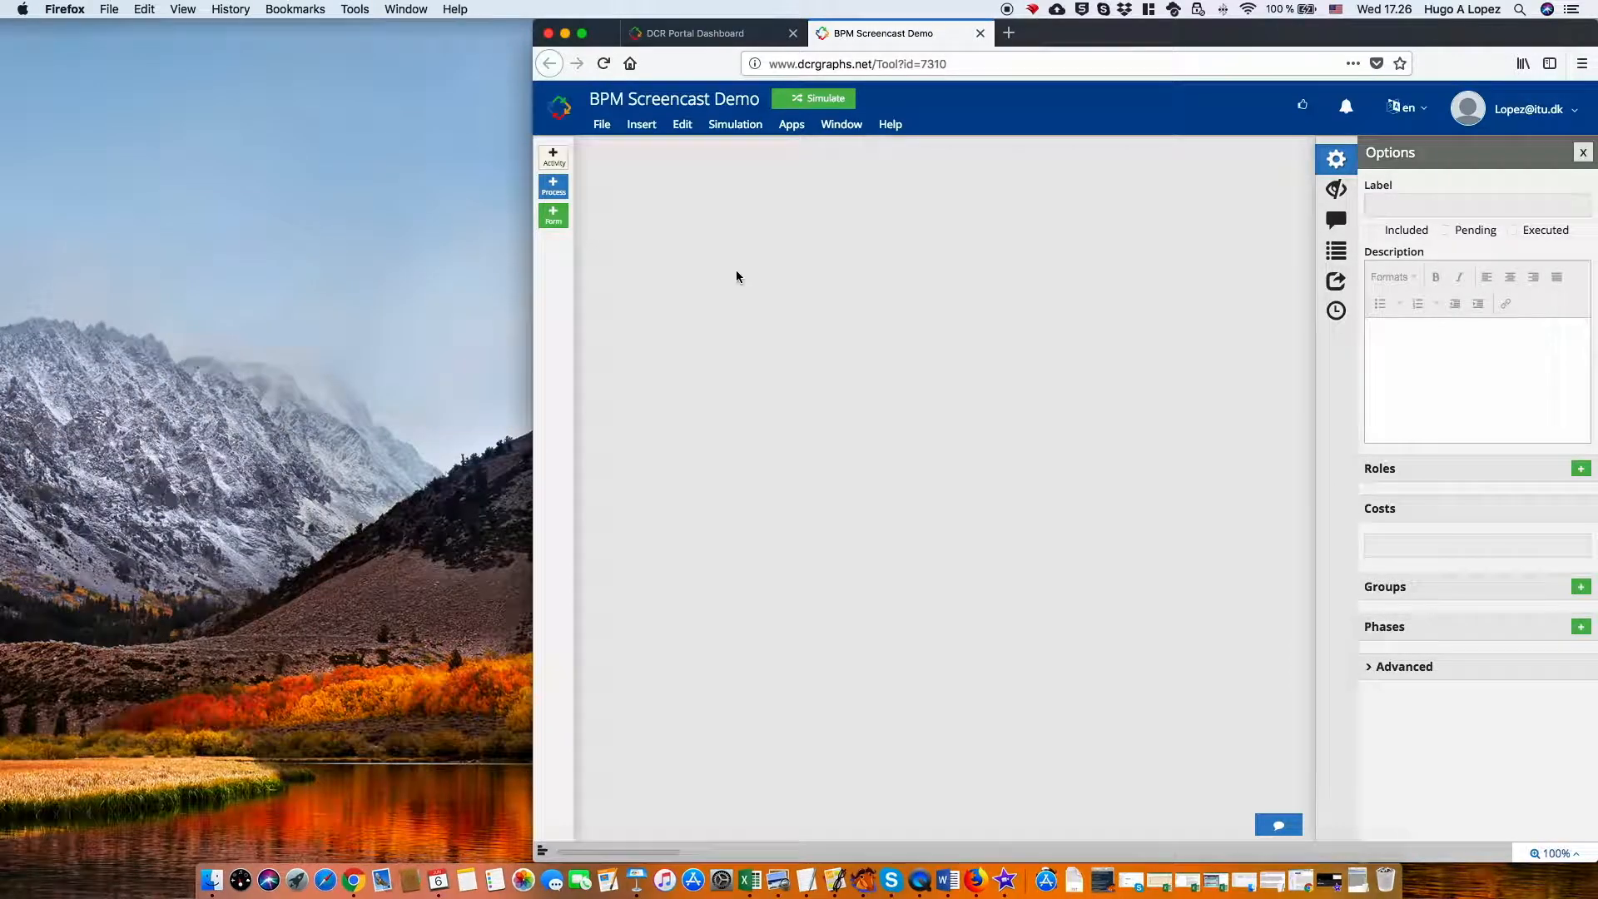
left_click(786, 127)
left_click(816, 150)
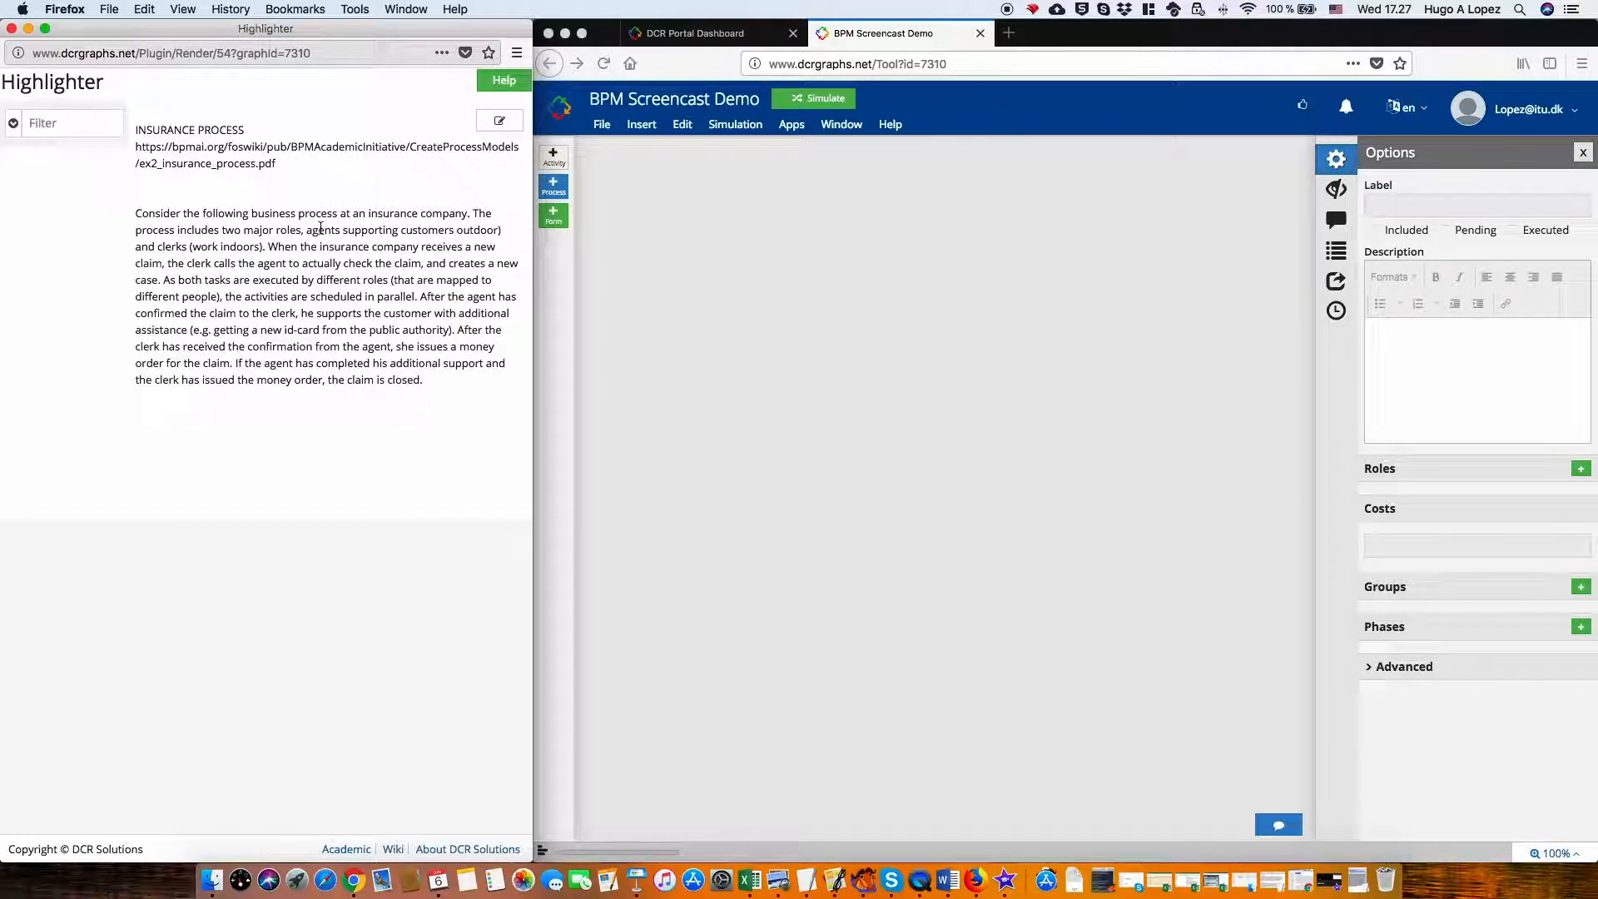
Mark "agent" and "clerk" in the process description's list of major roles as roles.
left_click_drag(309, 230, 333, 229)
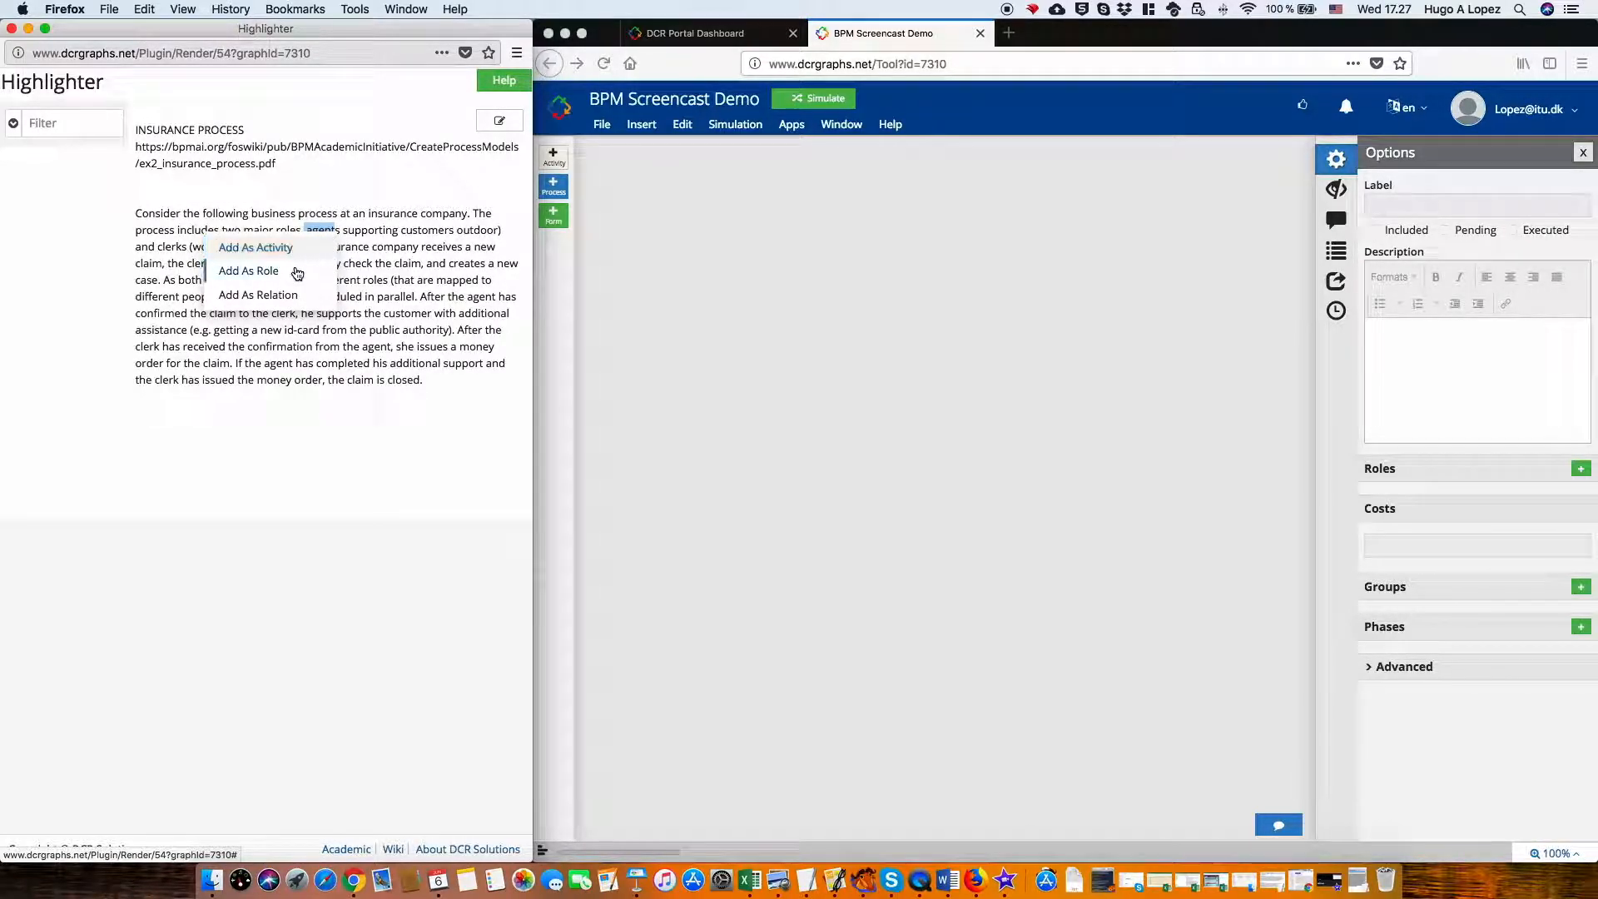
left_click(293, 273)
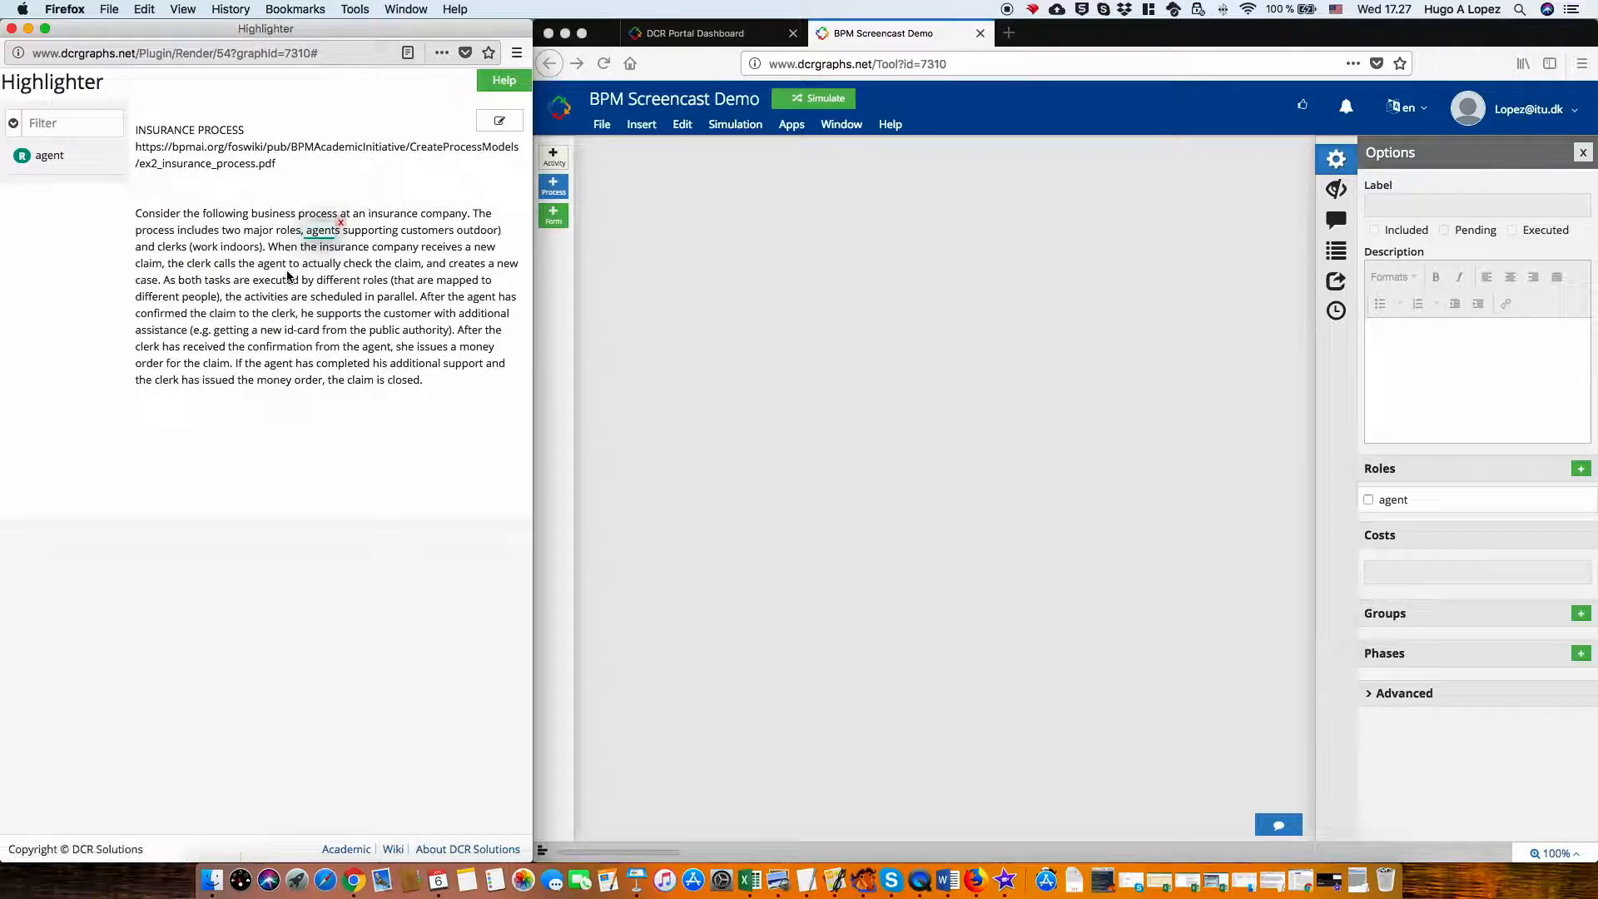
double_click(176, 247)
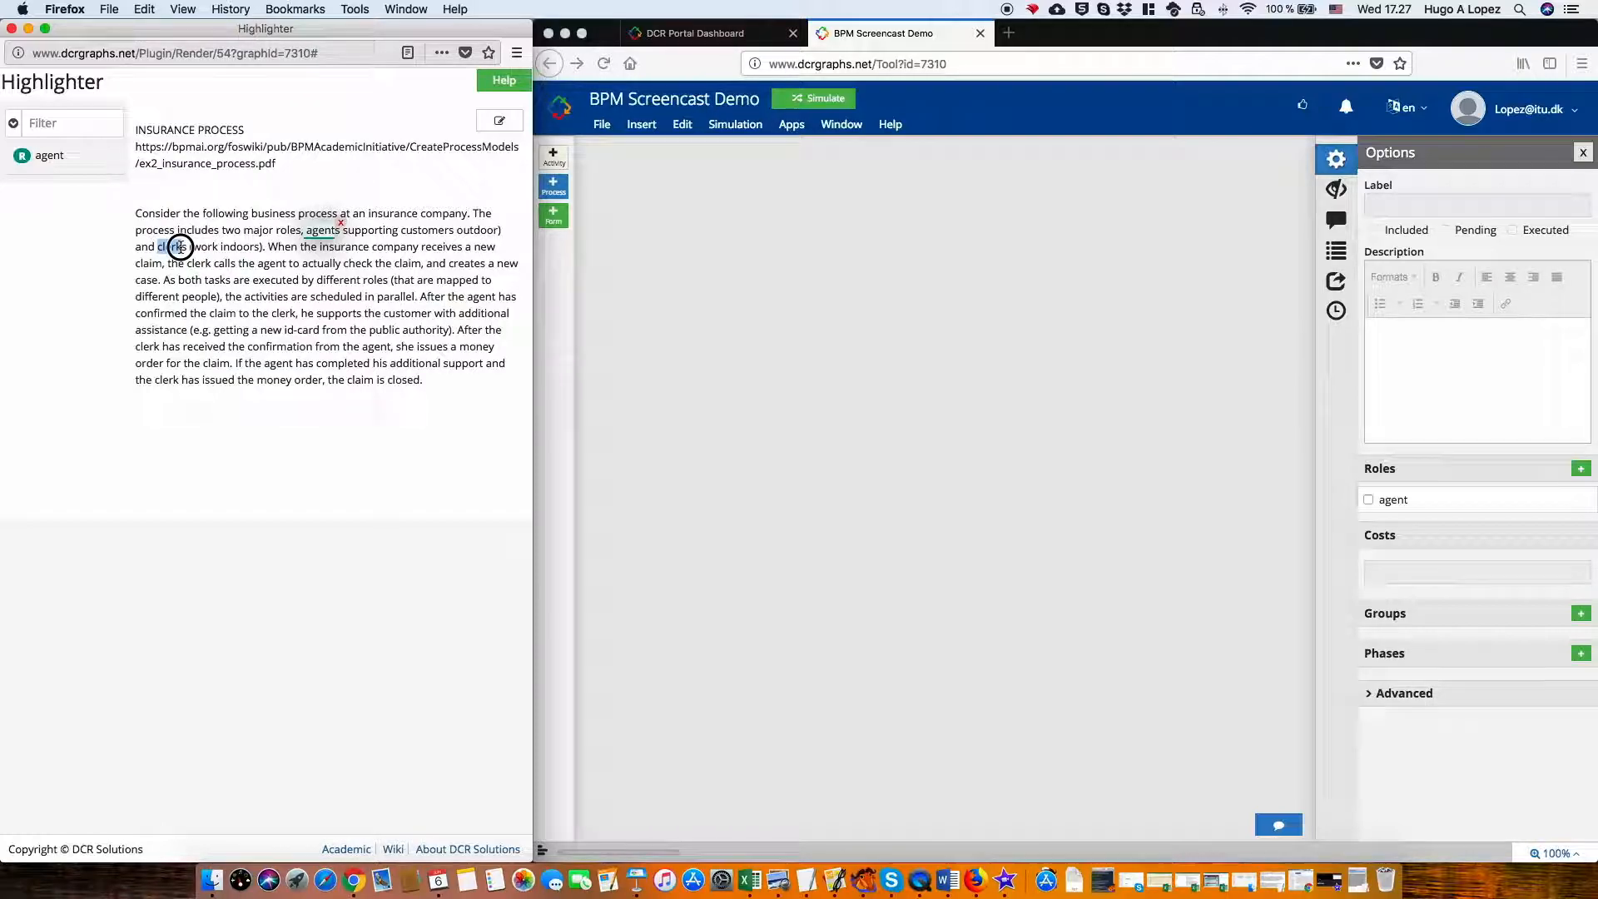
left_click(180, 248)
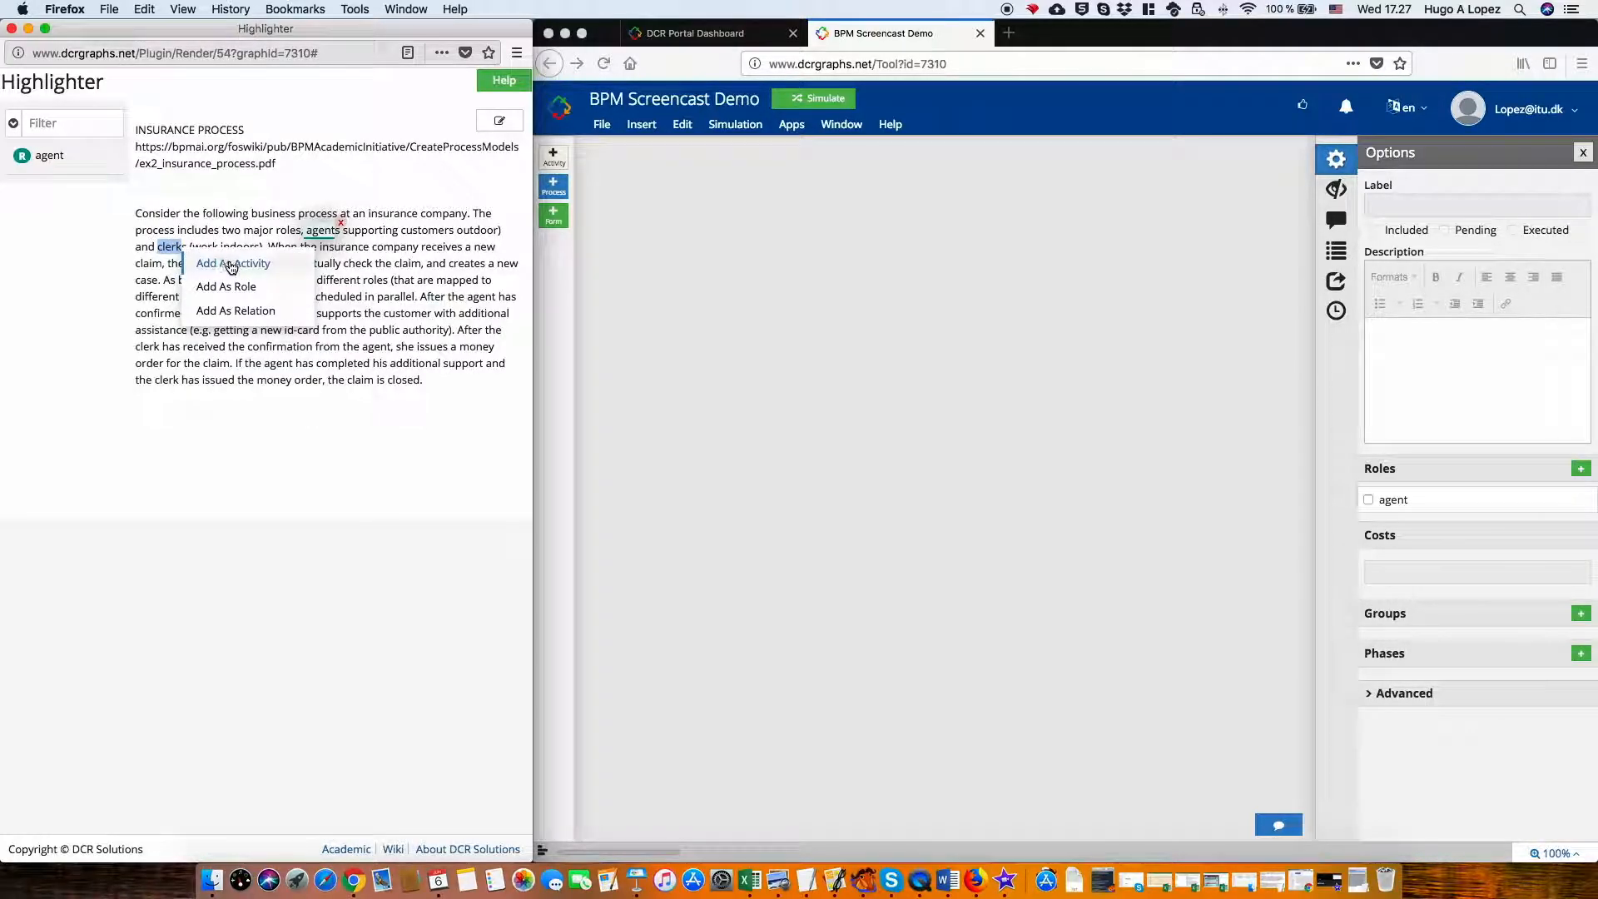
left_click(233, 288)
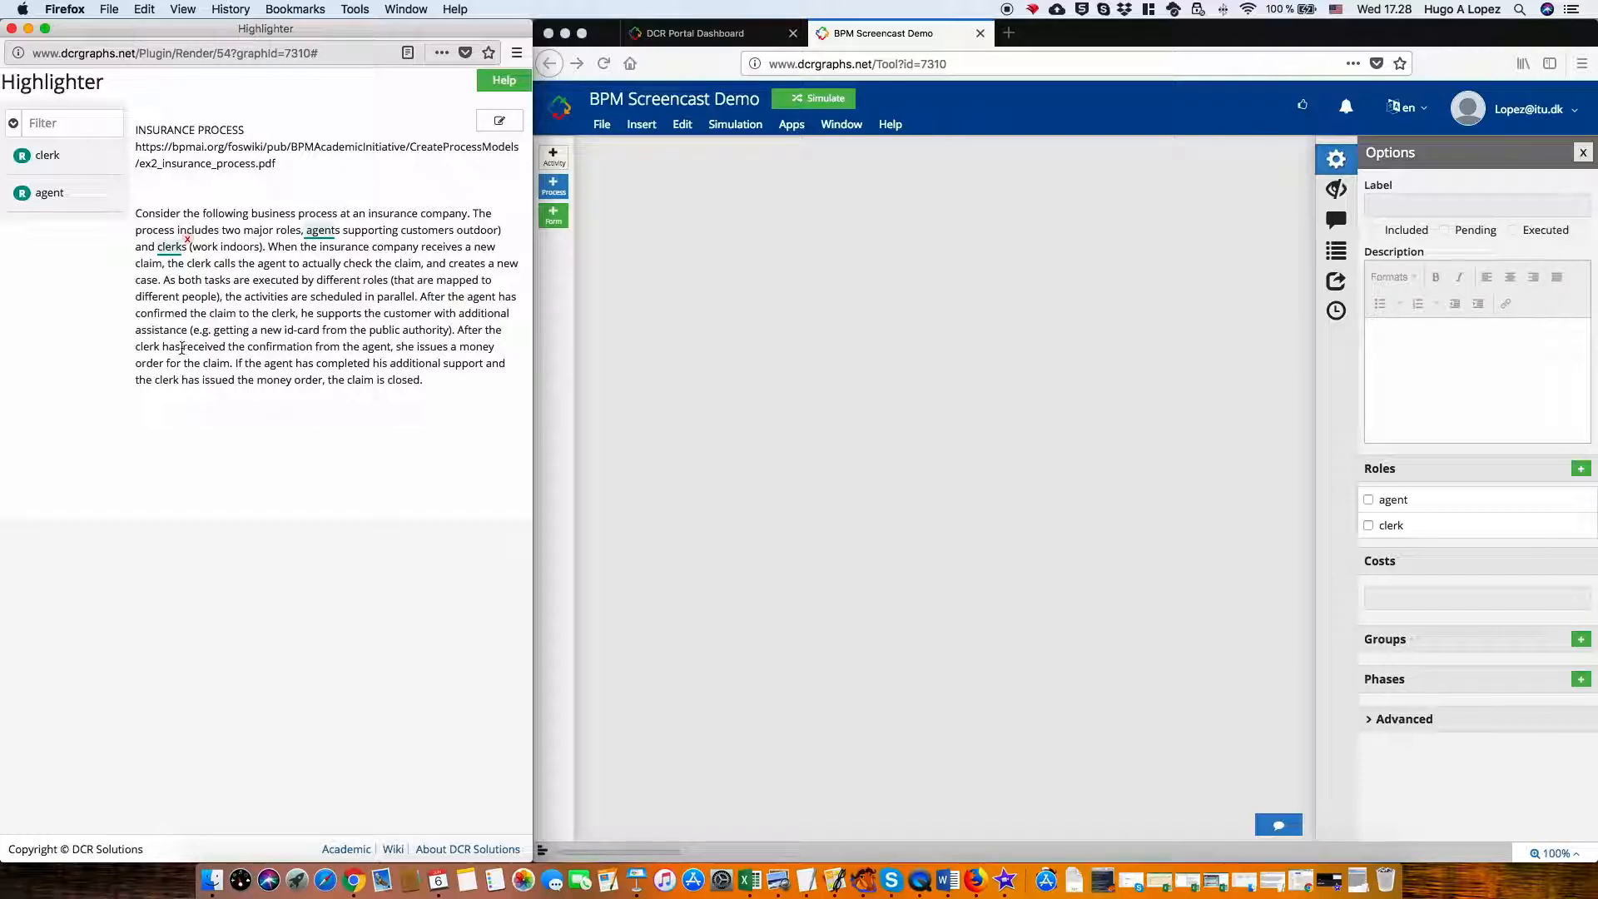
Add "received the confirmation from the agent" as an activity and assign it the clerk role.
left_click_drag(183, 348, 390, 349)
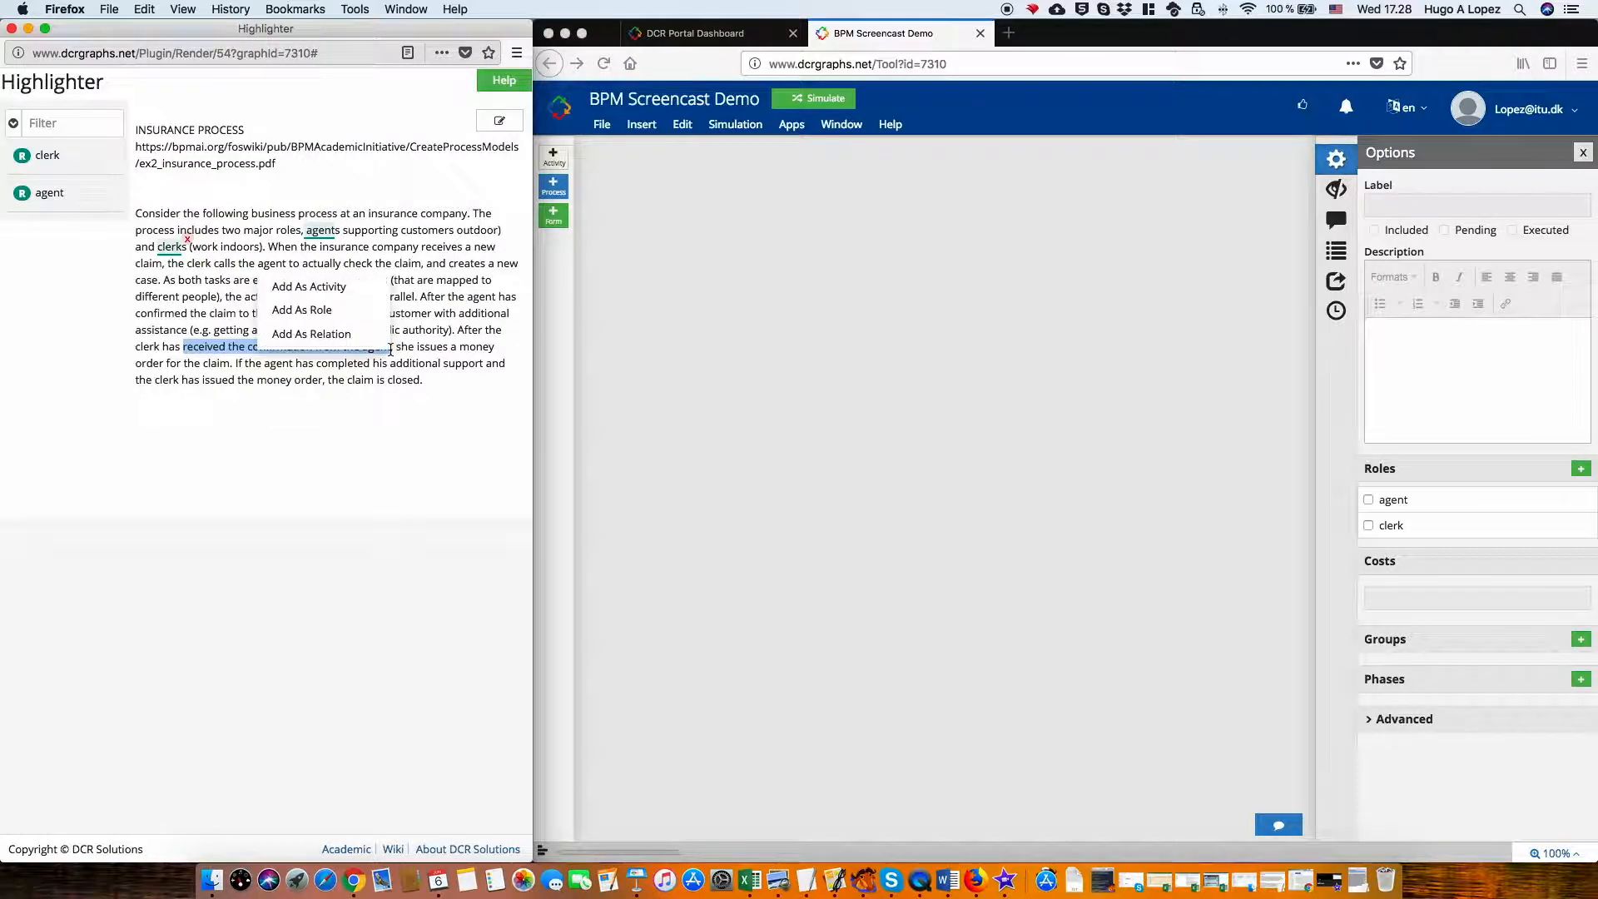
left_click(323, 287)
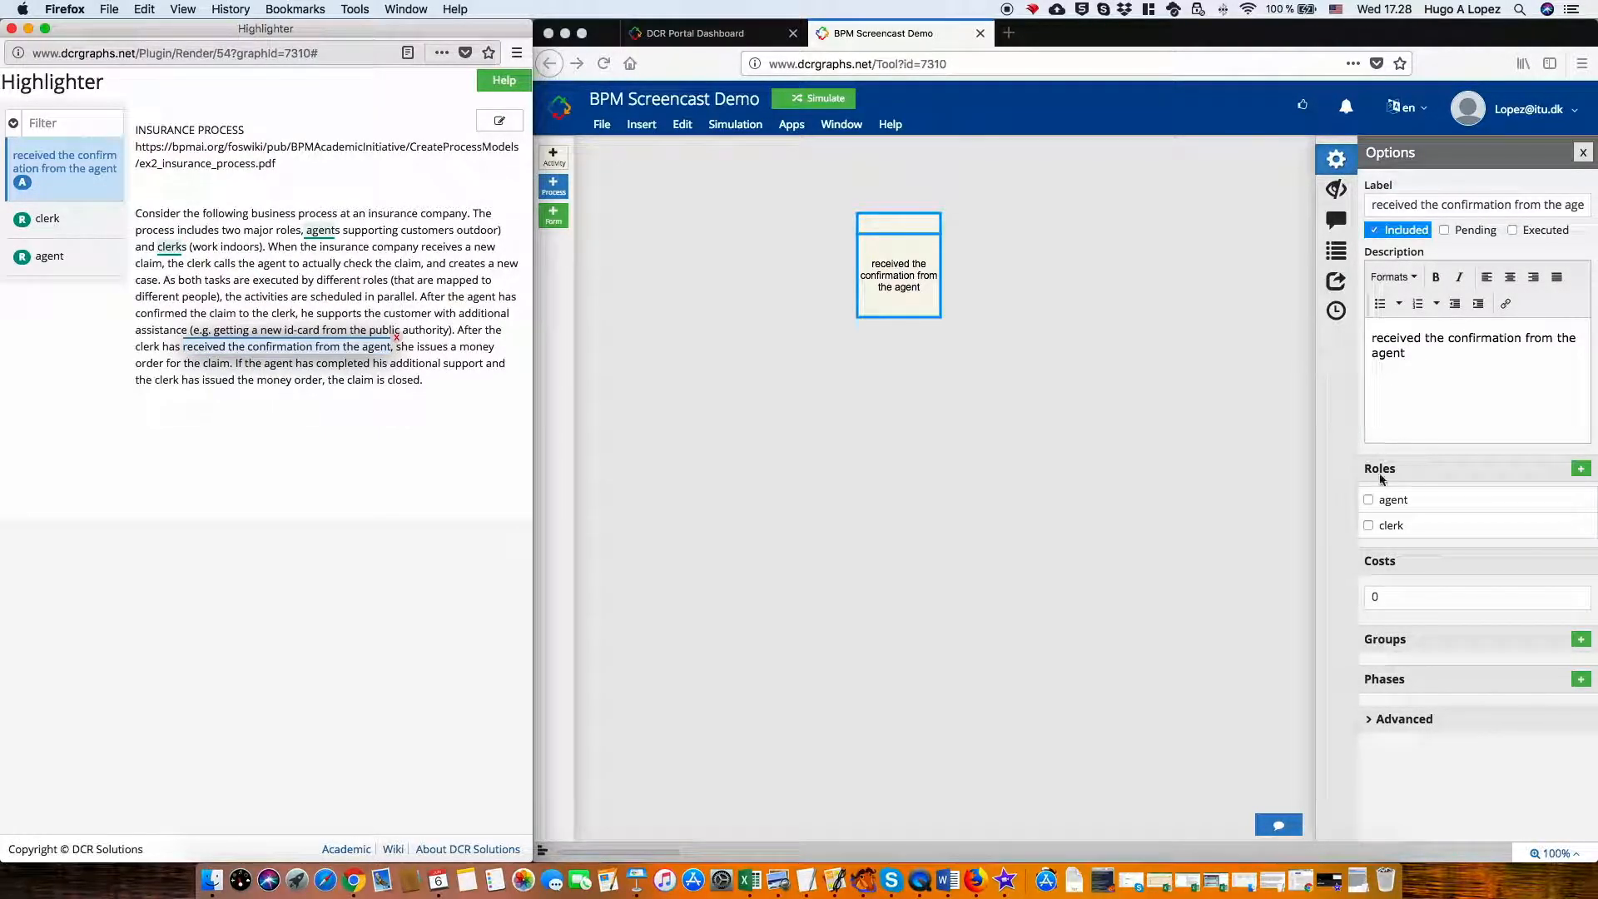
left_click(1369, 528)
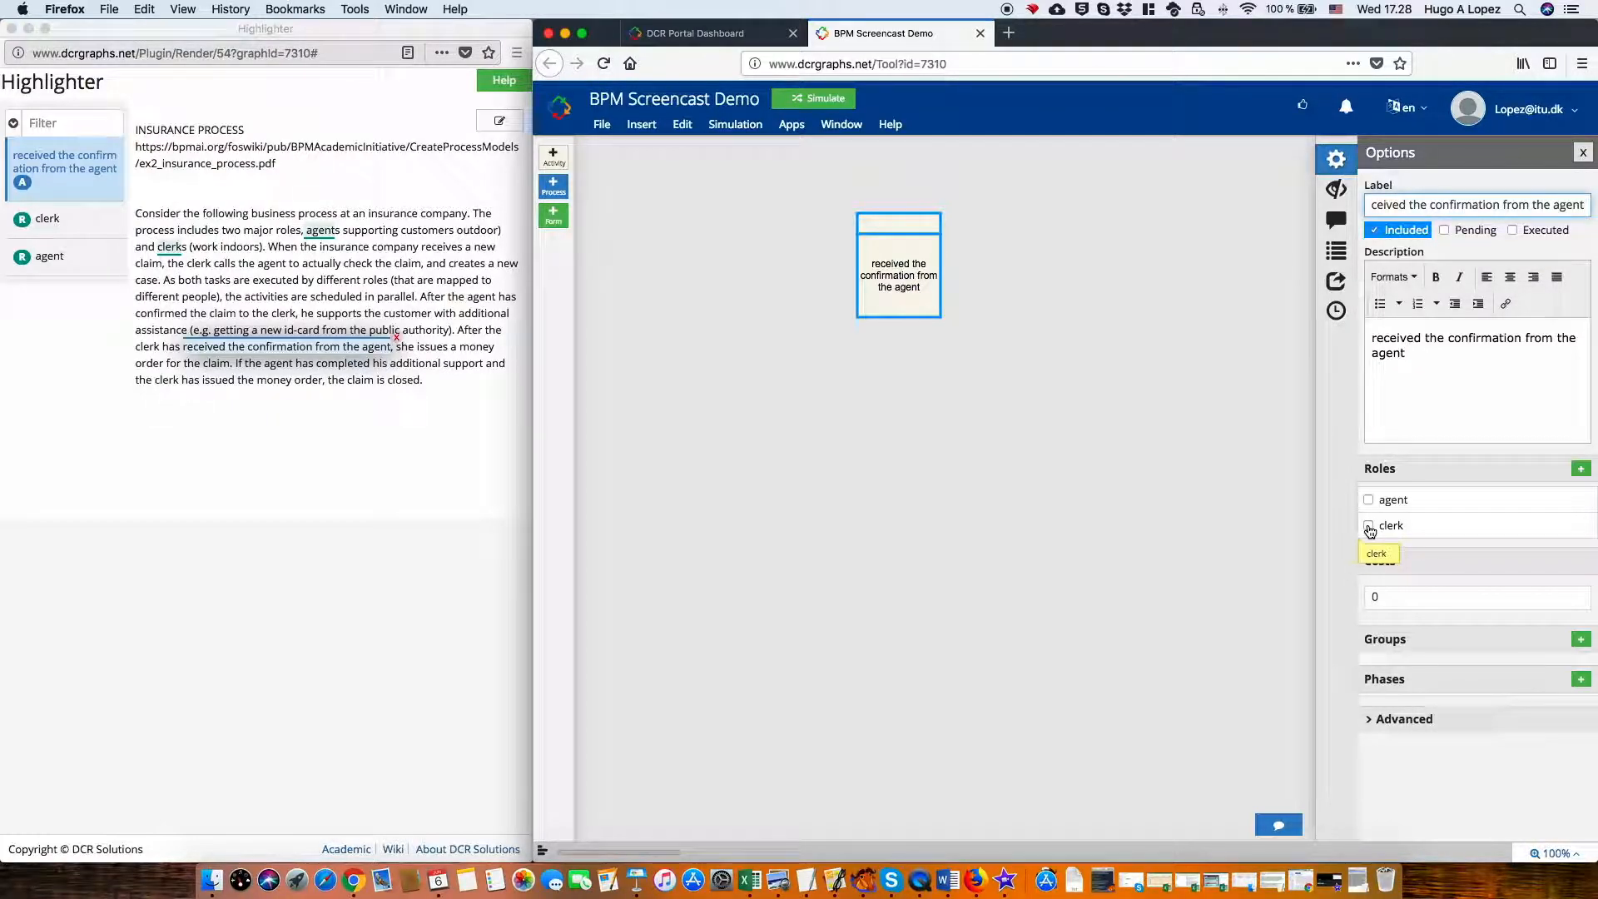
left_click(1369, 527)
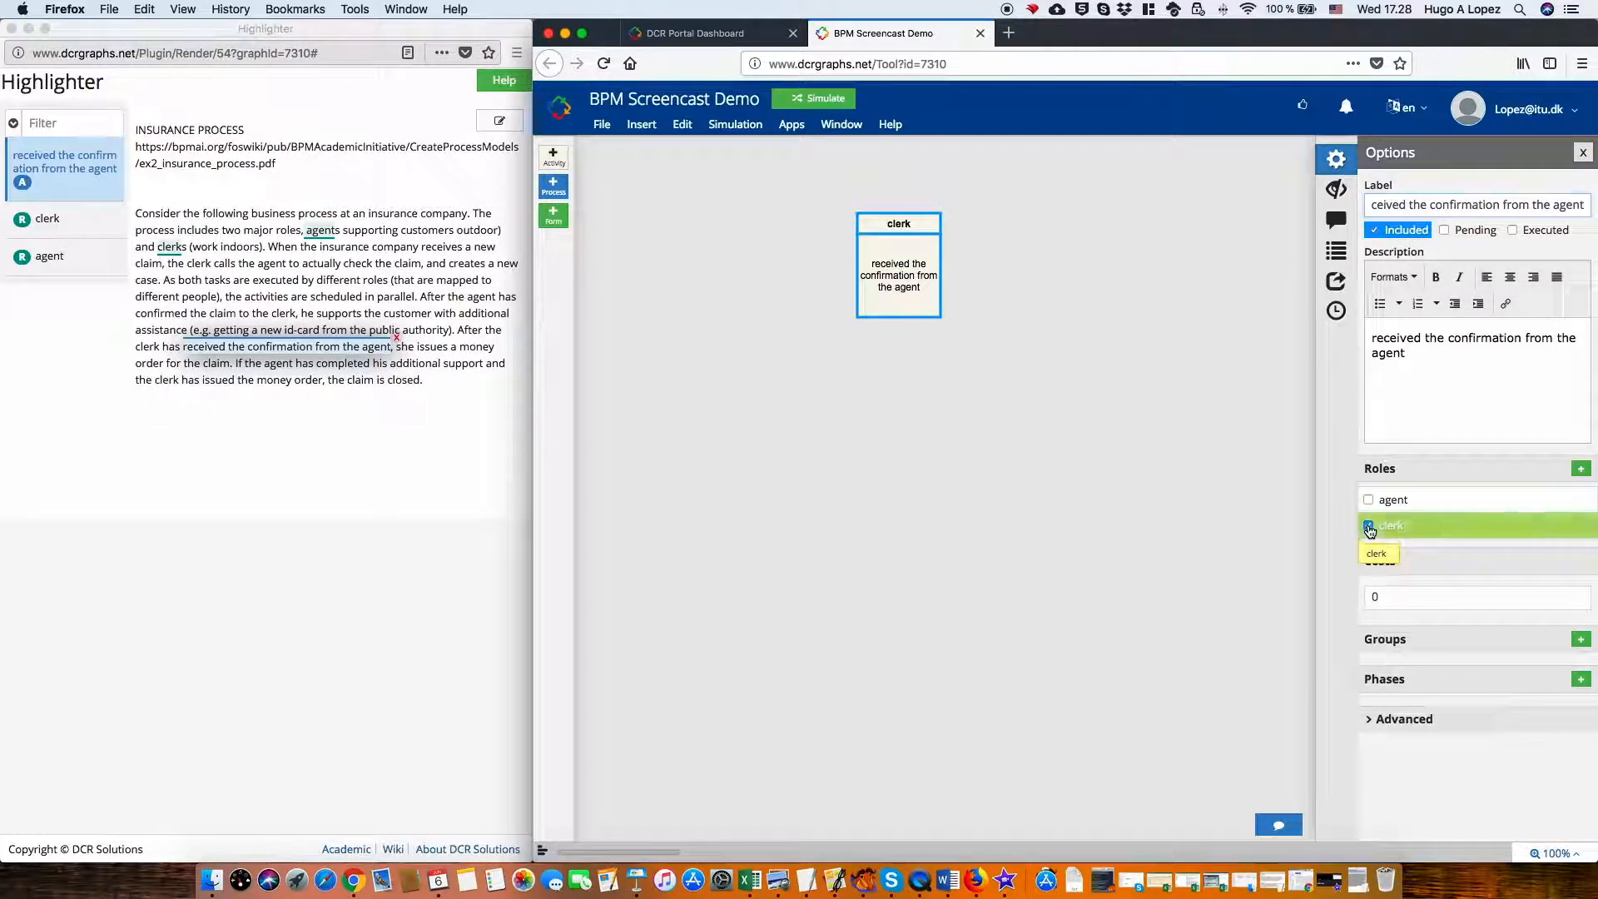
Add "issues a money order for the claim" as an activity with the clerk role and place it right of the confirmation activity.
left_click(418, 347)
mouse_move(418, 346)
left_mouse_down()
mouse_move(257, 385)
mouse_move(210, 360)
mouse_move(230, 366)
left_mouse_up()
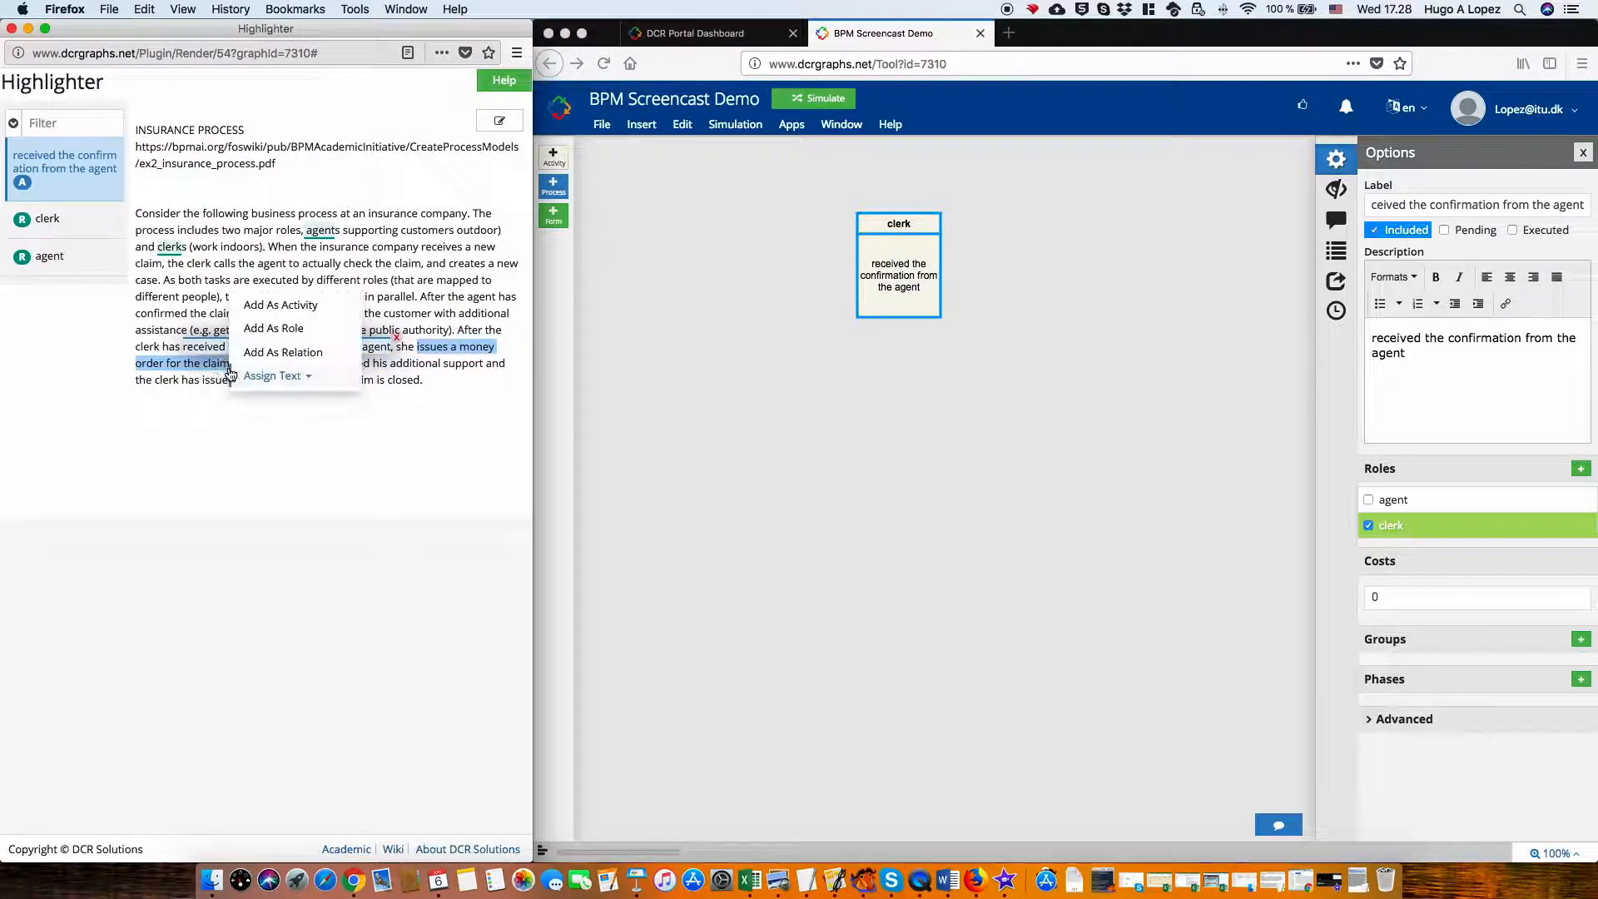
left_click(297, 305)
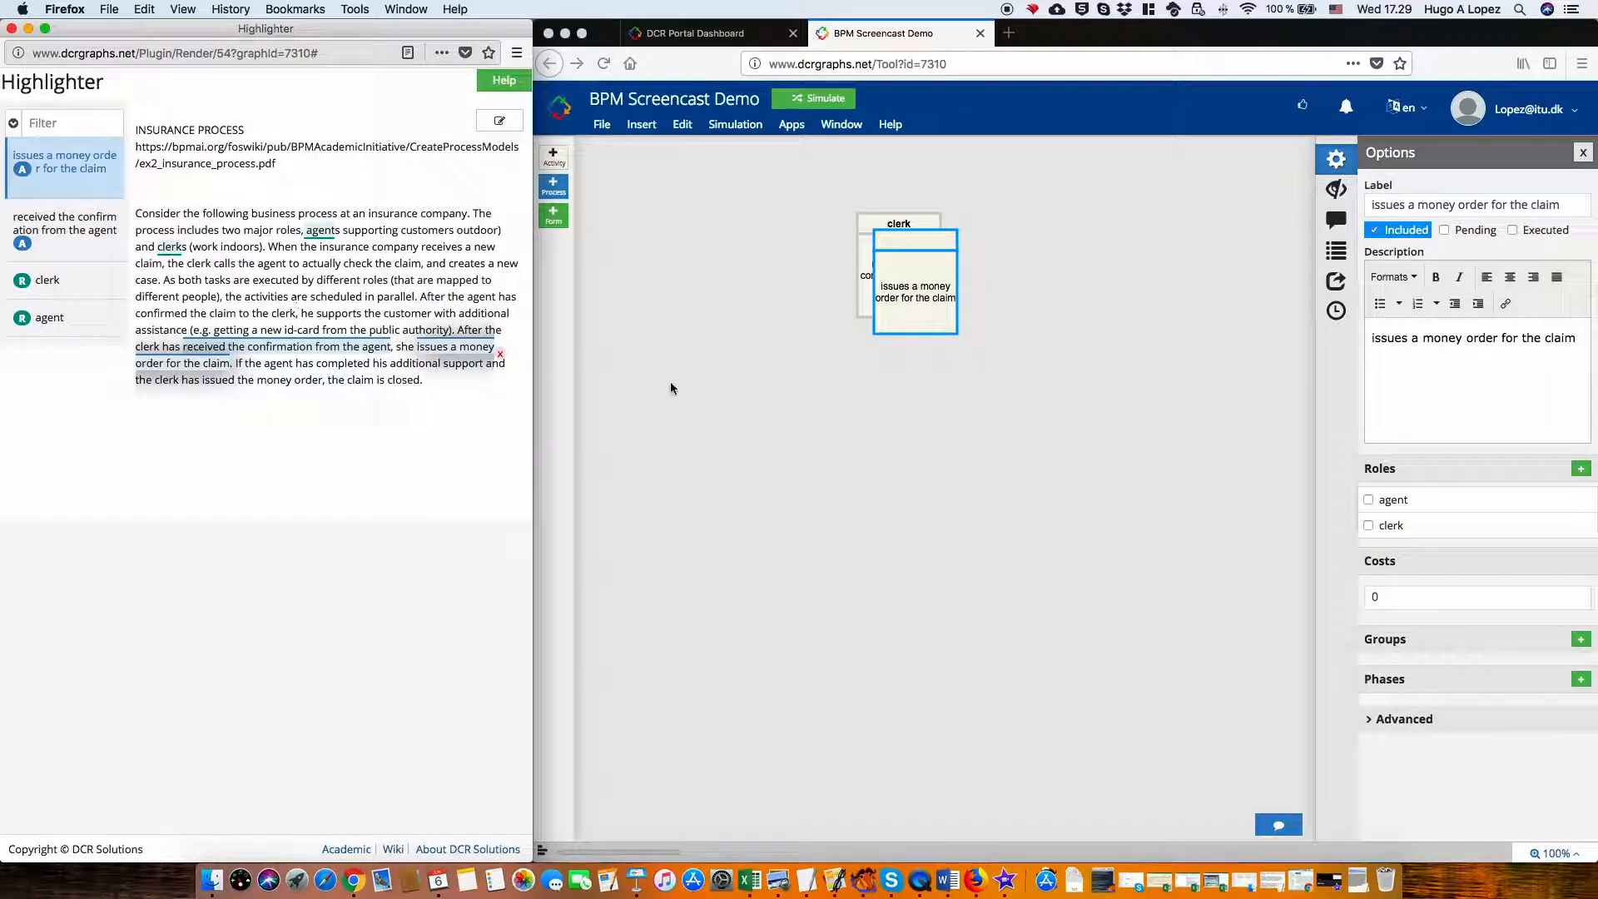
left_click(1366, 528)
left_click(1368, 525)
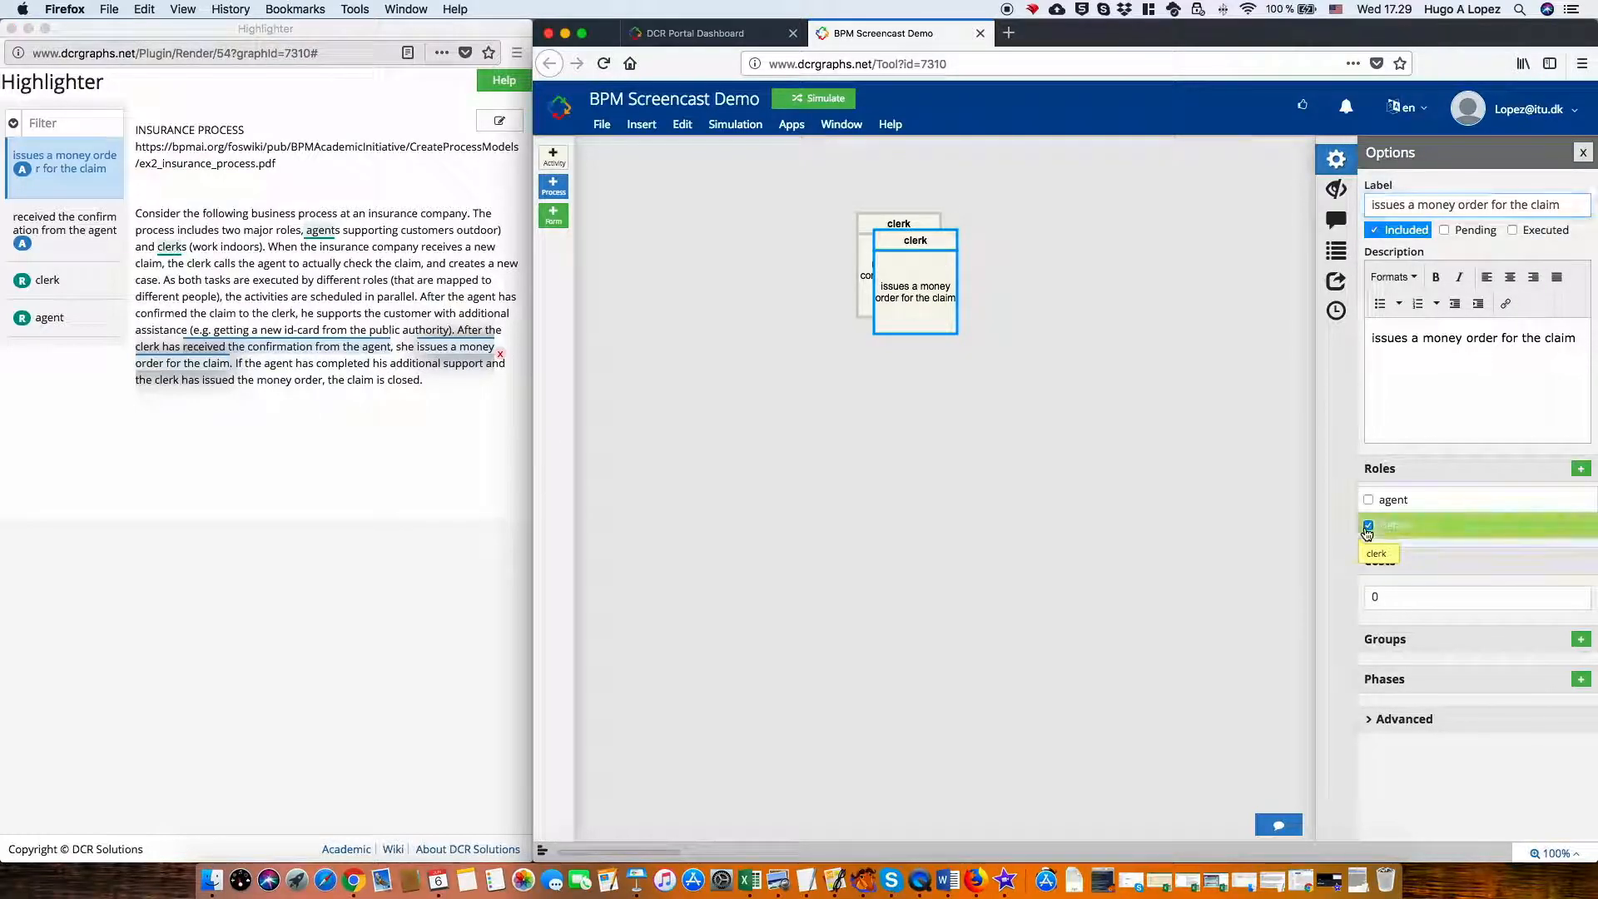
left_click_drag(896, 283, 1033, 277)
left_click(1033, 278)
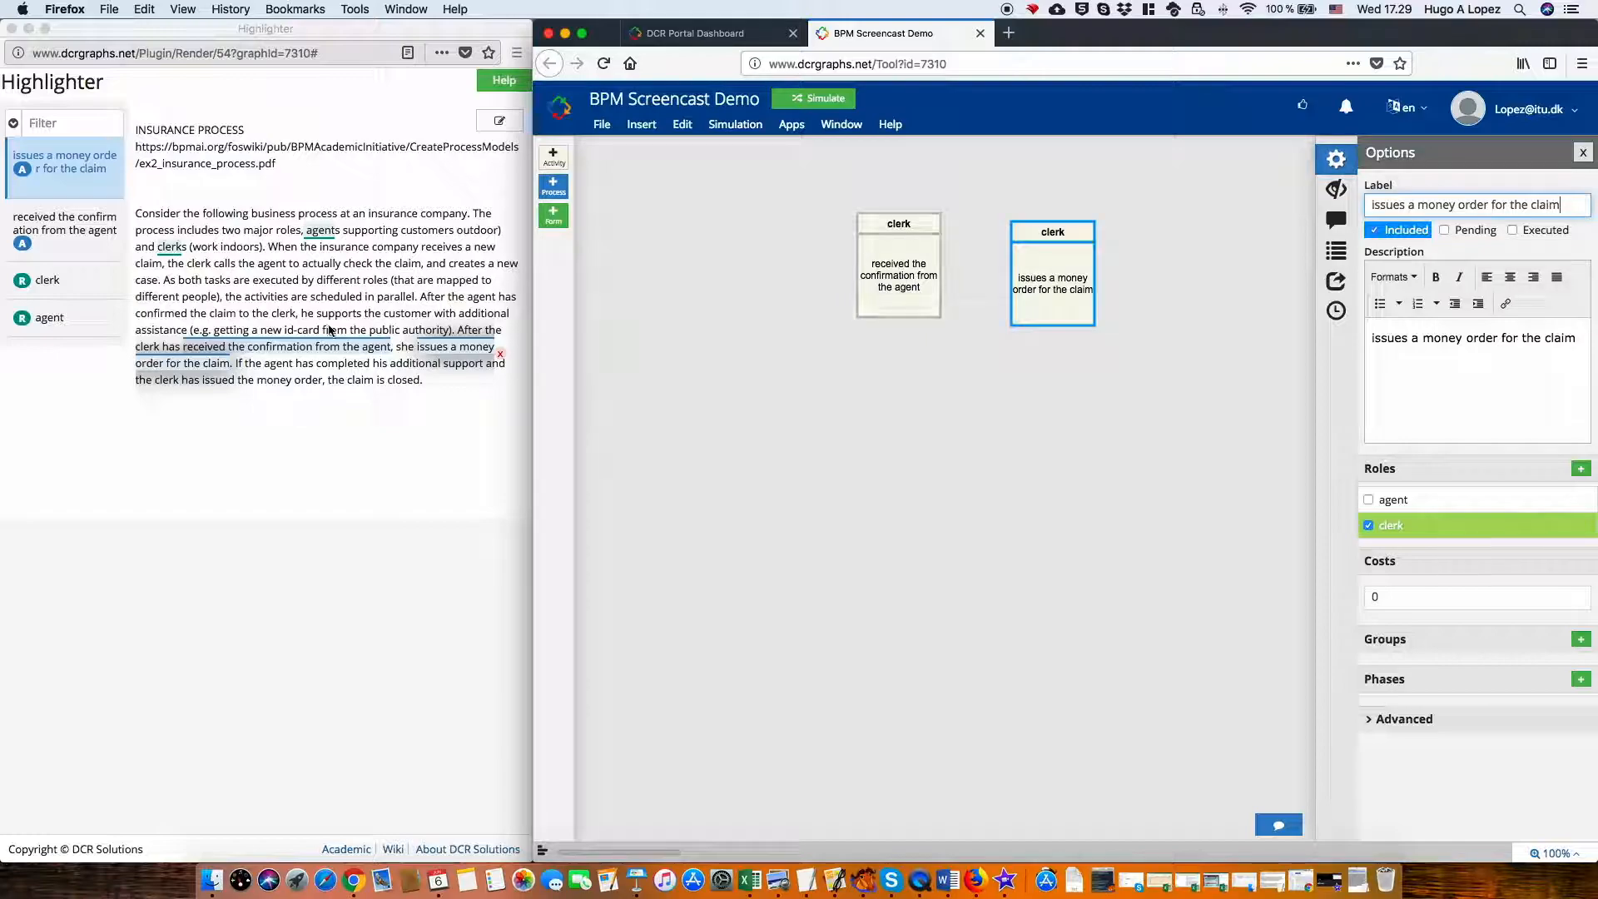
Add "After" before "the clerk has received" as a Condition relation from "received the confirmation from the agent" to "issues a money order for the claim".
left_click(471, 330)
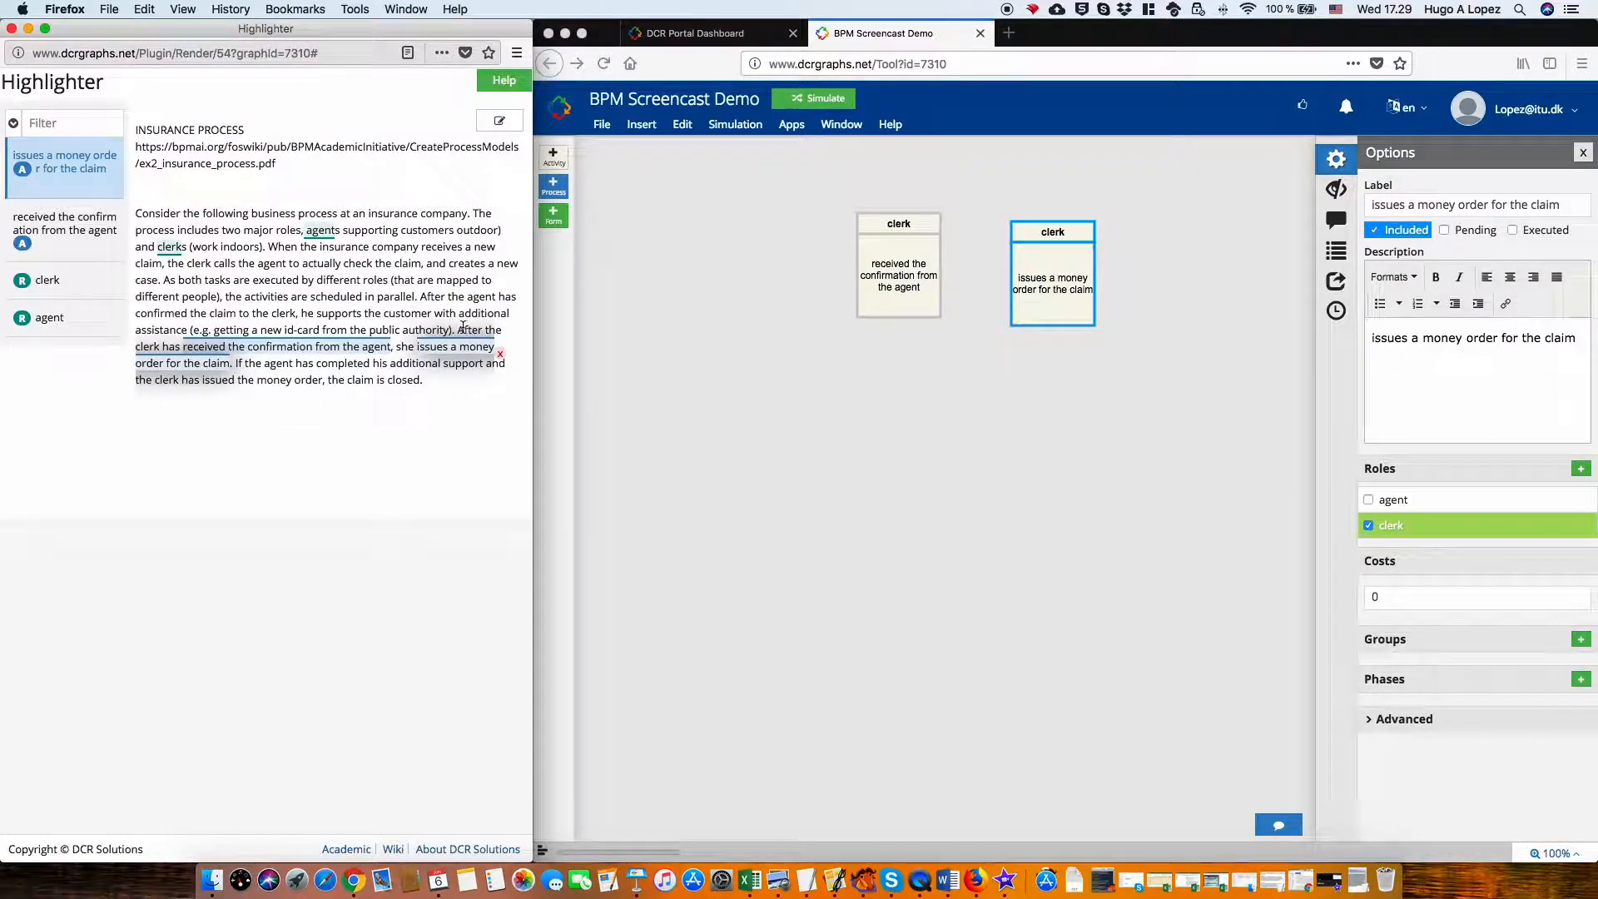
left_click_drag(460, 328, 482, 327)
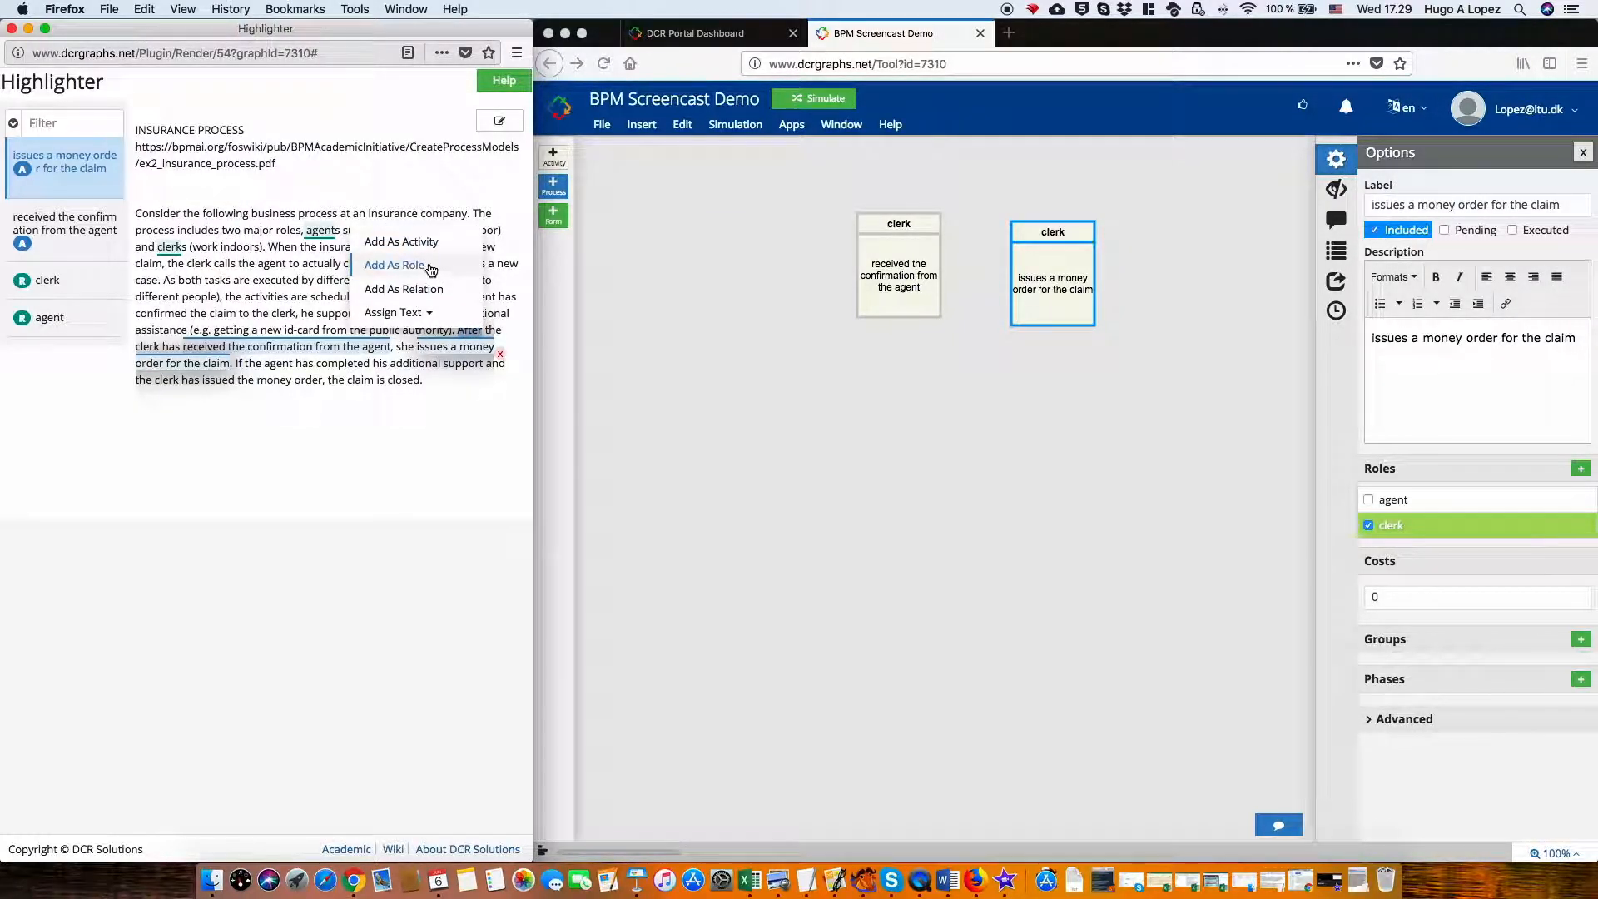
left_click(406, 290)
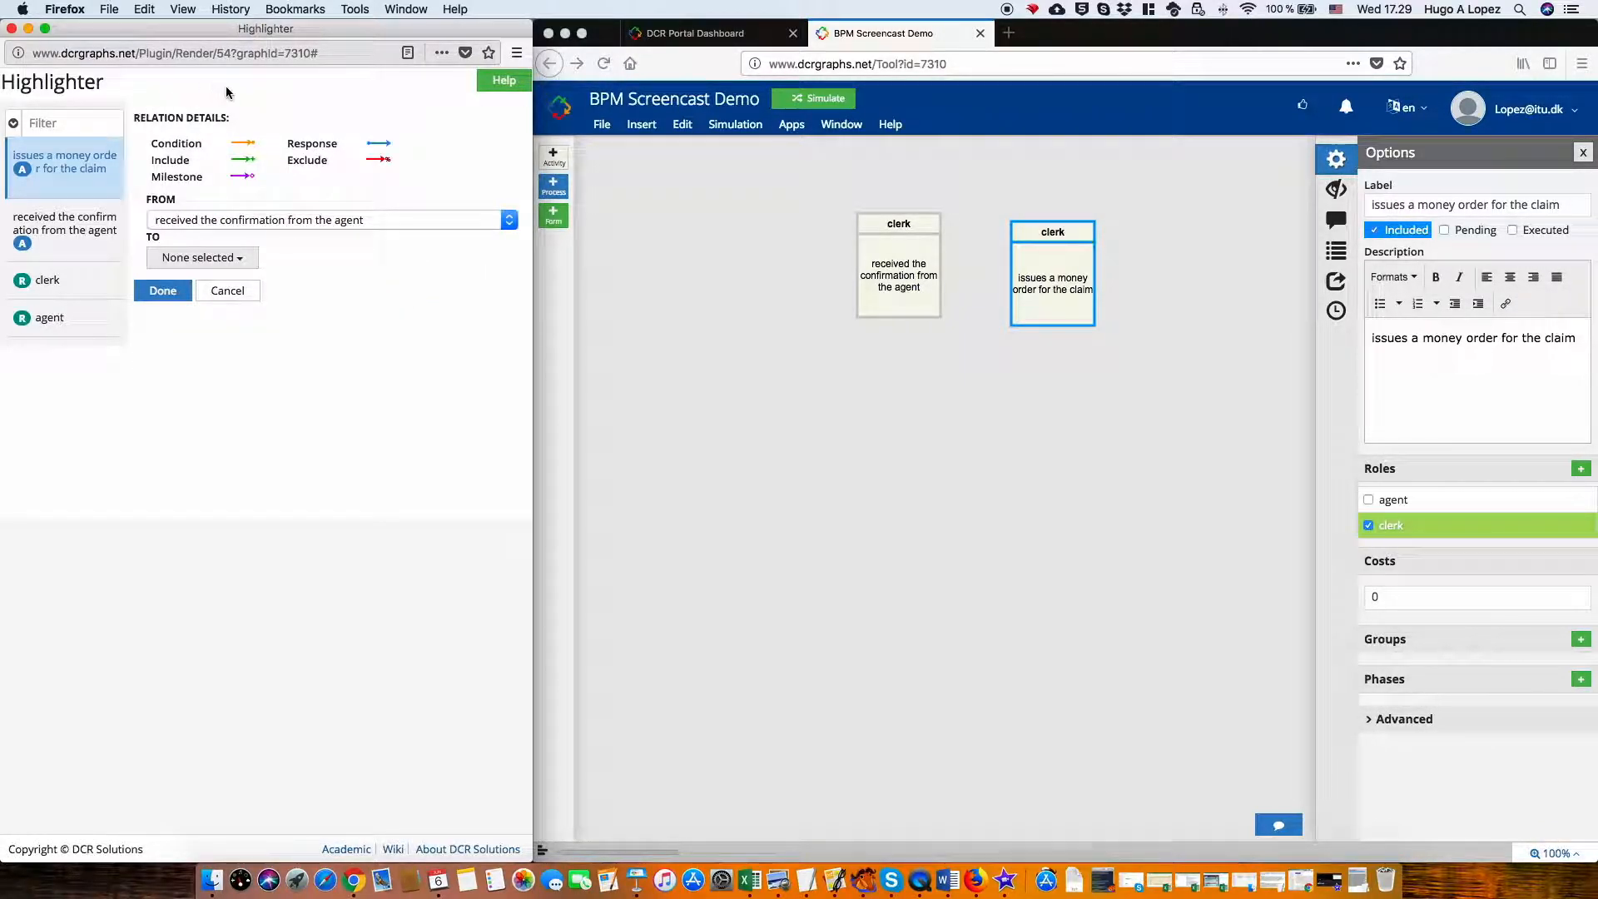
left_click(186, 143)
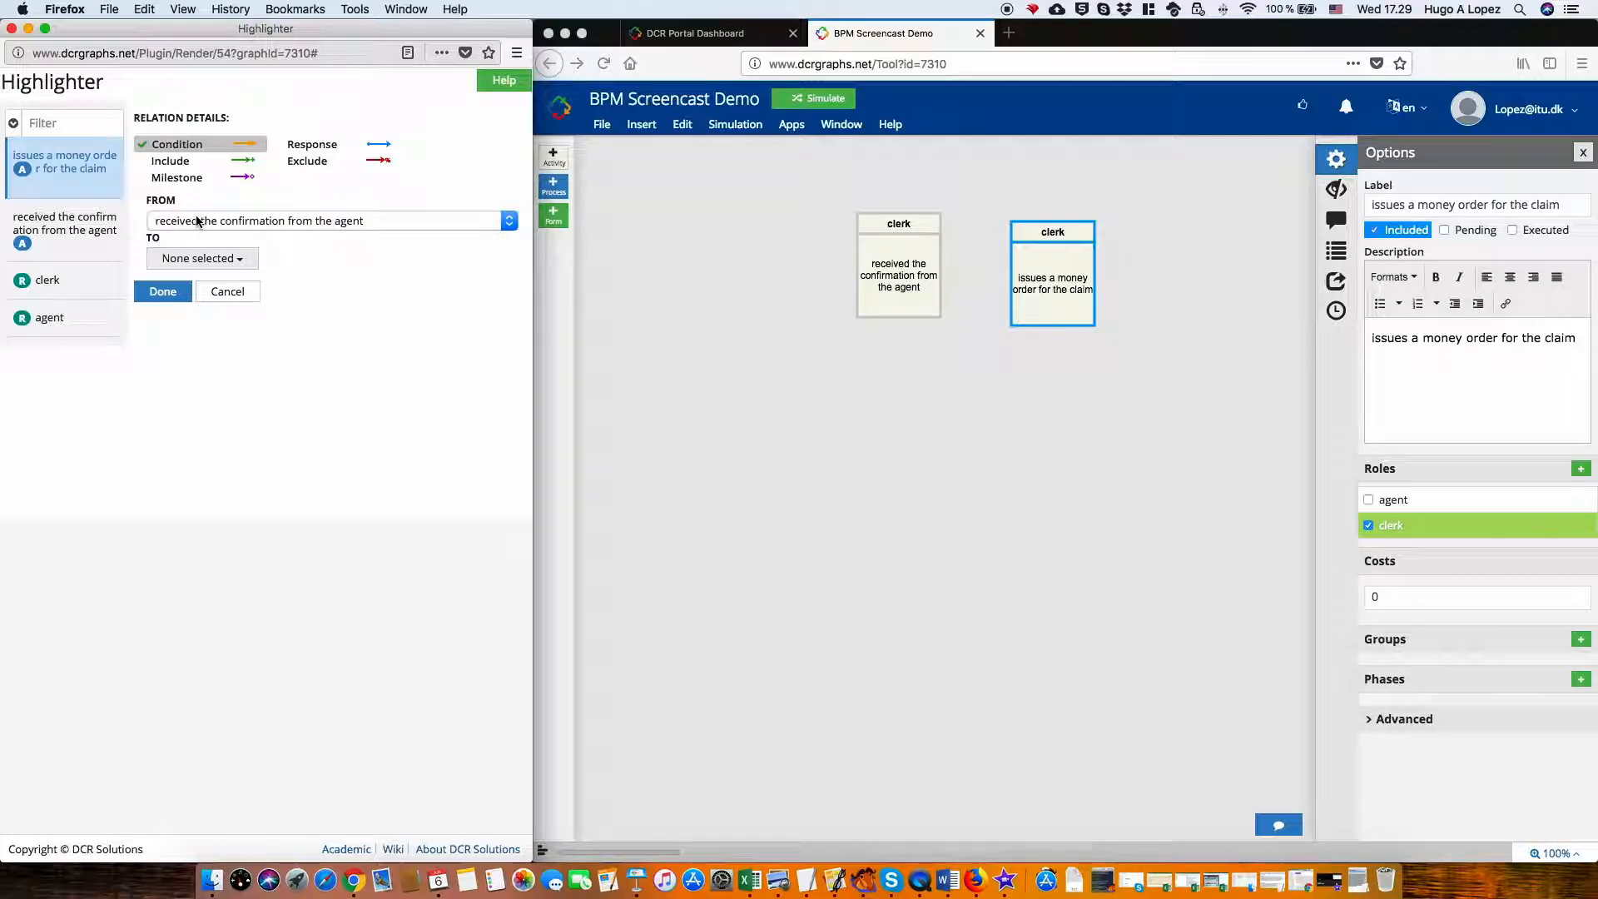
left_click(187, 260)
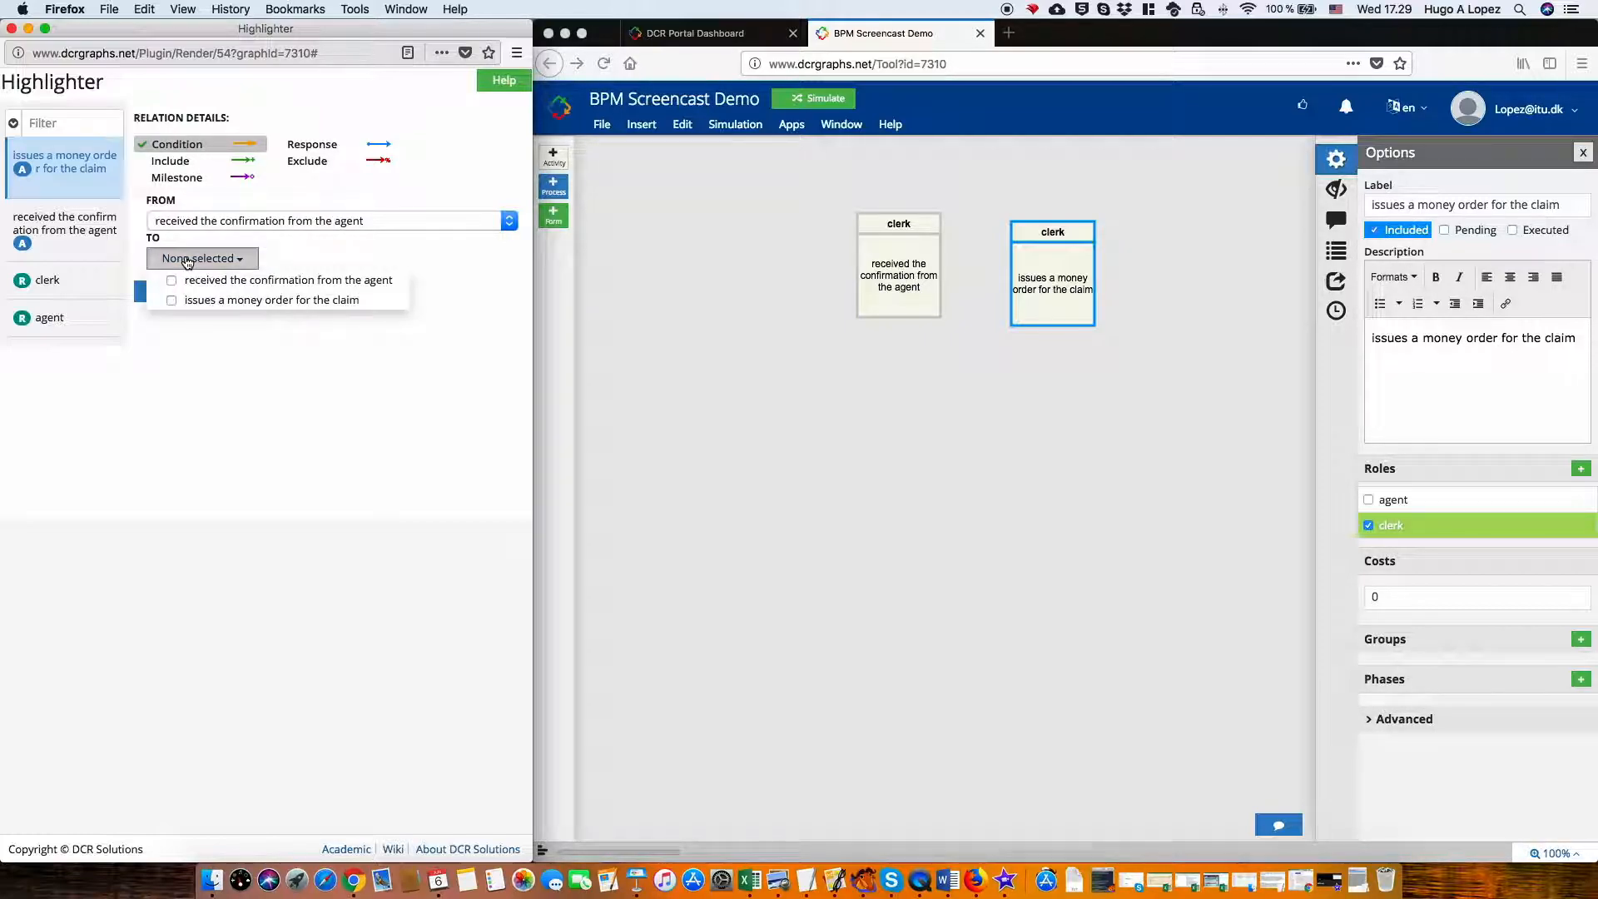
left_click(181, 303)
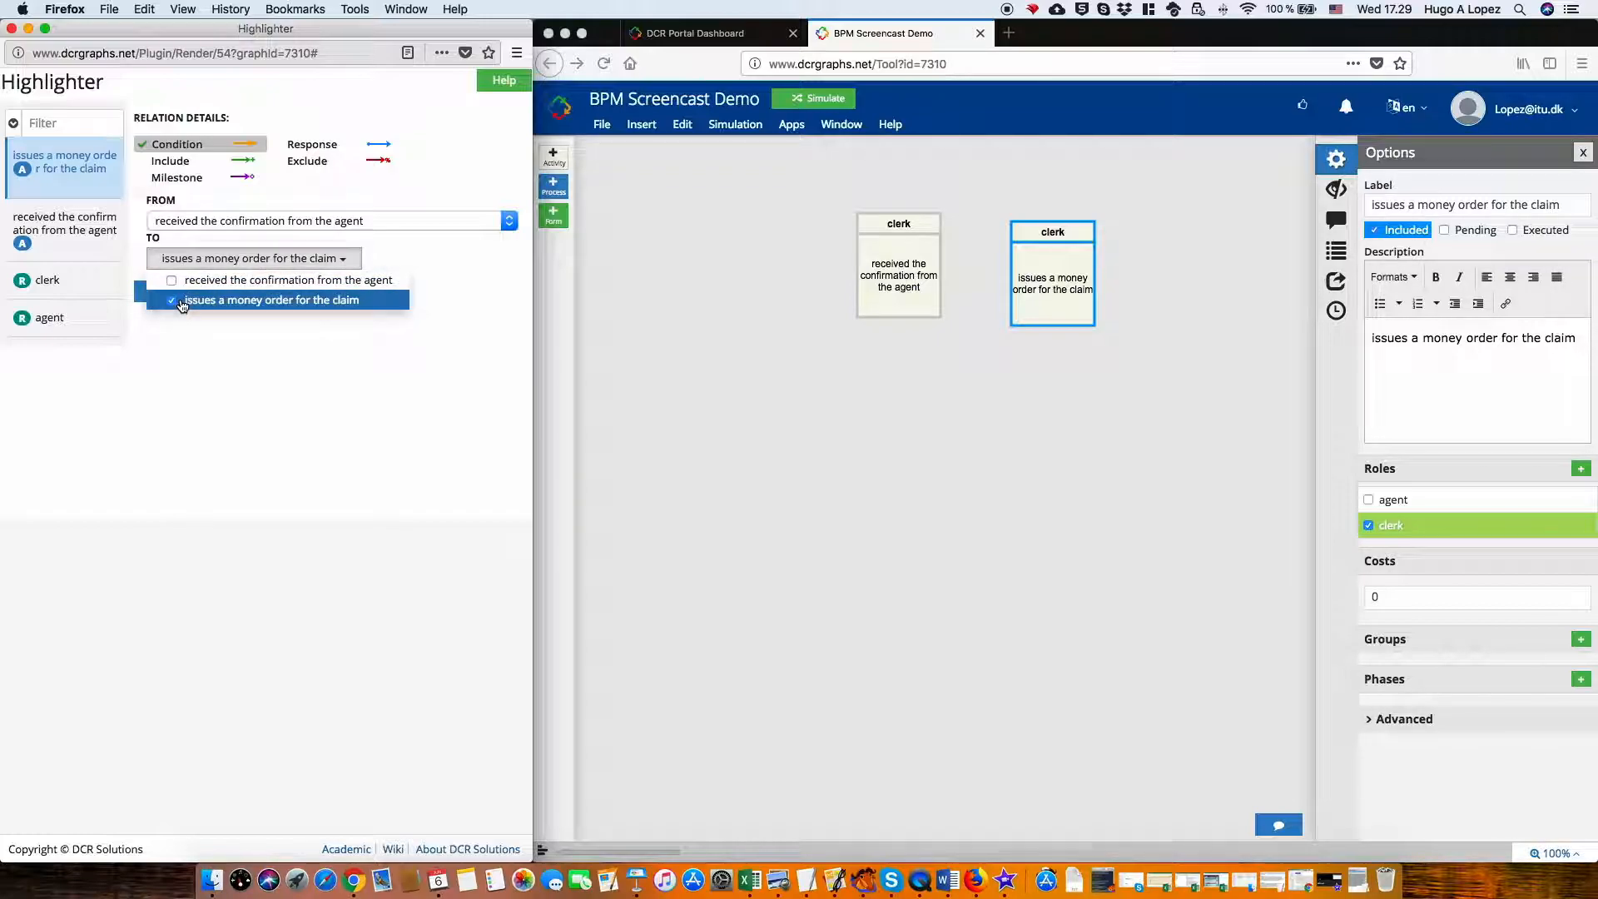
left_click(348, 433)
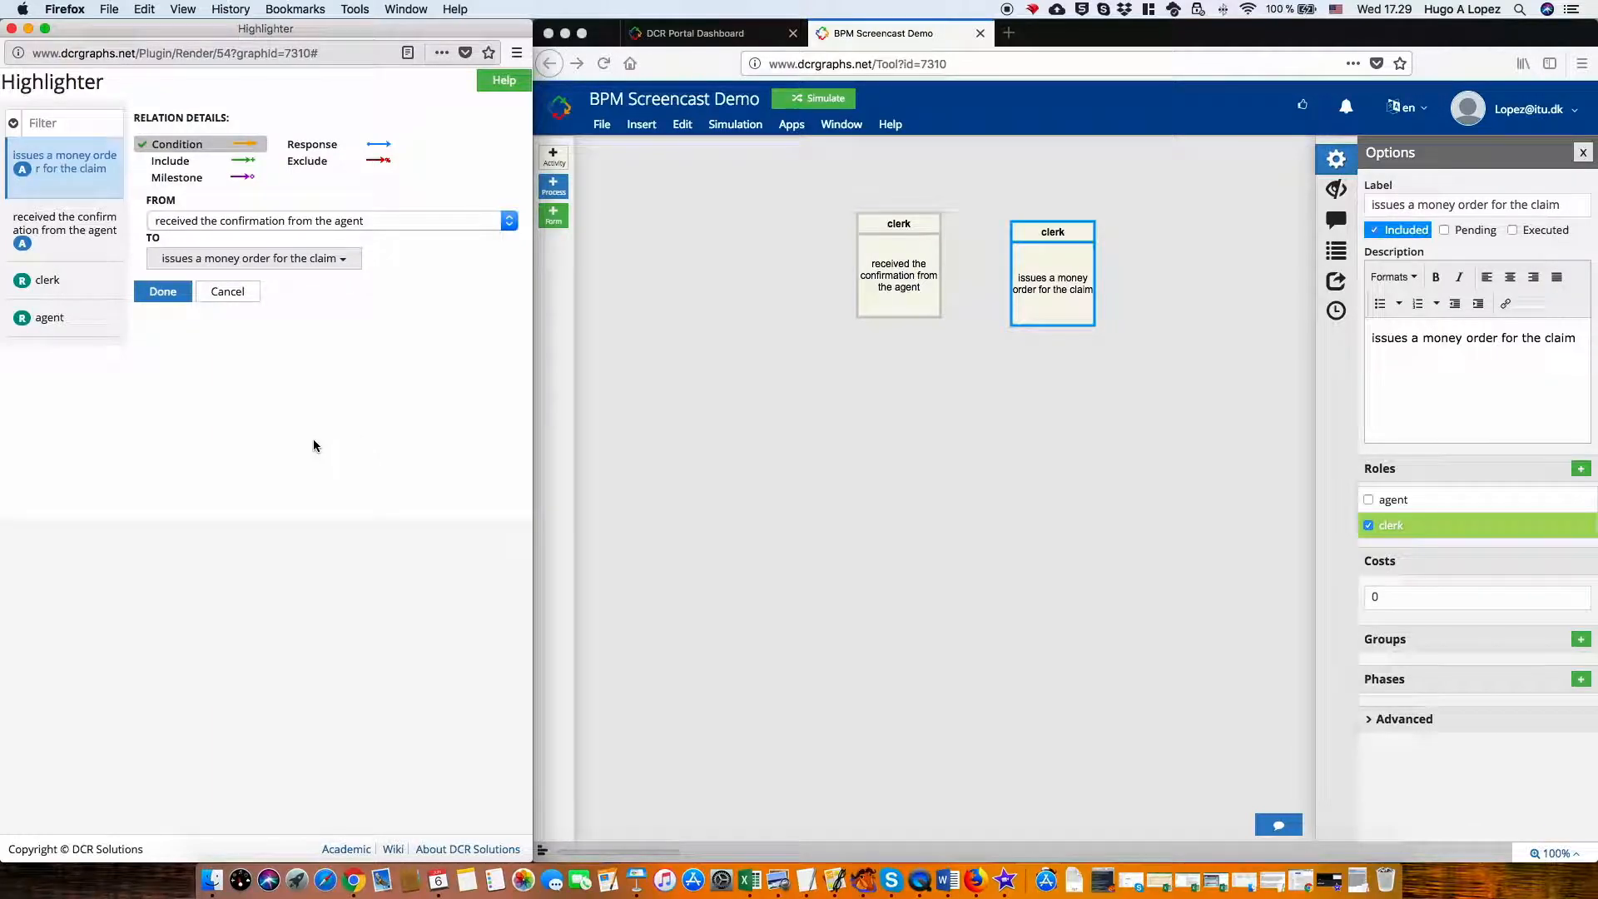
left_click(160, 298)
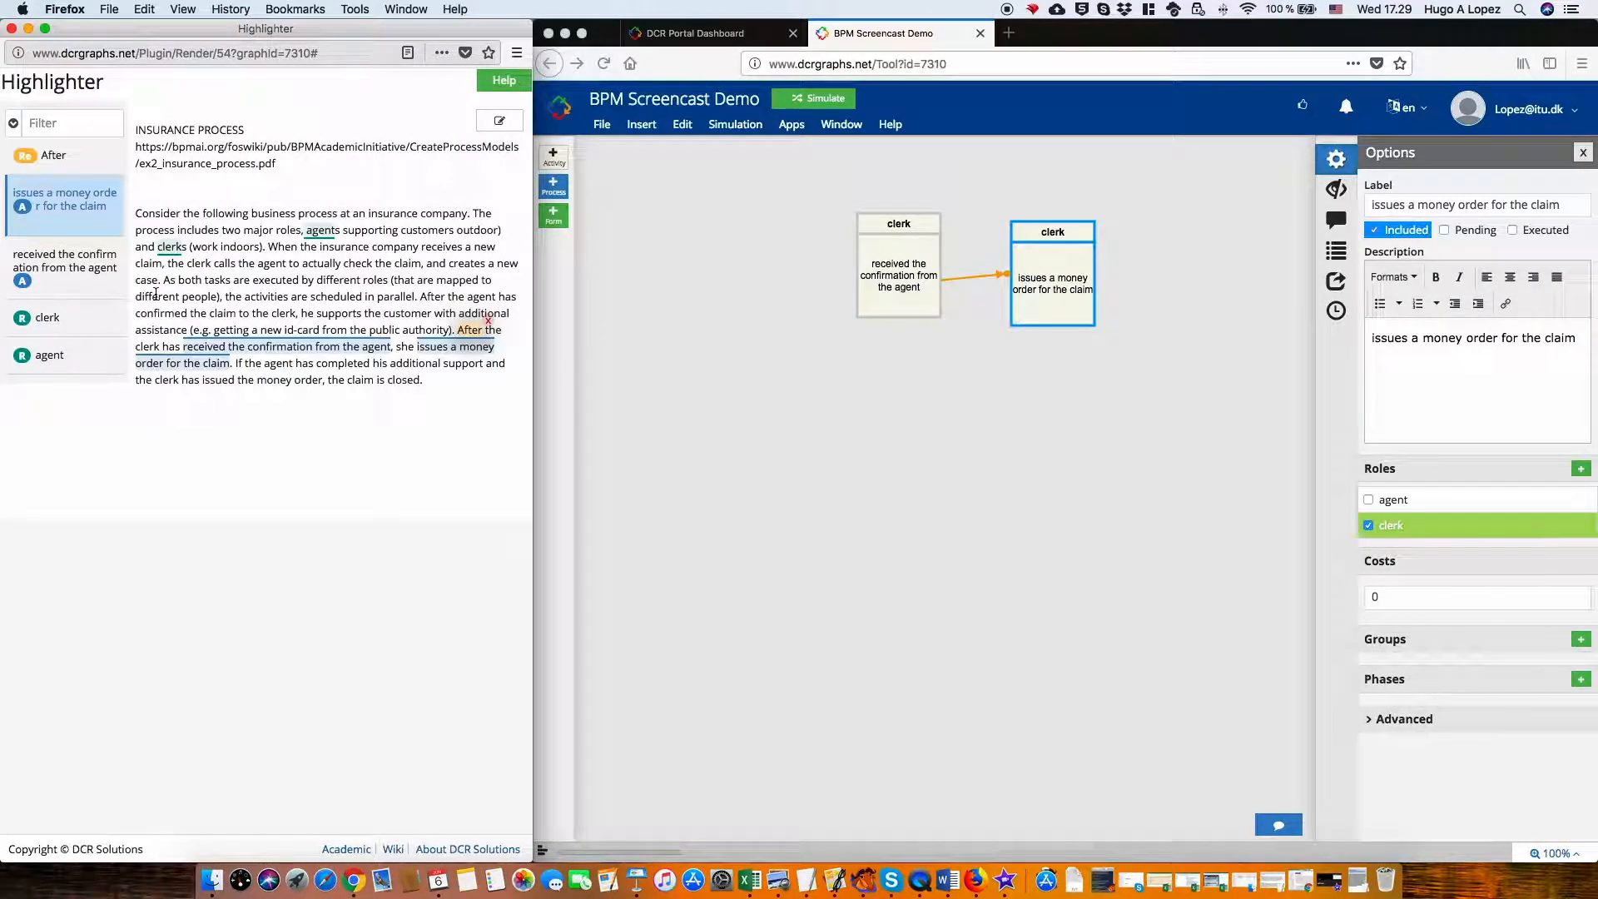
Move the "issues a money order for the claim" activity slightly closer to the confirmation activity in the graph.
left_click(1068, 267)
left_click_drag(1067, 271, 1037, 261)
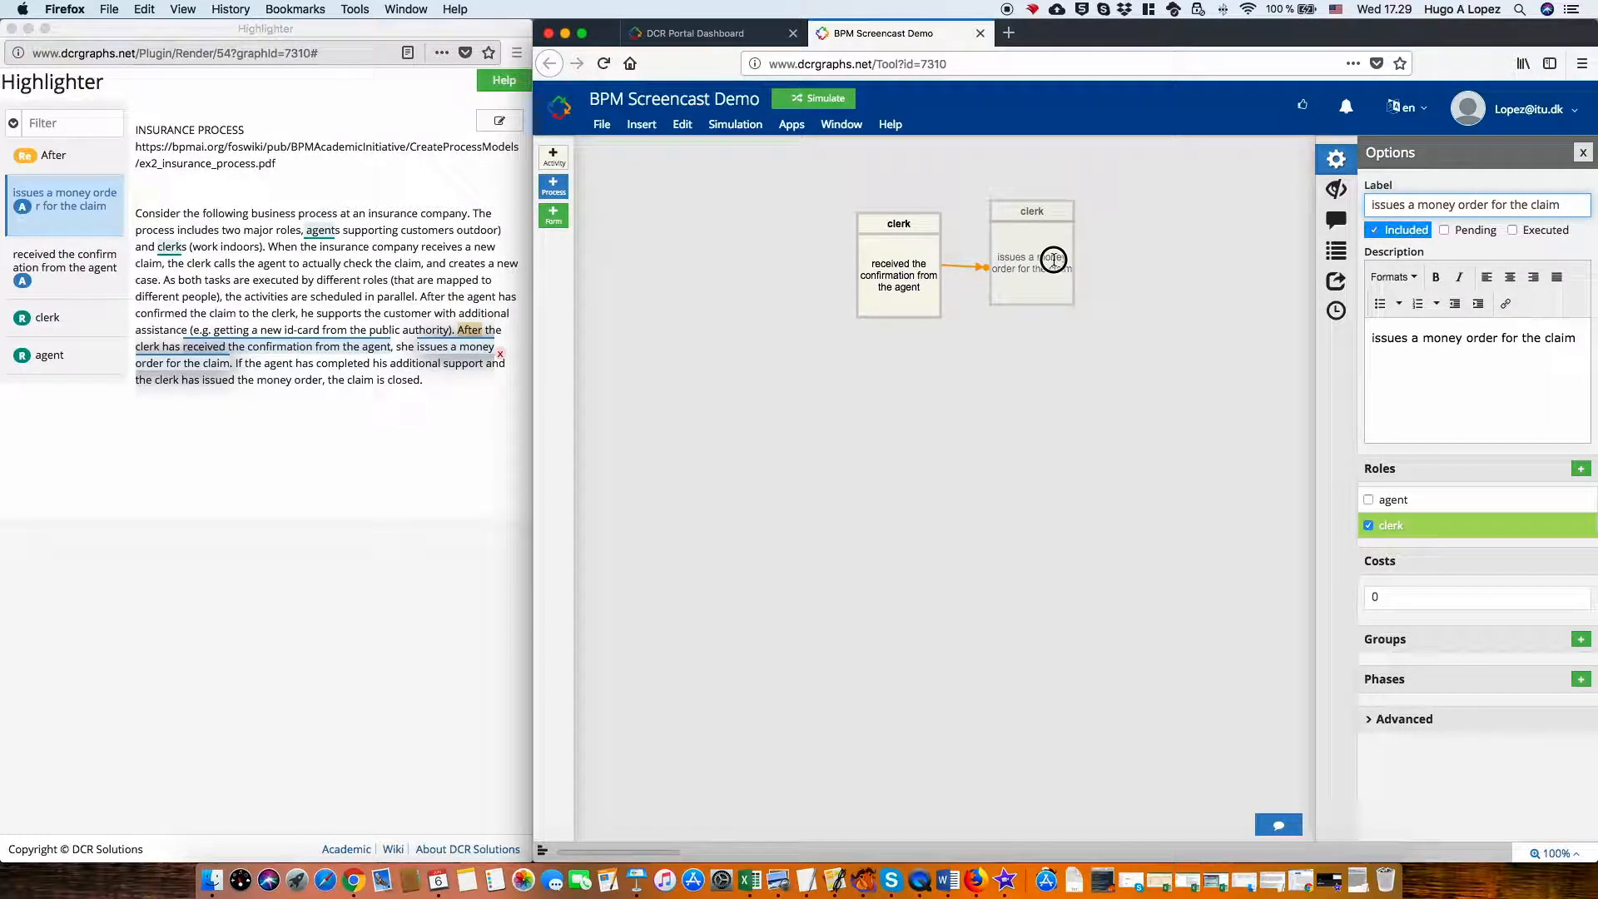
left_click(866, 465)
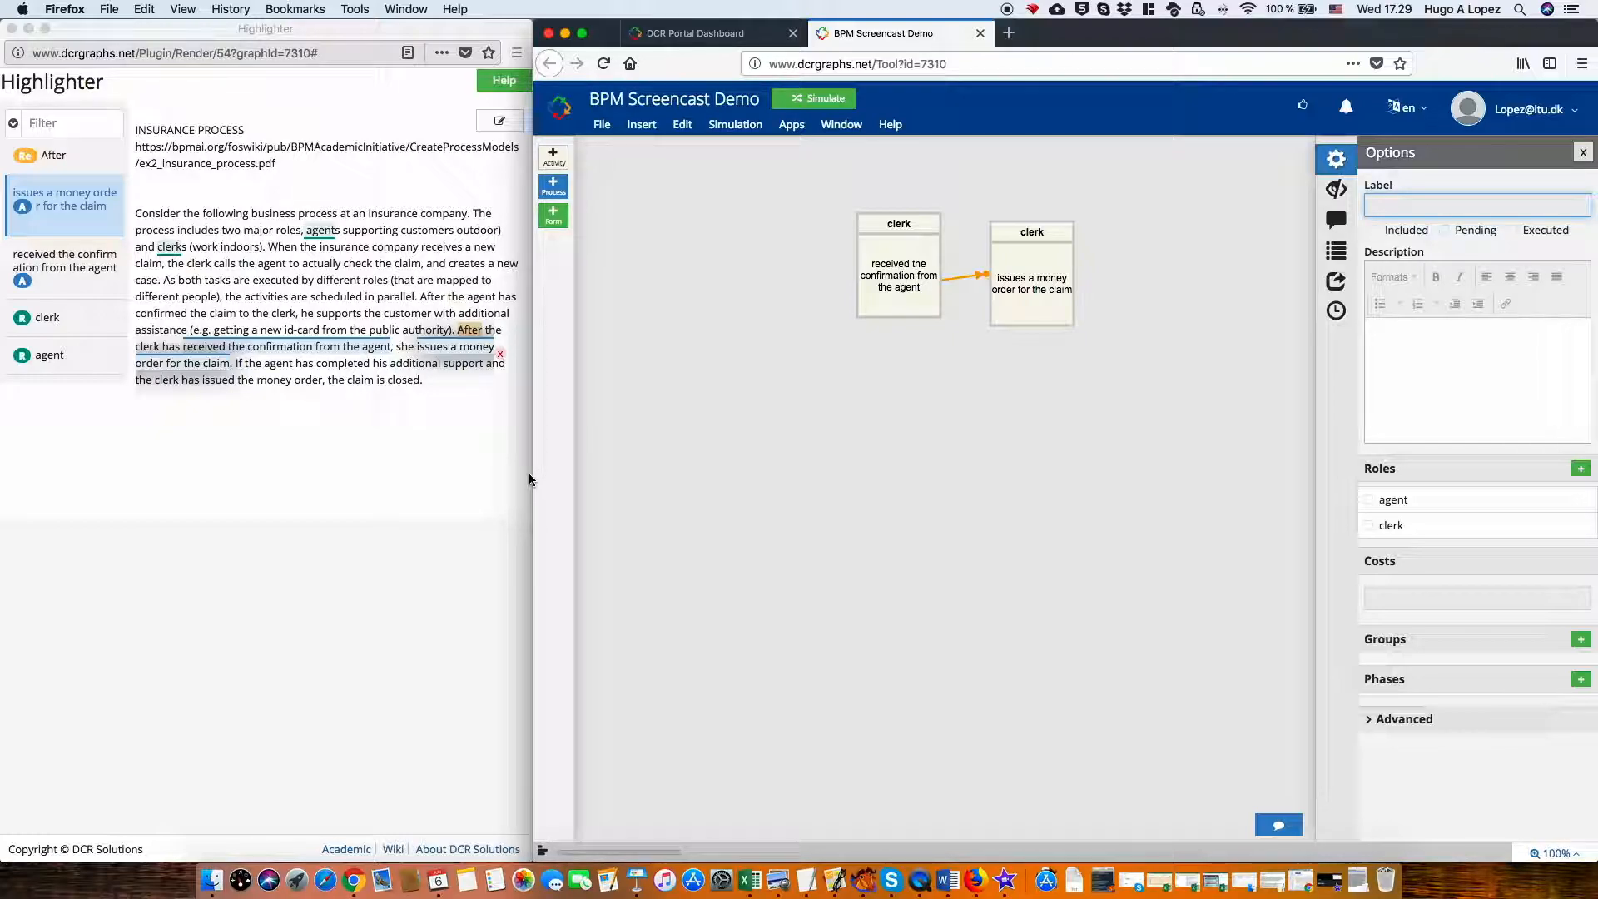
Examine how the graph's activities, the clerk and agent roles and the "After" relation correspond to the highlighted process text.
left_click(911, 273)
left_click(1033, 270)
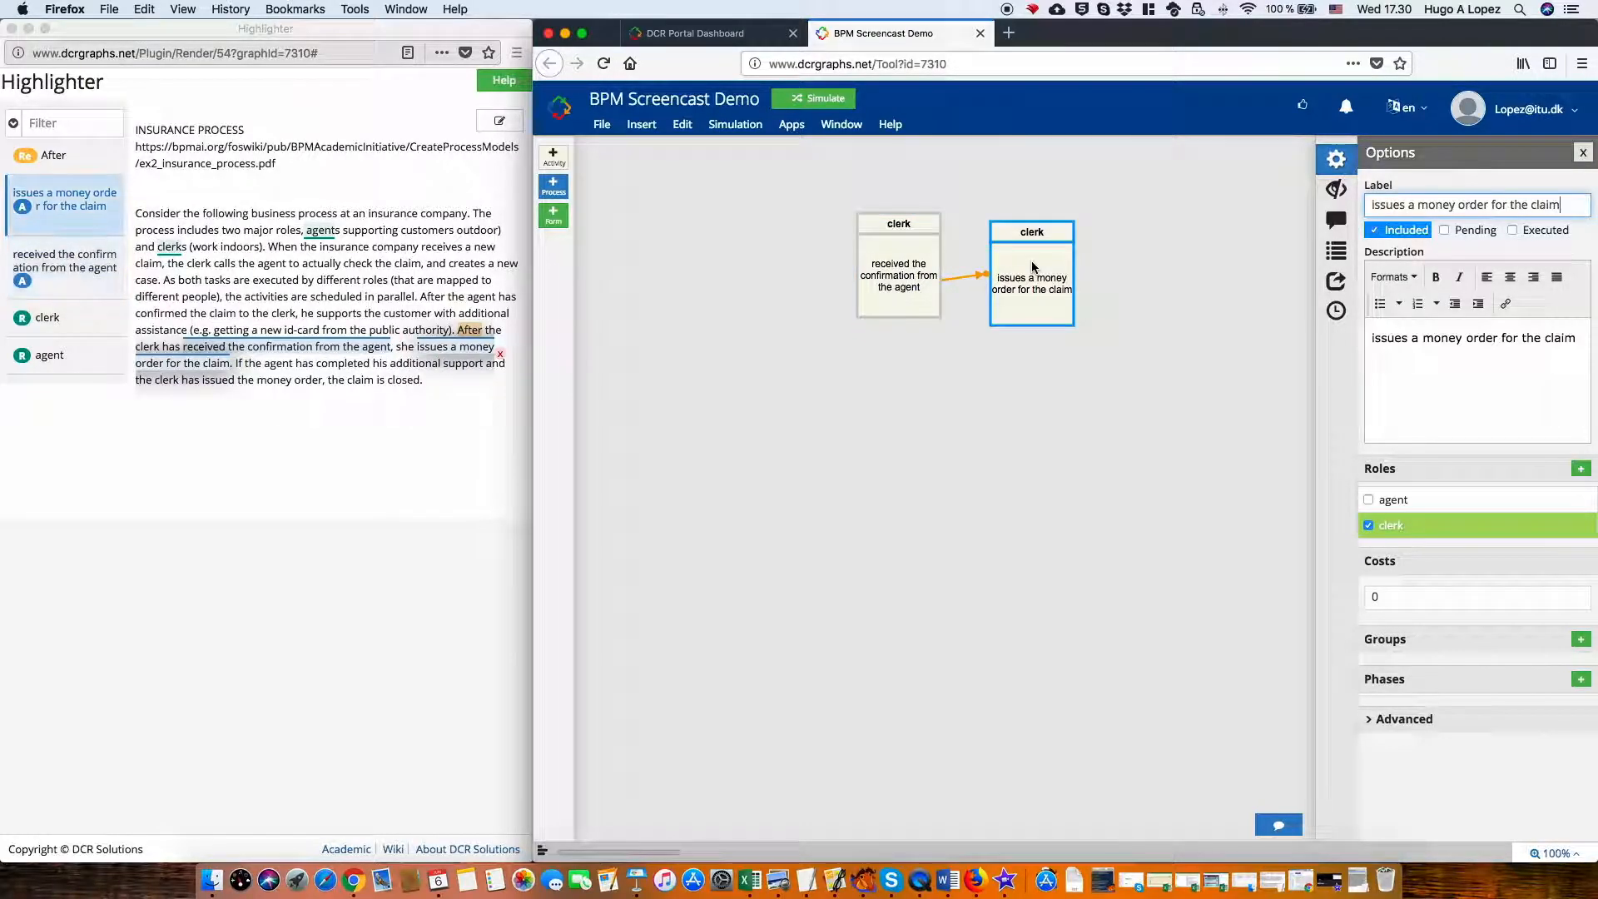
left_click(53, 151)
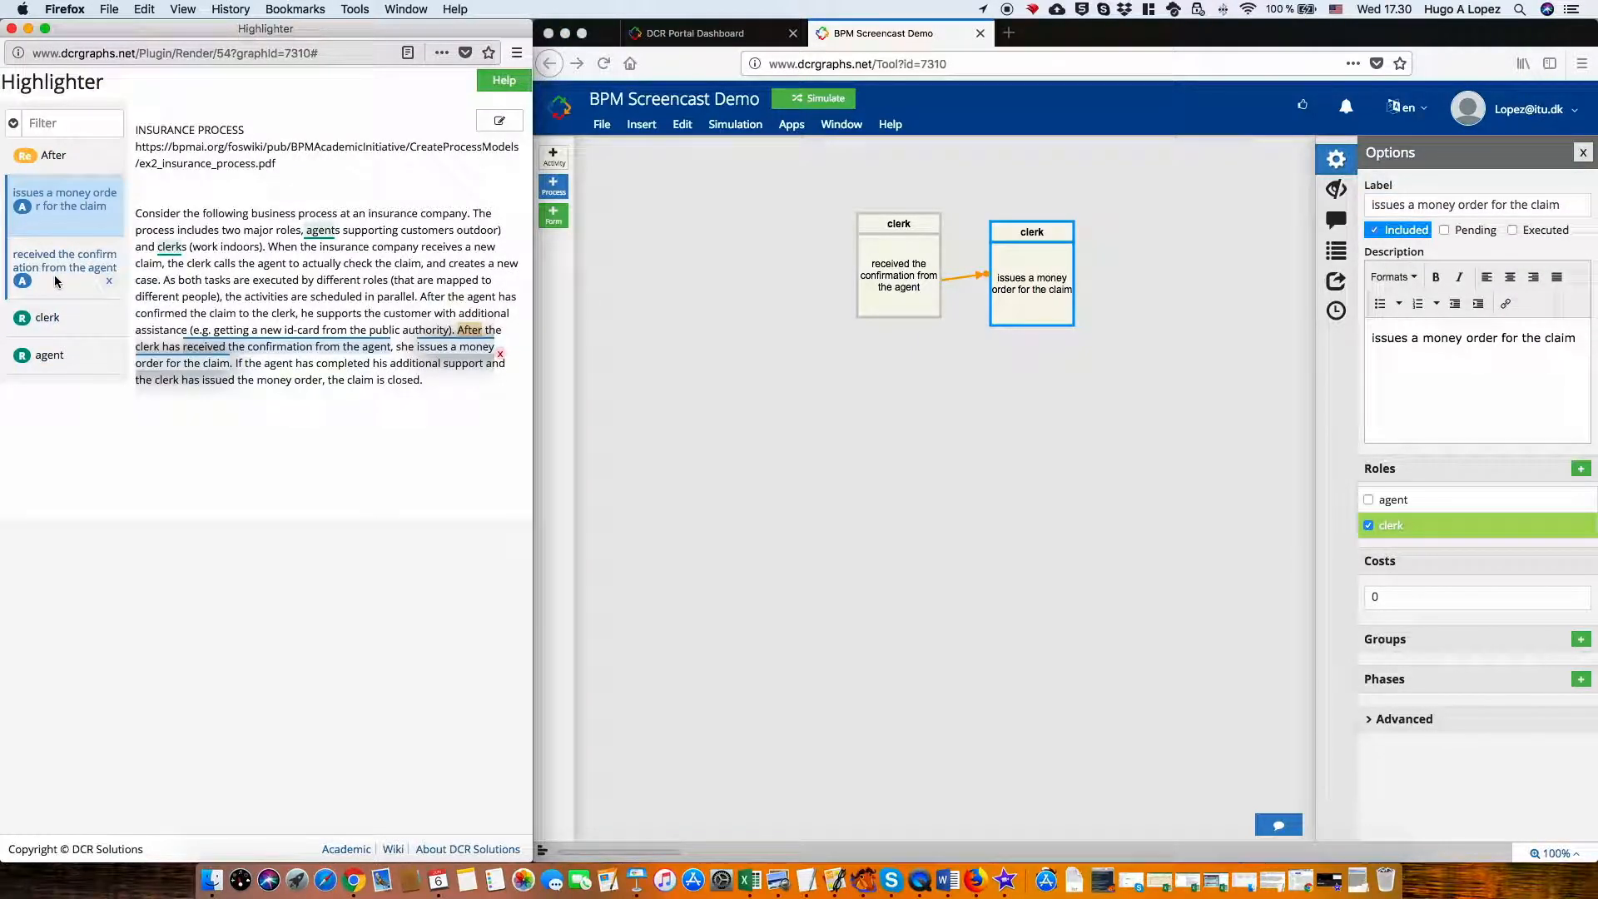
left_click(47, 317)
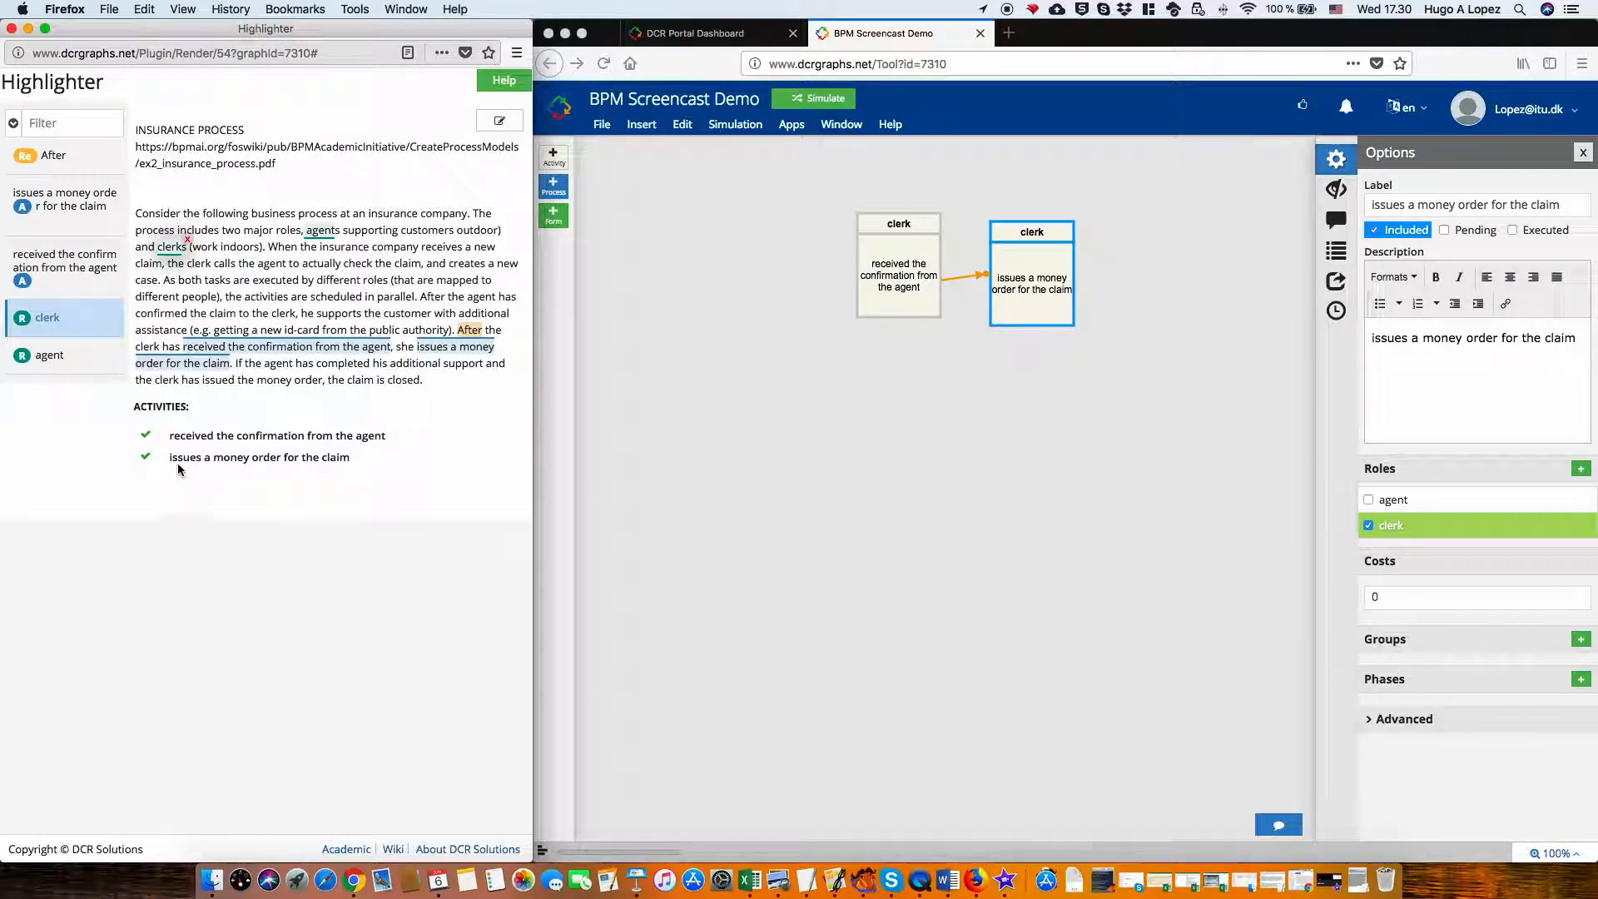
left_click(55, 353)
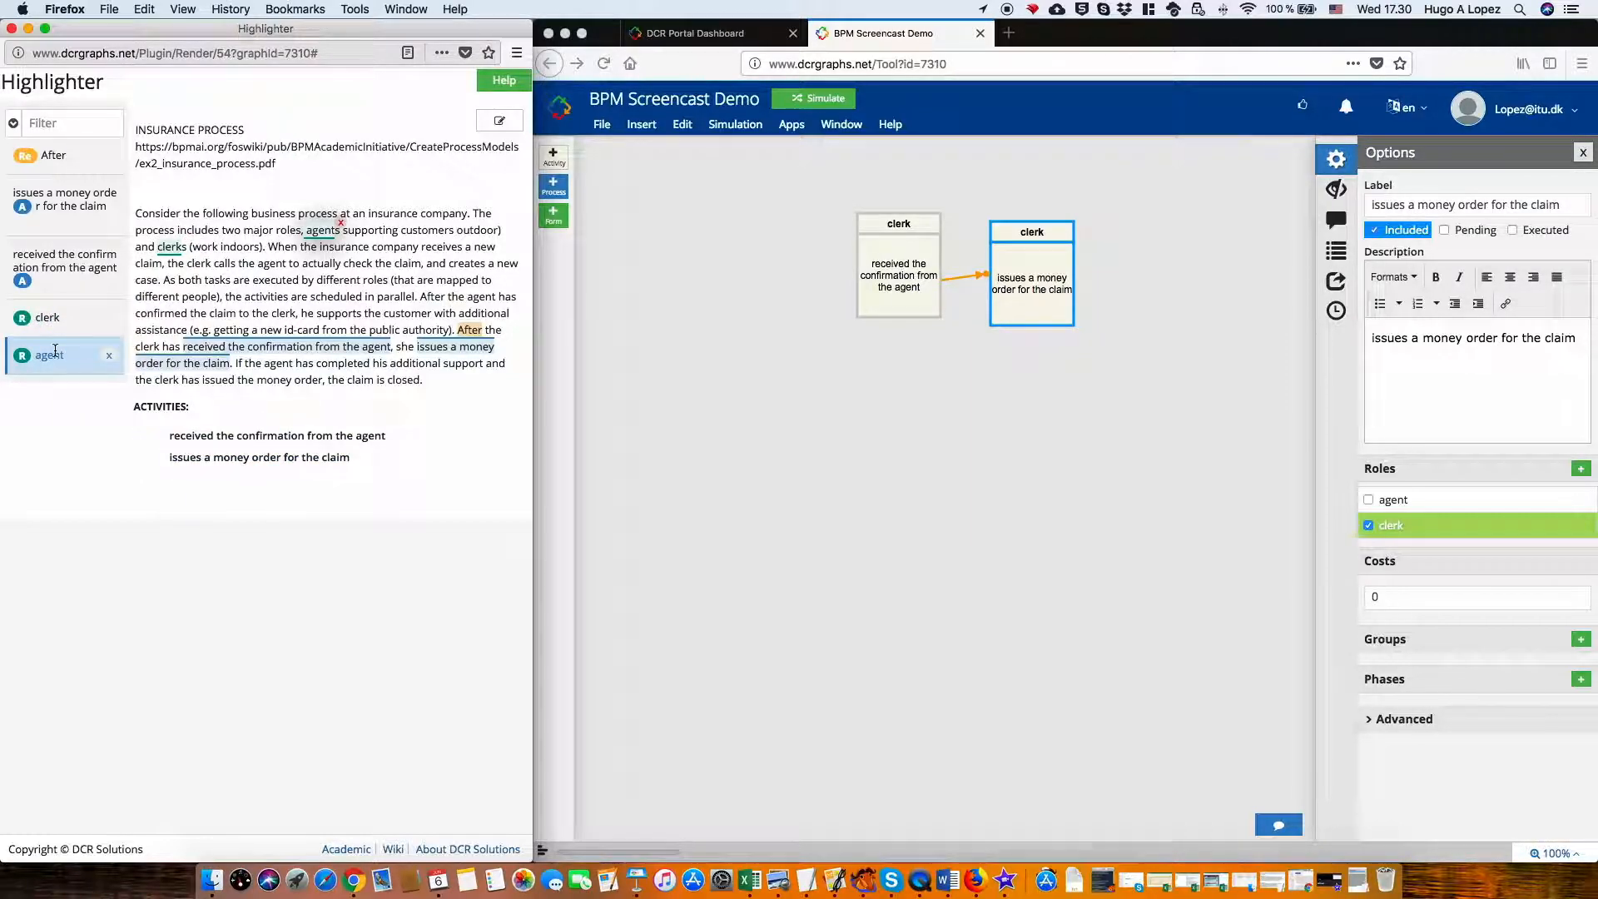
left_click(52, 283)
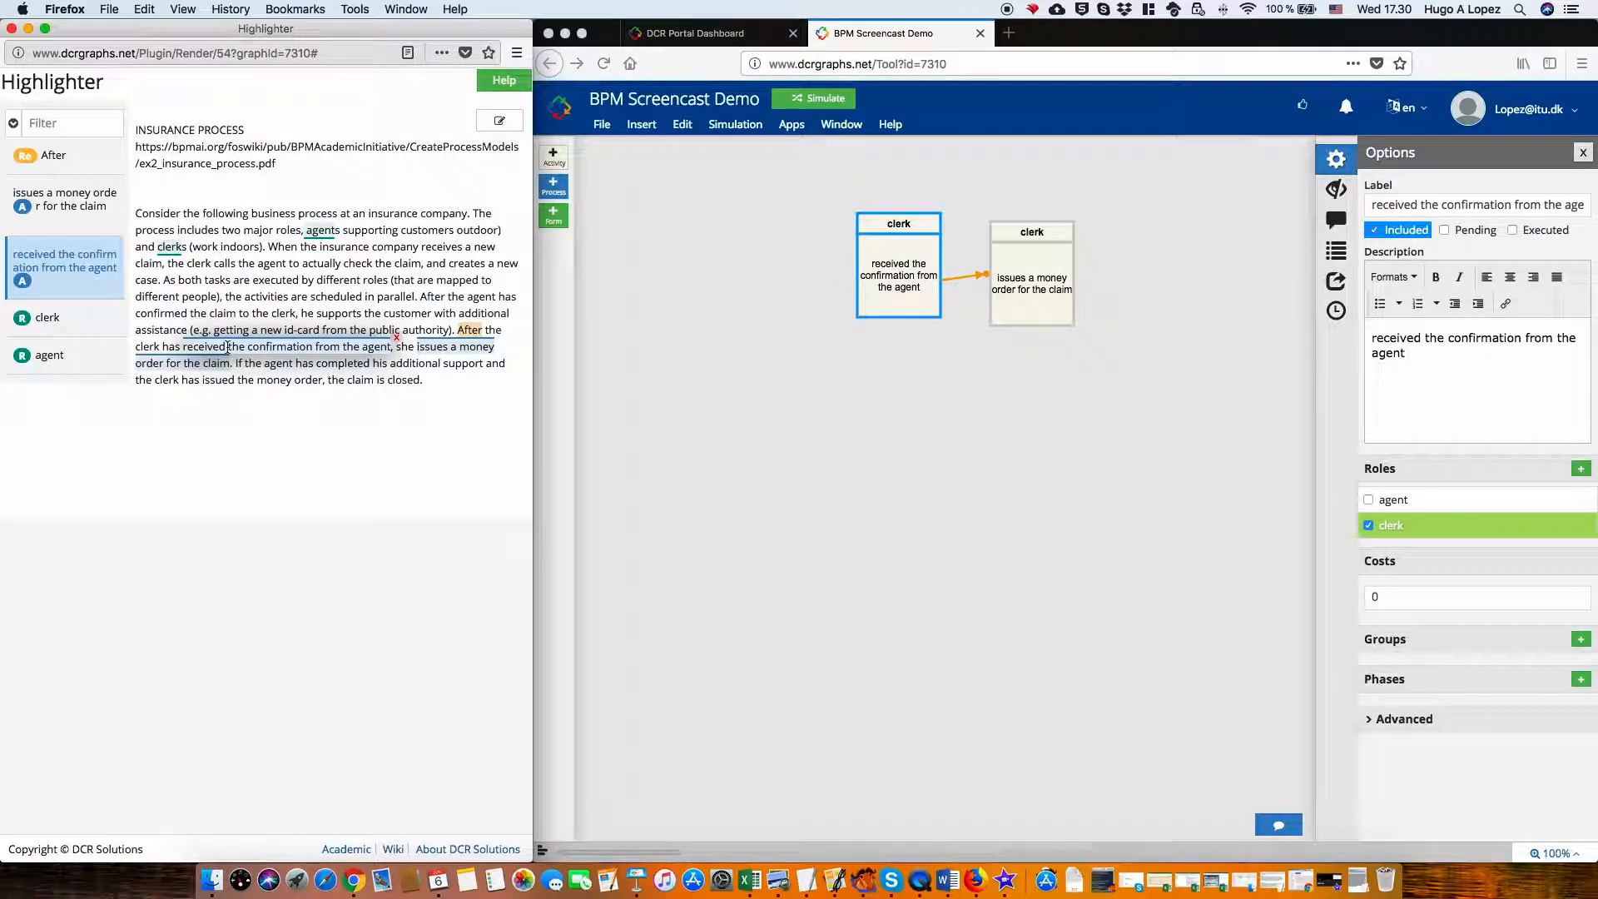
left_click(438, 354)
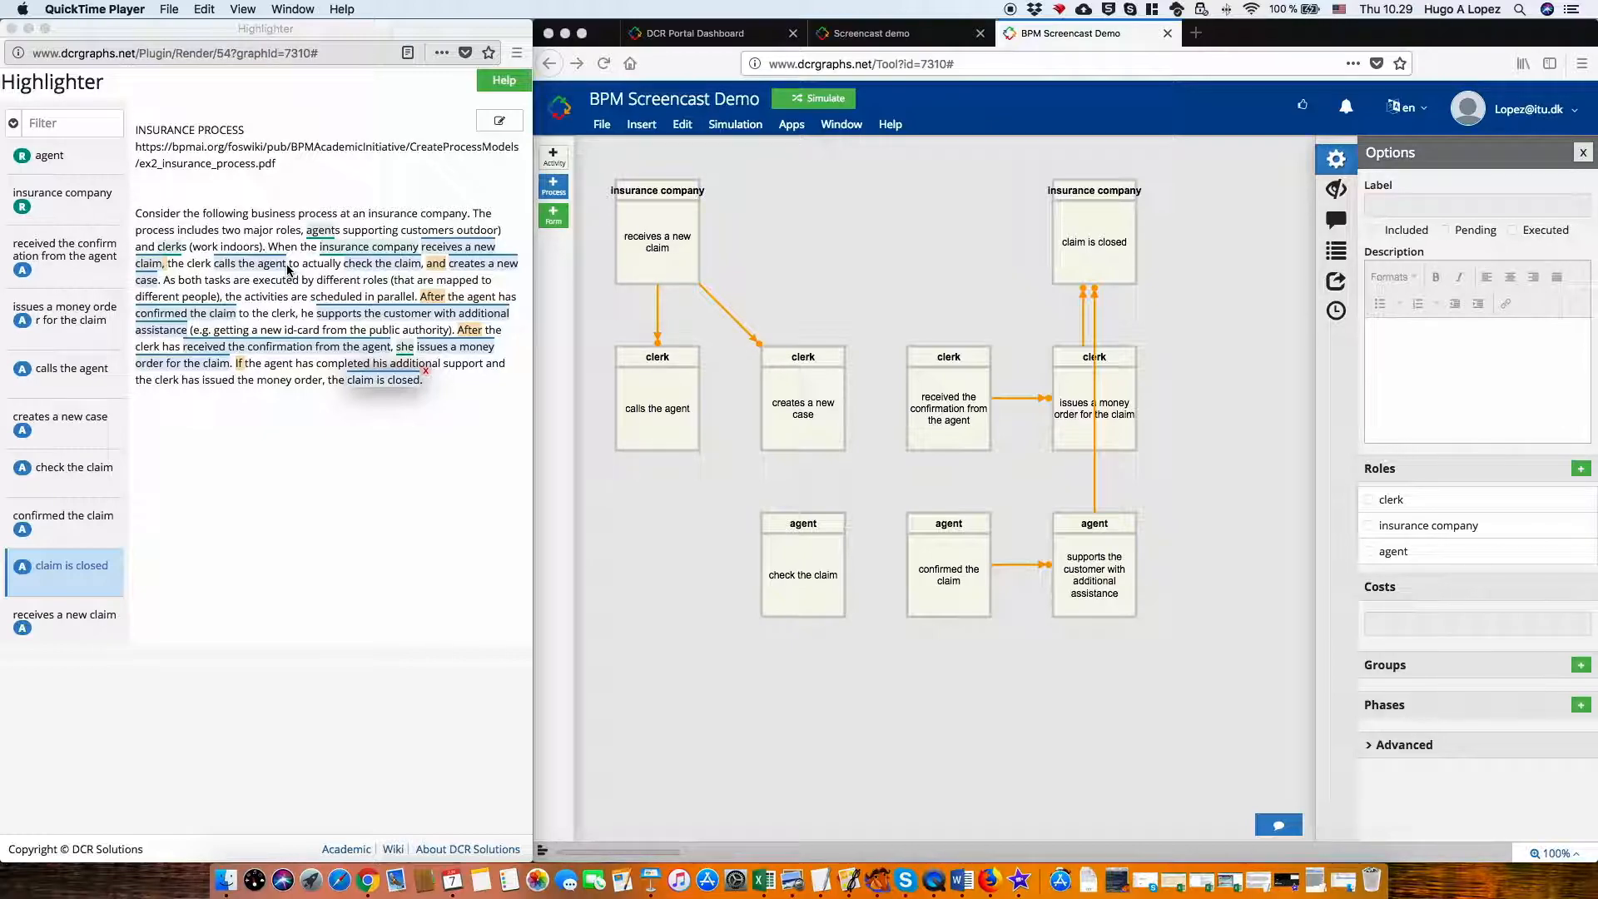
Assign the text "the agent has completed his additional support" to the "supports the customer with additional assistance" activity.
left_click(261, 311)
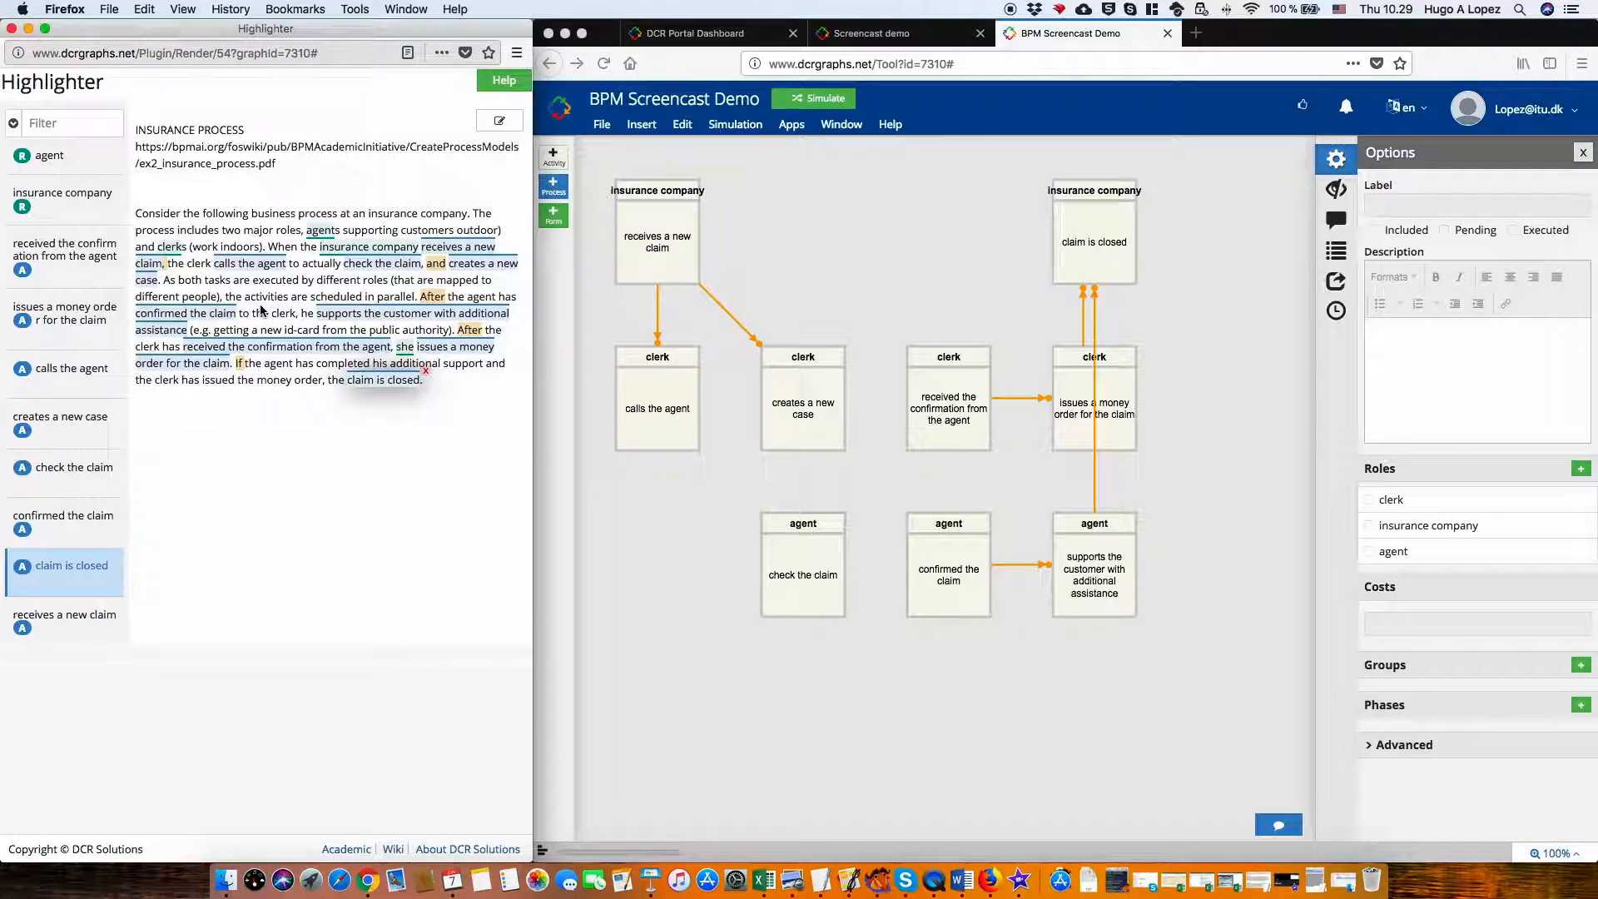
left_click(339, 313)
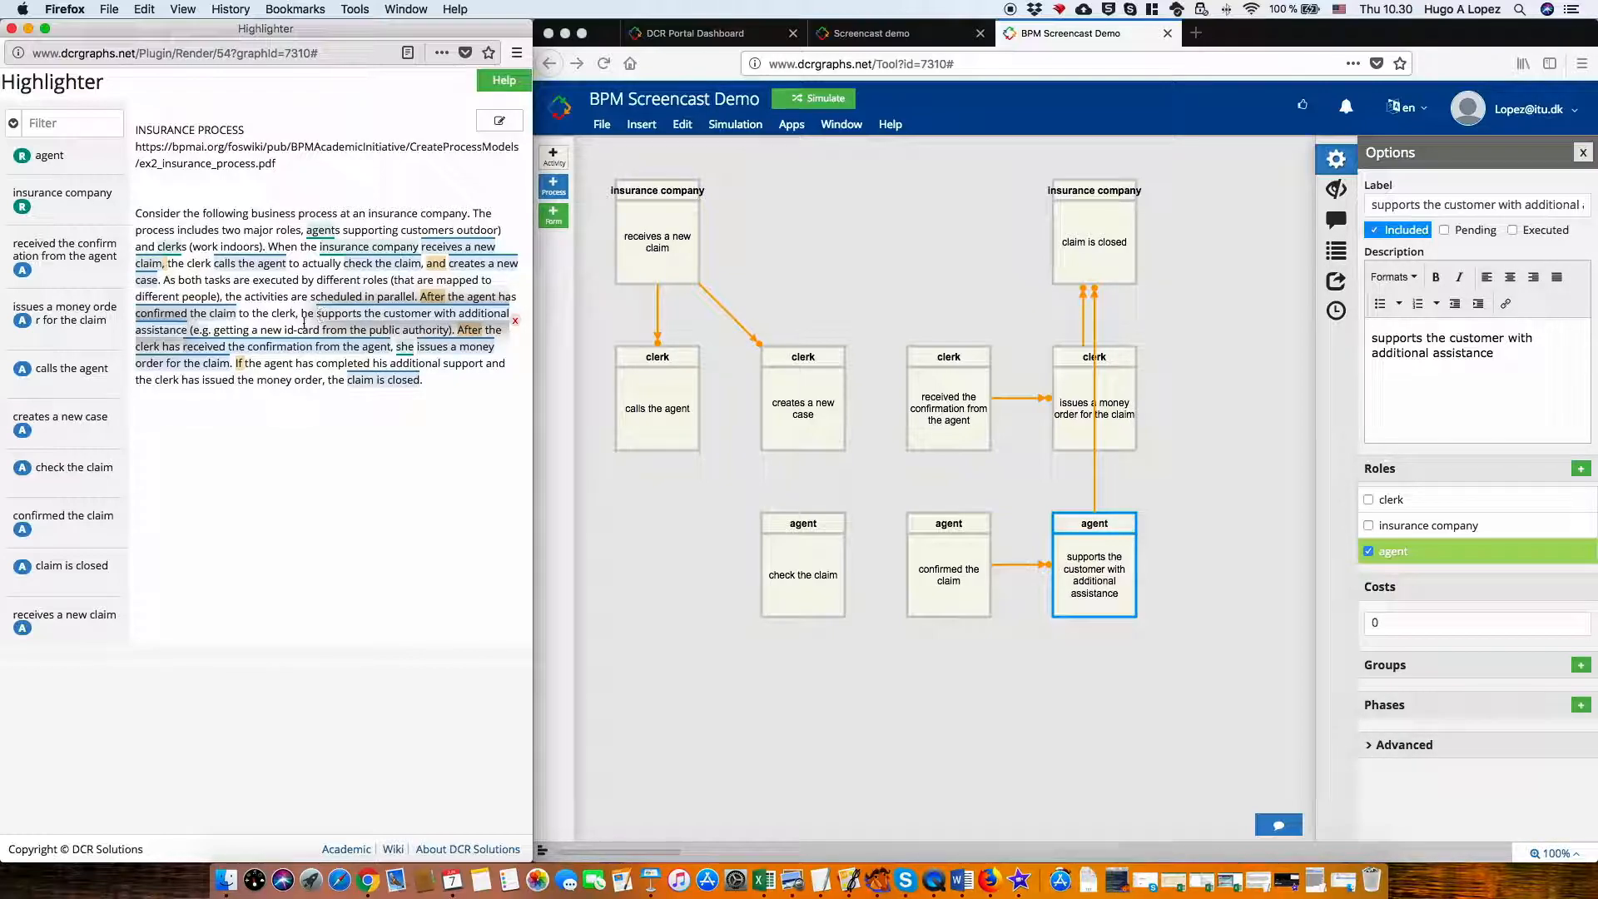
scroll(70, 372, "down", 5)
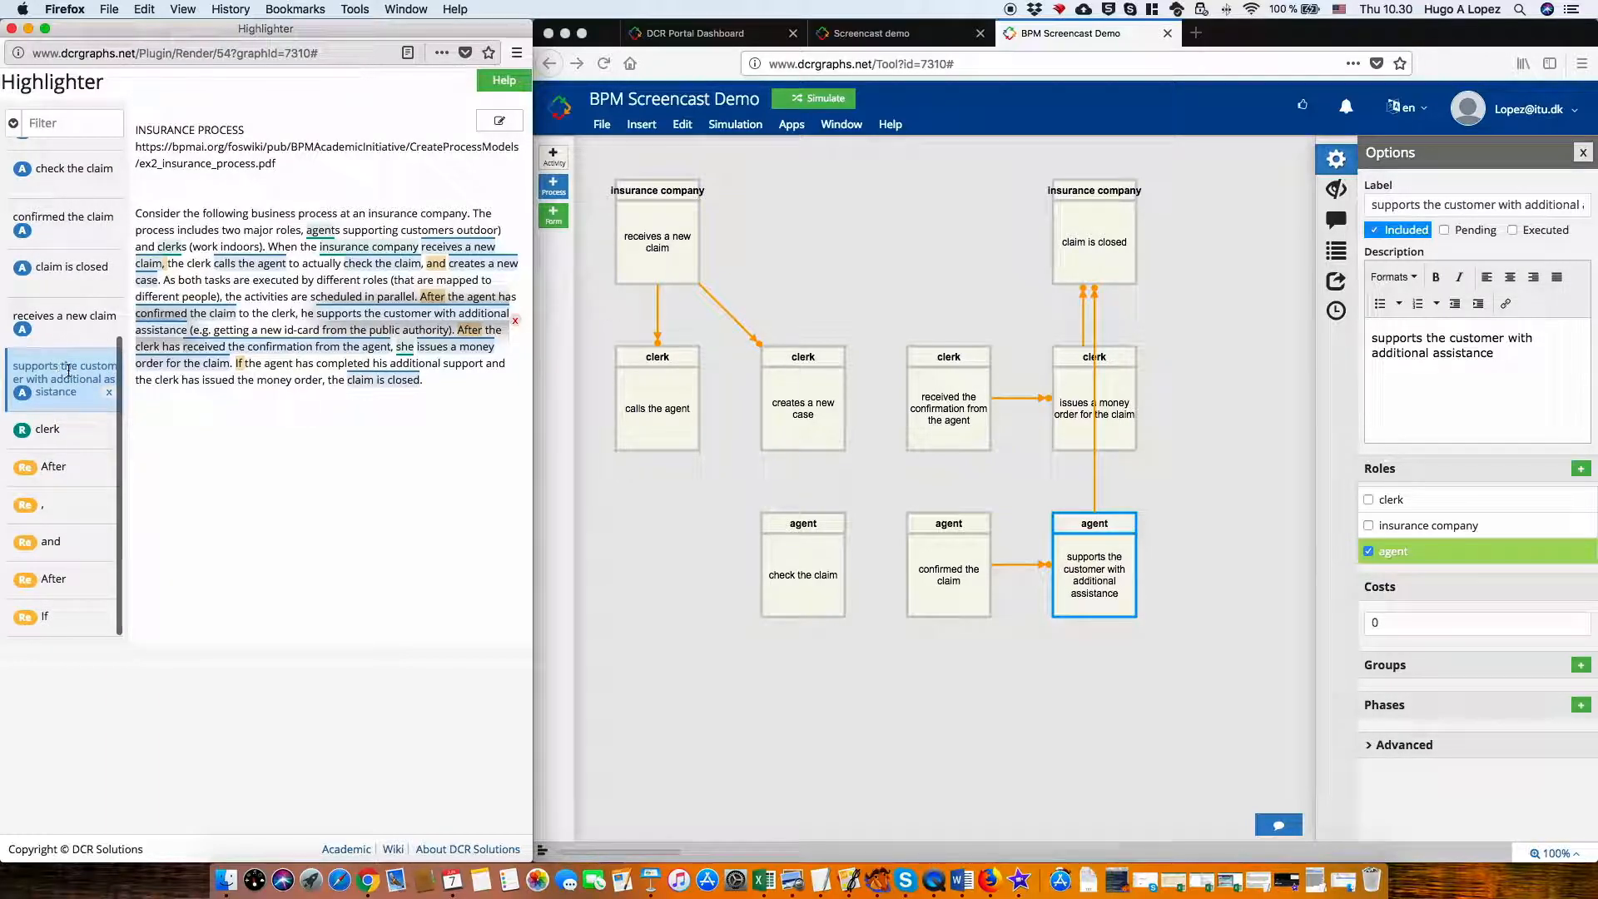
left_click(70, 371)
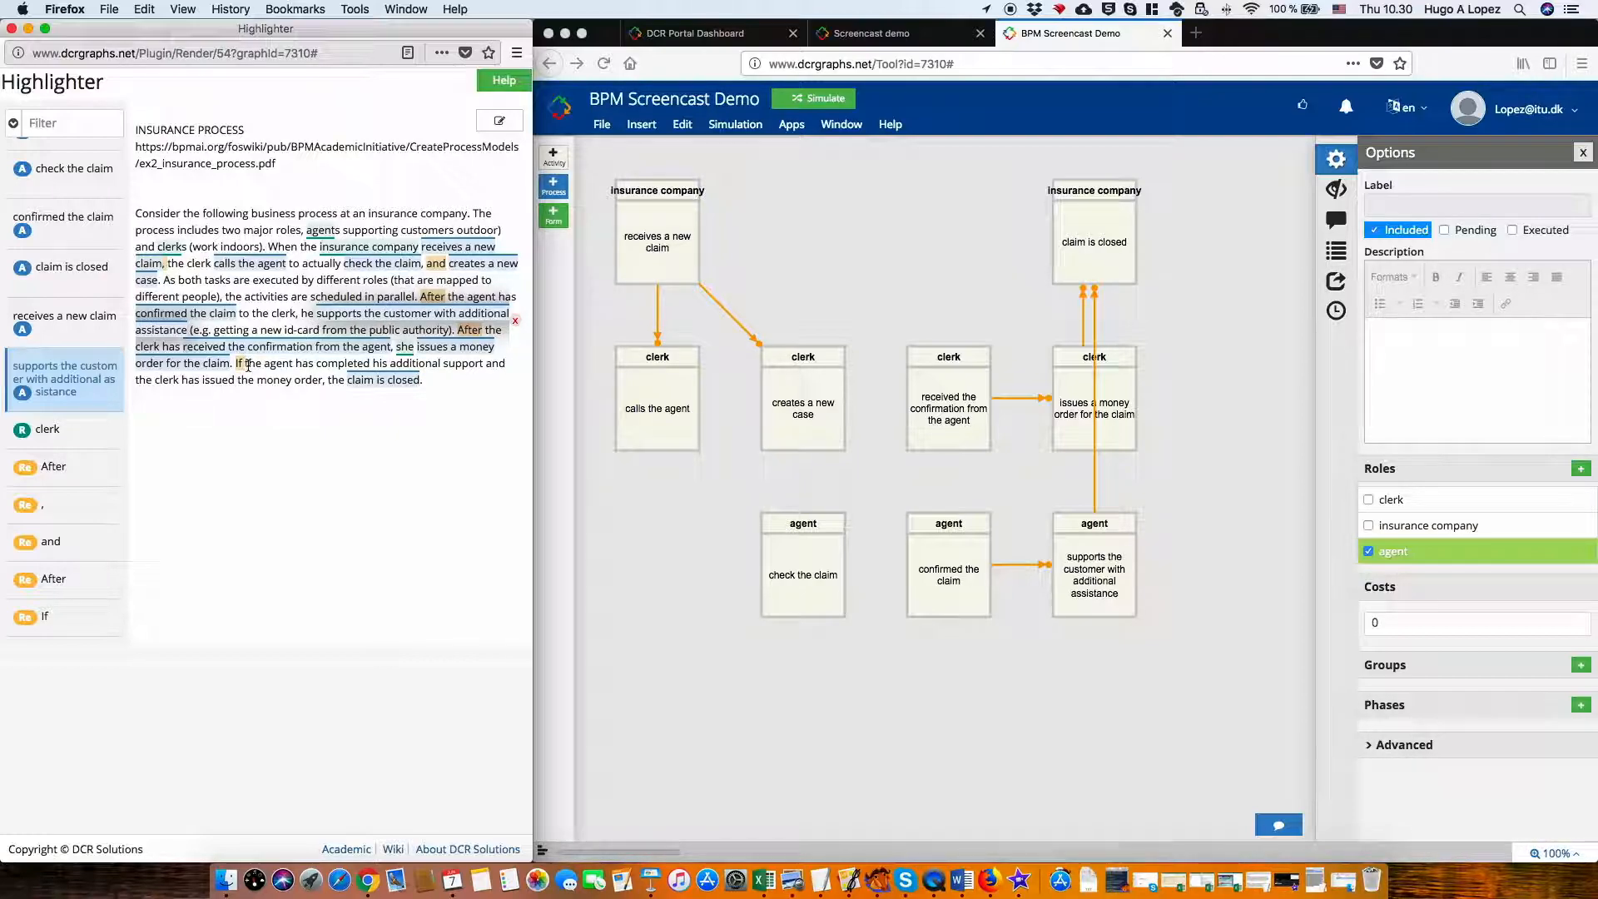
left_click_drag(246, 365, 483, 363)
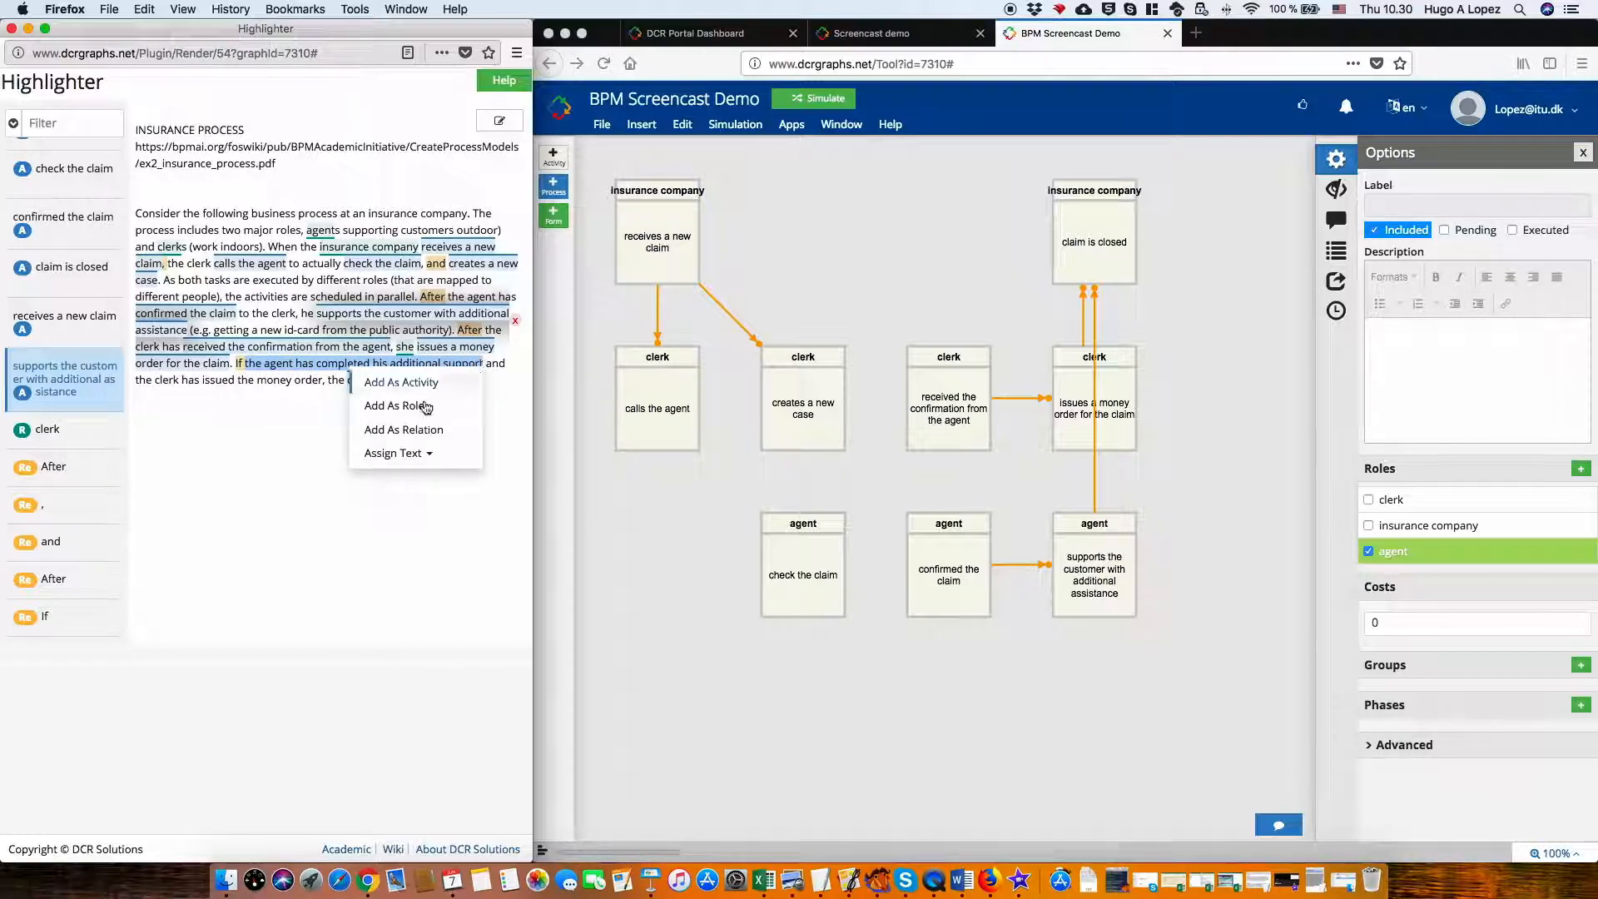
left_click(418, 453)
left_click(511, 459)
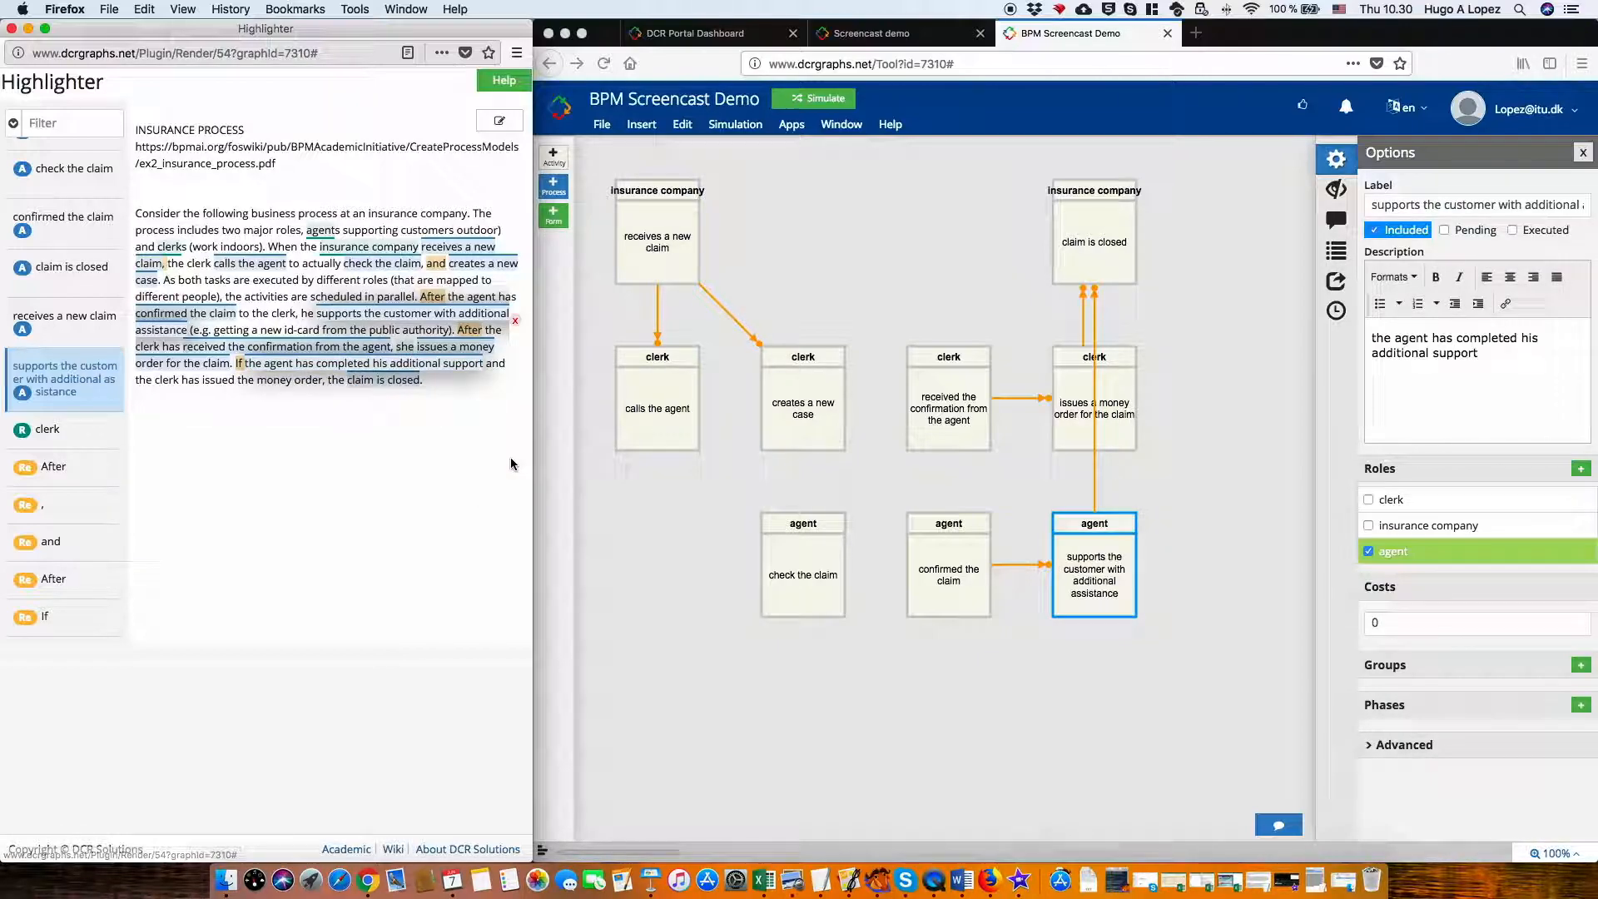
Assign the word "agent" in "After the agent has confirmed the claim" to the agent role.
left_click(290, 391)
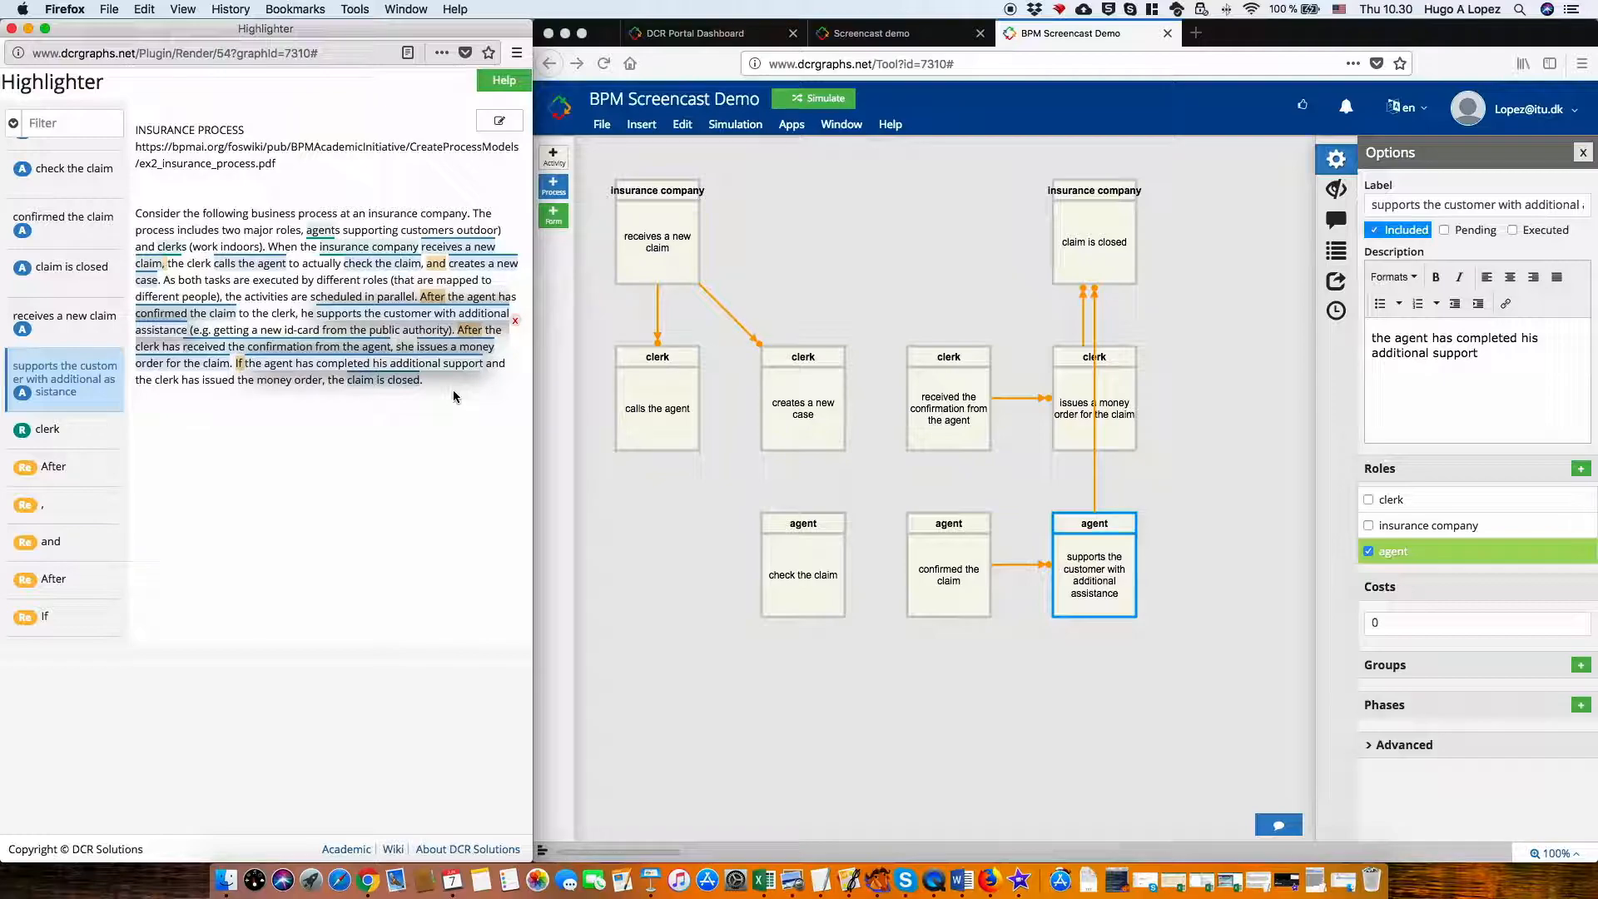
left_click(294, 284)
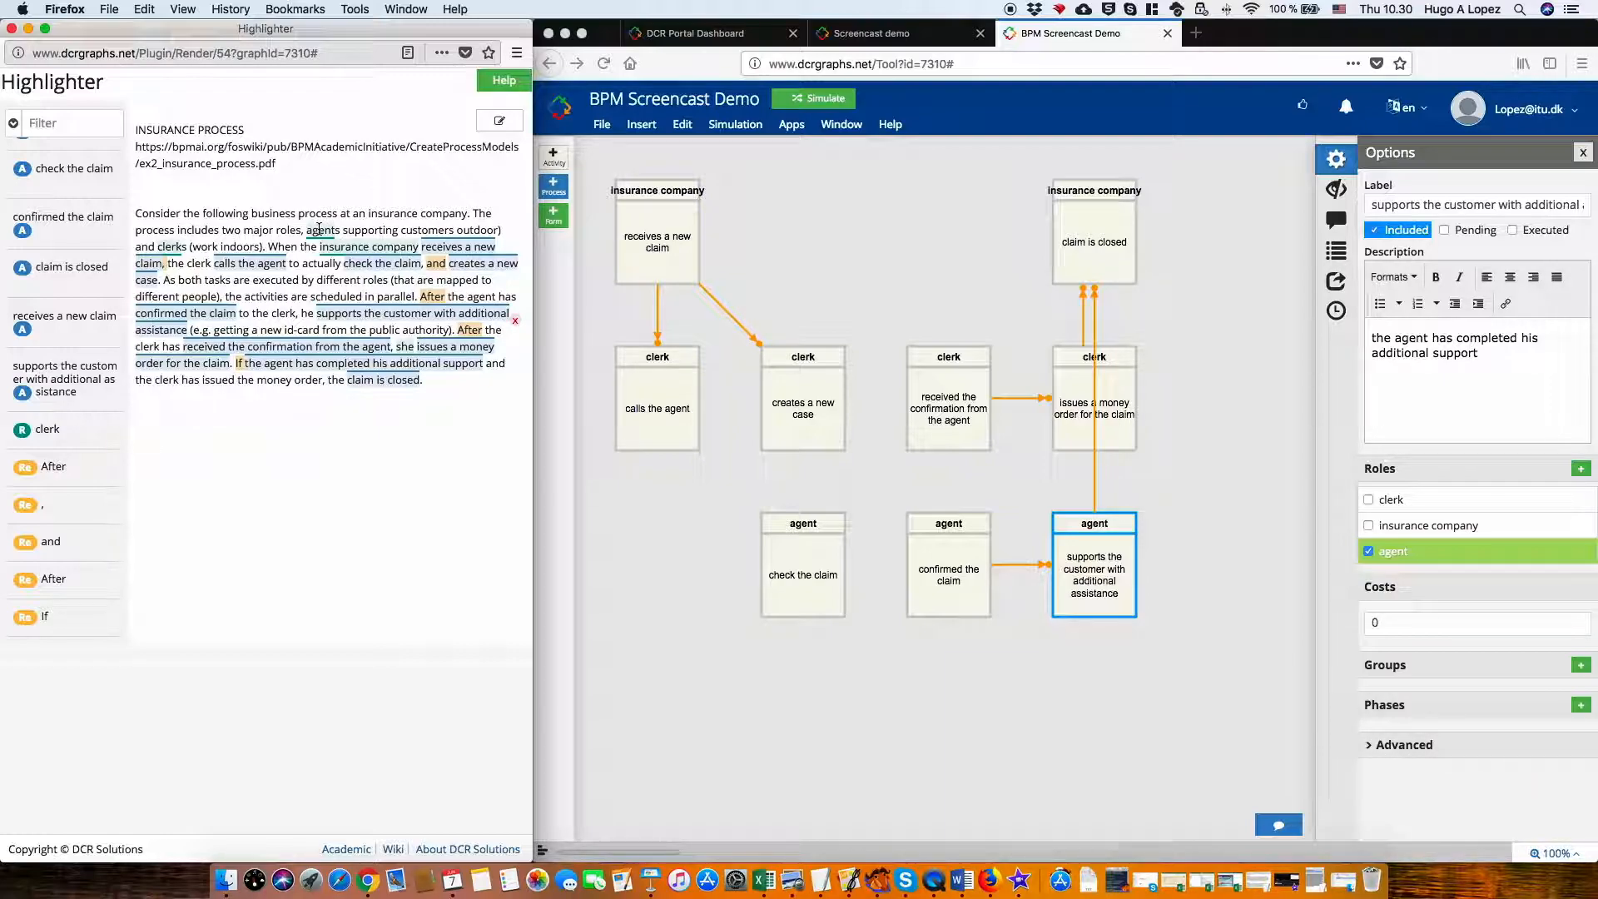
scroll(64, 331, "up", 4)
scroll(64, 331, "up", 3)
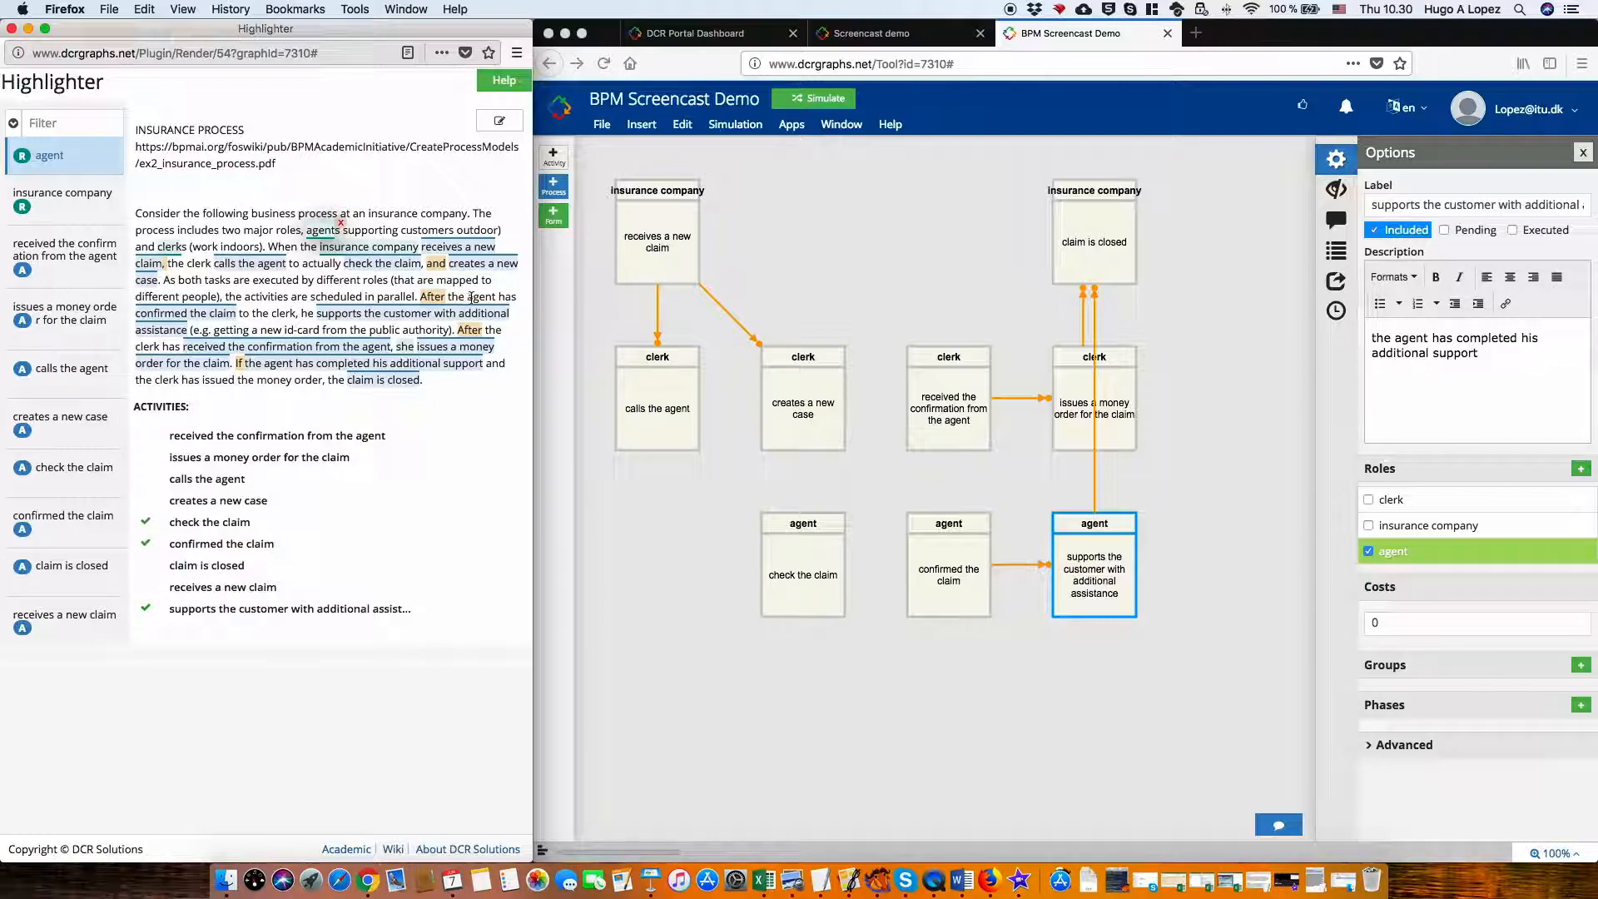
left_click_drag(468, 297, 497, 297)
left_click(414, 384)
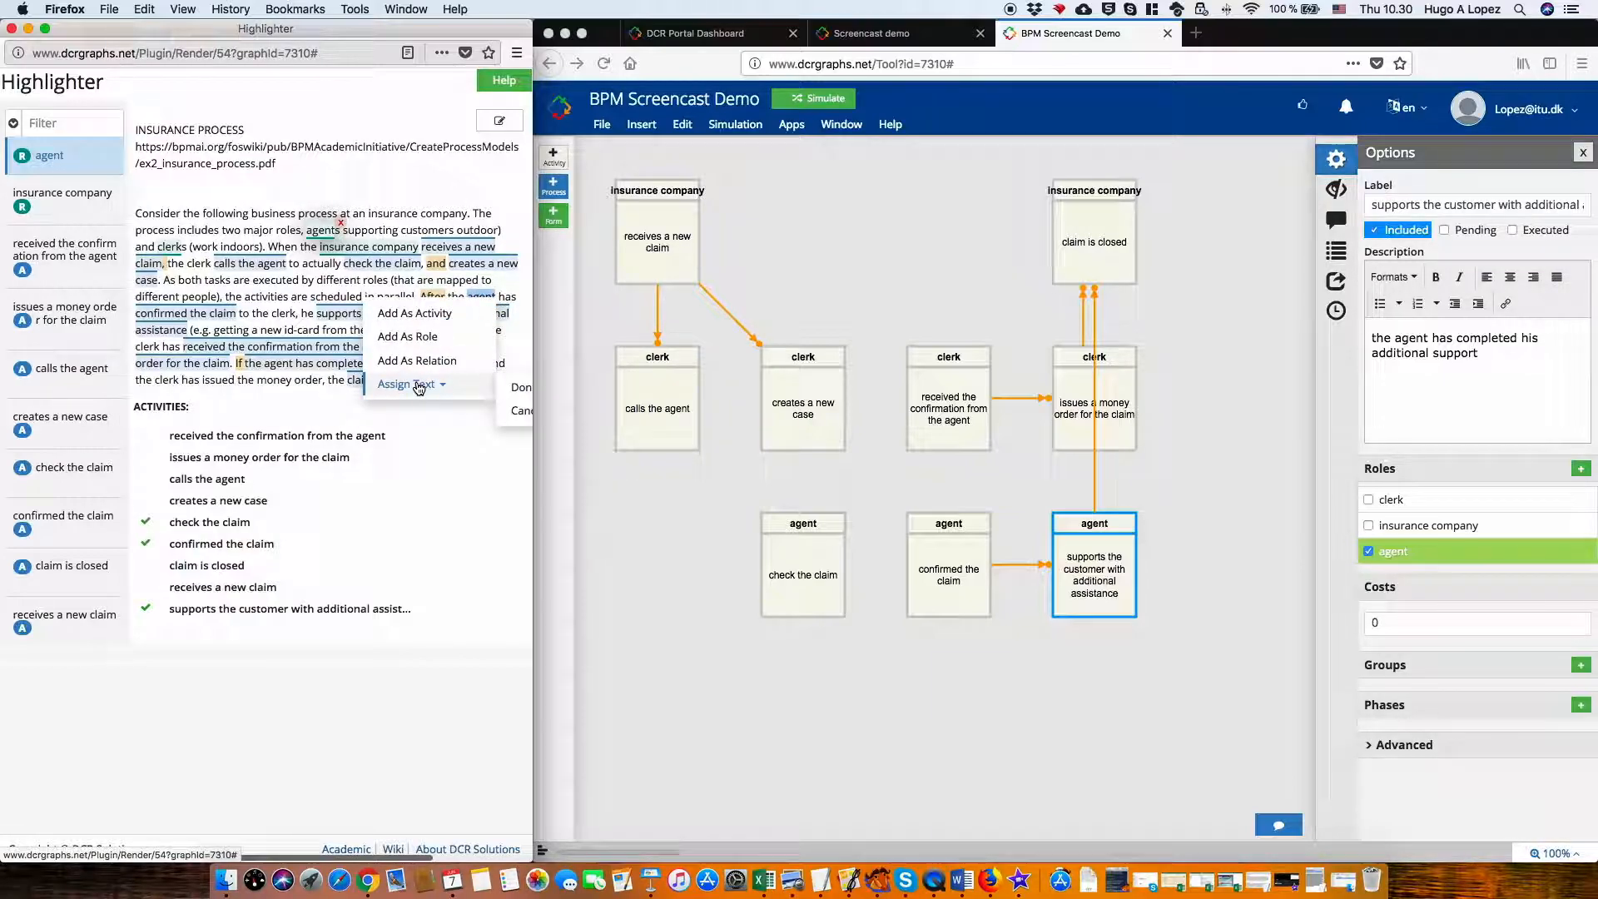
left_click(517, 388)
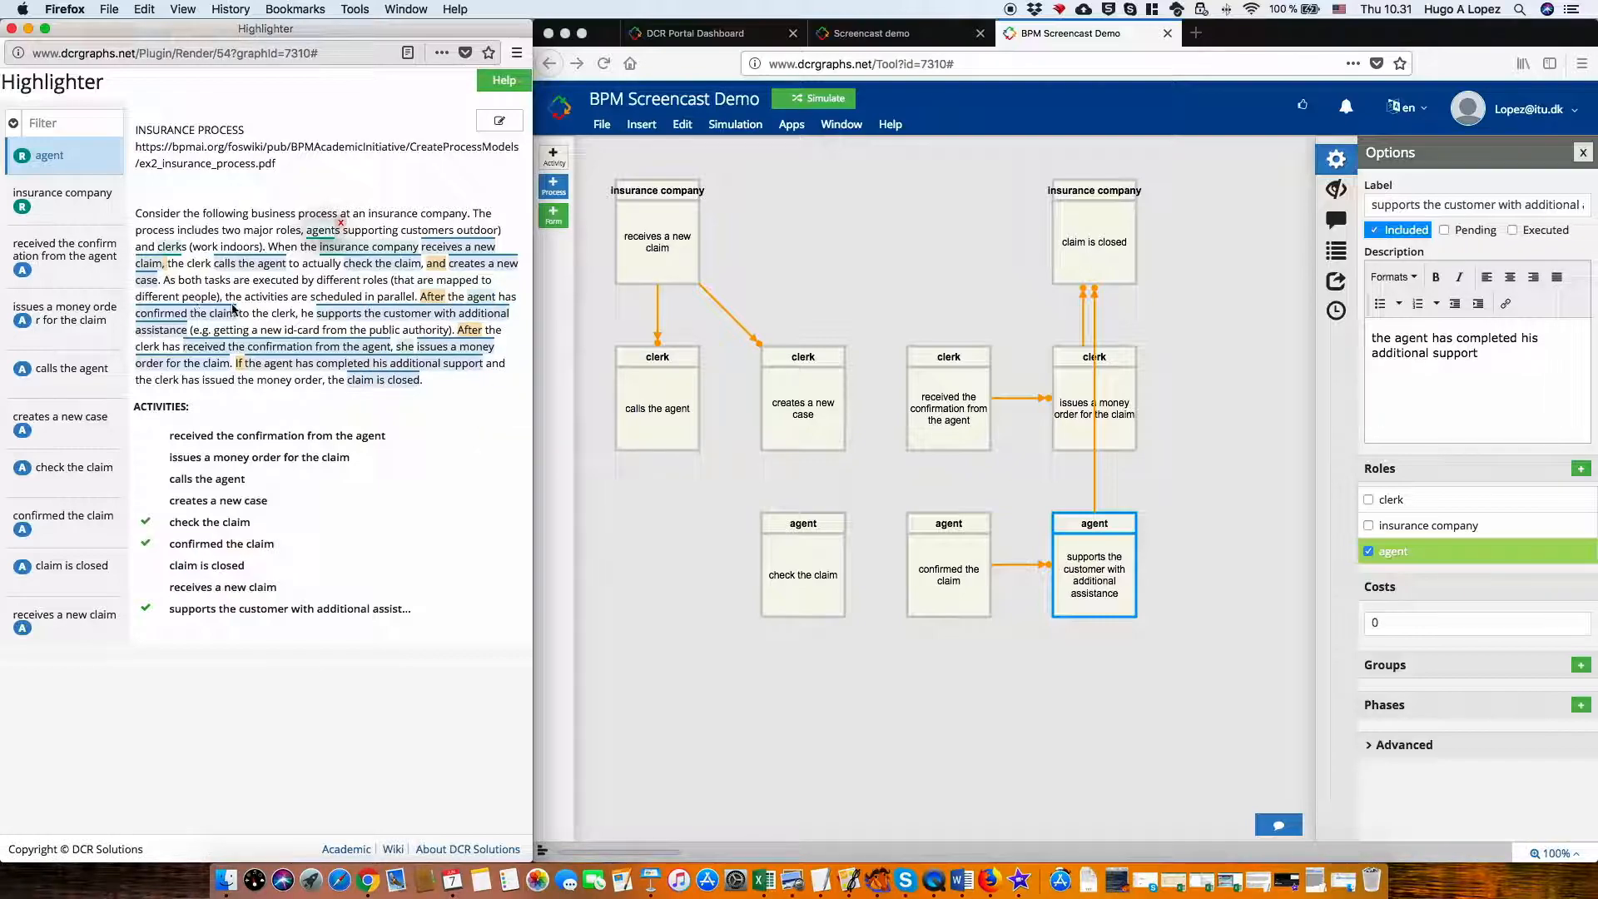
Assign the pronoun "he" before "supports the customer" to the agent role, and check the insurance company role's activities.
left_click_drag(301, 312, 314, 313)
left_click(252, 402)
left_click(368, 405)
left_click(343, 249)
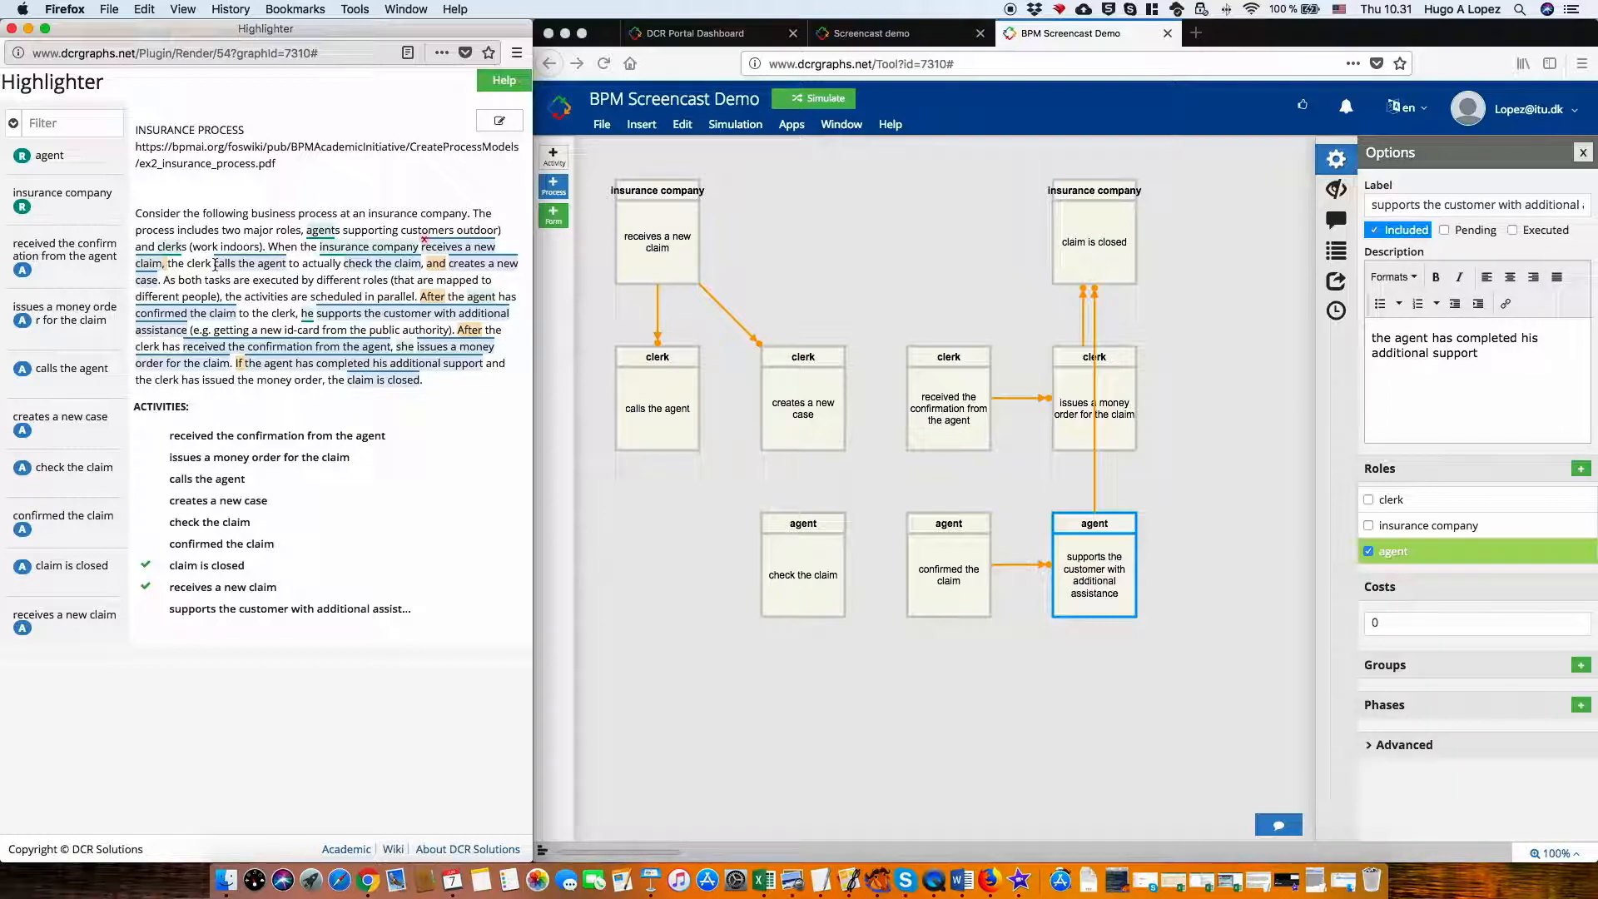
Add "calls the agent" as a second activity and place it below the clerk's activity, beside "check the claim".
left_click_drag(215, 264, 288, 264)
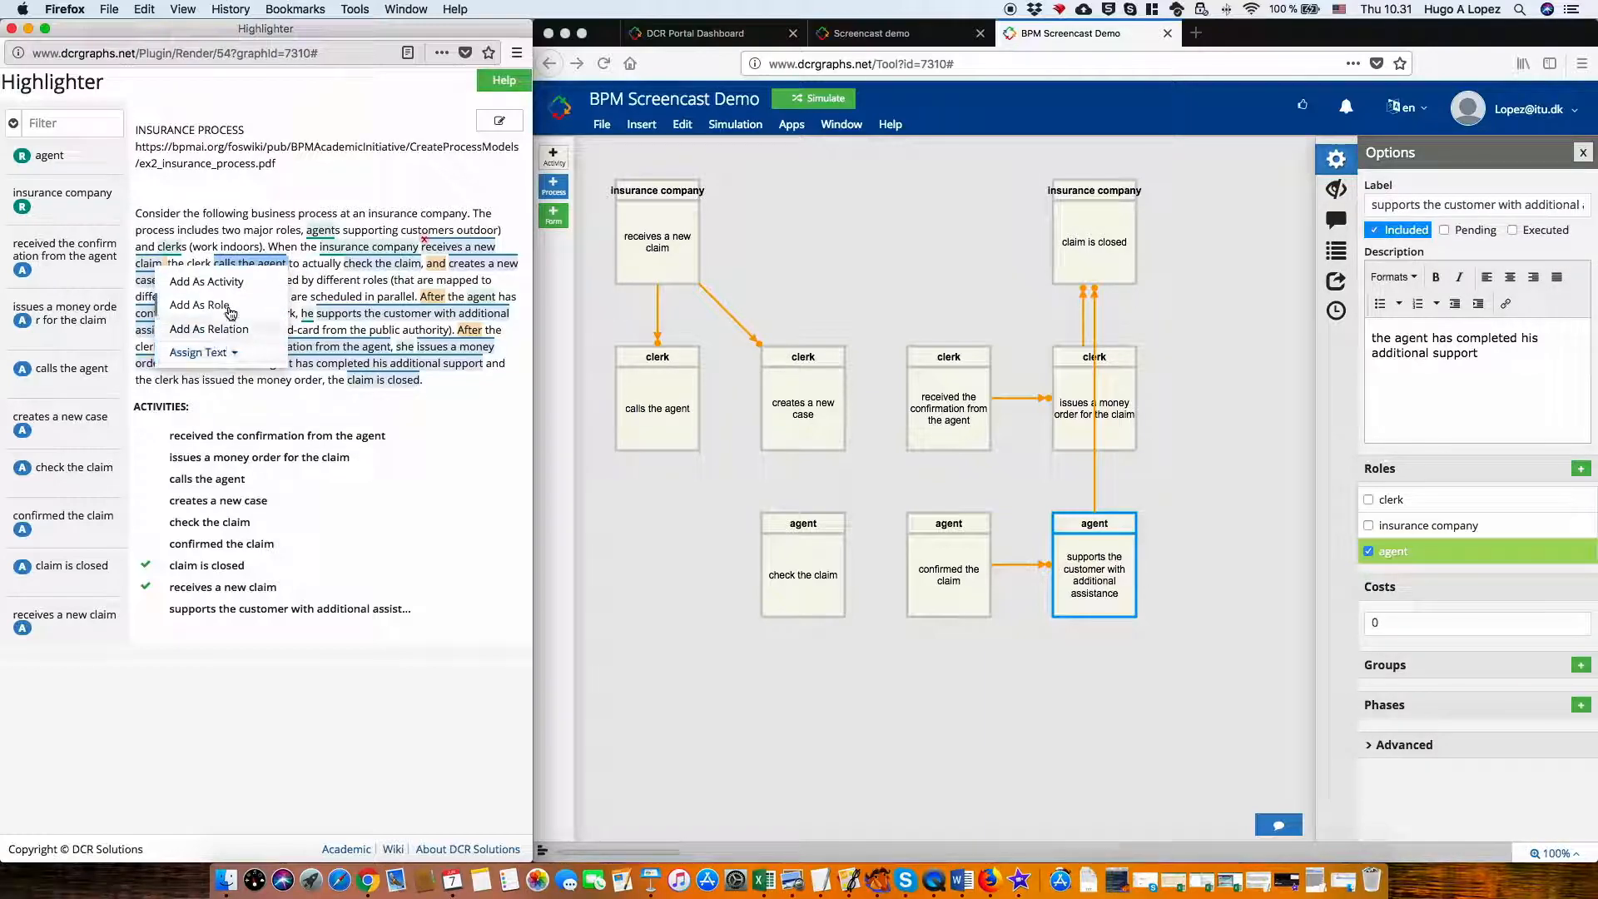
left_click(226, 283)
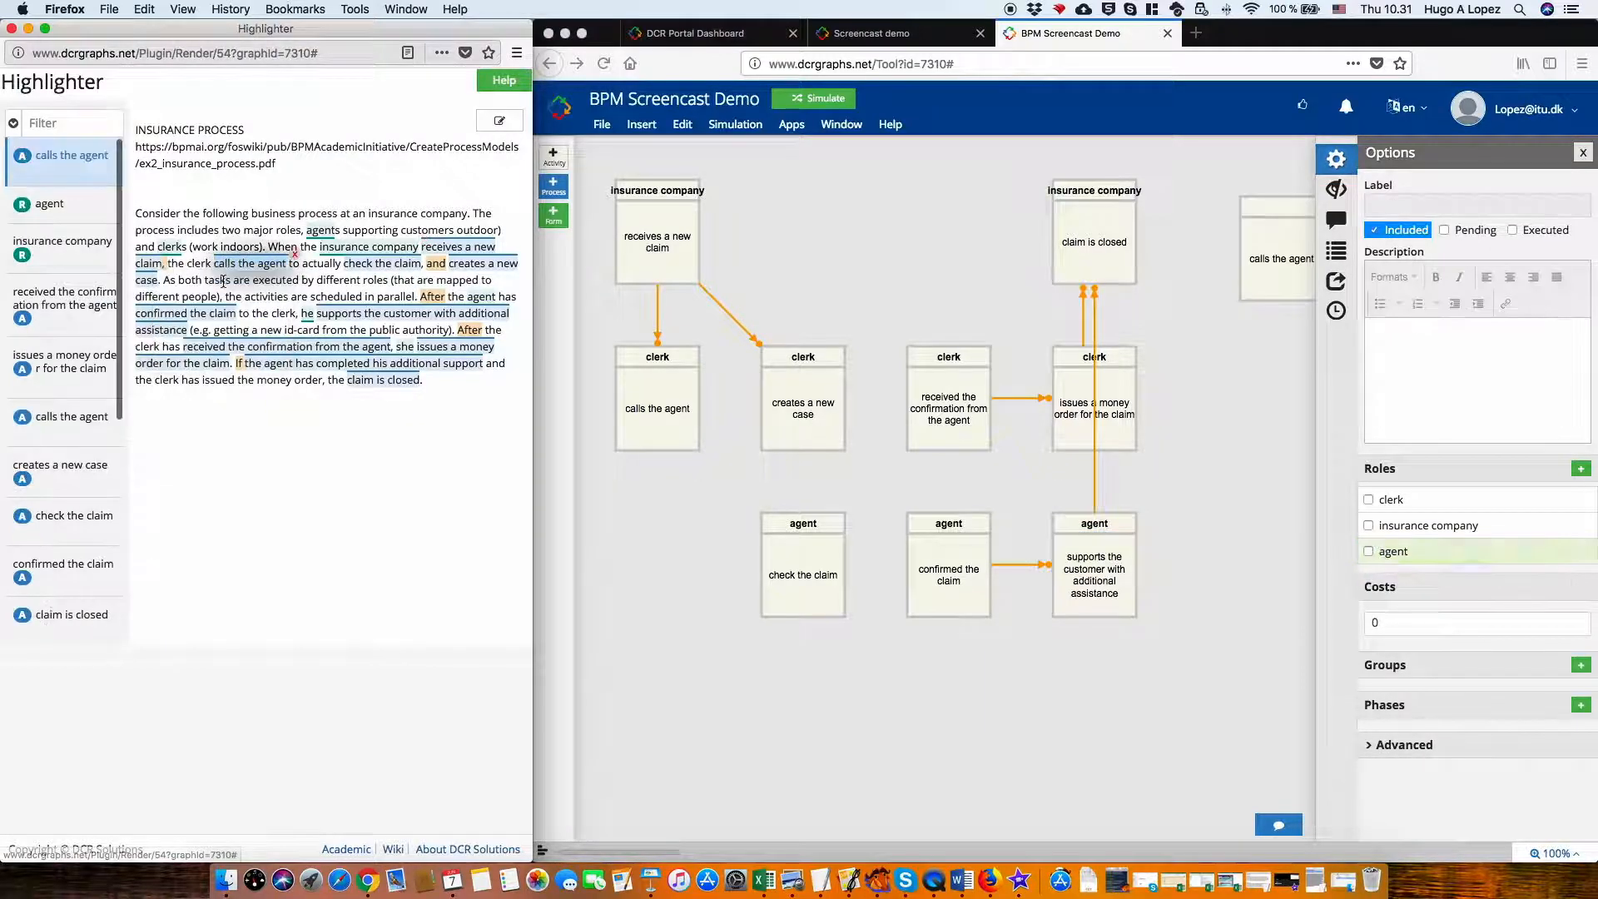
left_click(1283, 259)
left_click_drag(1282, 259, 656, 576)
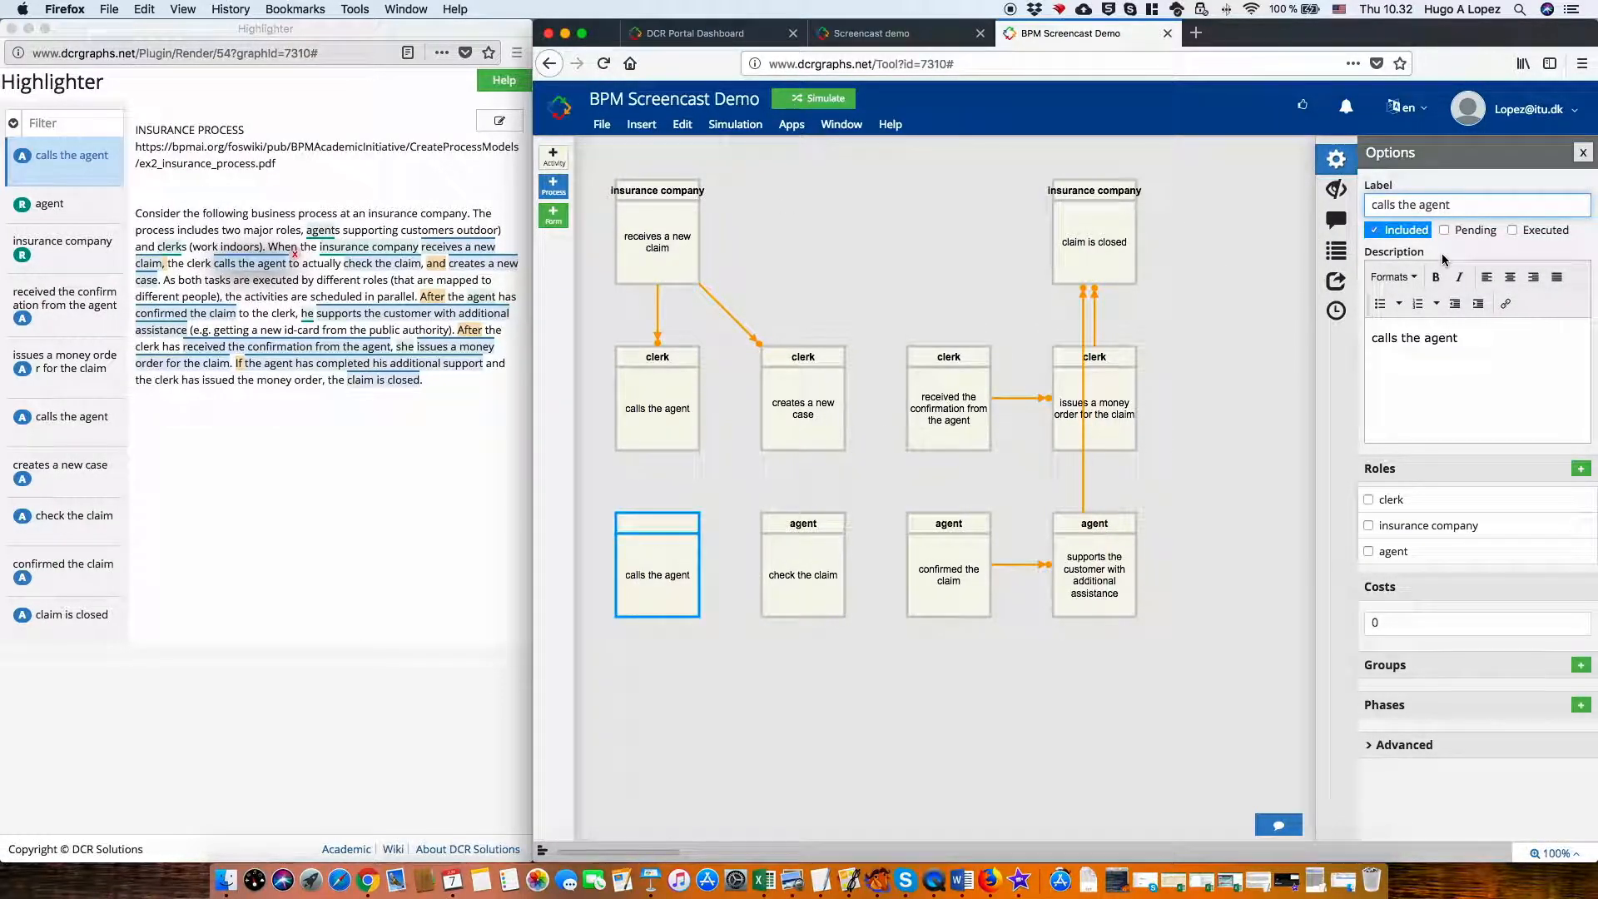
Change the label of the new role-less "calls the agent" activity to "receive call".
triple_click(1461, 202)
type("receive call f")
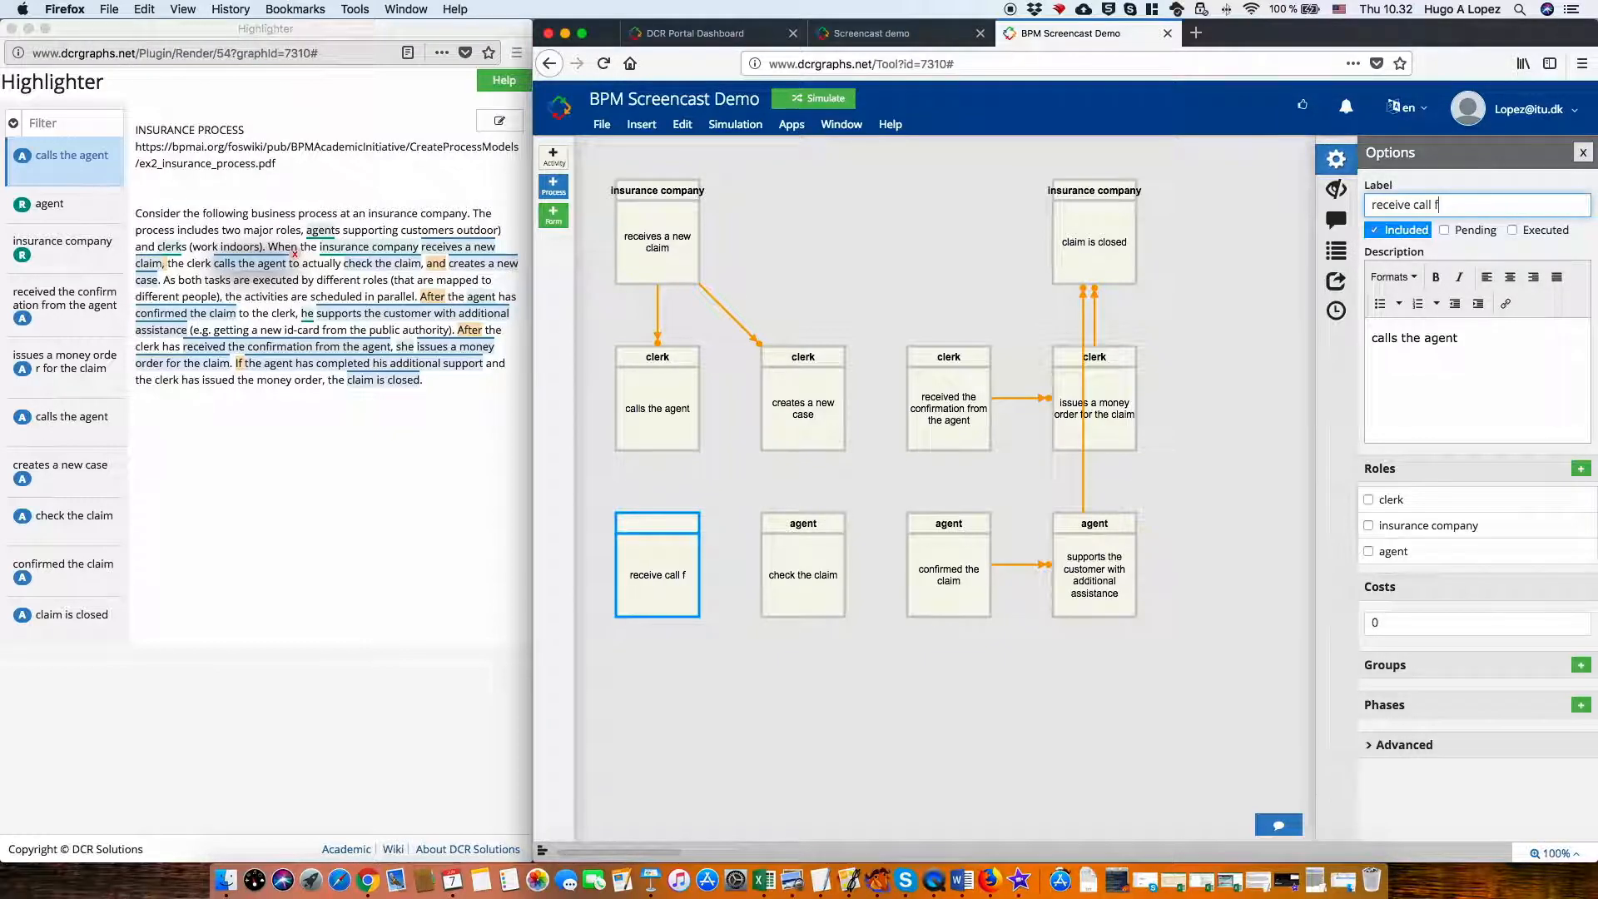
type("rom")
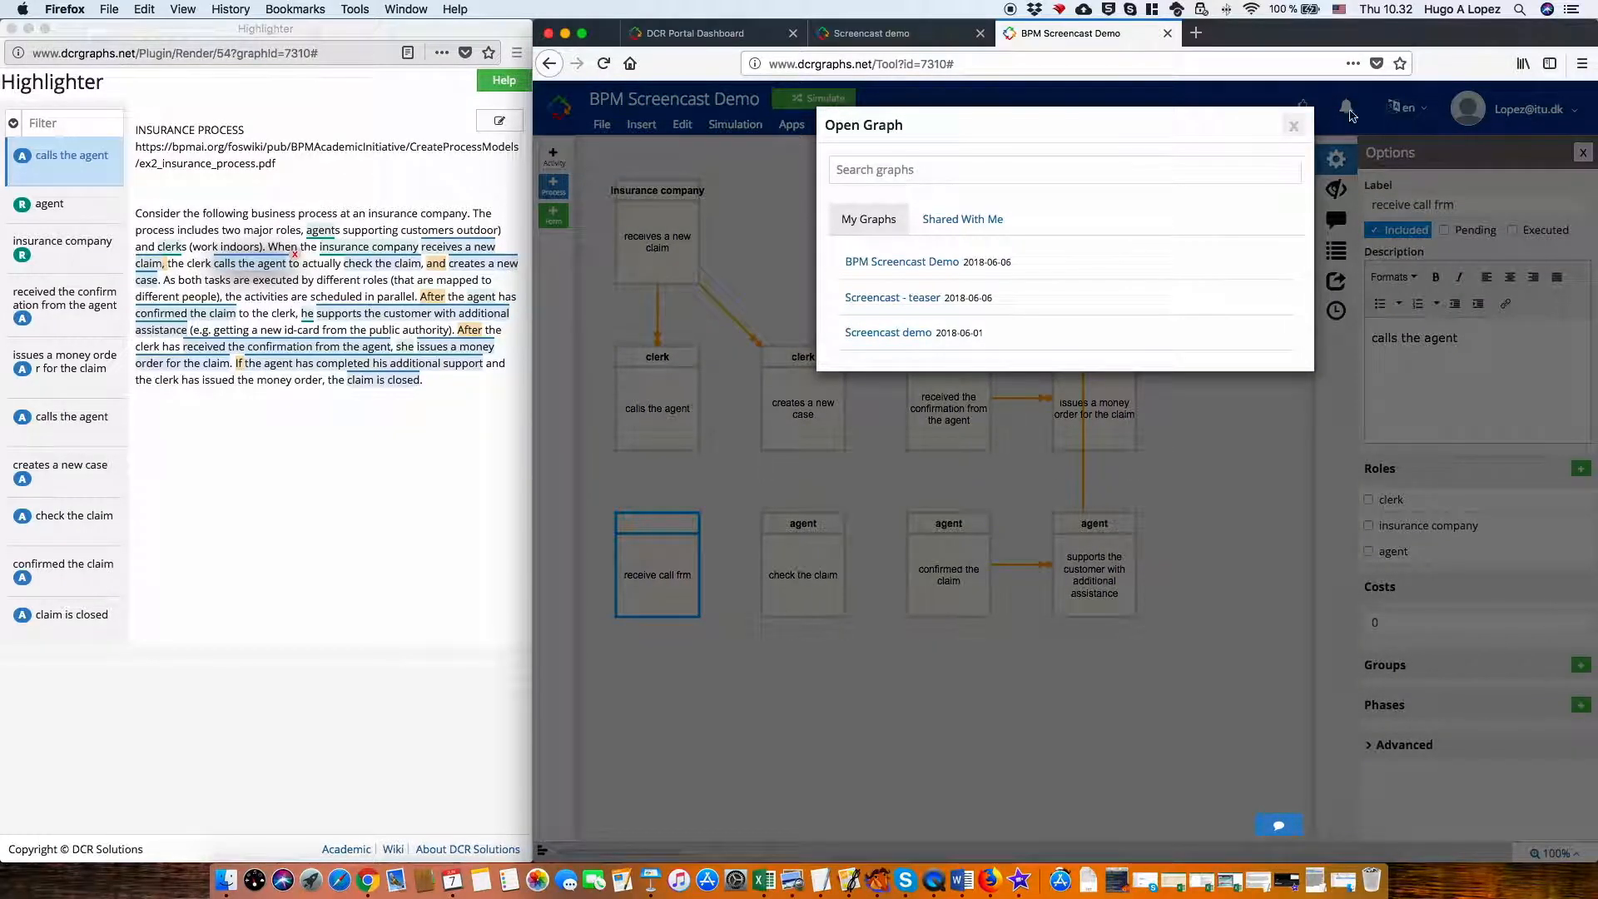
left_click(1289, 123)
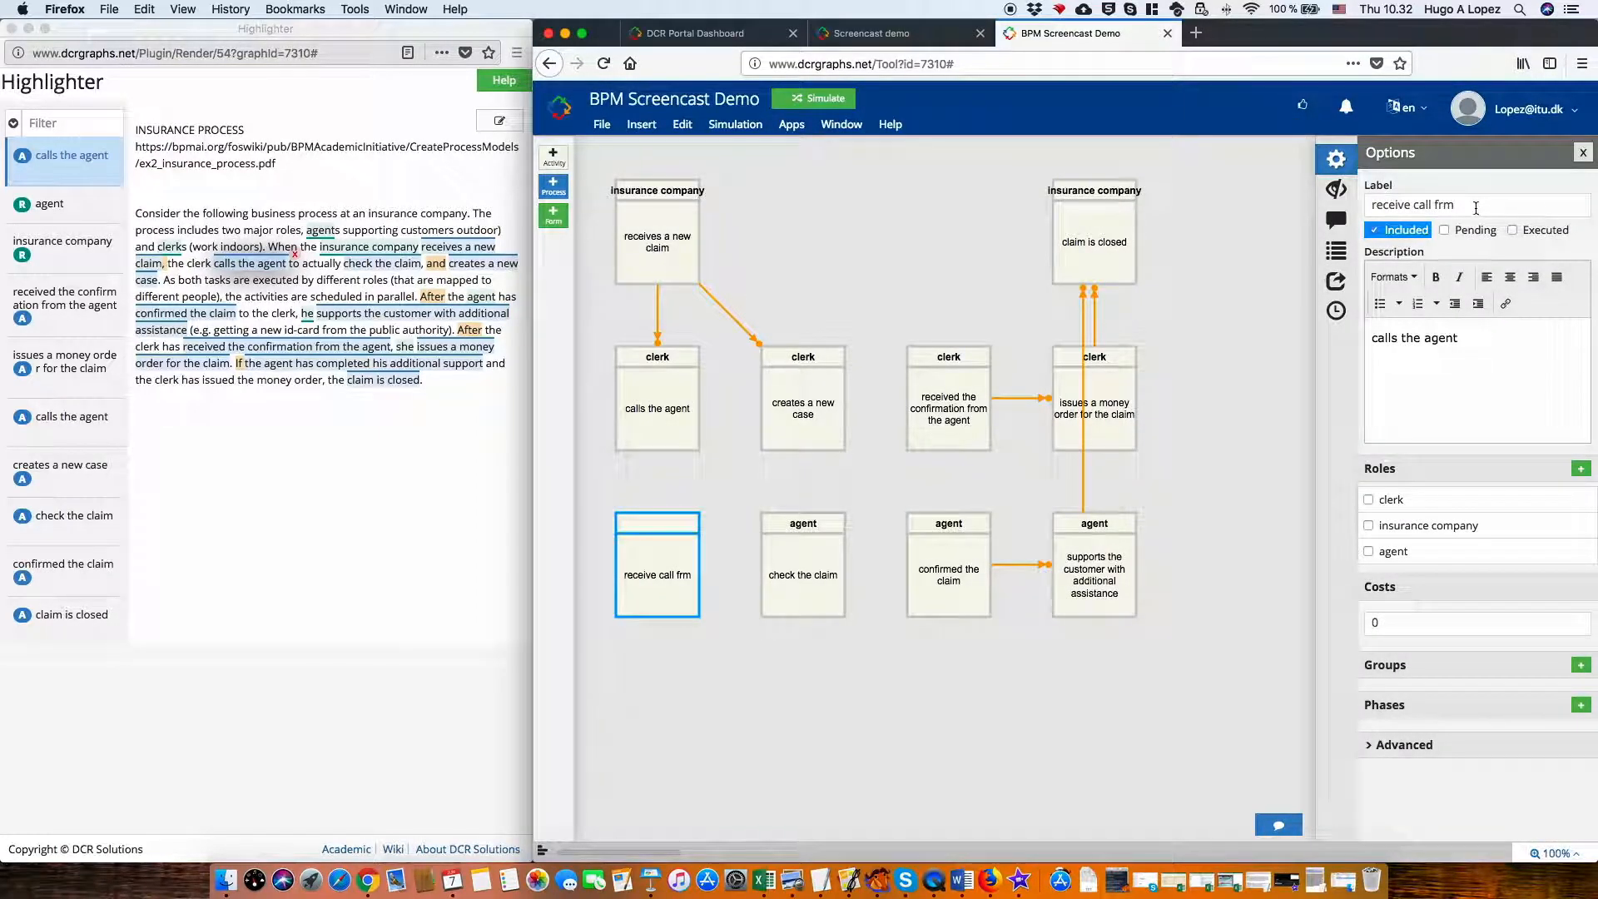
left_click(1471, 204)
key("BackSpace")
key("BackSpace")
key("BackSpace")
key("BackSpace")
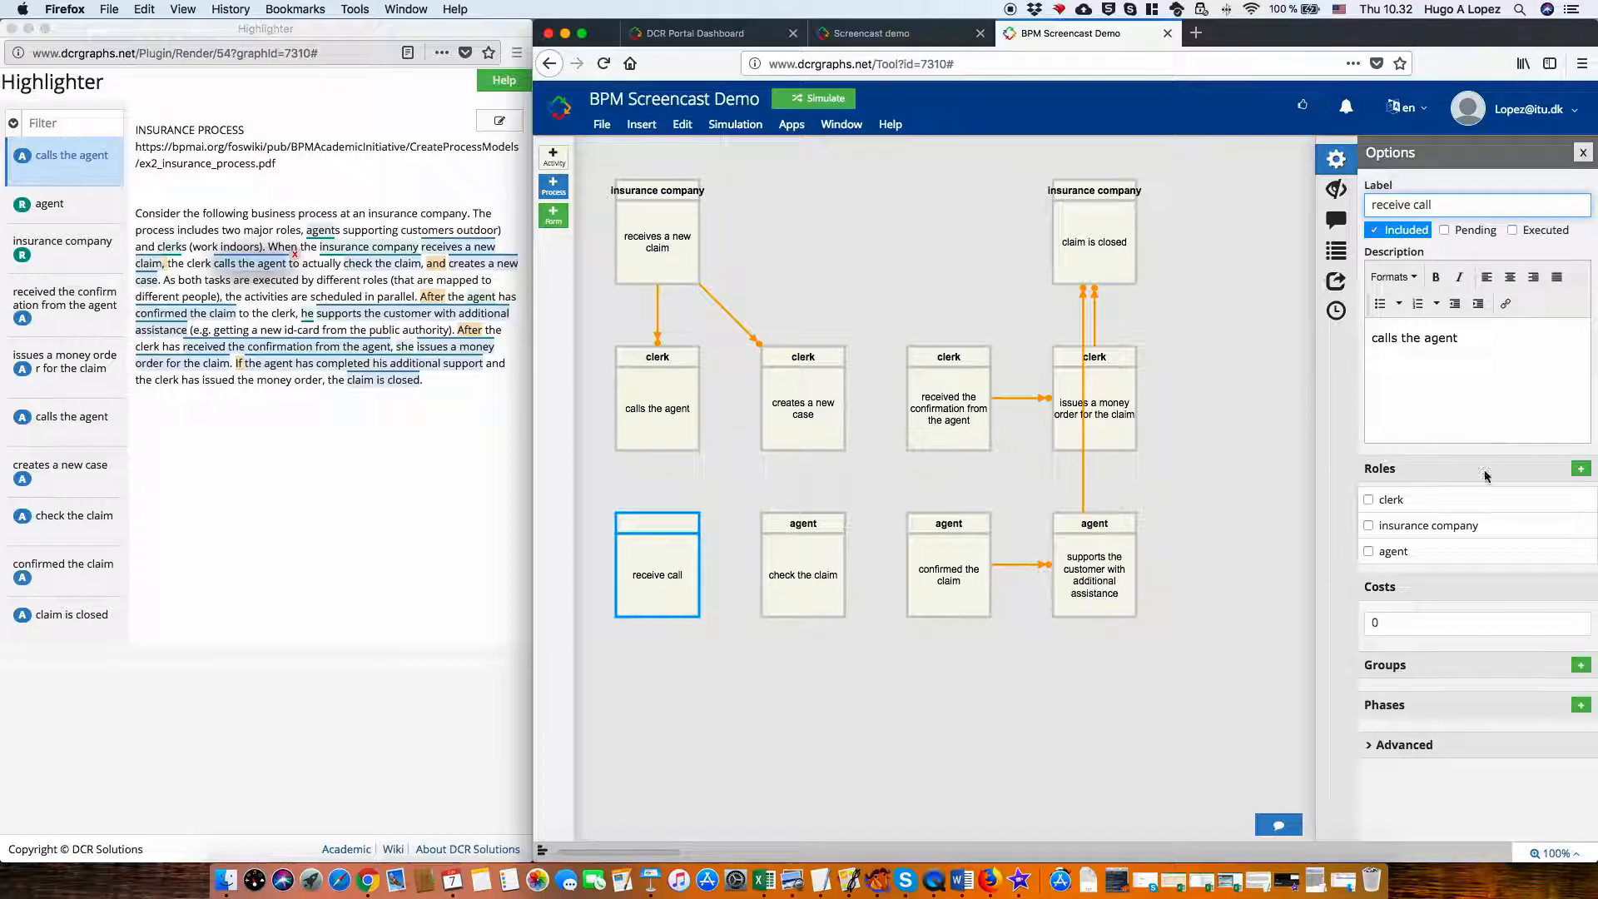
Assign the agent role to the "receive call" activity.
left_click_drag(1382, 503, 1377, 537)
left_click(1371, 551)
left_click(684, 483)
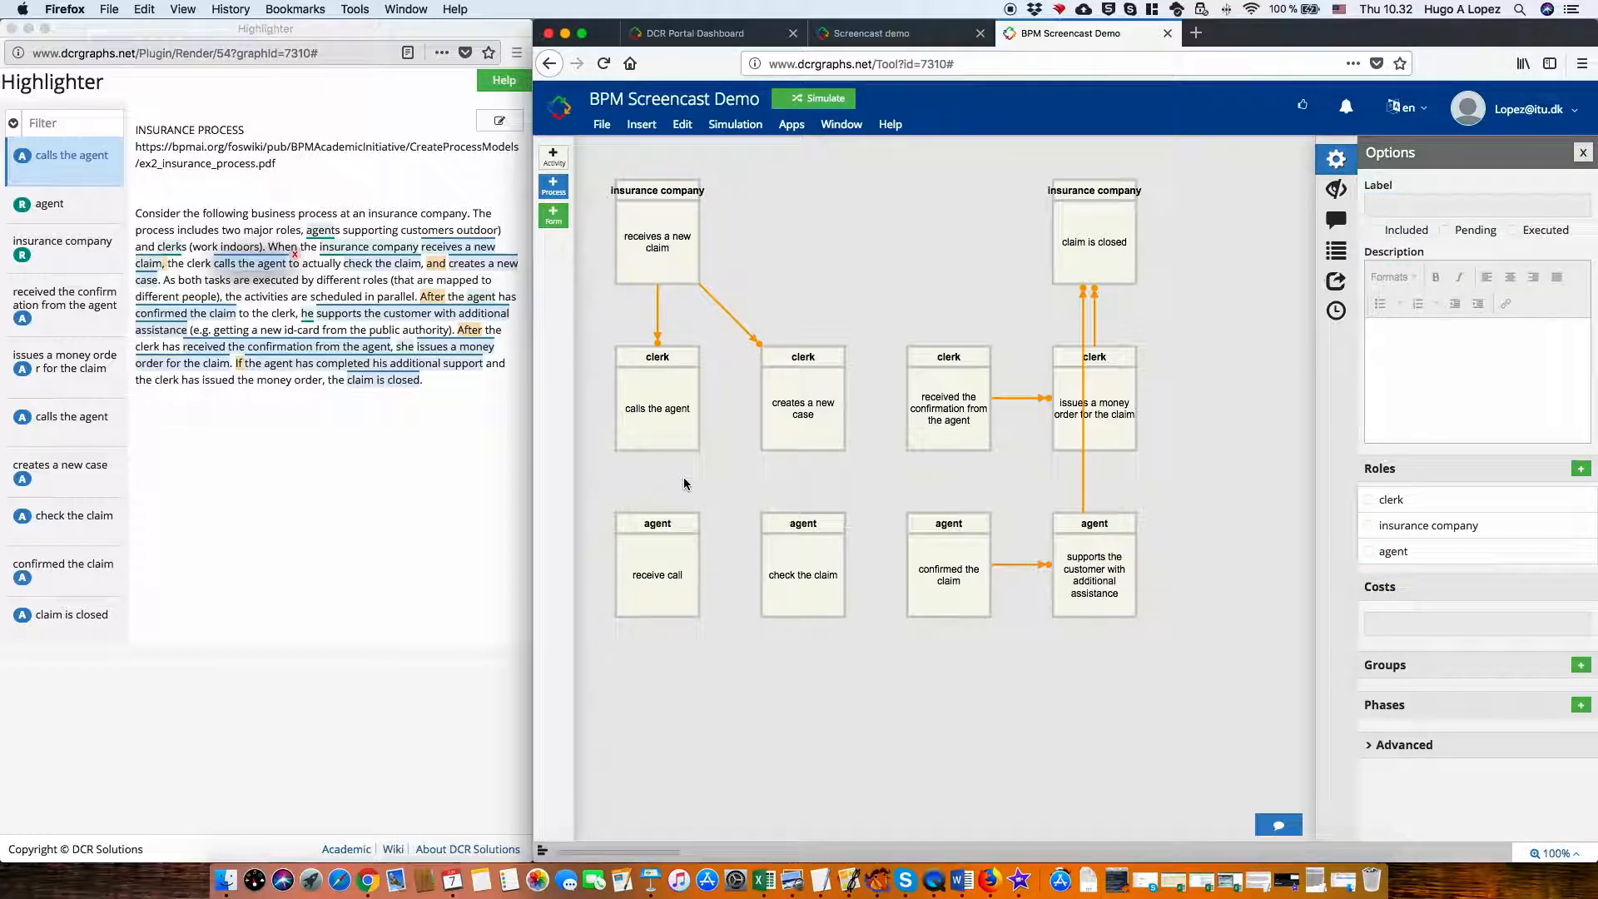
left_click(687, 548)
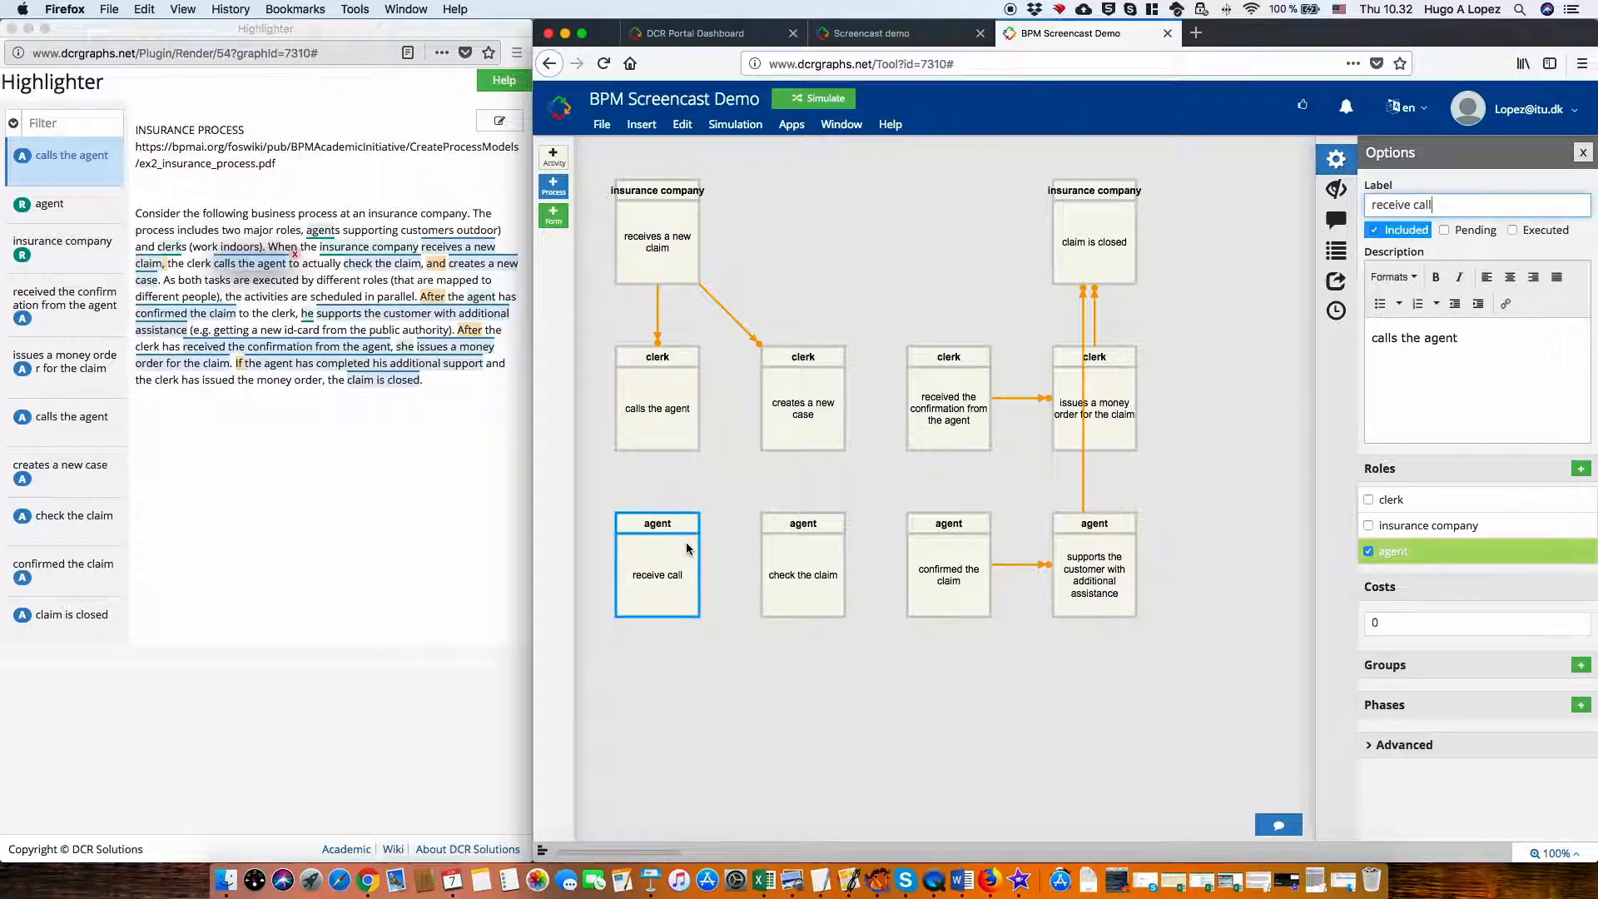
Link the comma after "receives a new claim" to an added condition relation from "calls the agent" to "receive call".
left_click(246, 299)
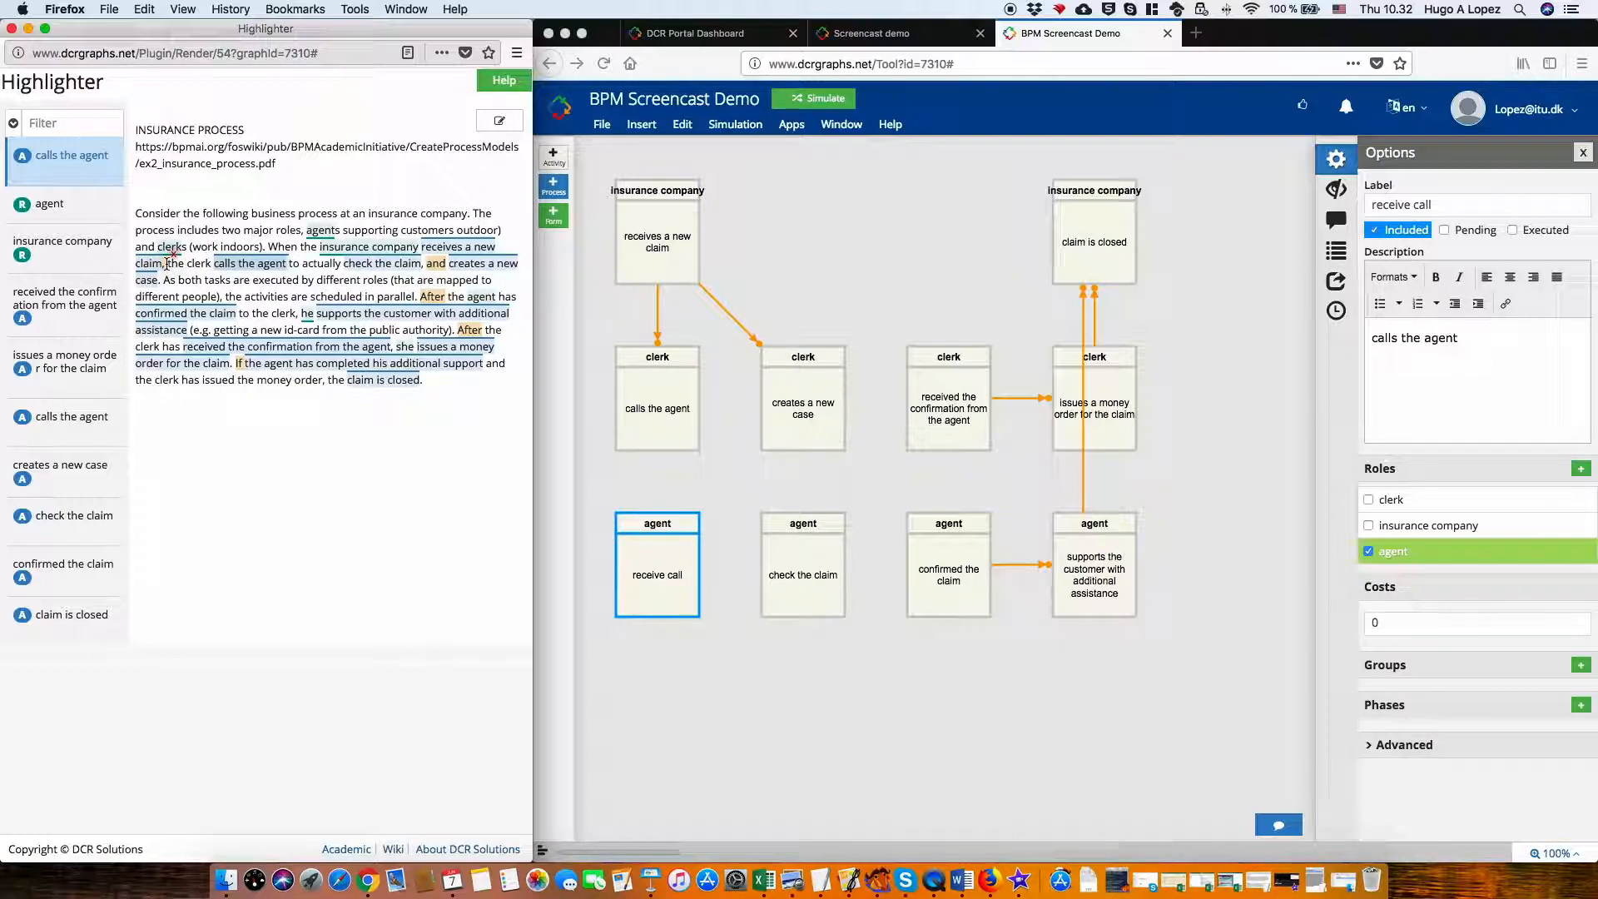
scroll(67, 350, "down", 6)
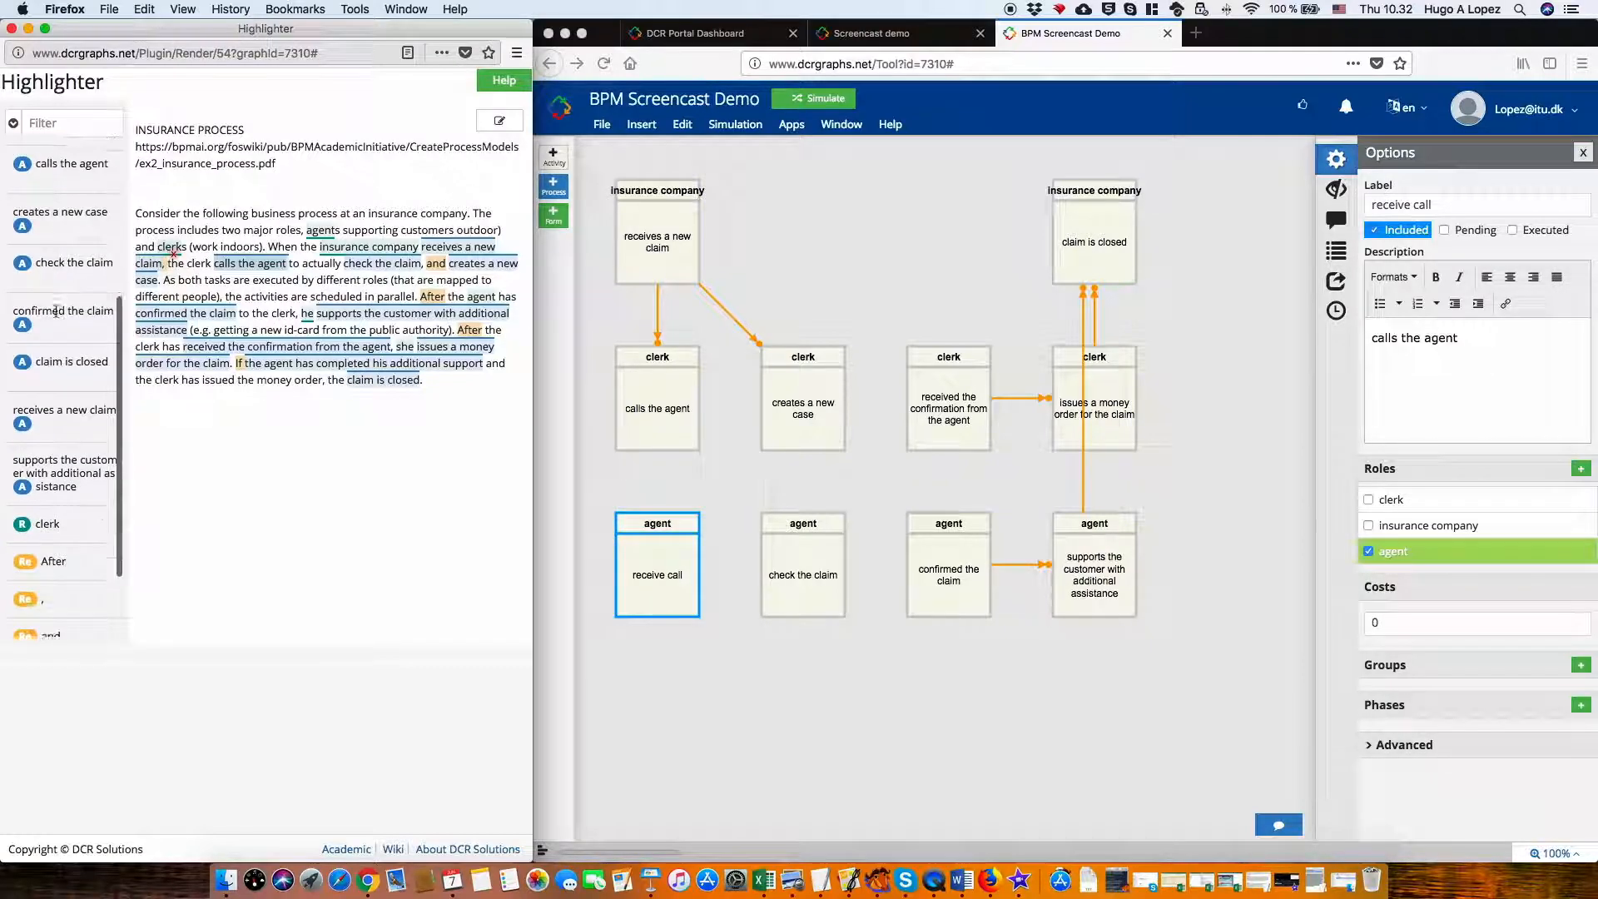
left_click(51, 499)
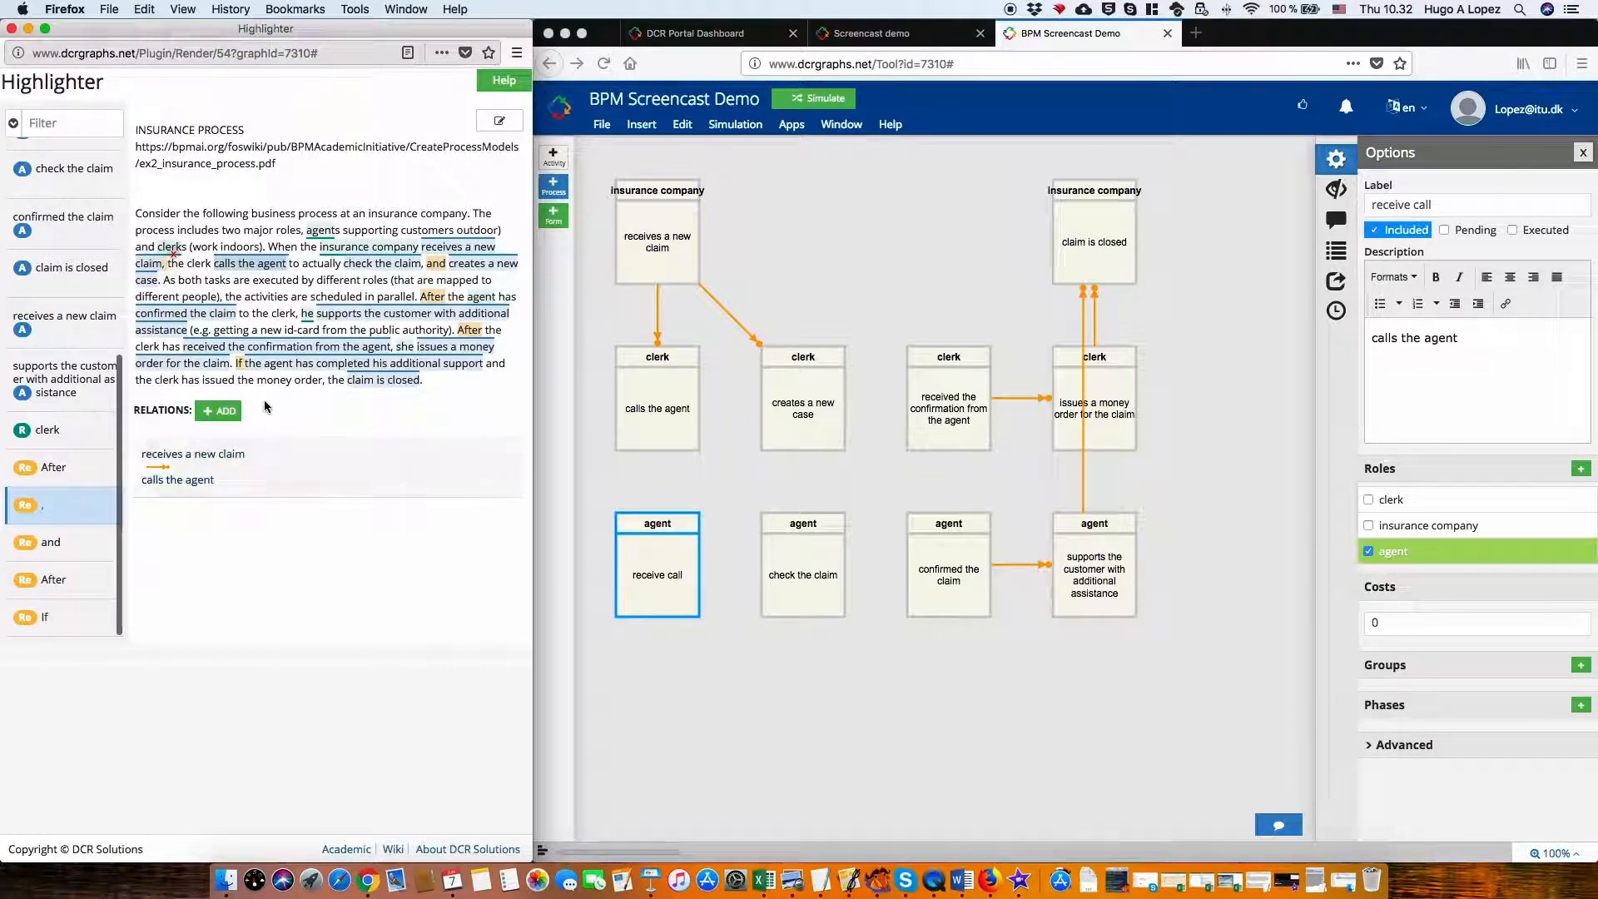
left_click(218, 412)
left_click(220, 220)
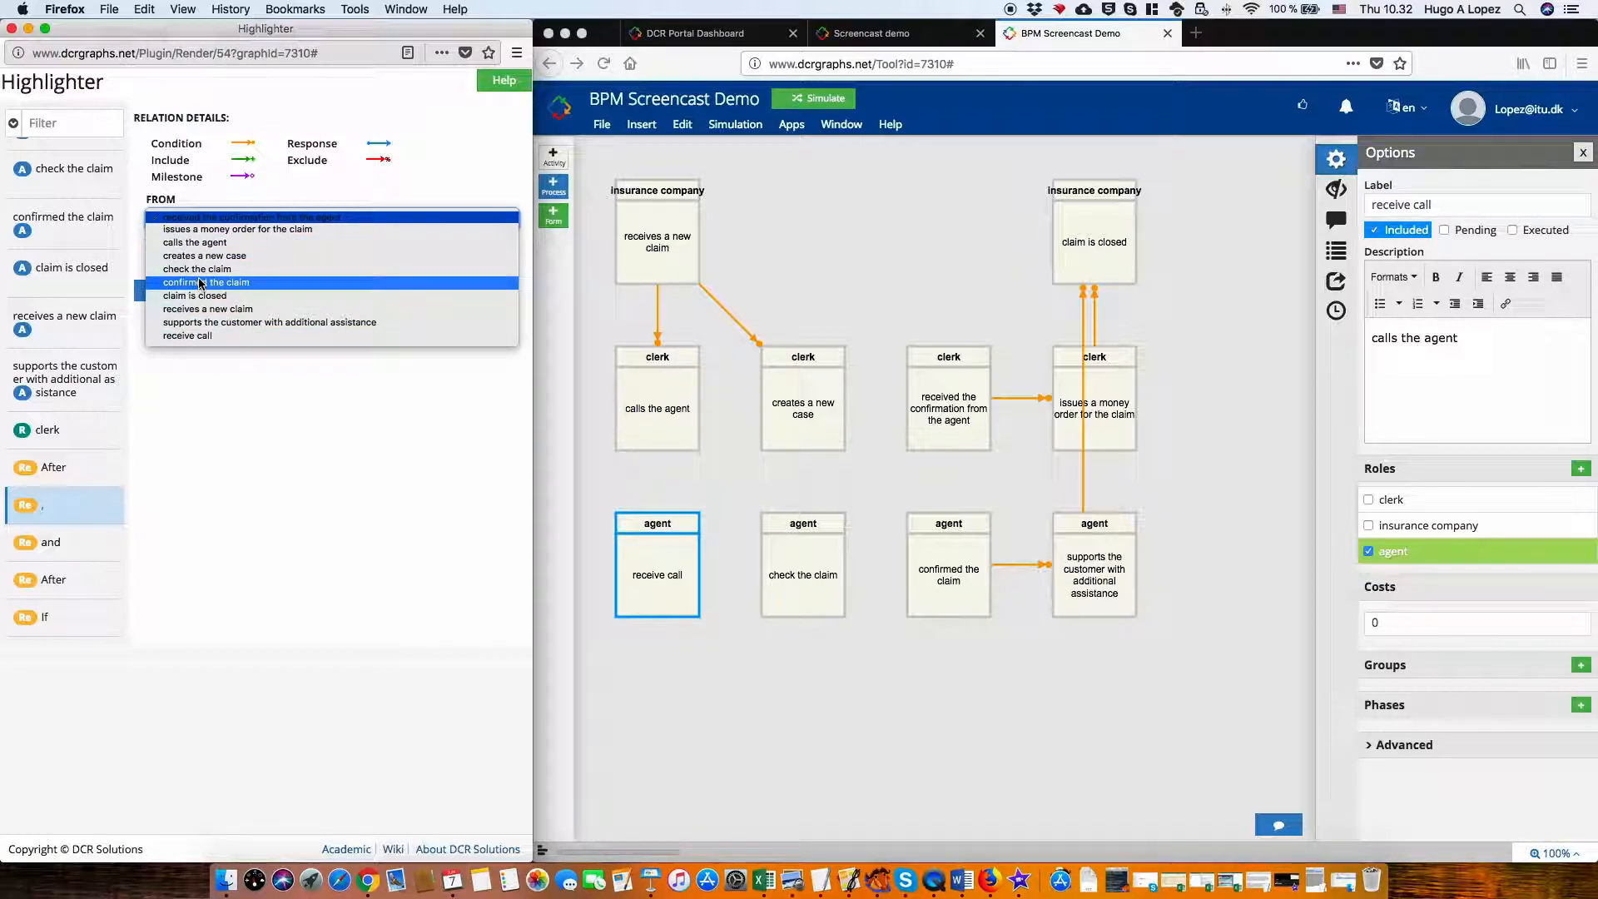
left_click(202, 242)
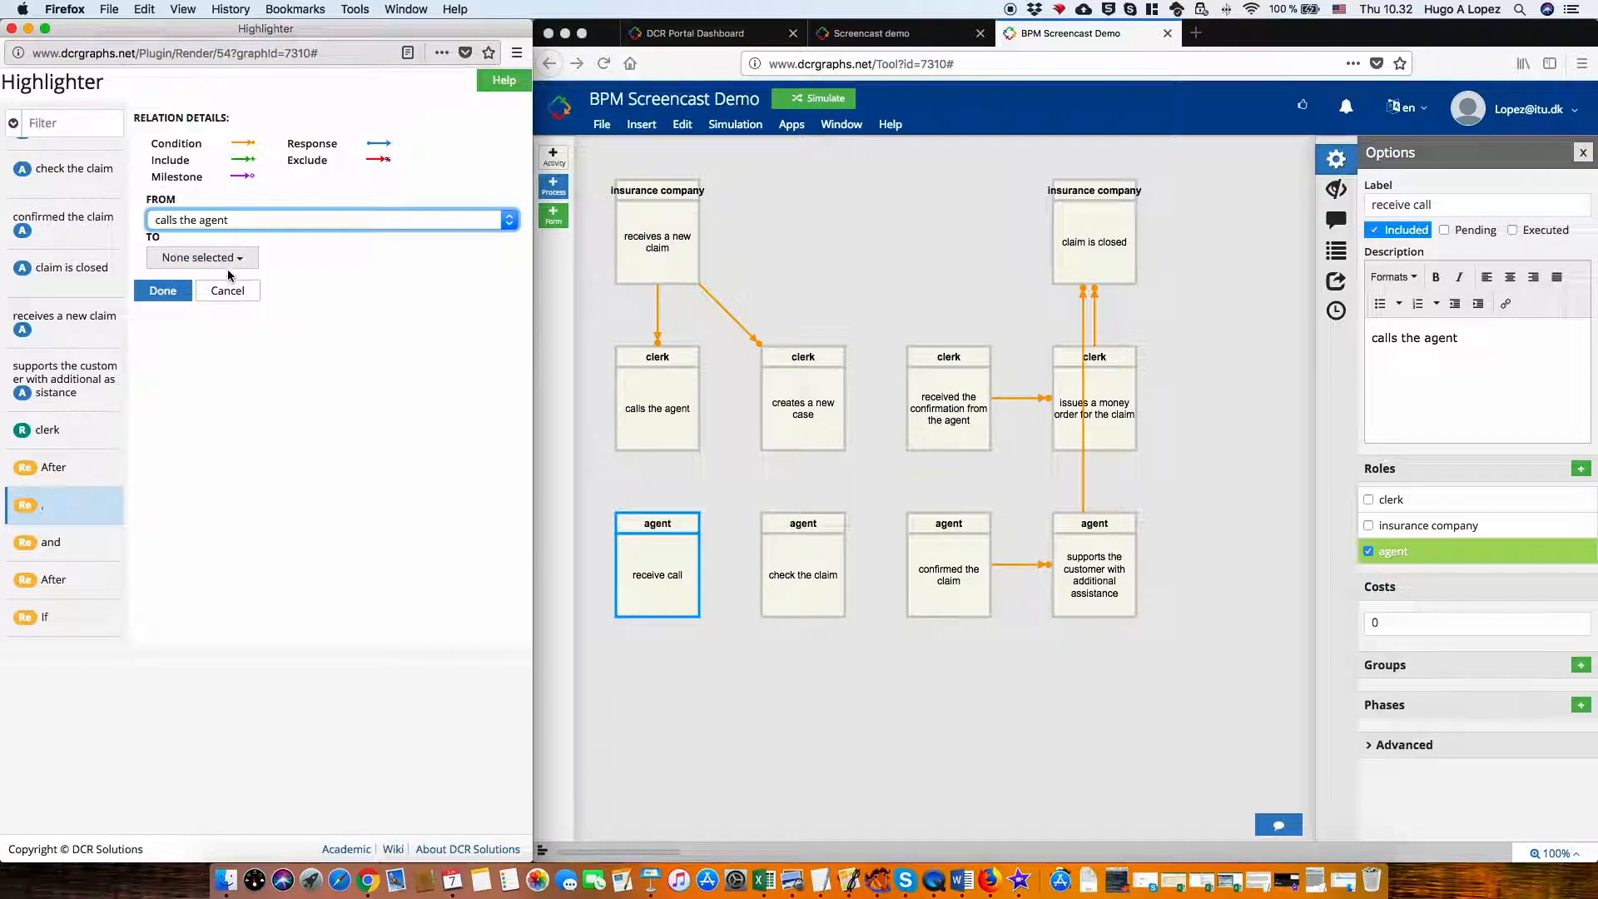
left_click(202, 259)
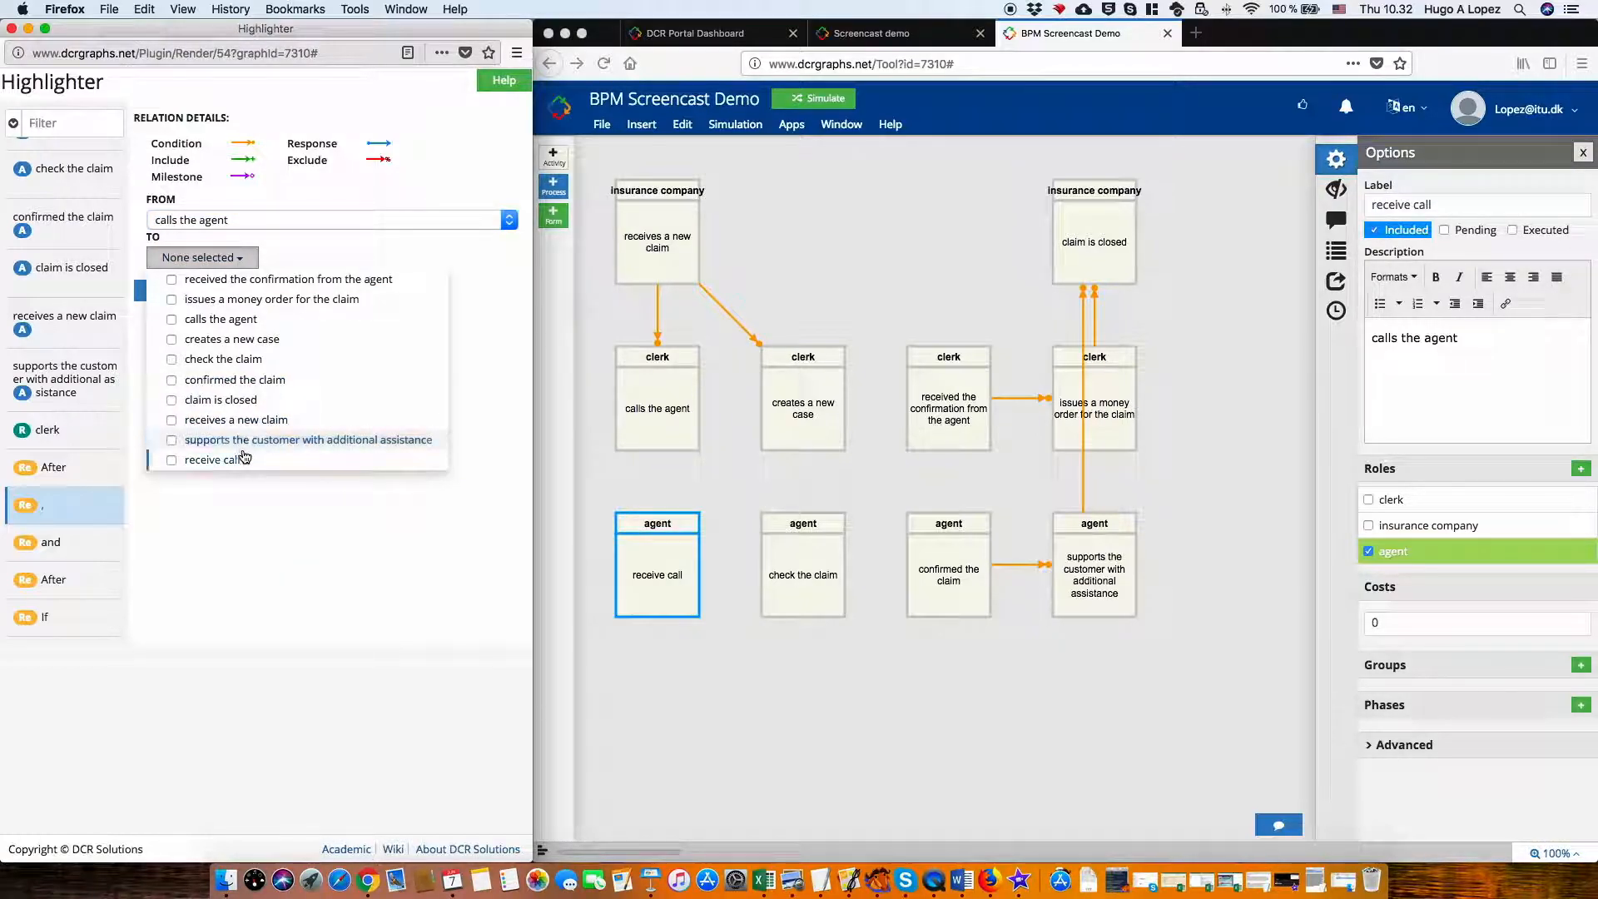
left_click(216, 459)
left_click(358, 563)
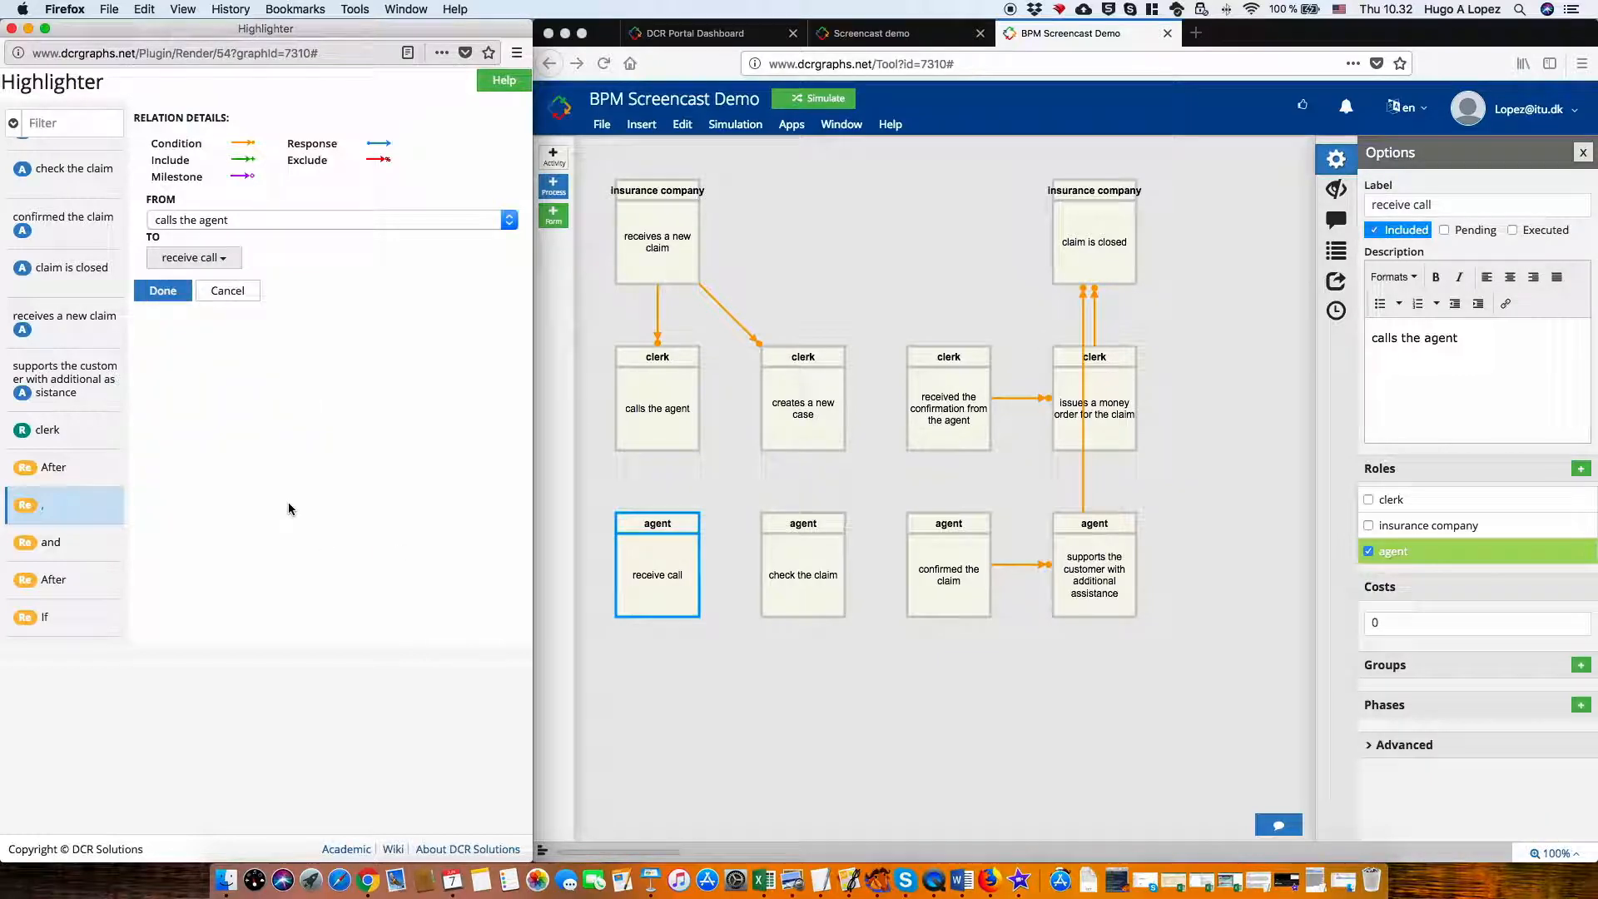
left_click(181, 144)
left_click(163, 292)
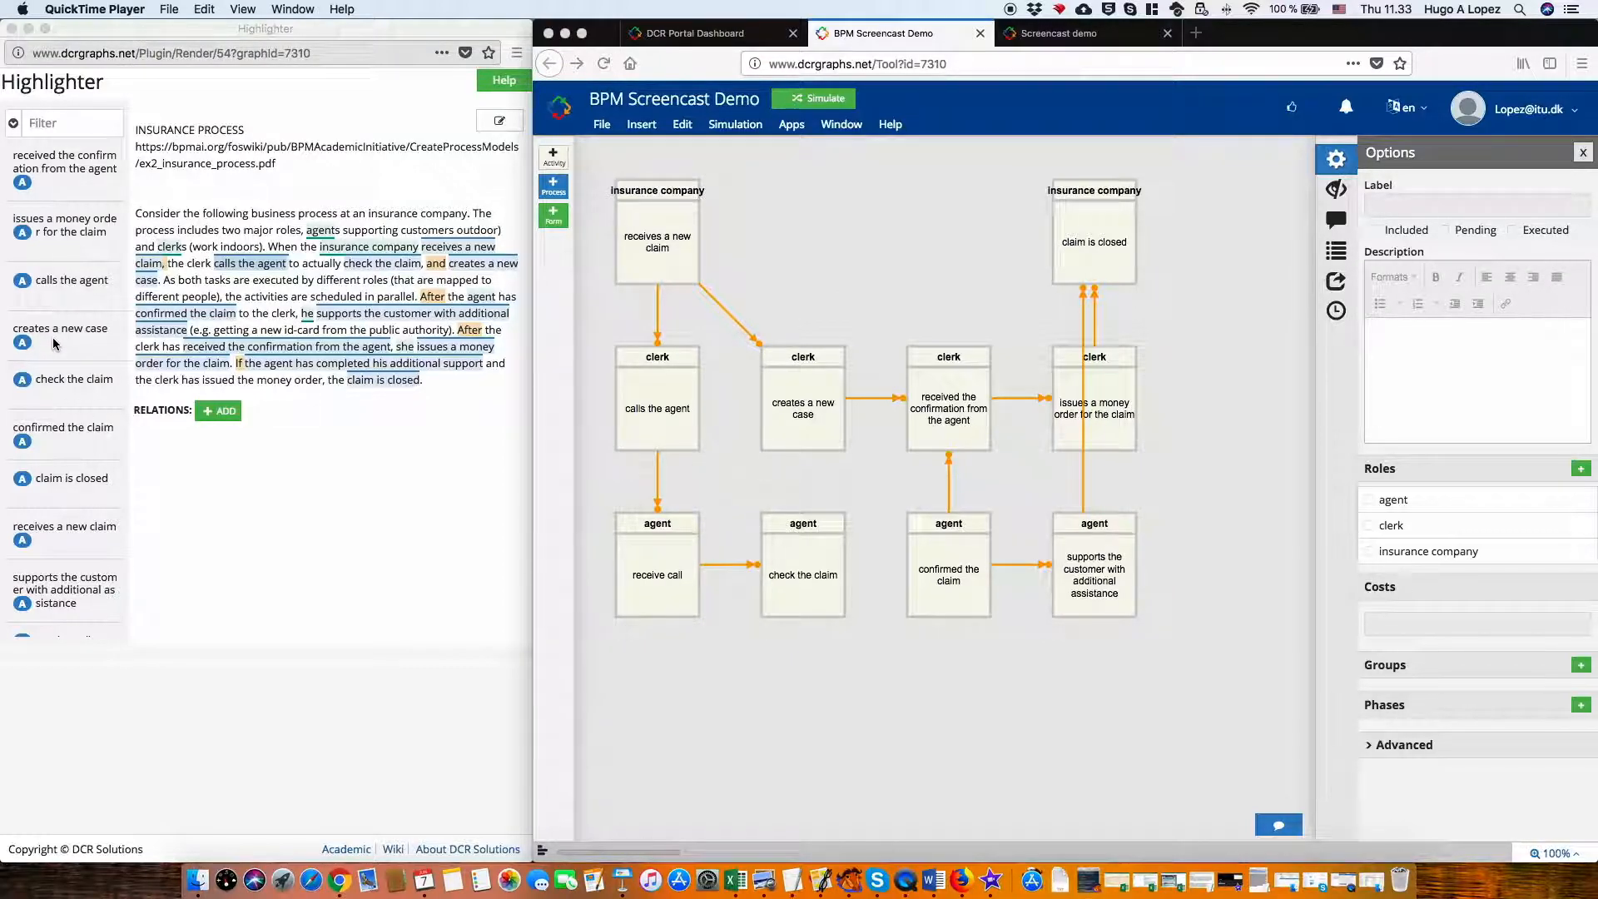
Review the Highlighter's list of activities, roles and relations, including the red relations that have no linked text.
scroll(52, 337, "down", 8)
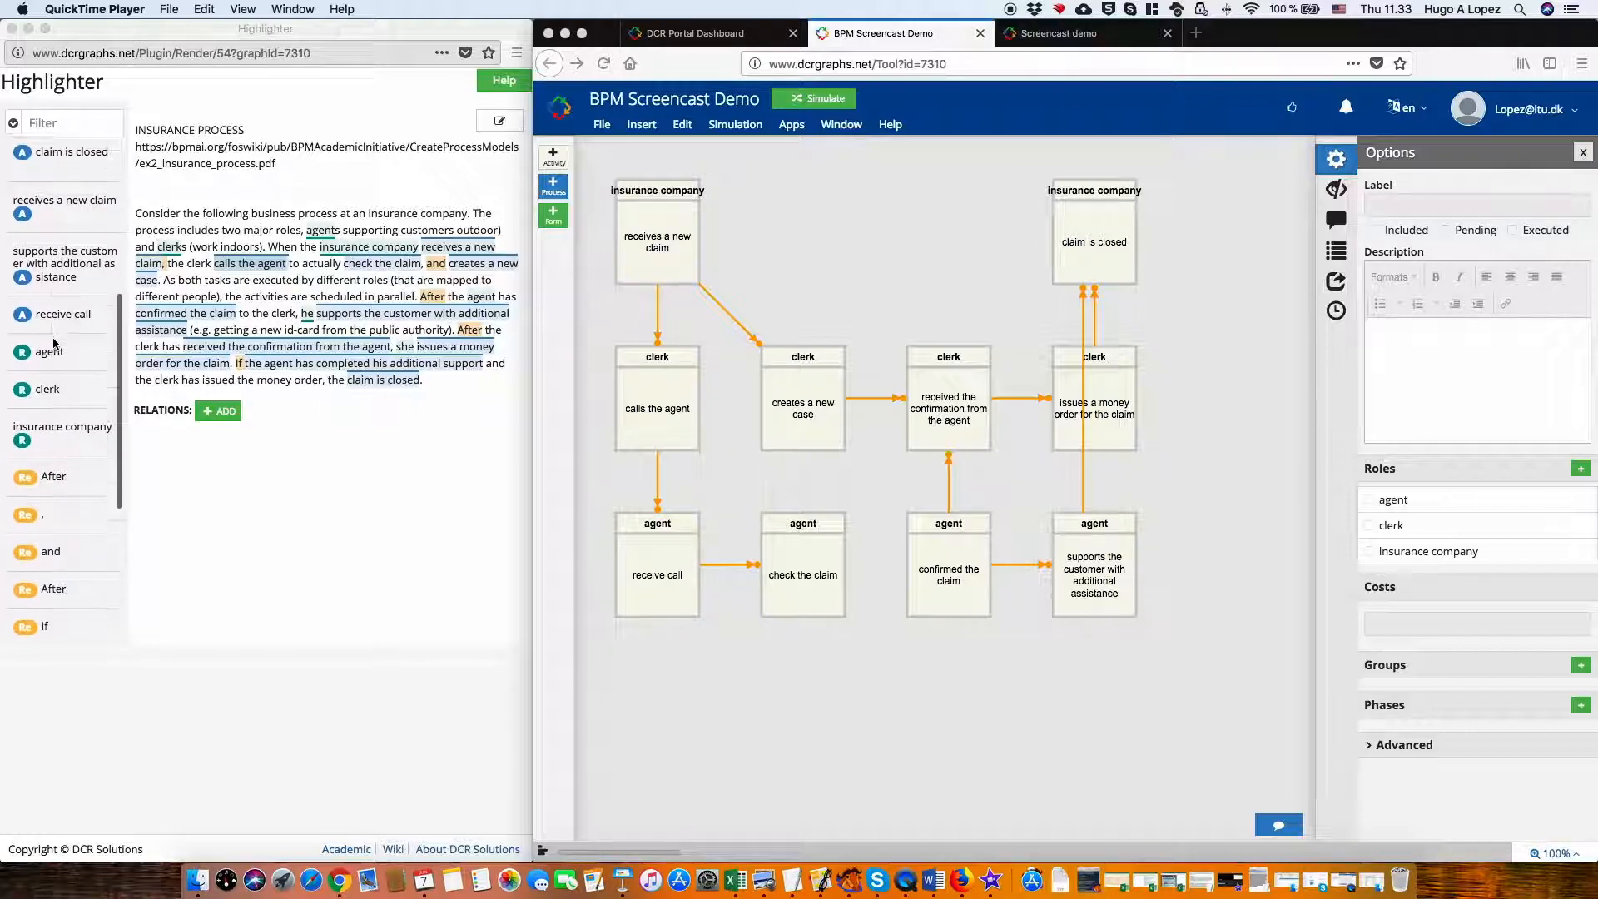
scroll(52, 341, "down", 5)
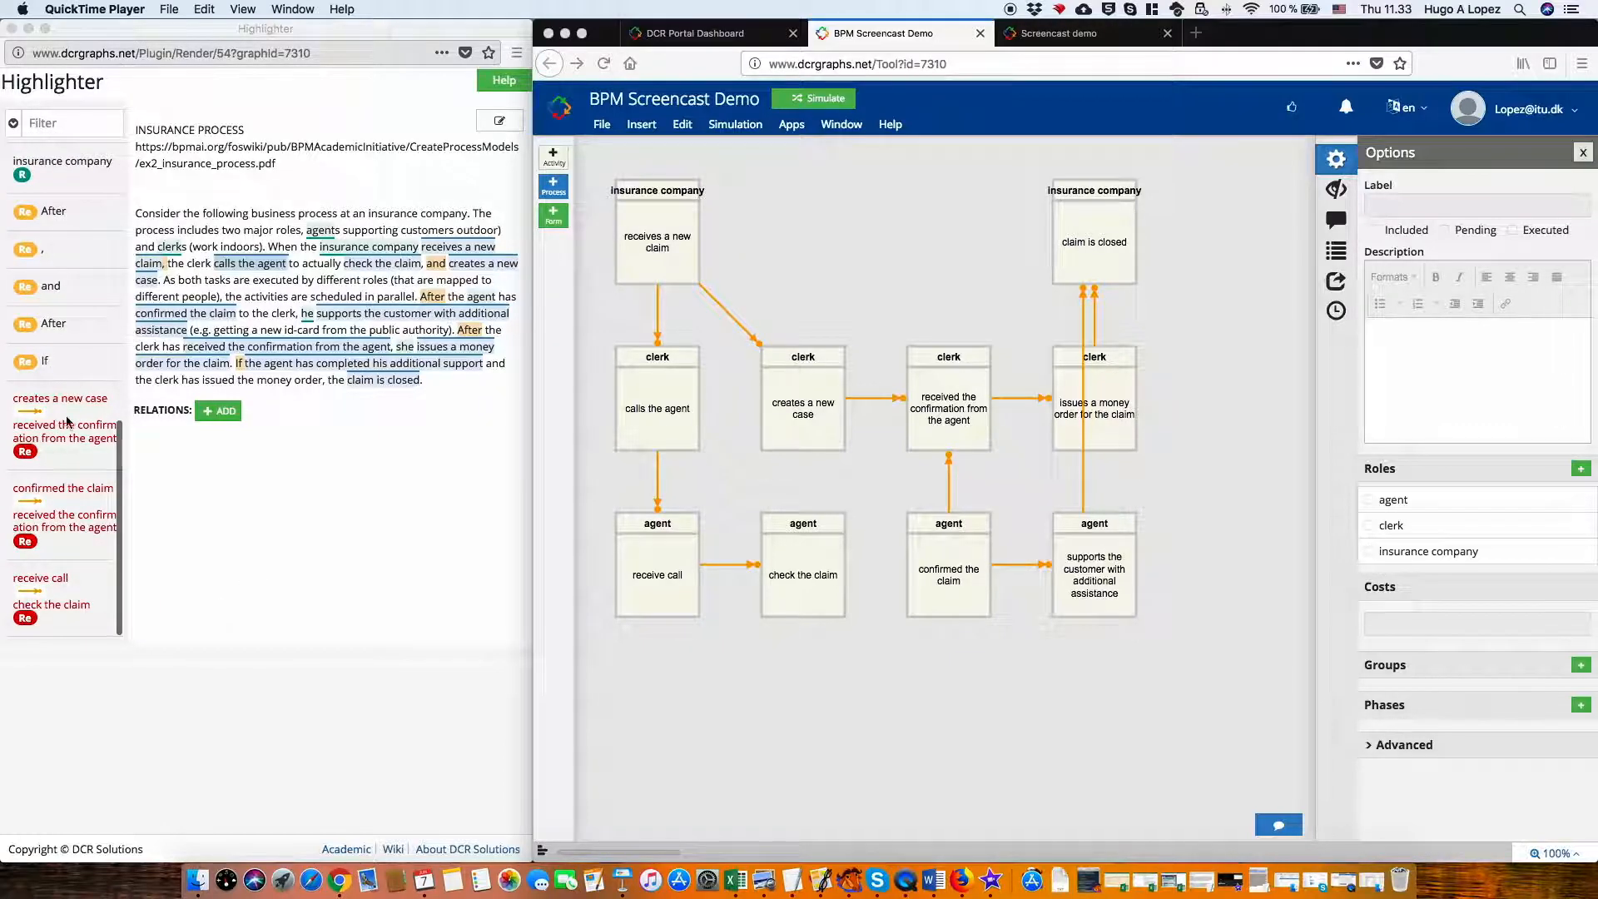
scroll(61, 487, "up", 10)
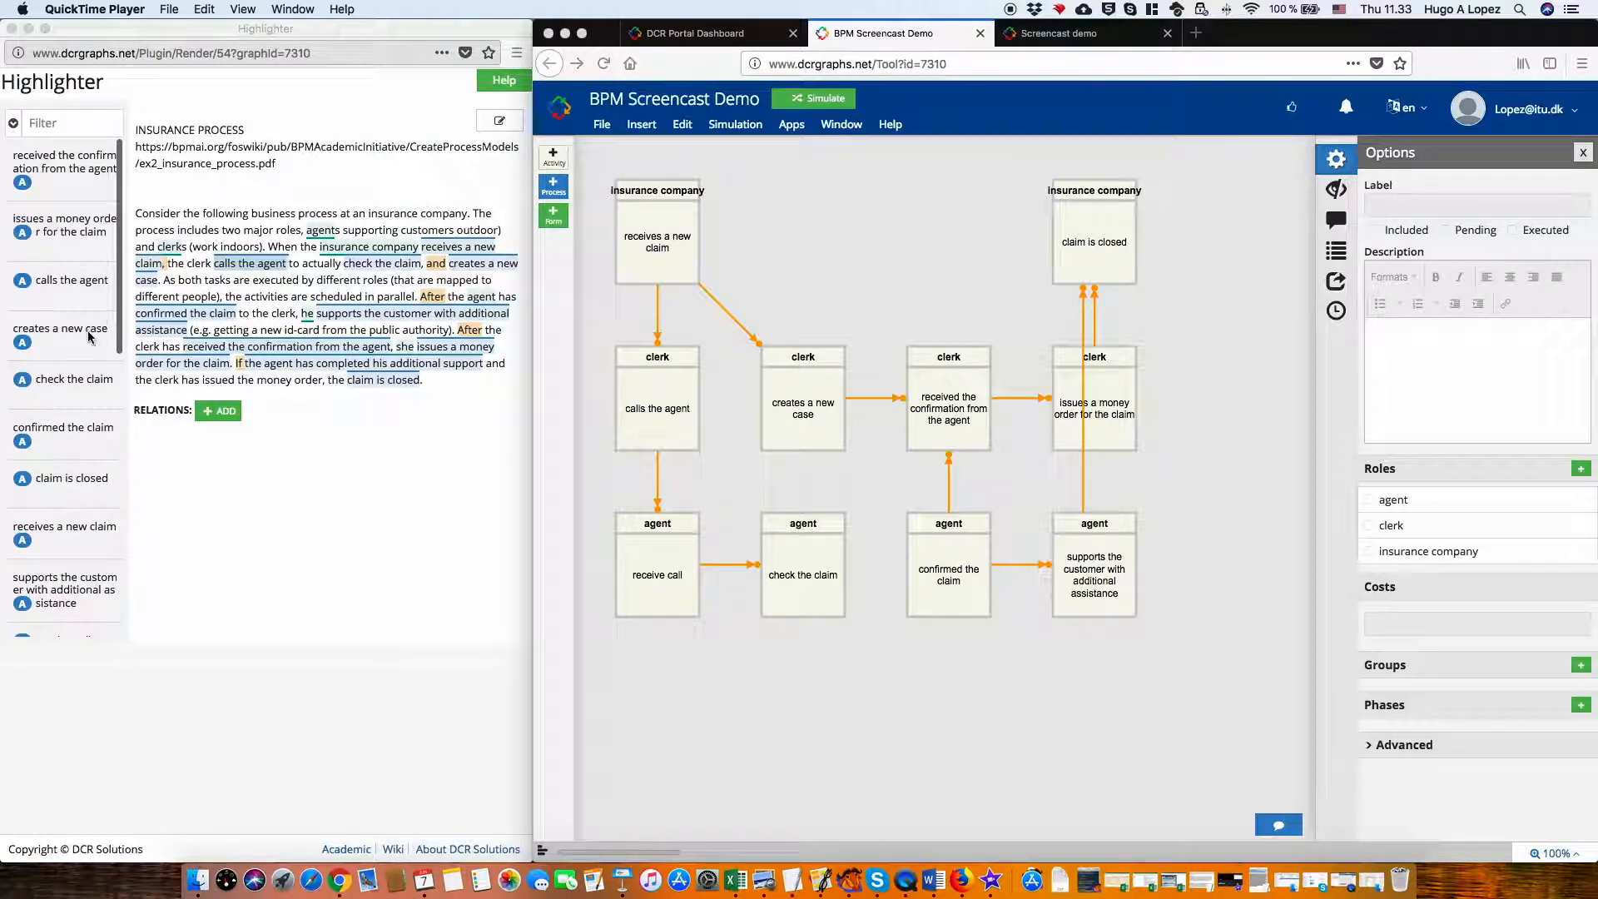
scroll(57, 283, "down", 5)
scroll(56, 282, "up", 5)
left_click(900, 277)
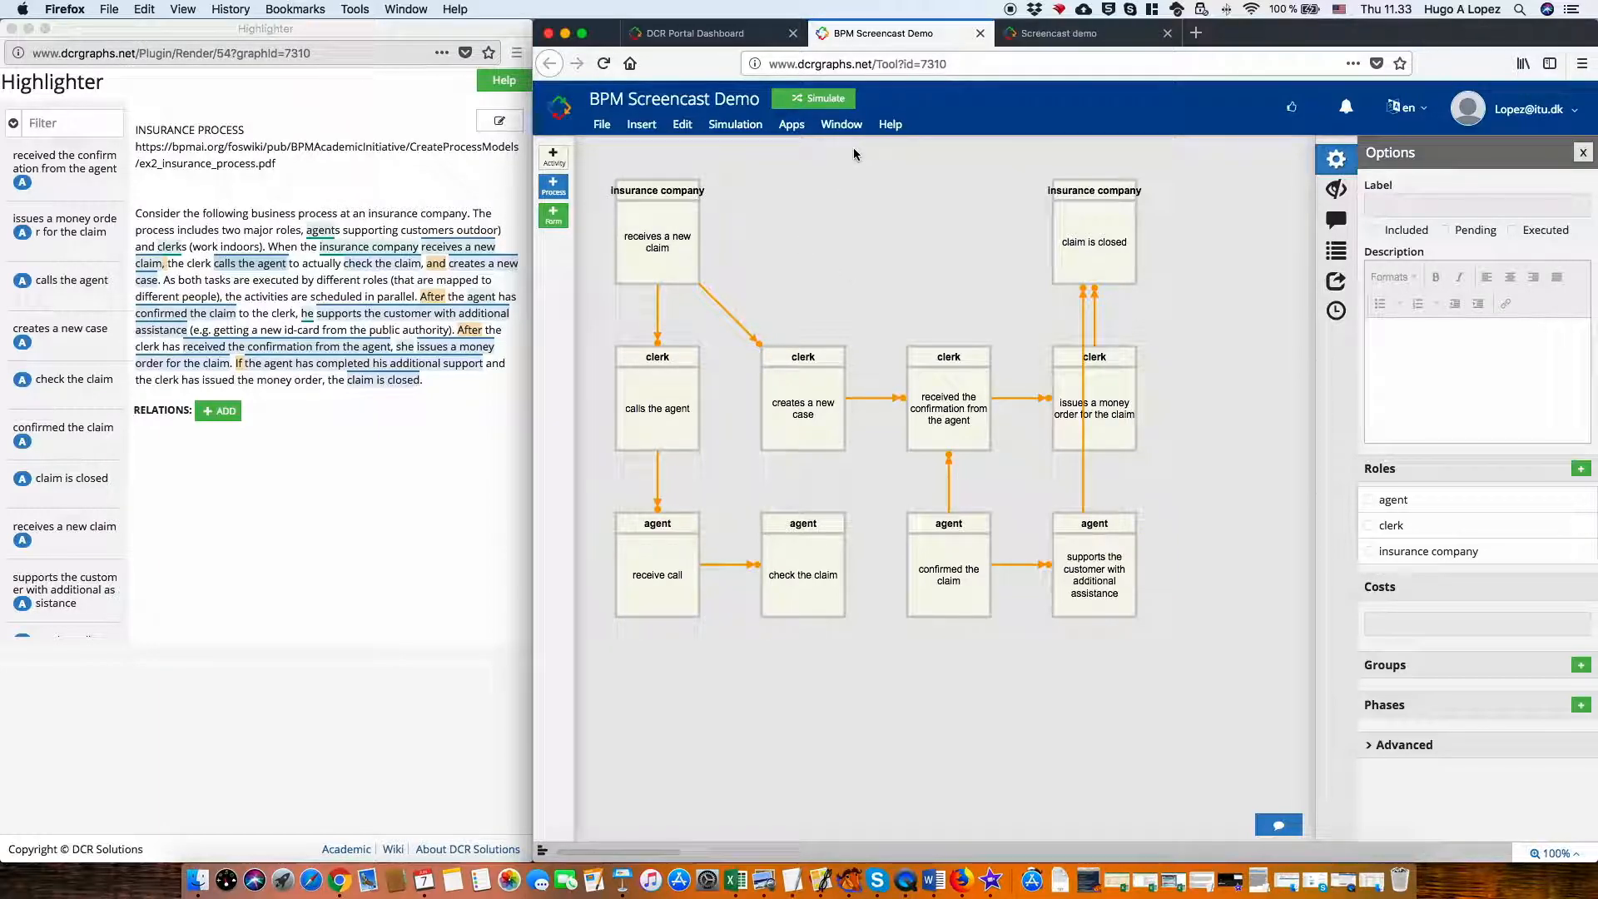
left_click(820, 99)
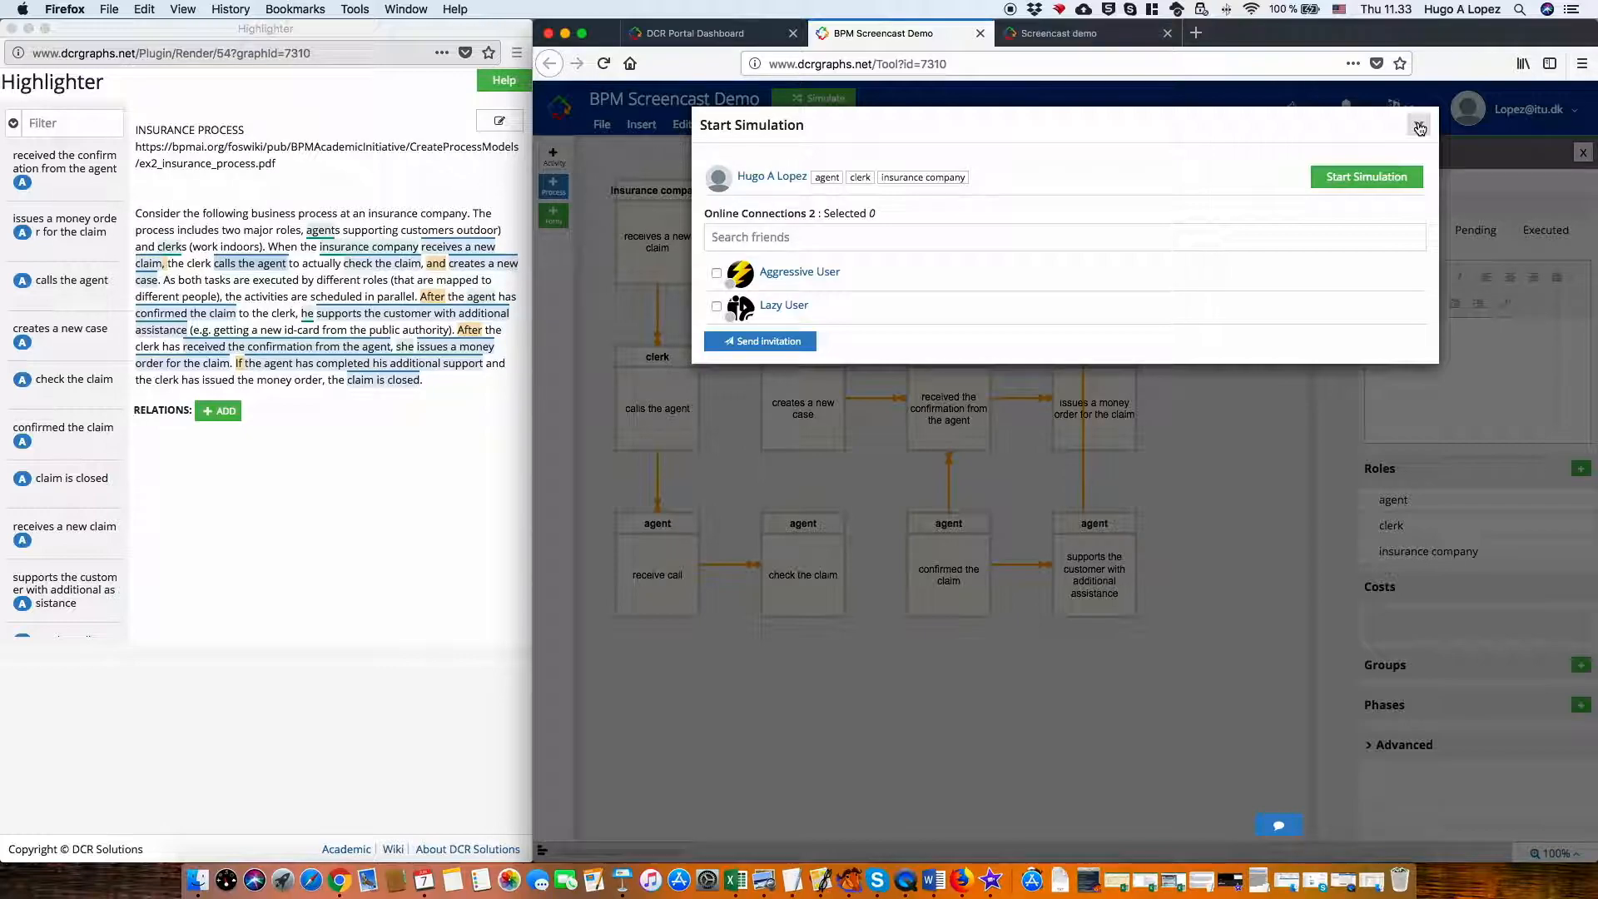
left_click(1418, 127)
left_click(1285, 218)
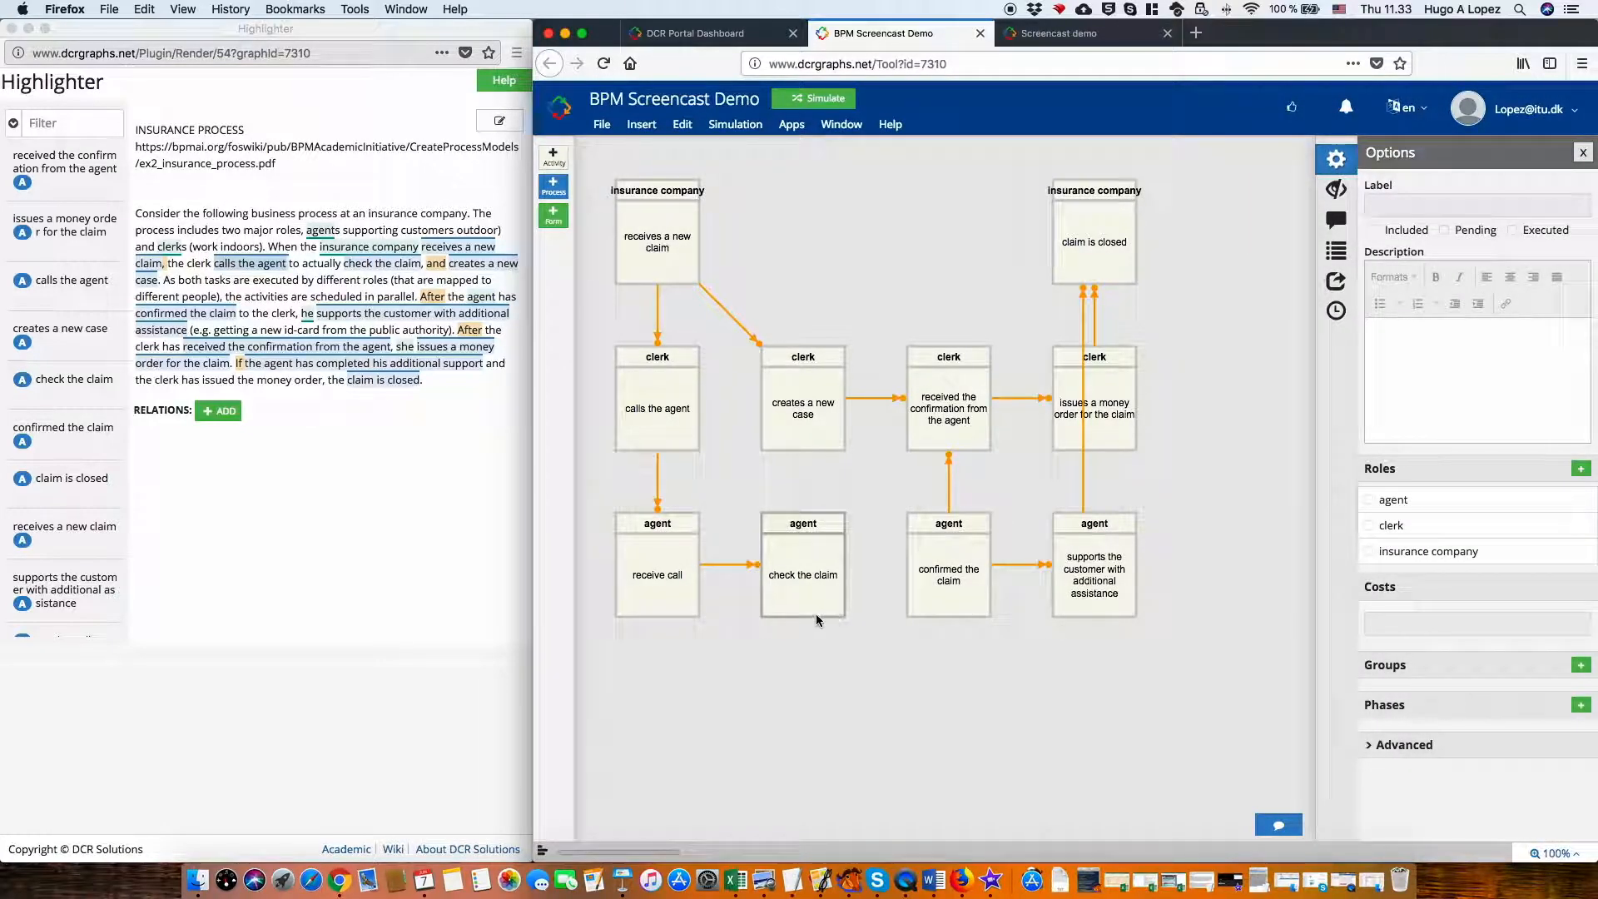
Add a condition relation from the agent's "check the claim" activity to "confirmed the claim".
left_click(817, 606)
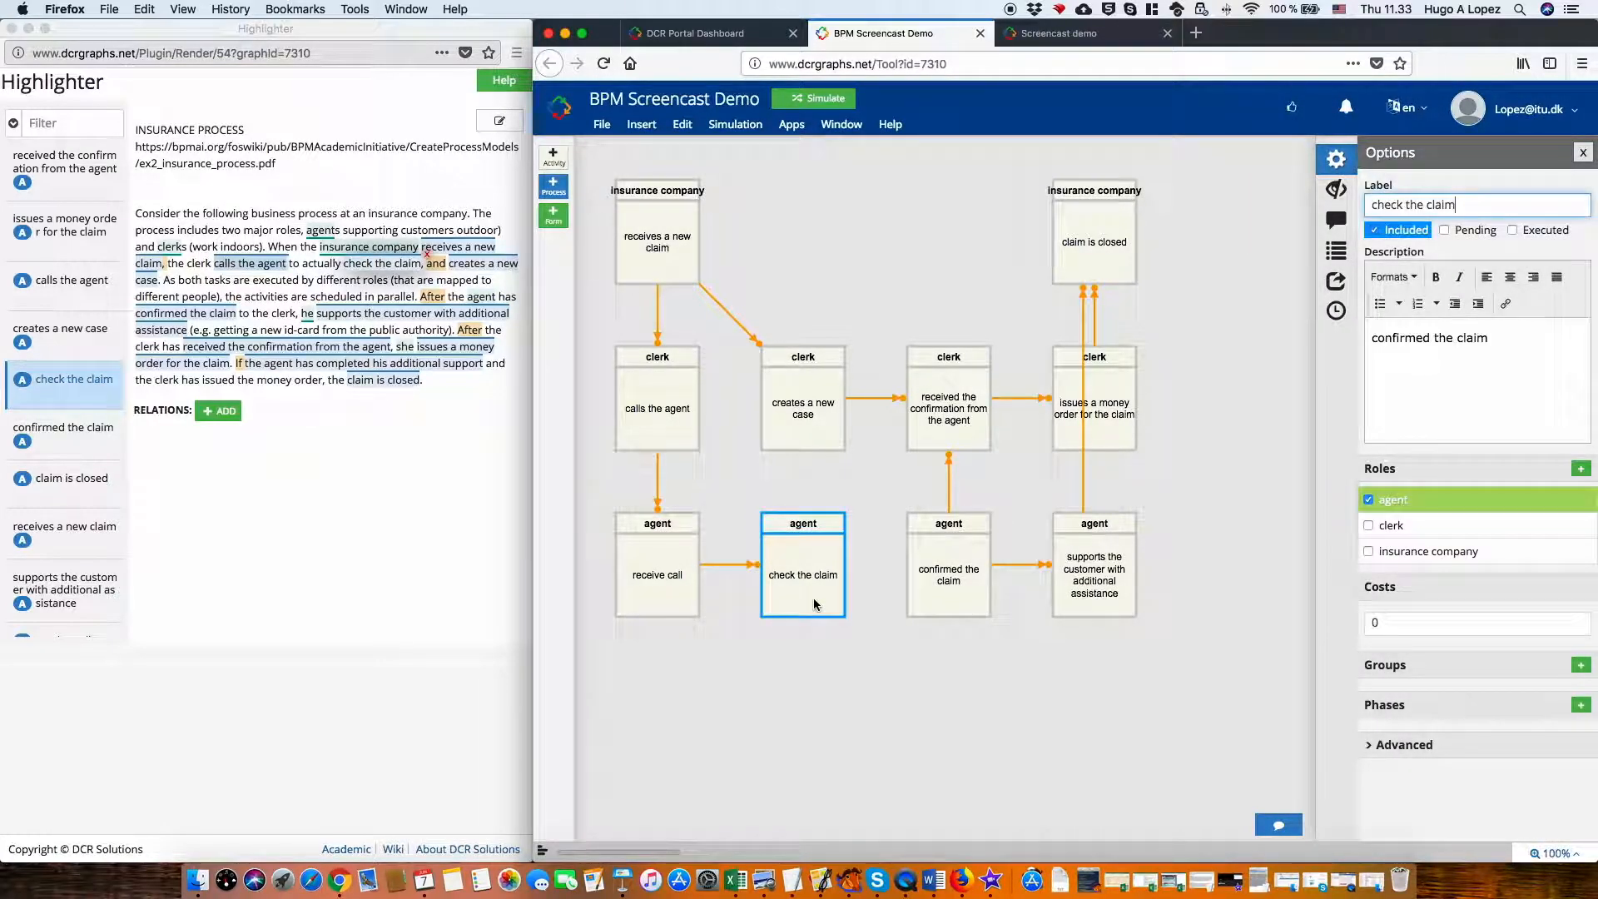
right_click(979, 566)
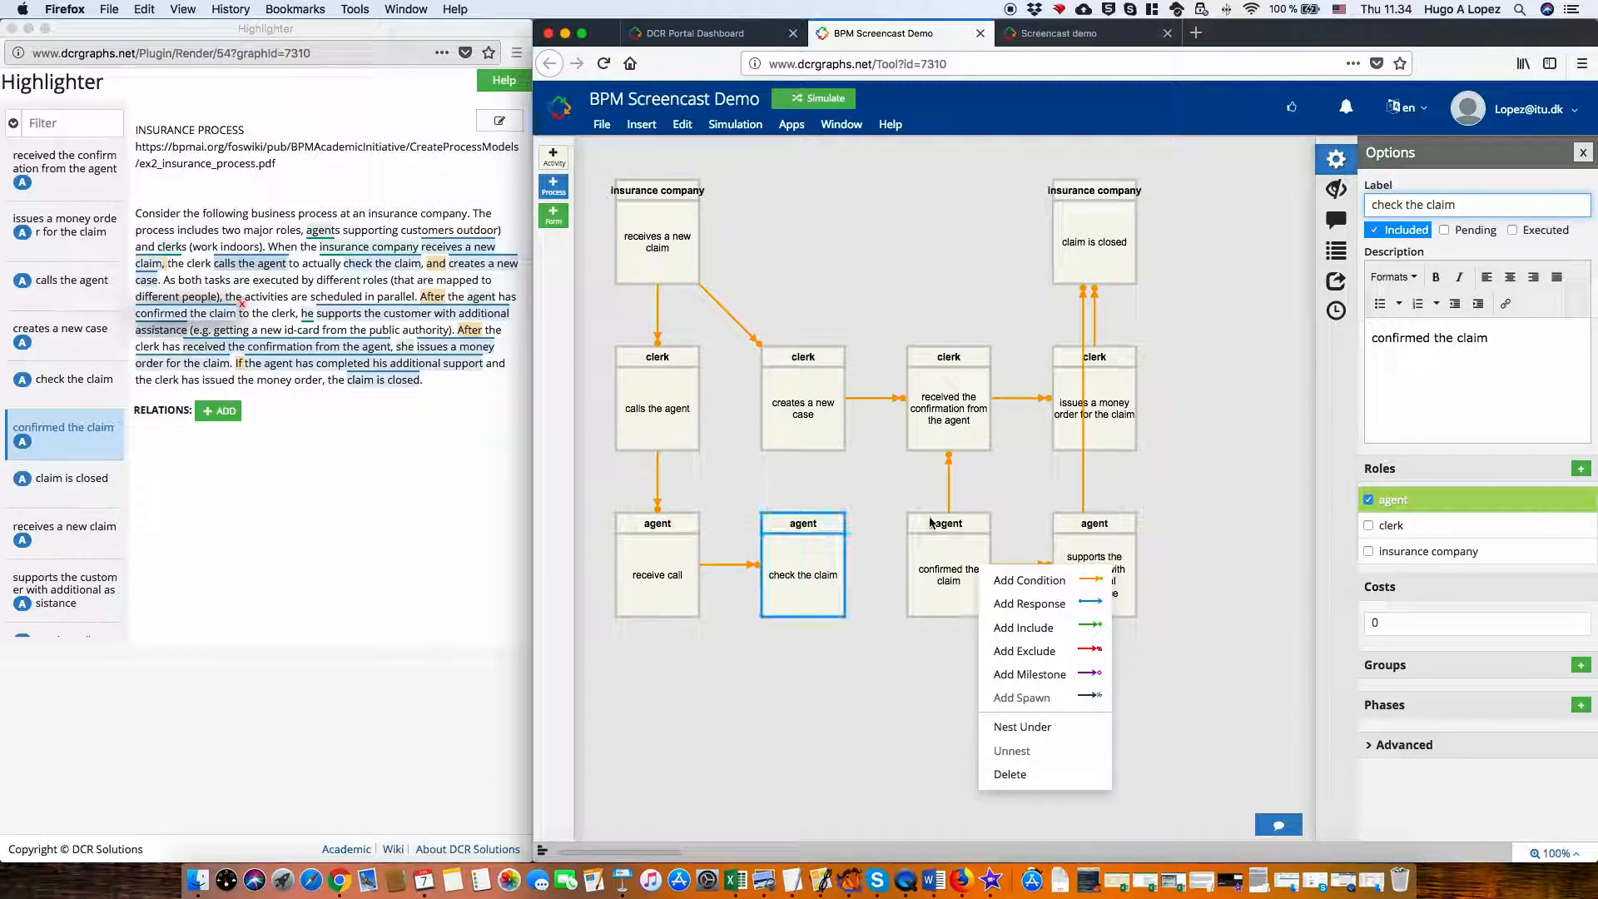
left_click(1050, 581)
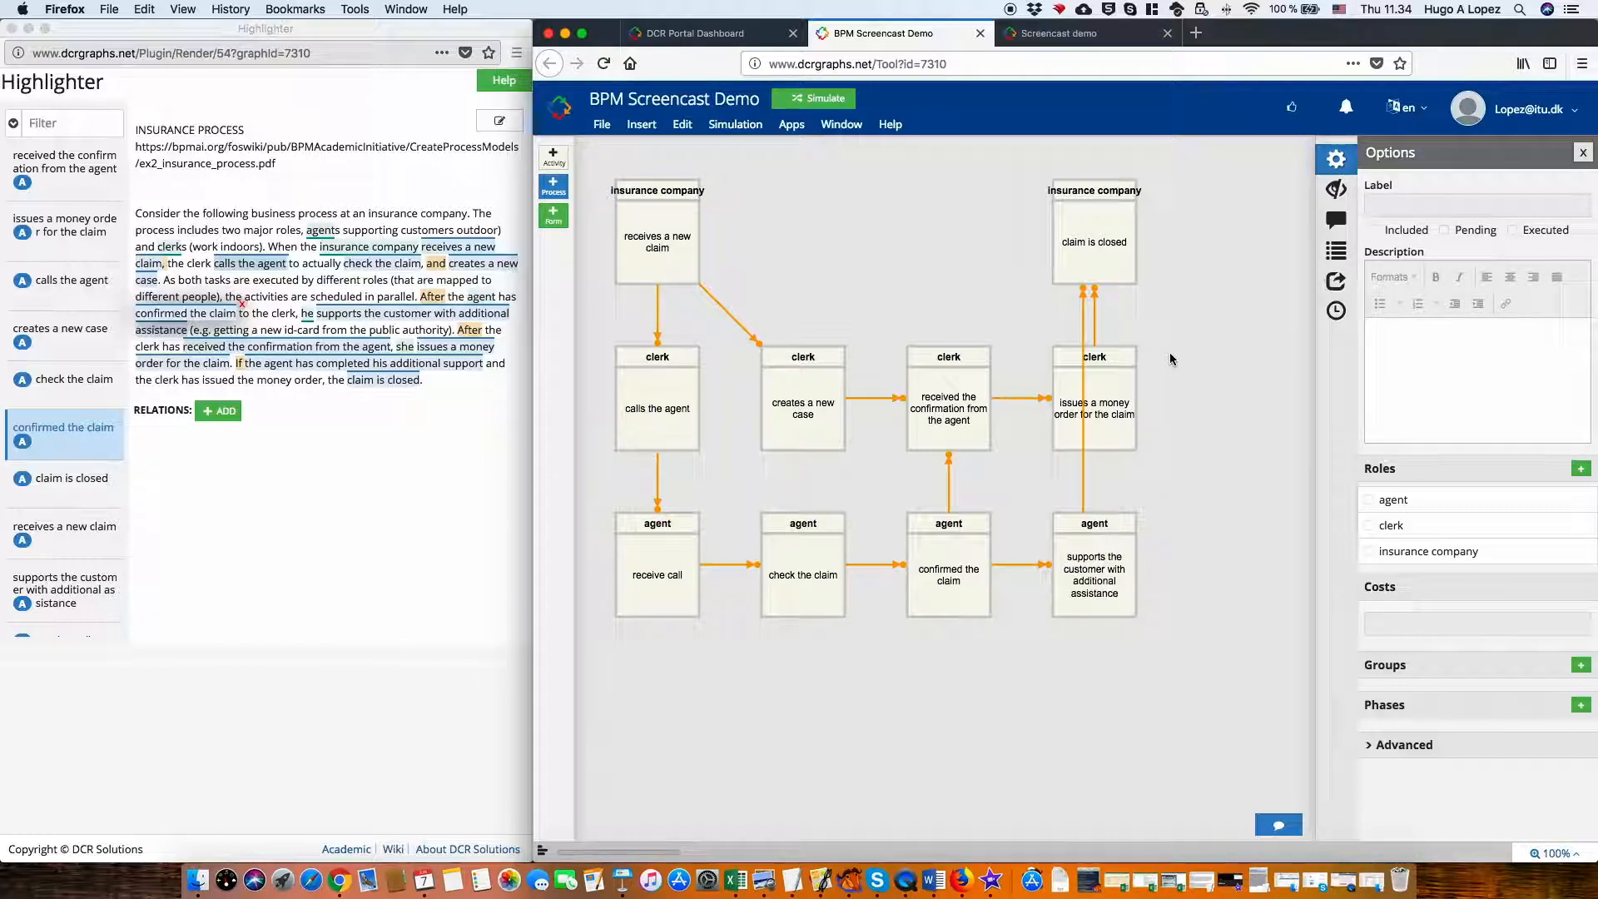
Add an exclude relation from the clerk's "issues a money order for the claim" activity to itself.
left_click(1121, 388)
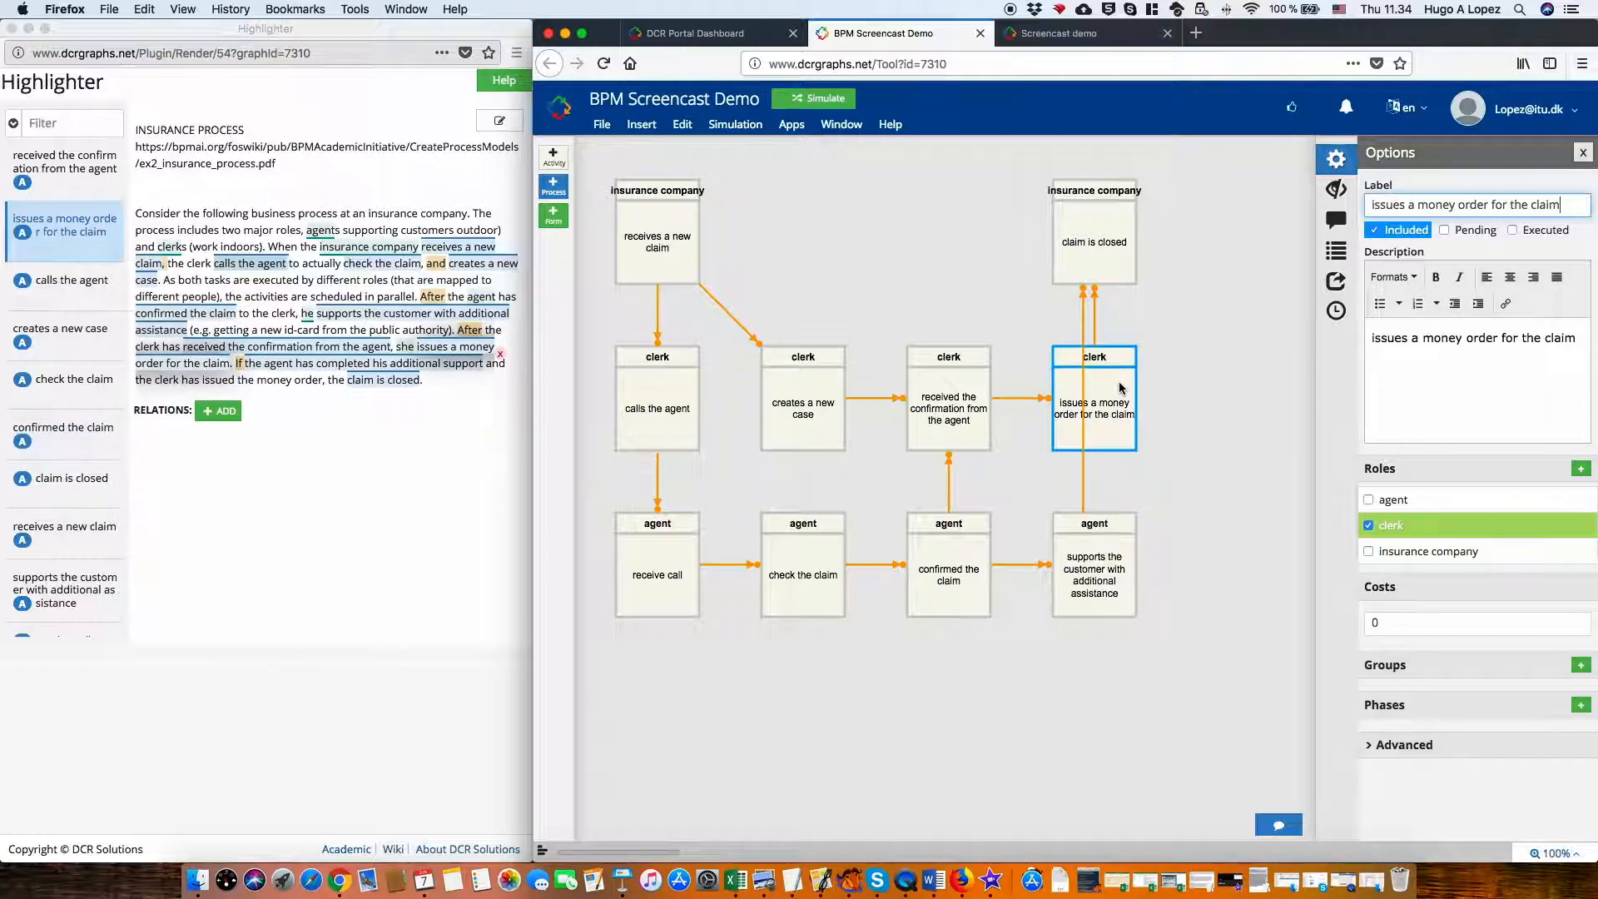
right_click(1120, 388)
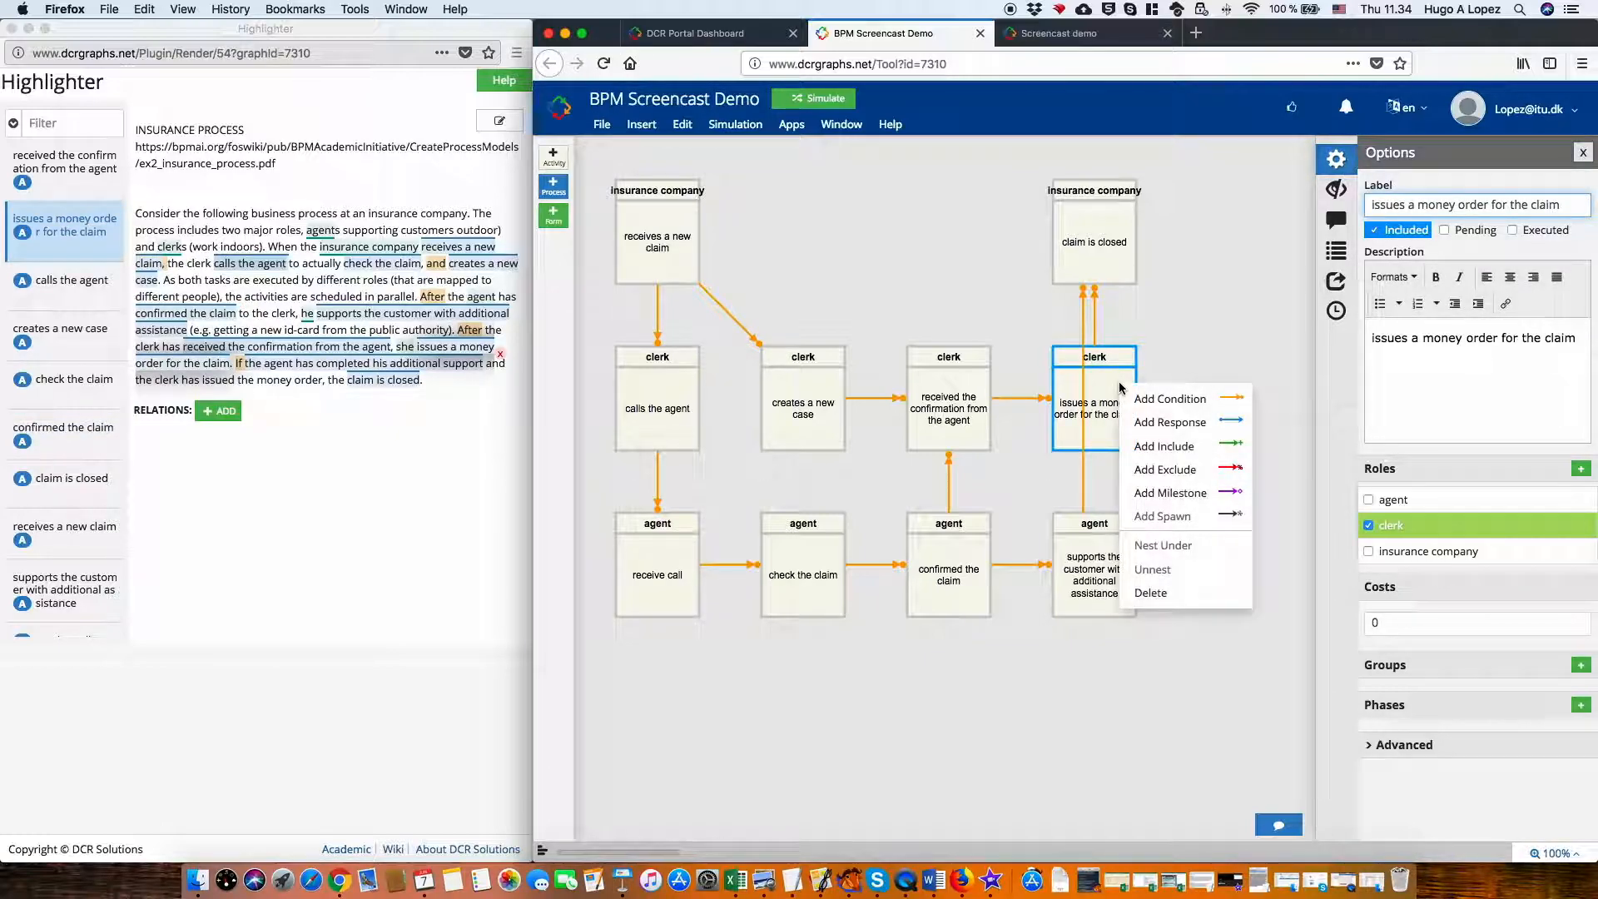
left_click(1190, 471)
Add an exclude relation from the clerk's "creates a new case" activity to itself.
left_click(798, 424)
right_click(797, 426)
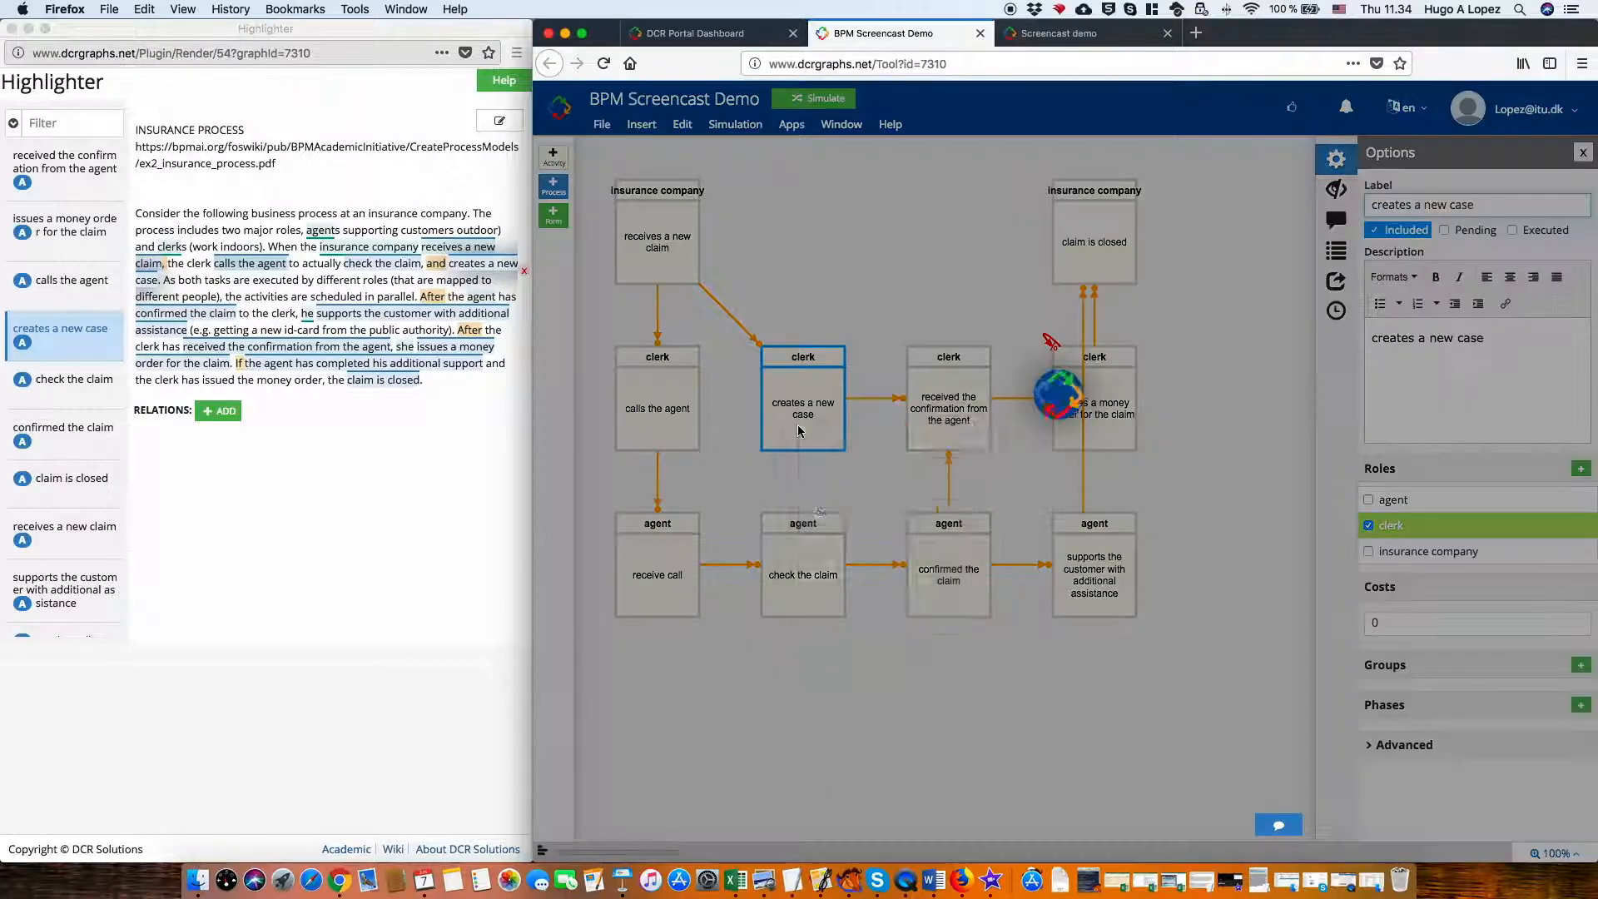
left_click(835, 260)
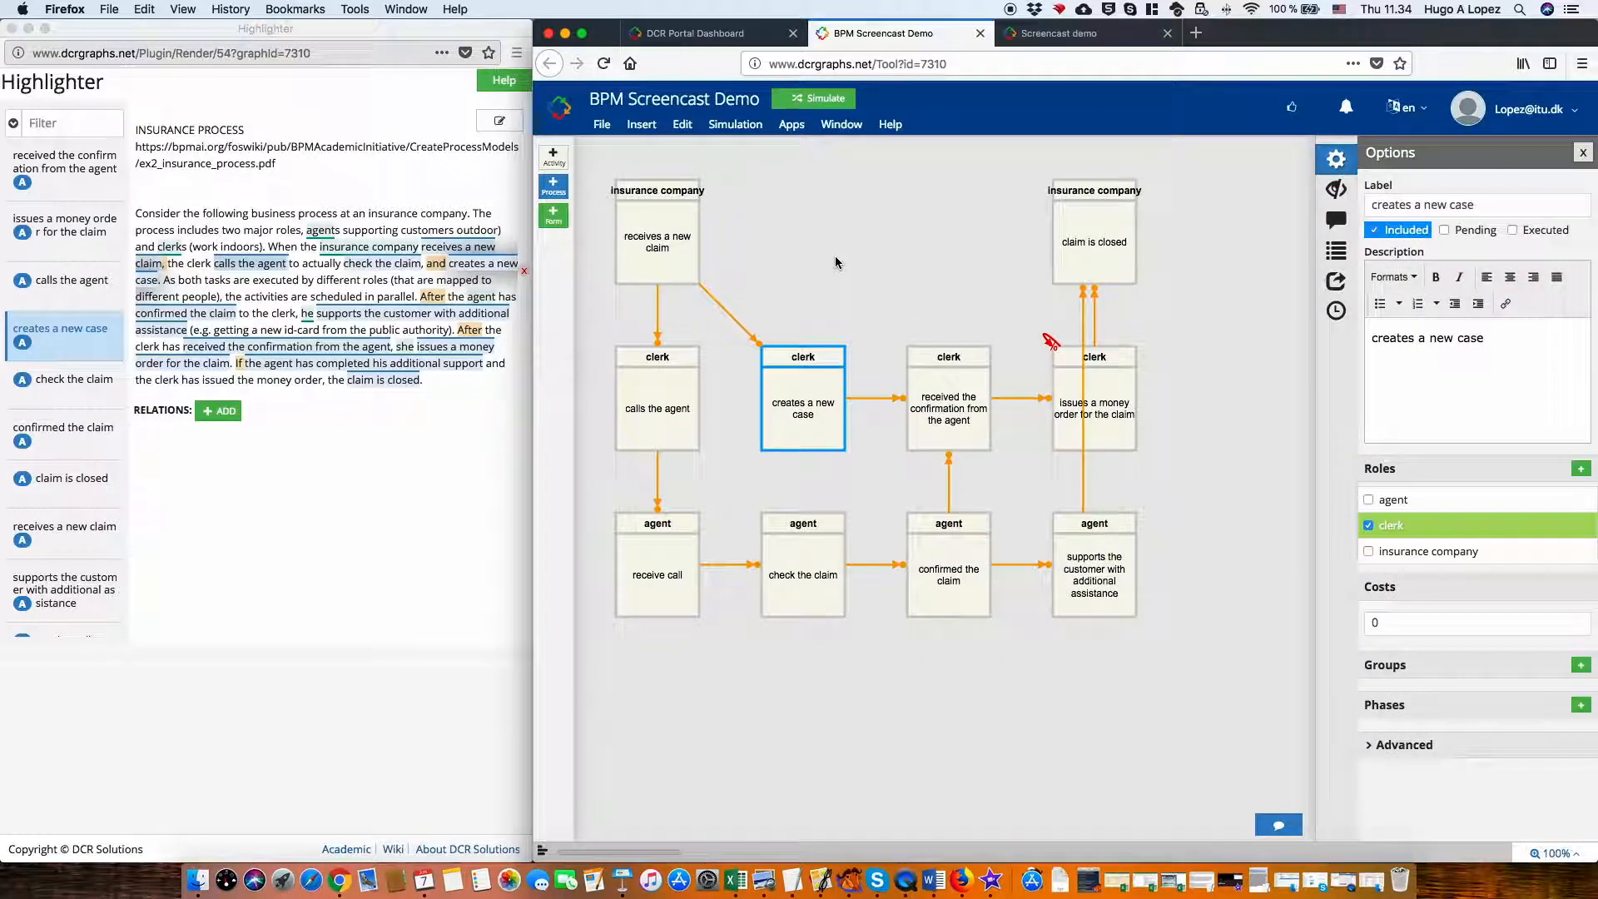
left_click(805, 399)
right_click(805, 398)
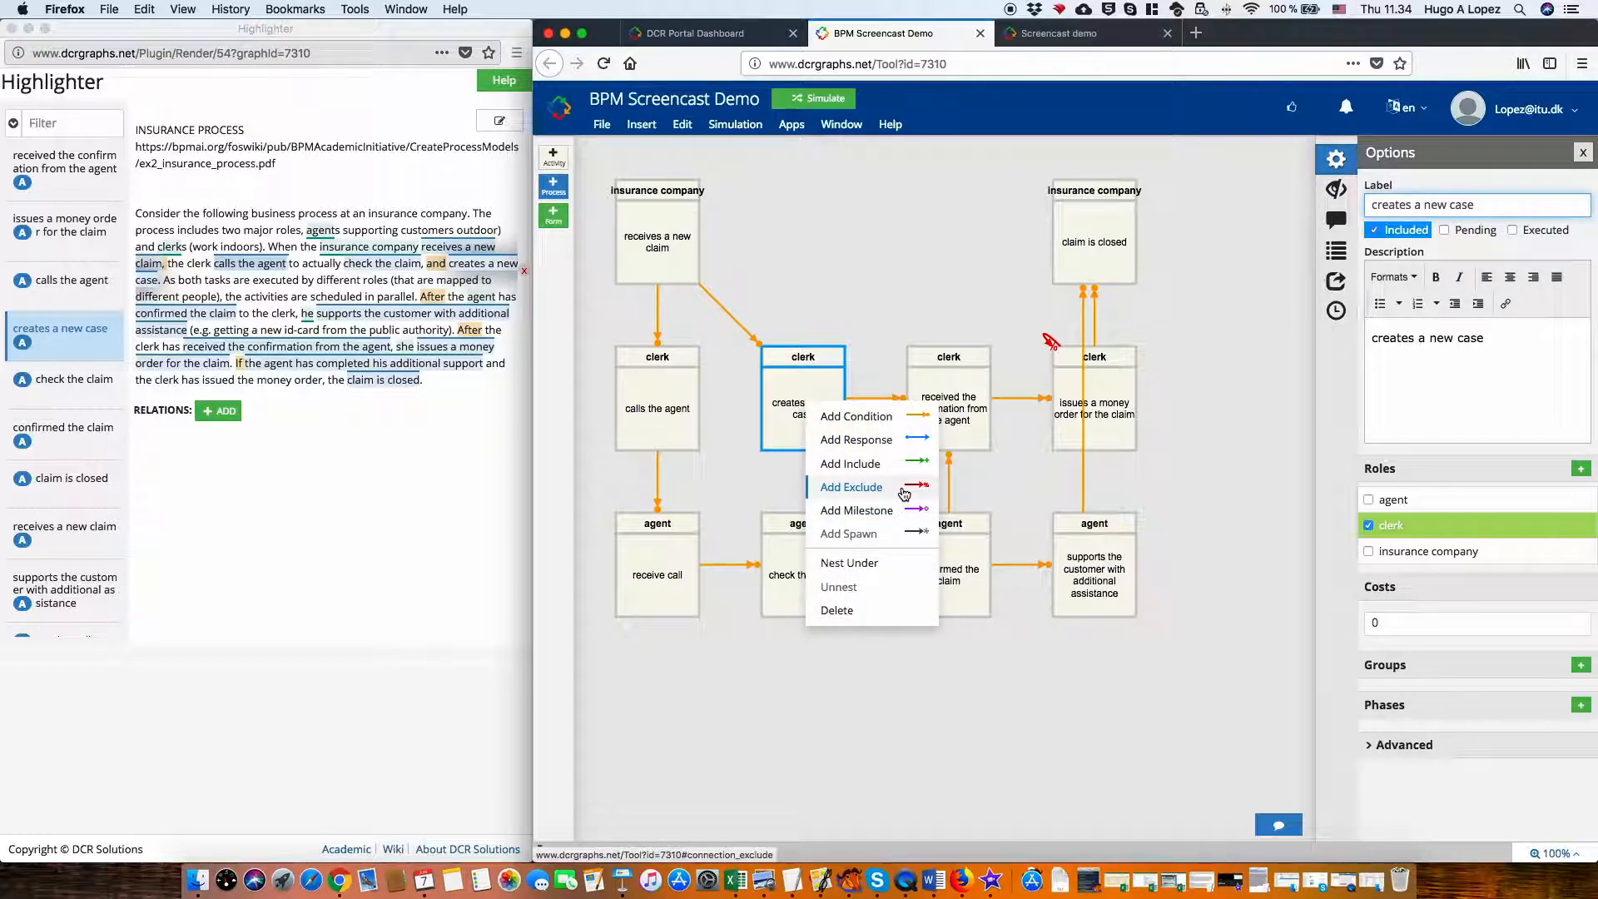
left_click(857, 485)
left_click(880, 242)
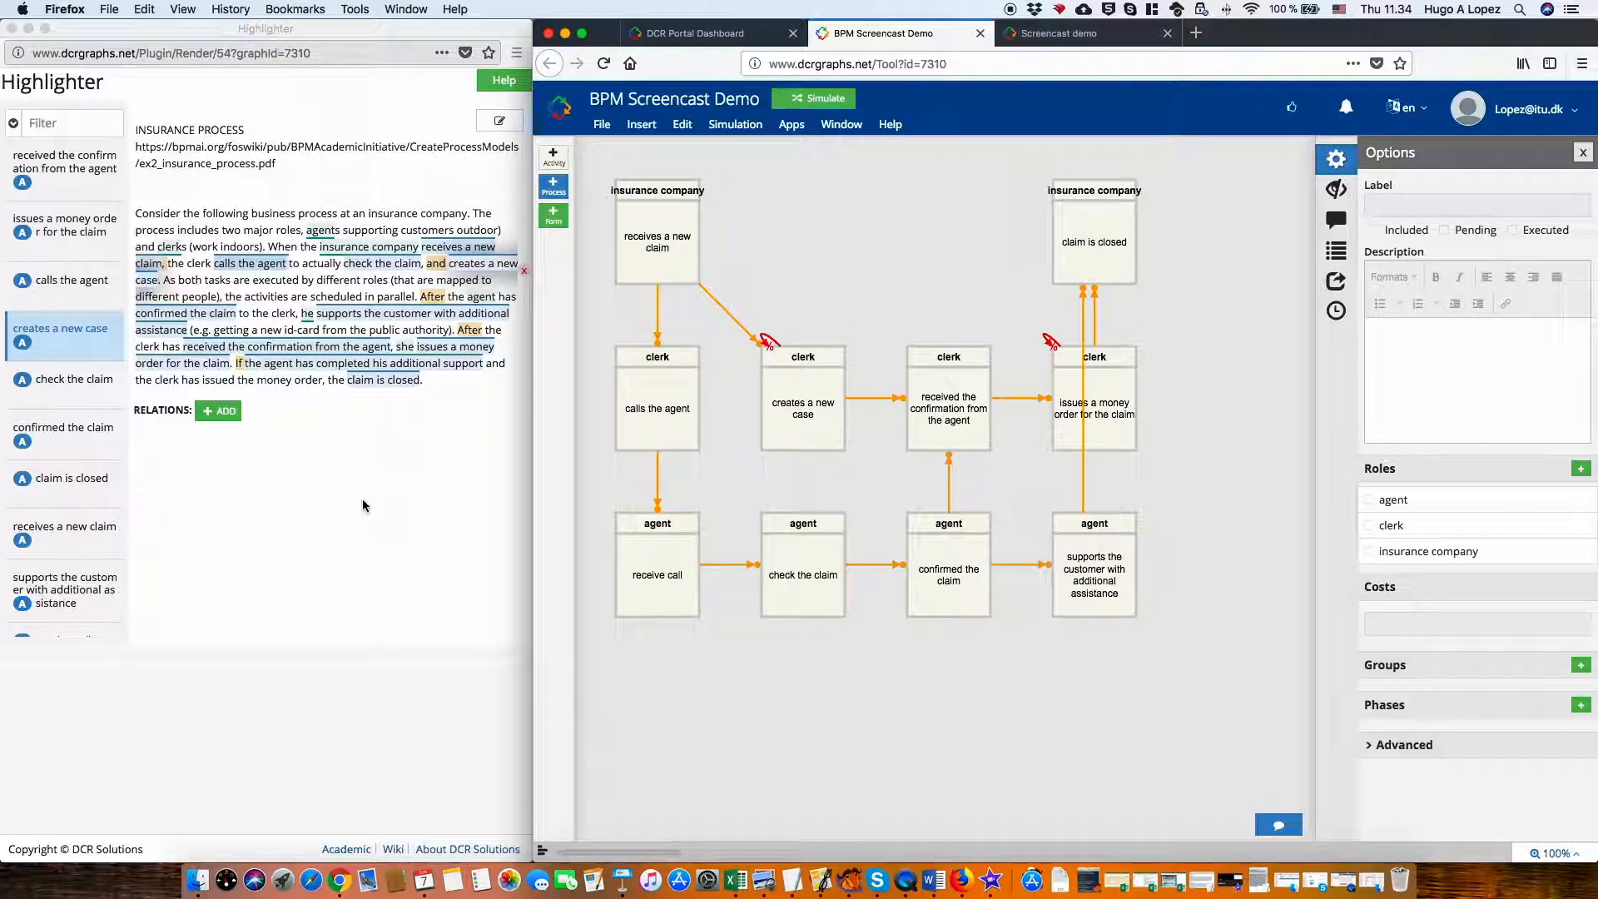
Reload the Highlighter page to refresh its list of relations.
left_click(362, 498)
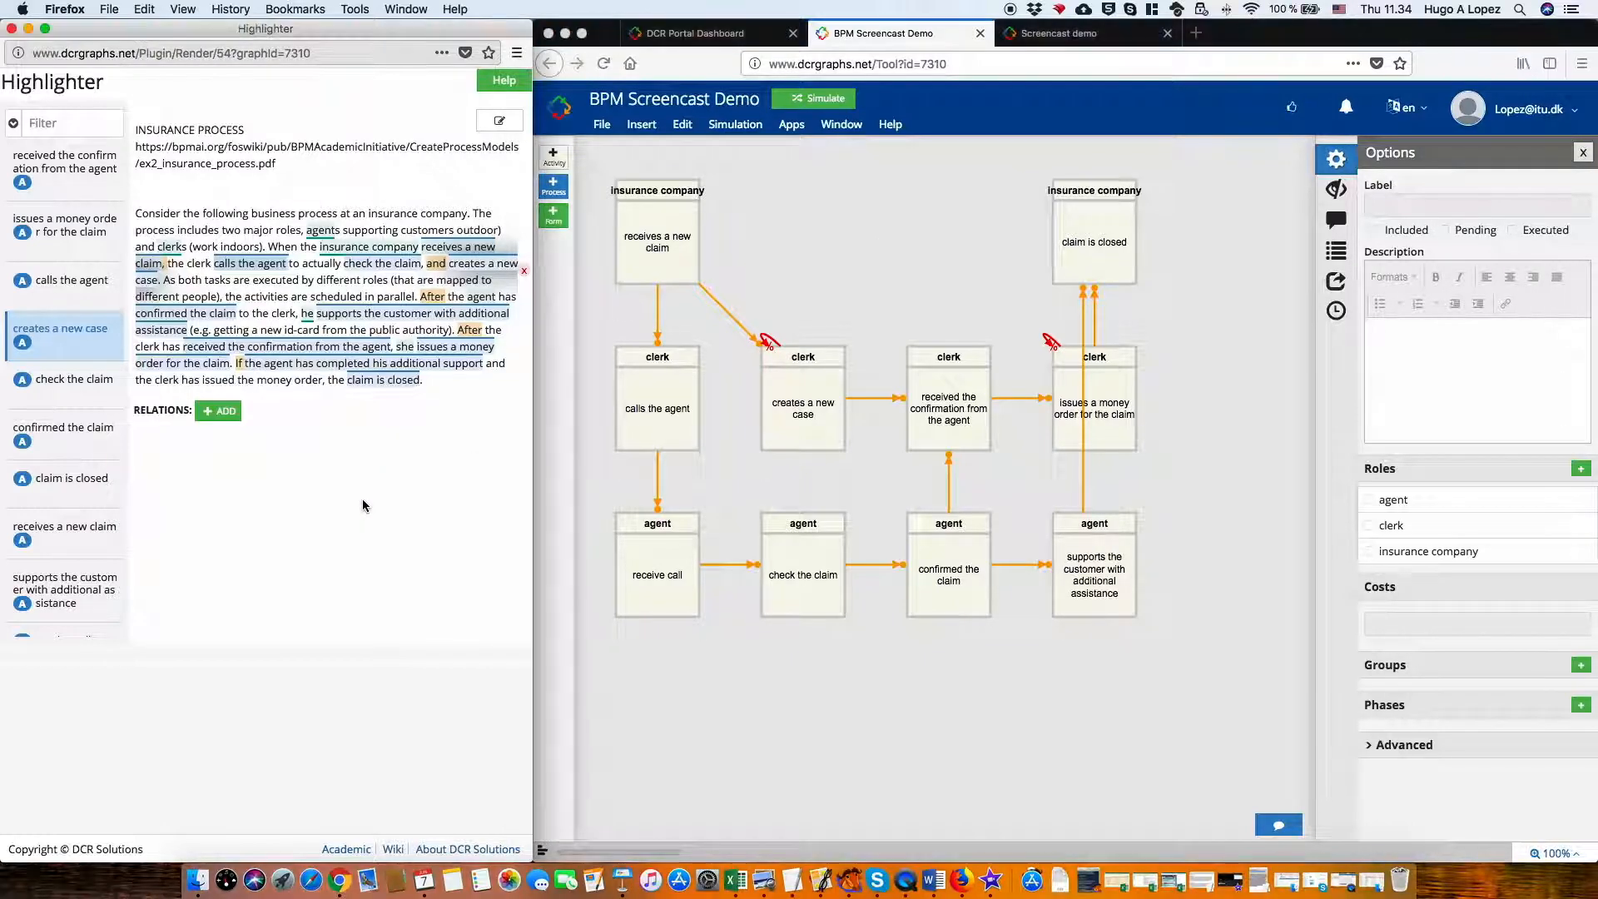
right_click(201, 508)
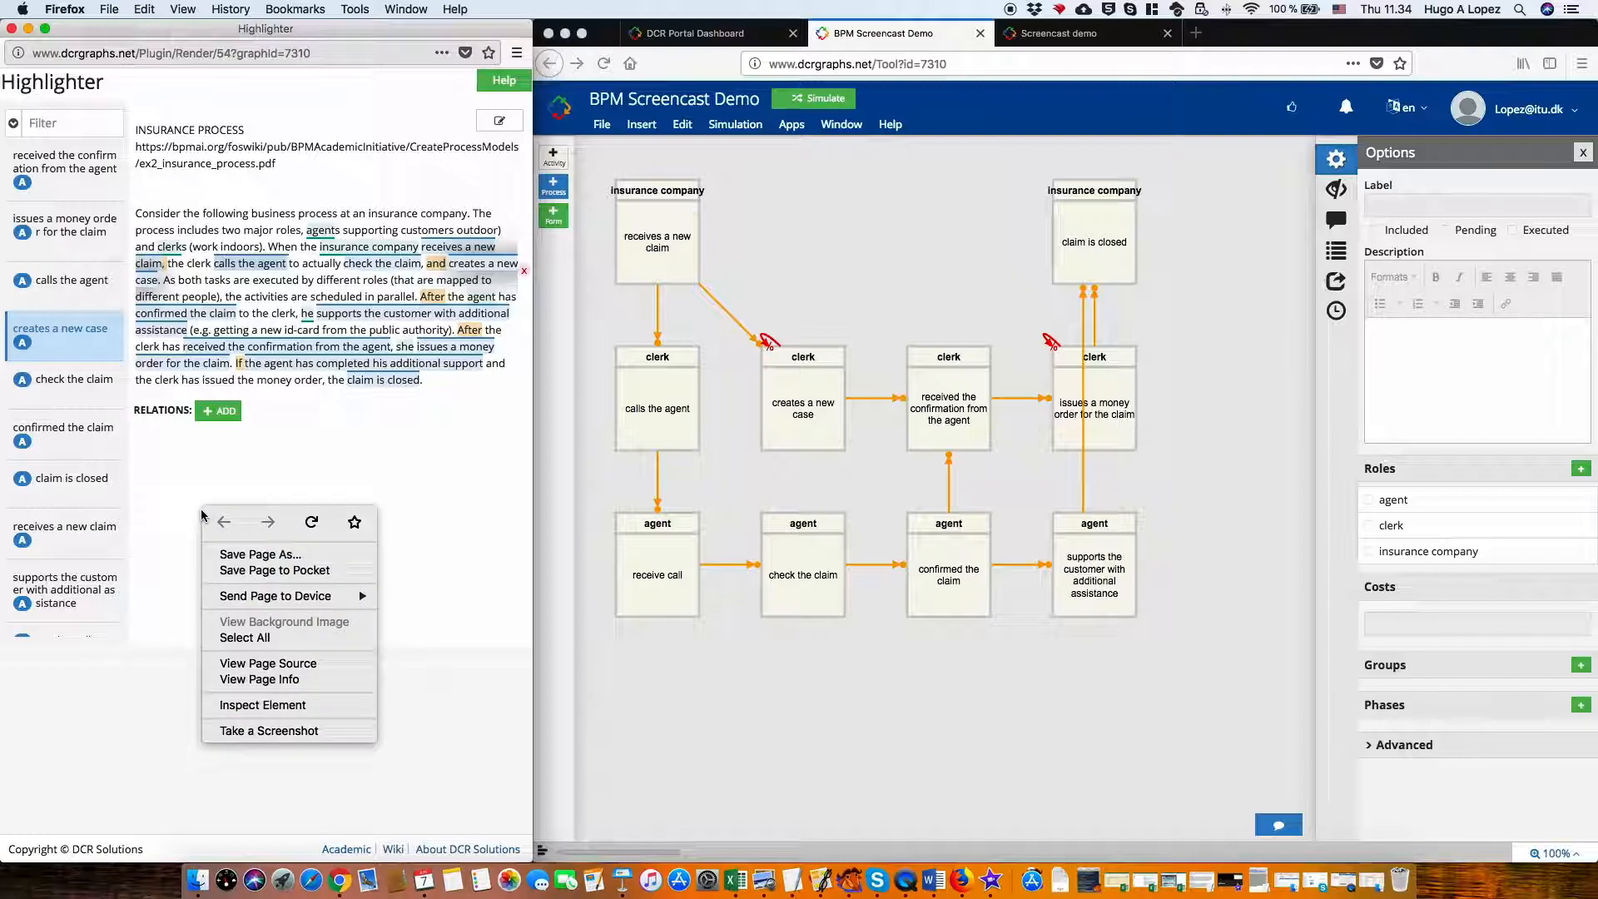
left_click(321, 525)
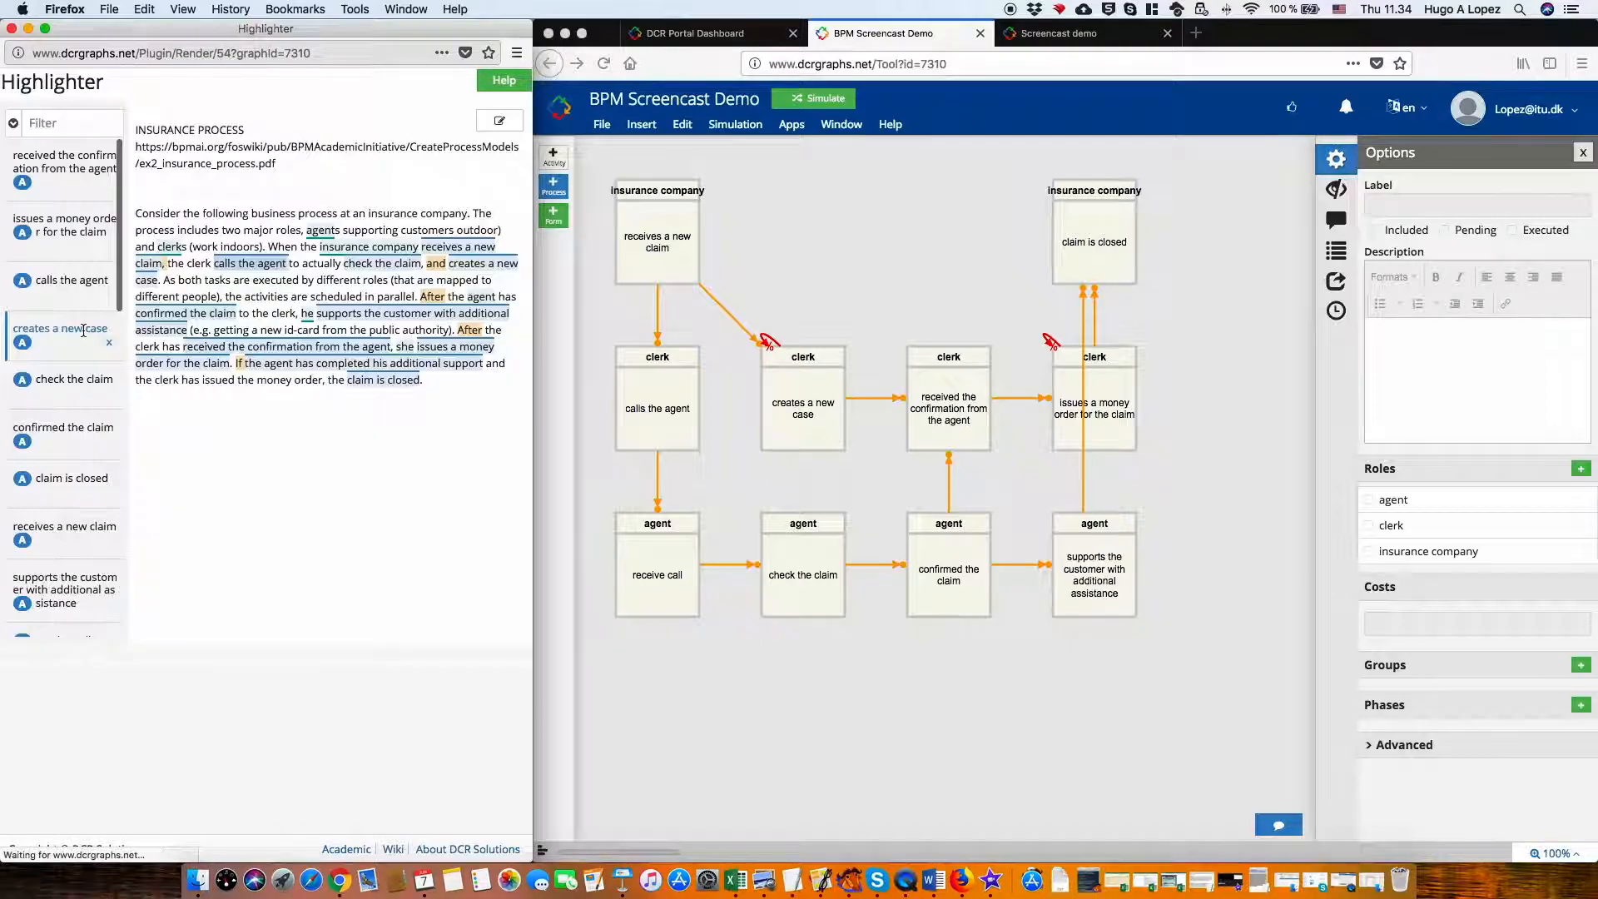
Examine the red relations without linked text, and view the details of the self-exclusion on "issues a money order for the claim".
scroll(83, 330, "down", 10)
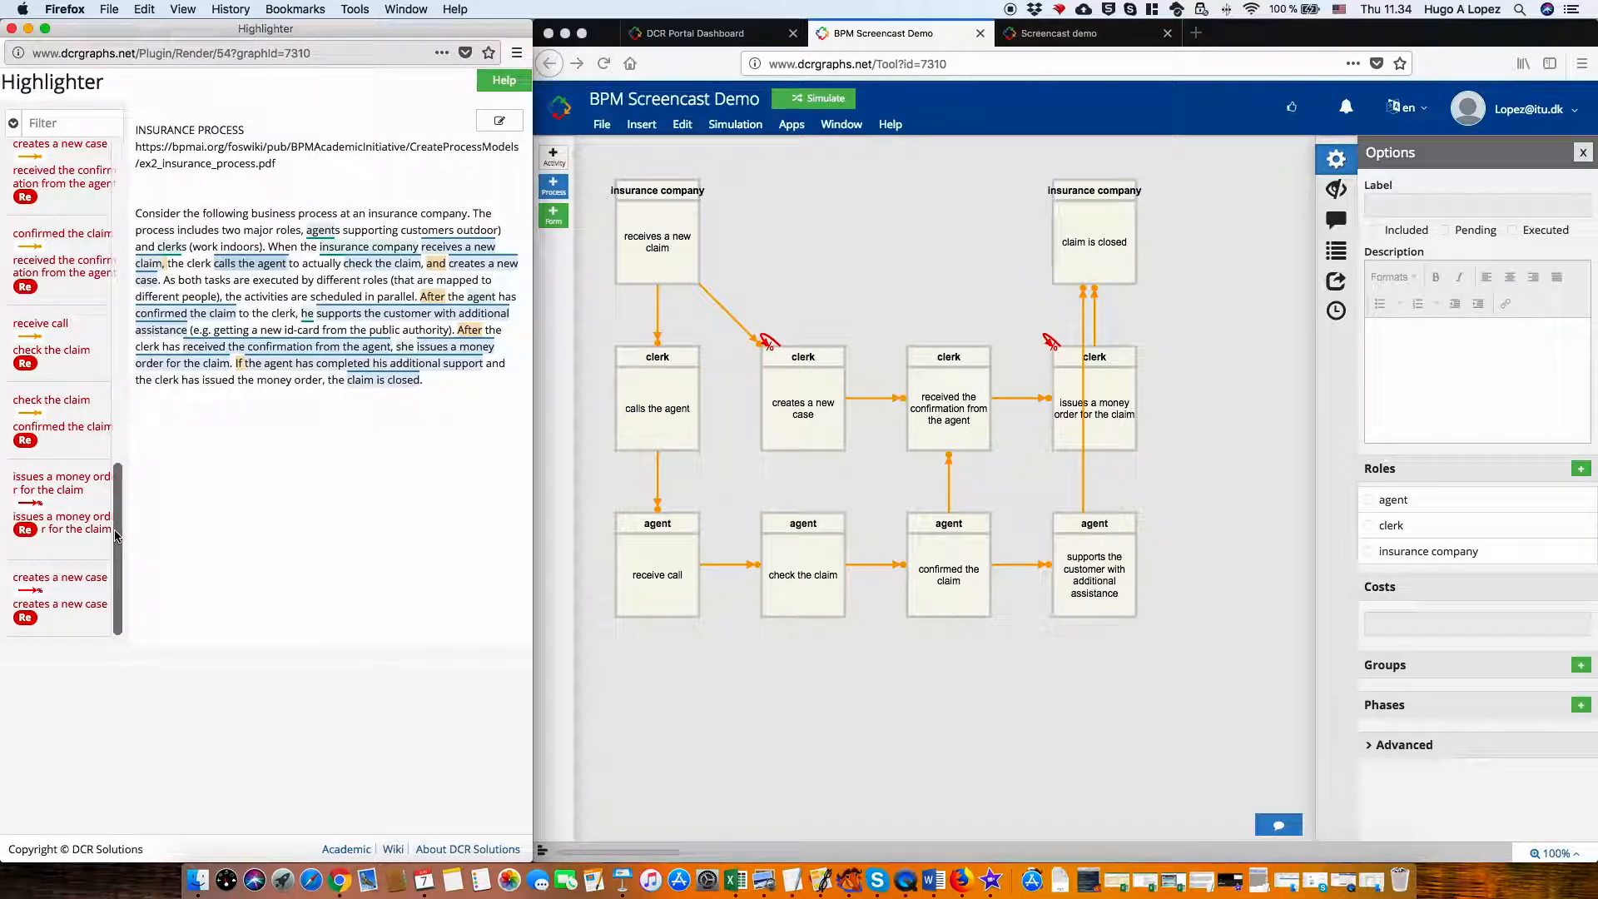
scroll(73, 563, "up", 6)
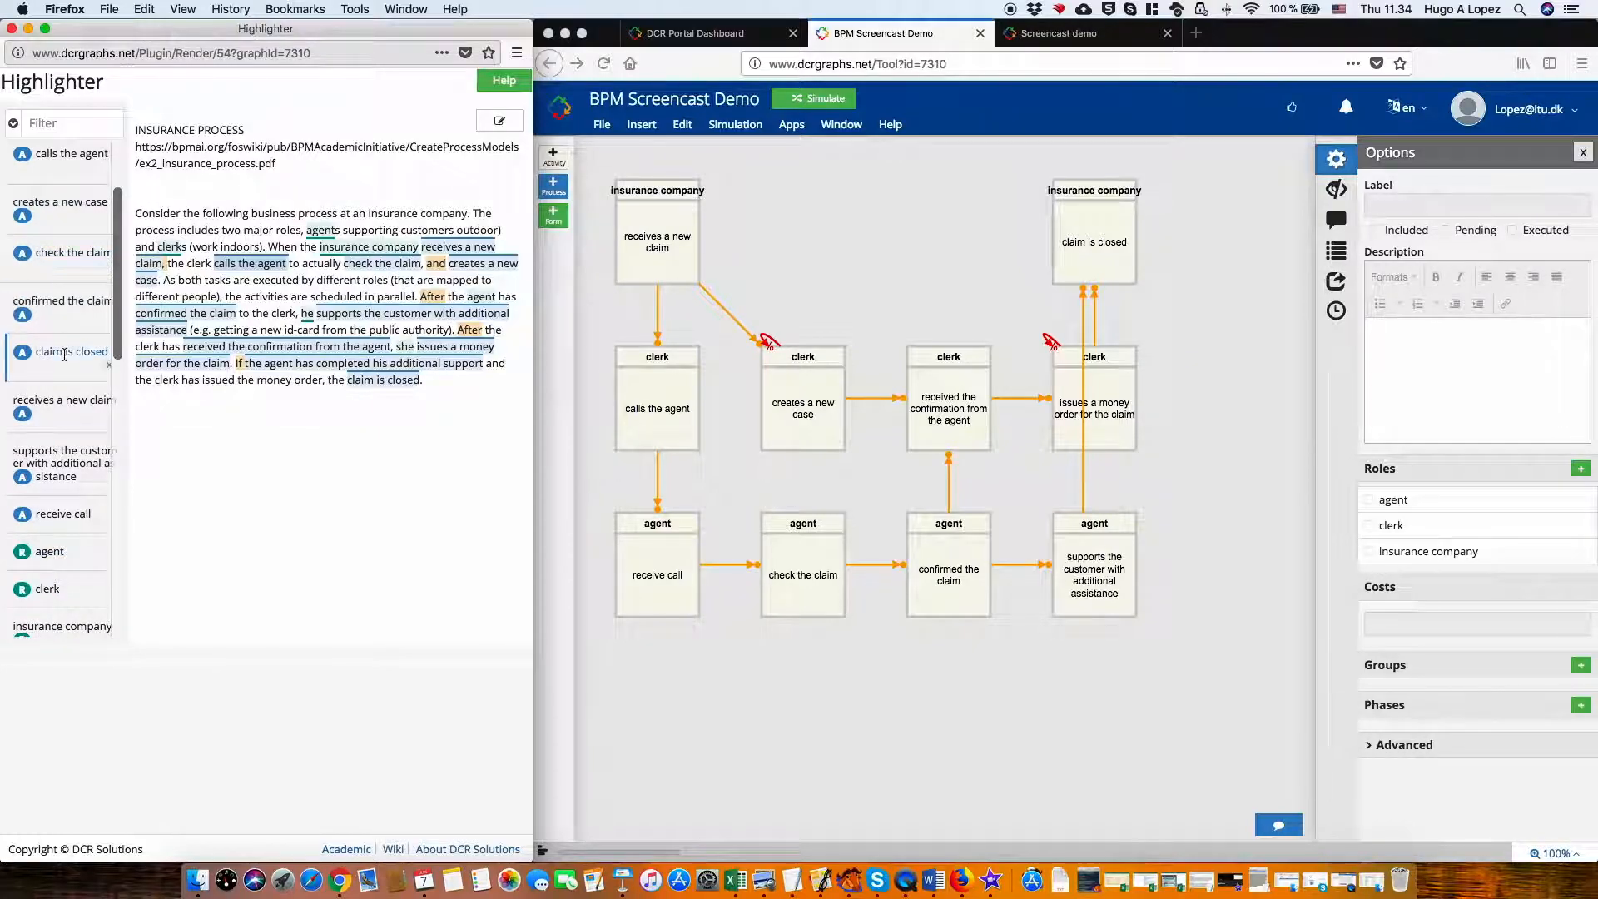
scroll(64, 353, "up", 1)
scroll(63, 353, "down", 8)
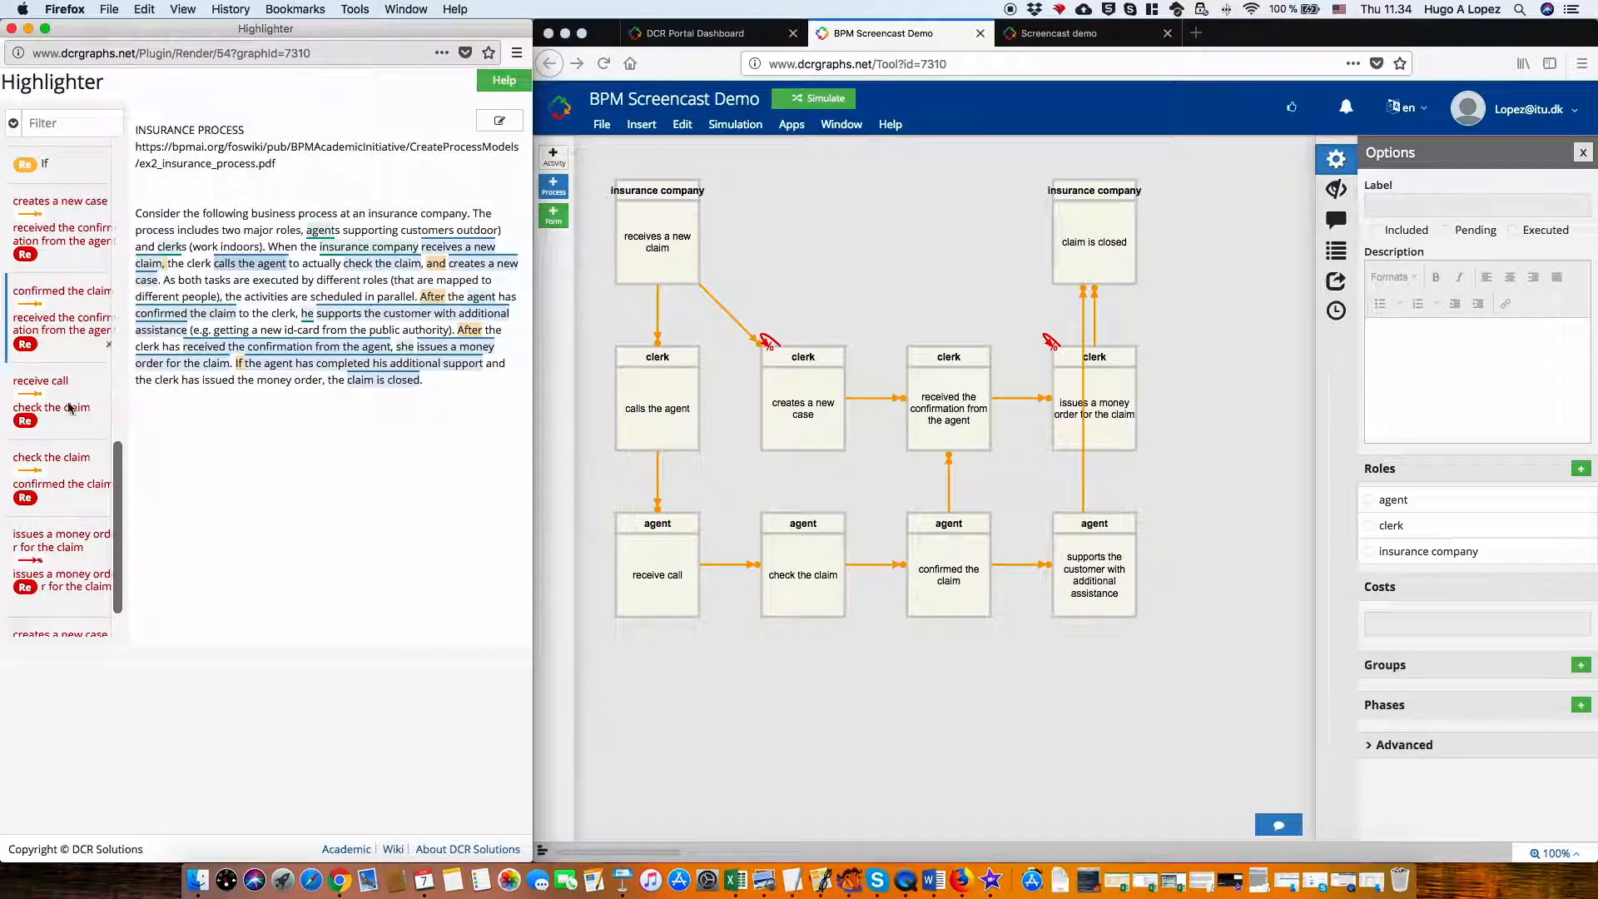
scroll(71, 434, "down", 2)
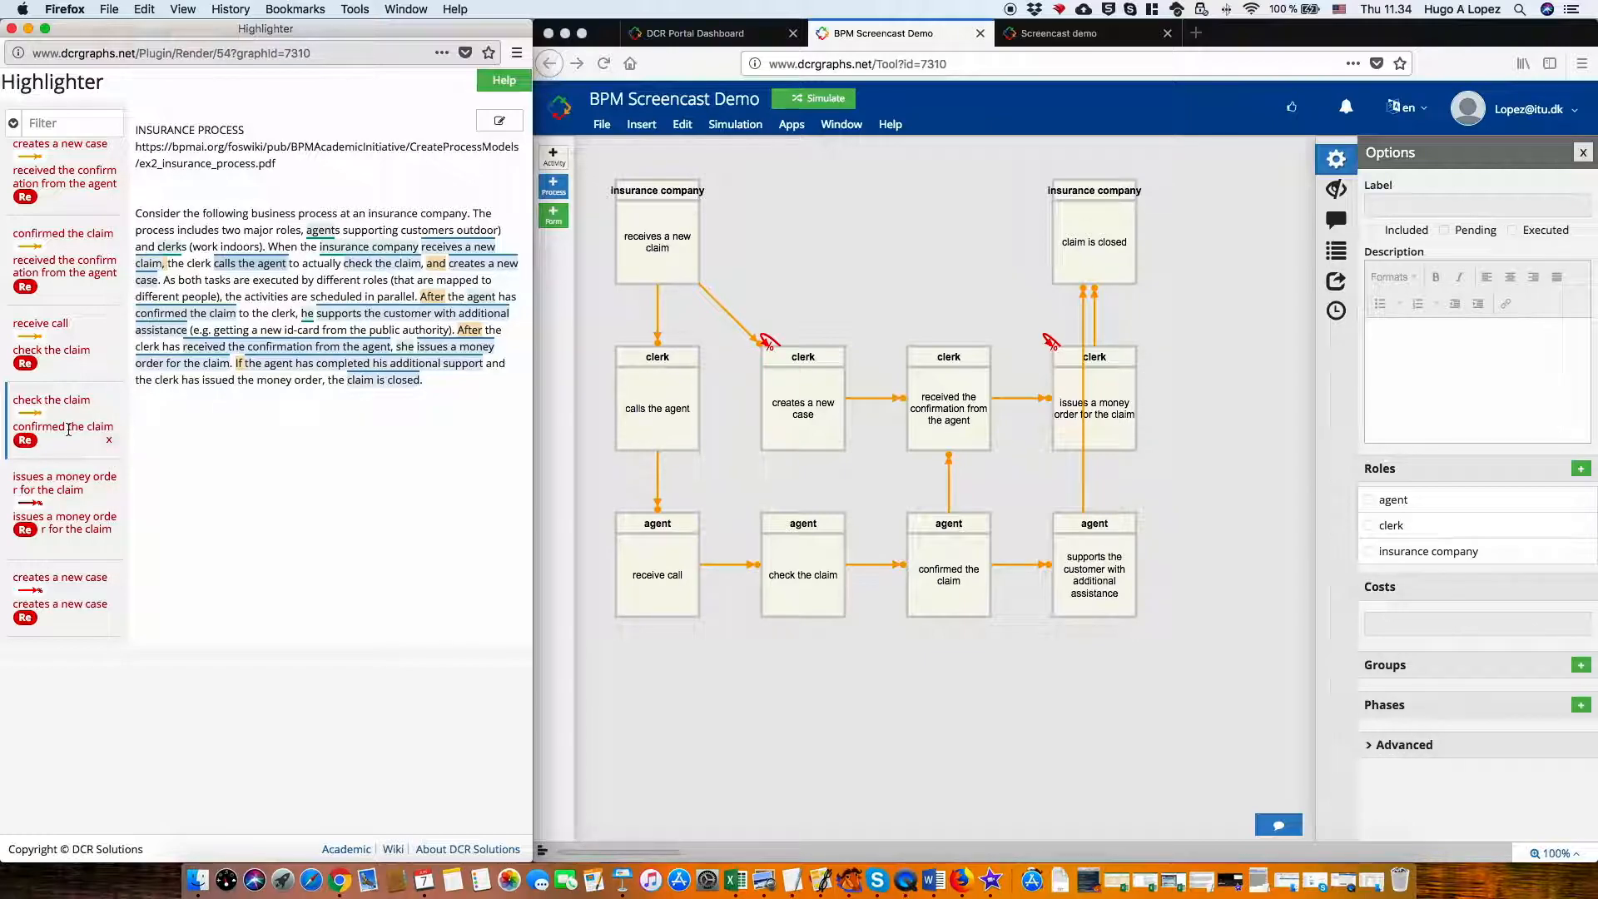
left_click(70, 509)
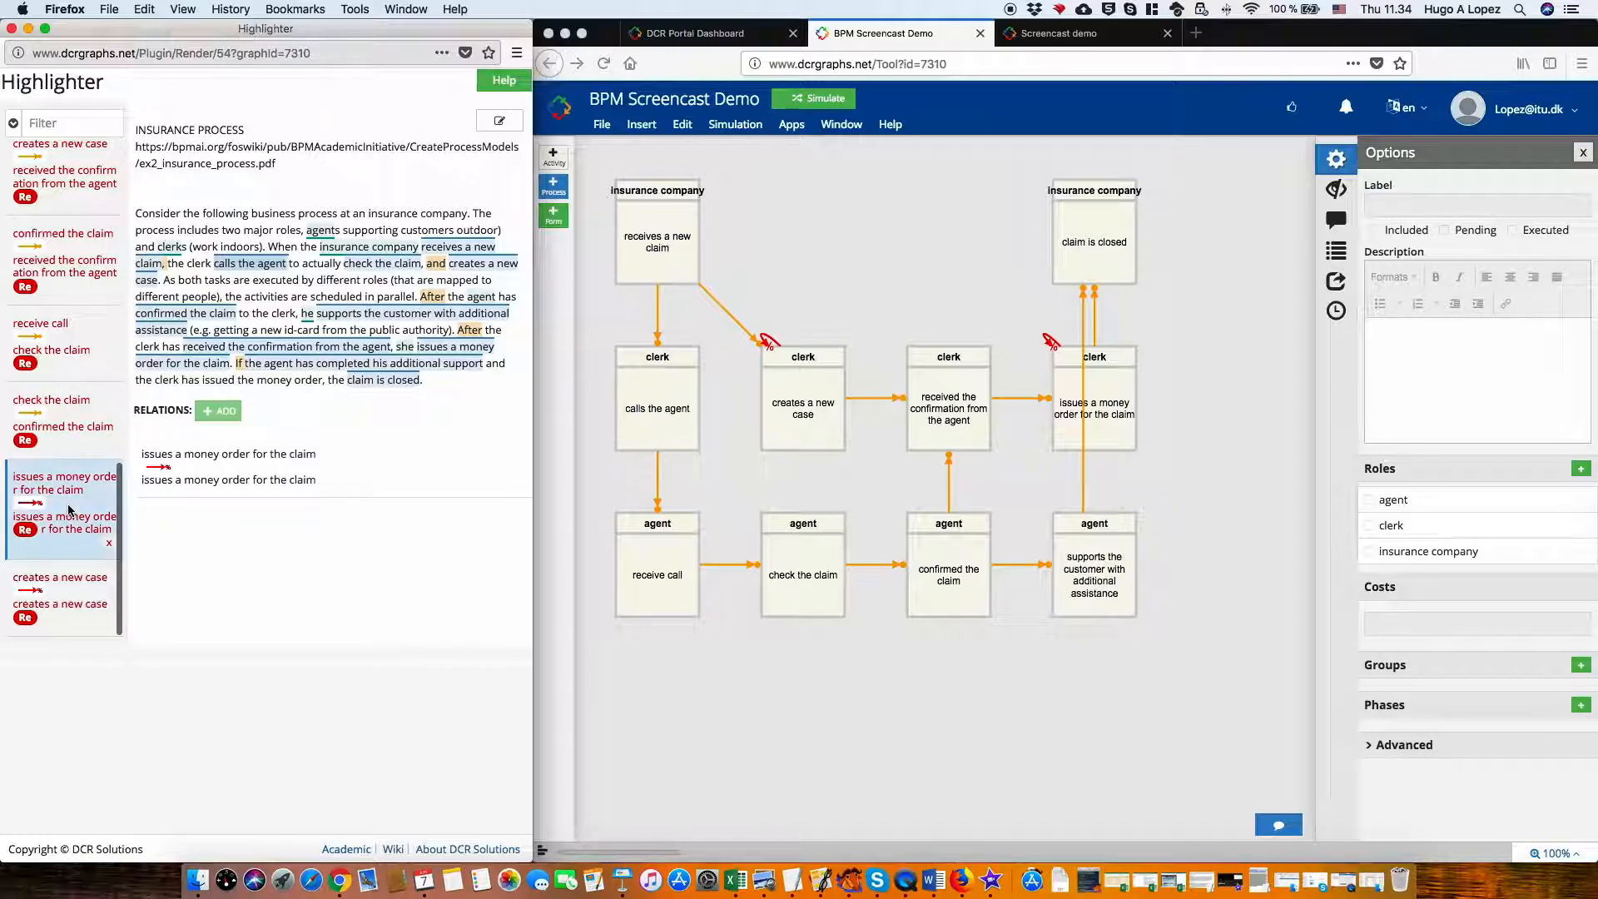
left_click(252, 463)
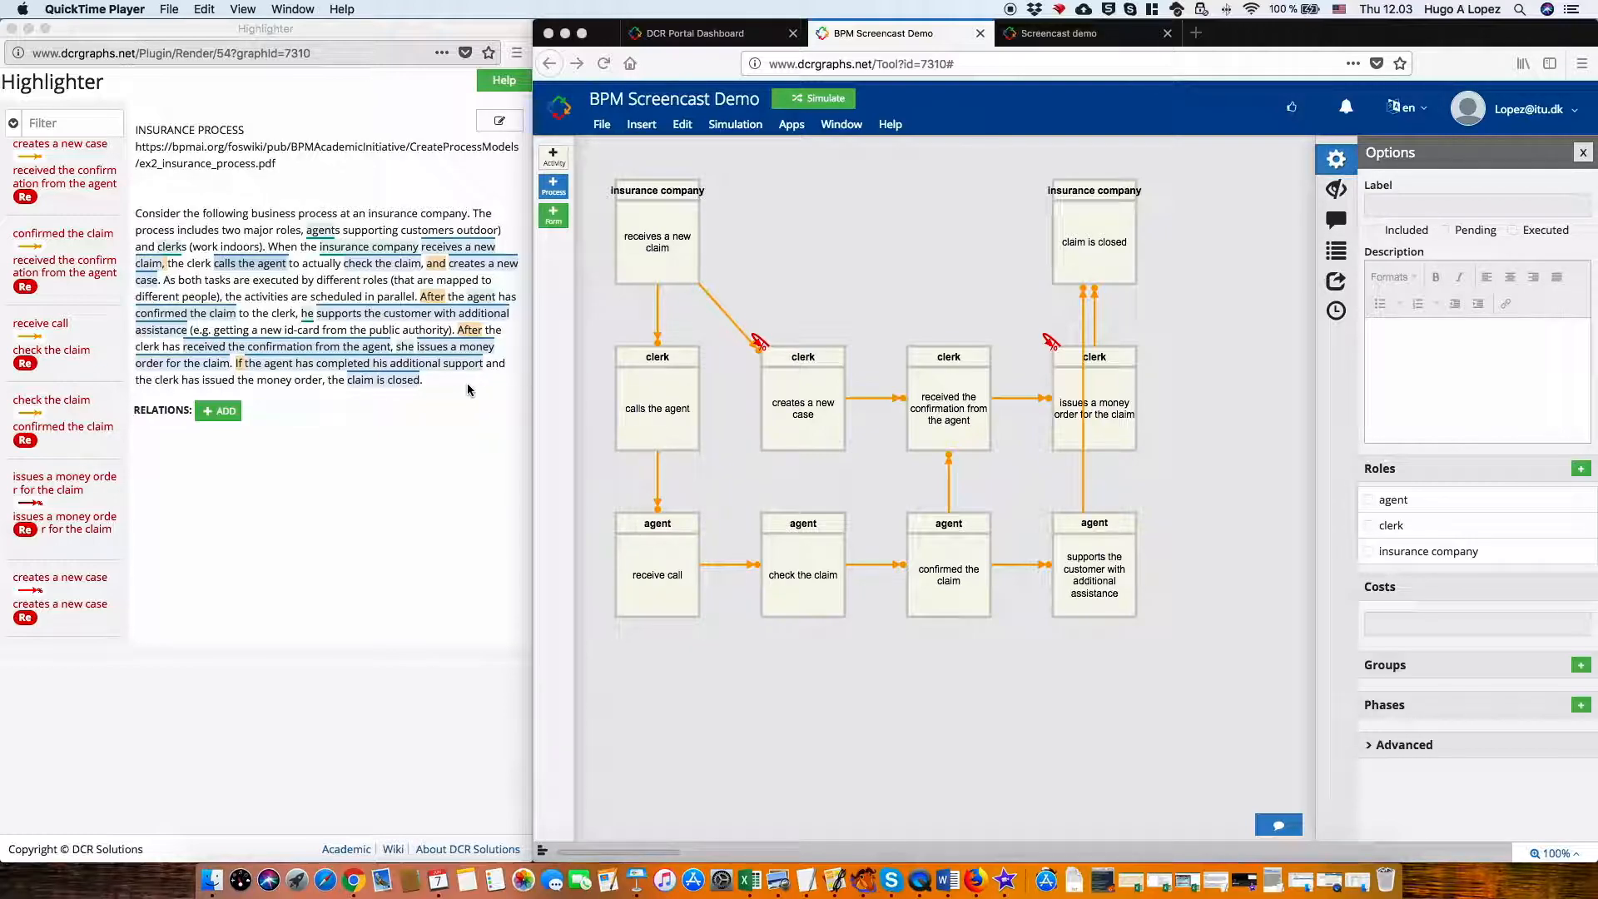
left_click(977, 704)
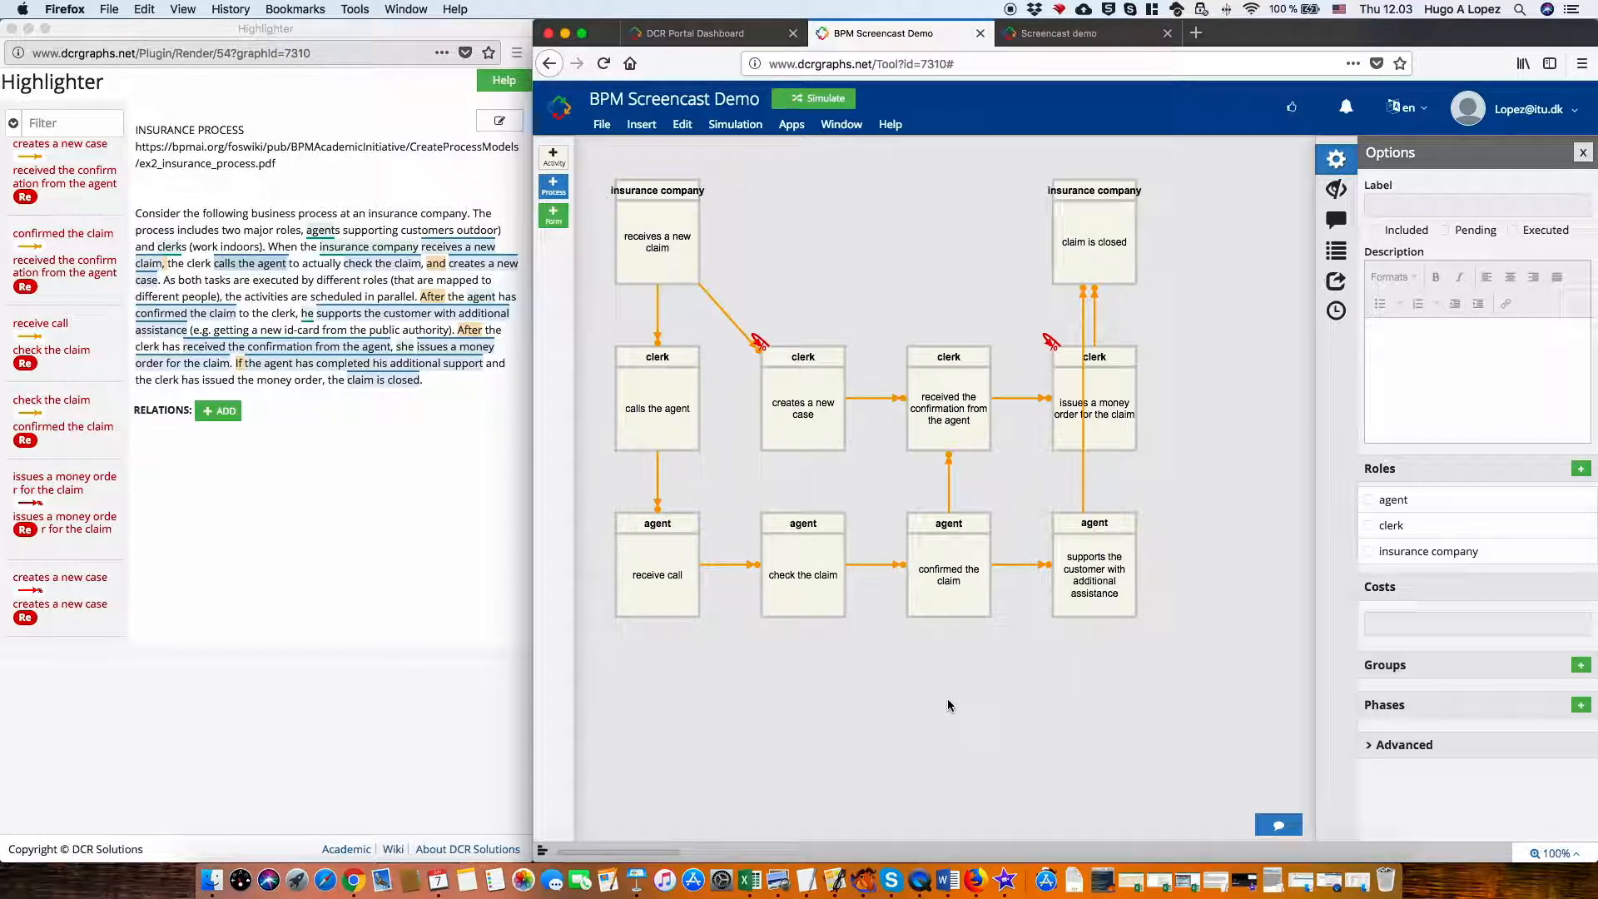
Add an activity labelled "Getting a new Id card" and place it directly below "supports the customer with additional assistance".
right_click(921, 680)
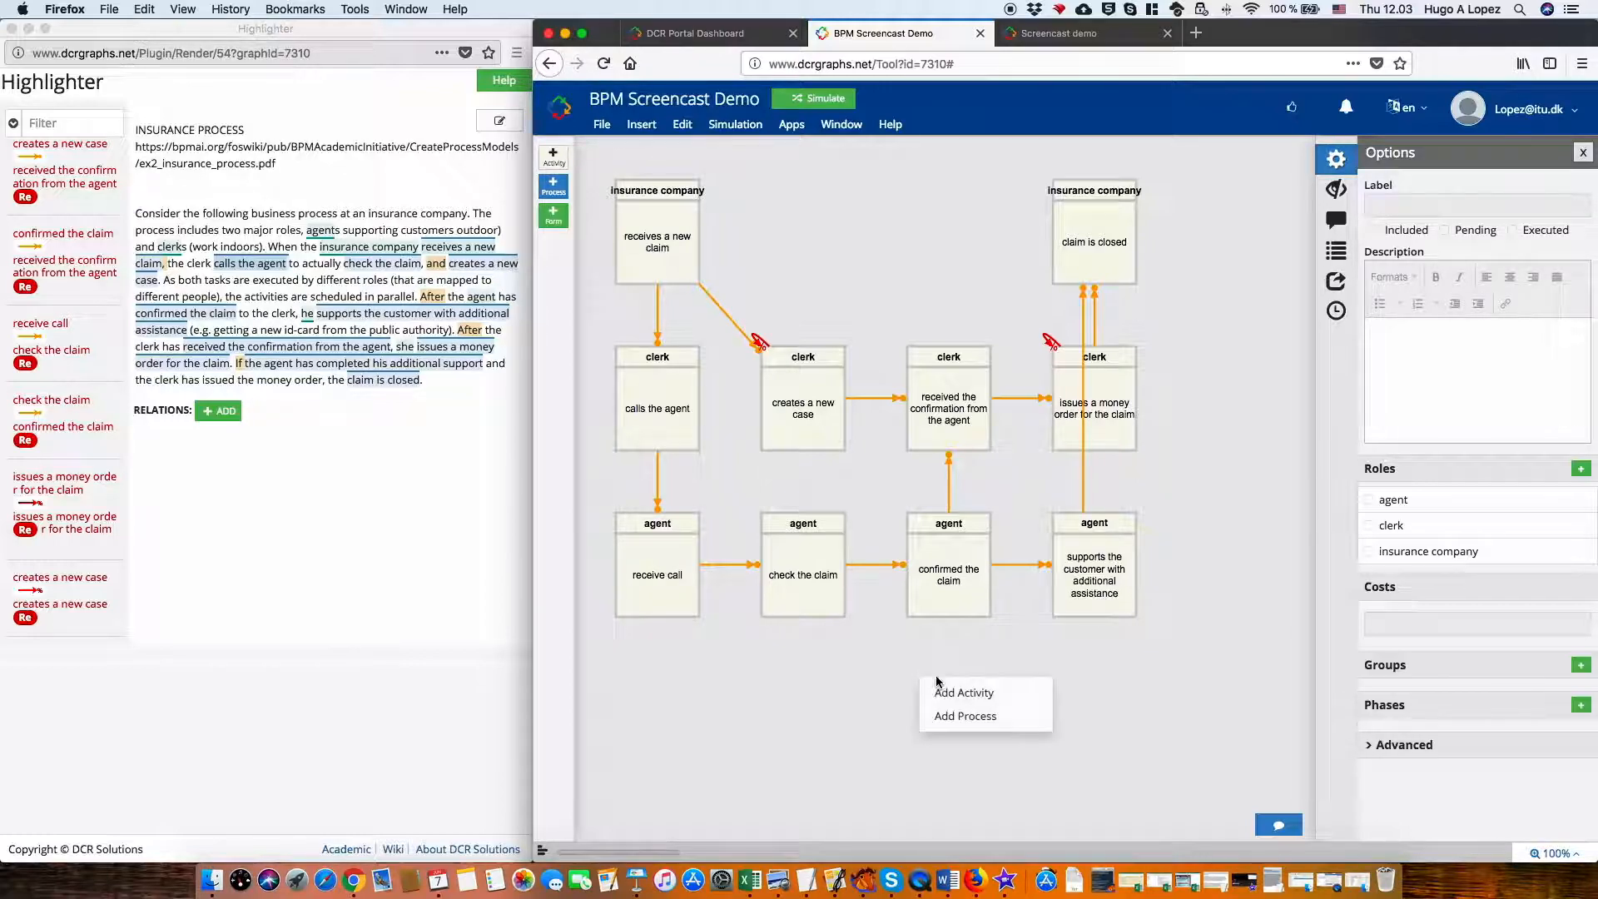
left_click(995, 694)
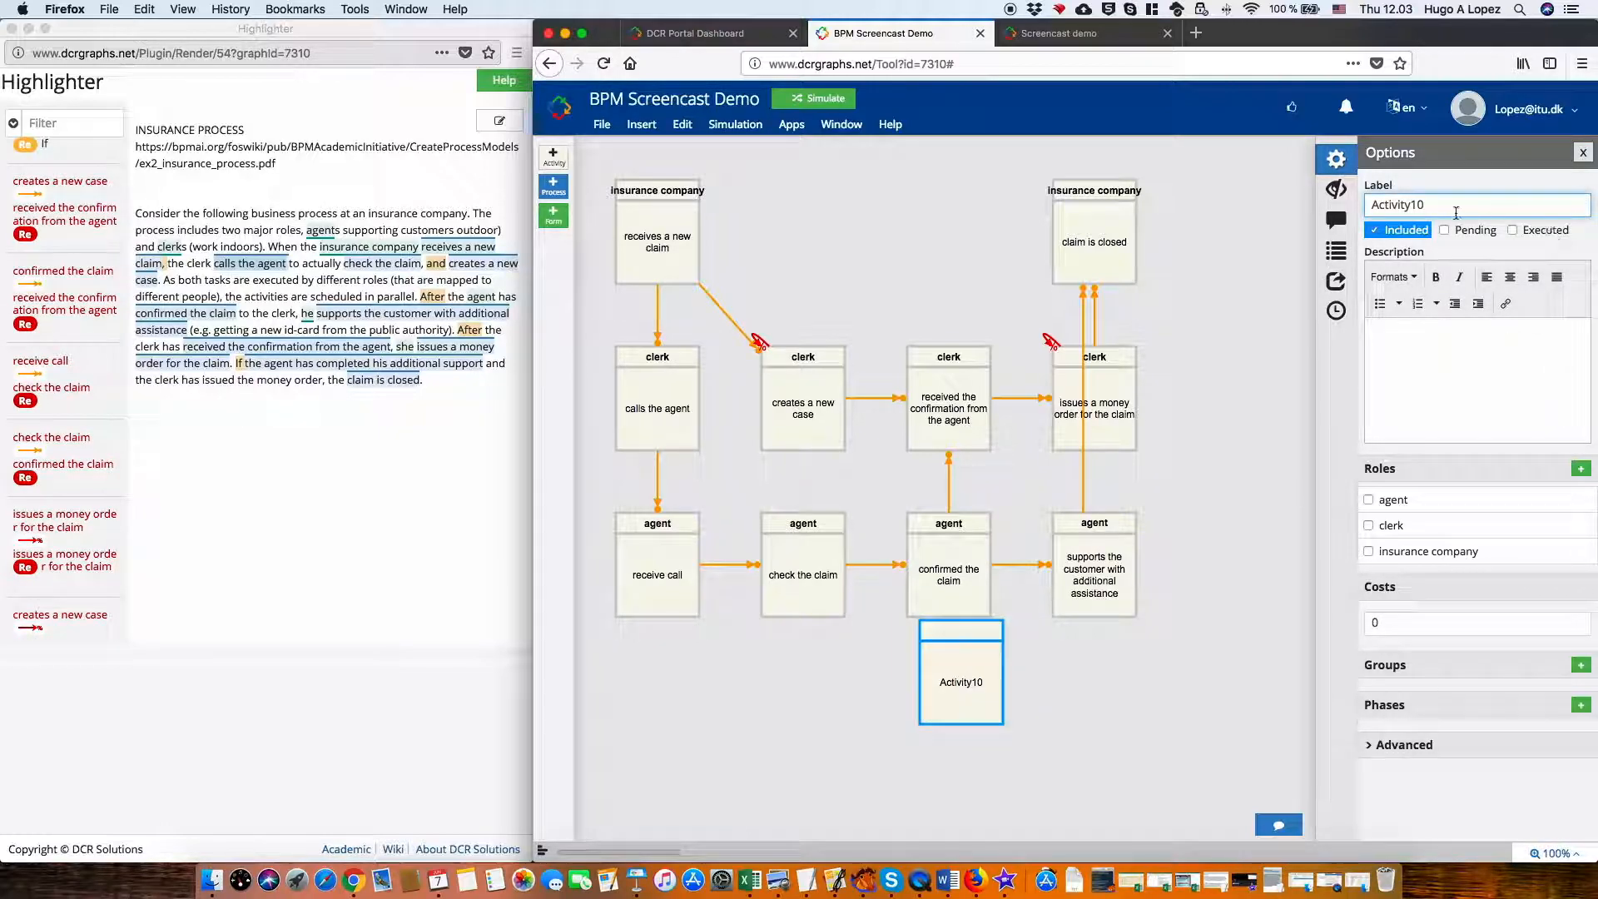
double_click(1426, 205)
type("Getting a new Id")
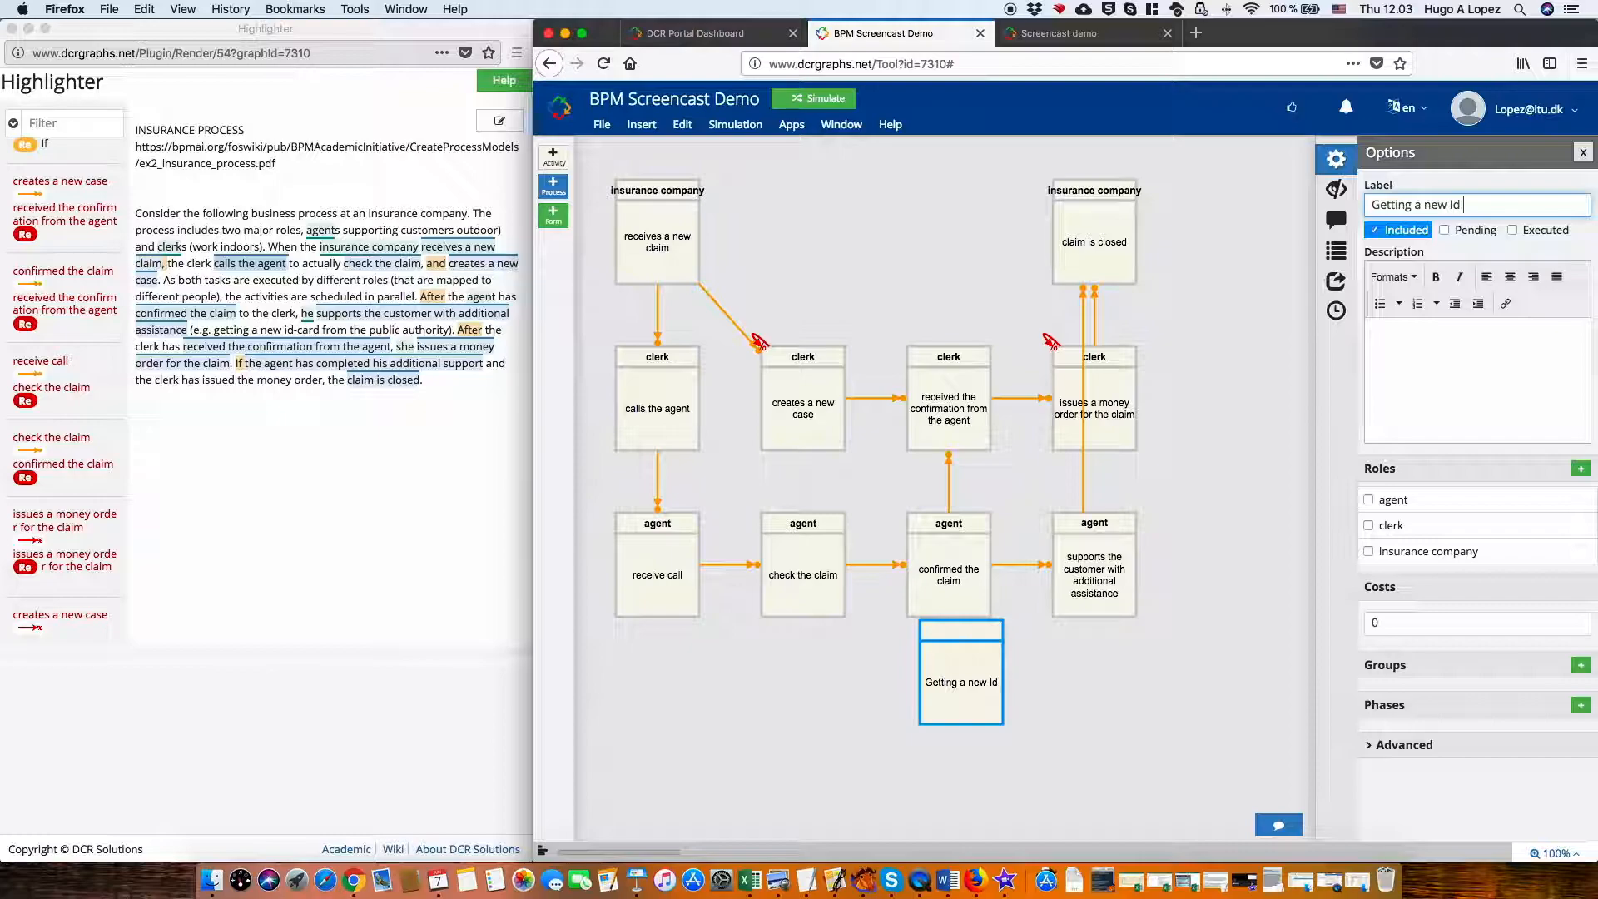
type(" card")
left_click(1159, 636)
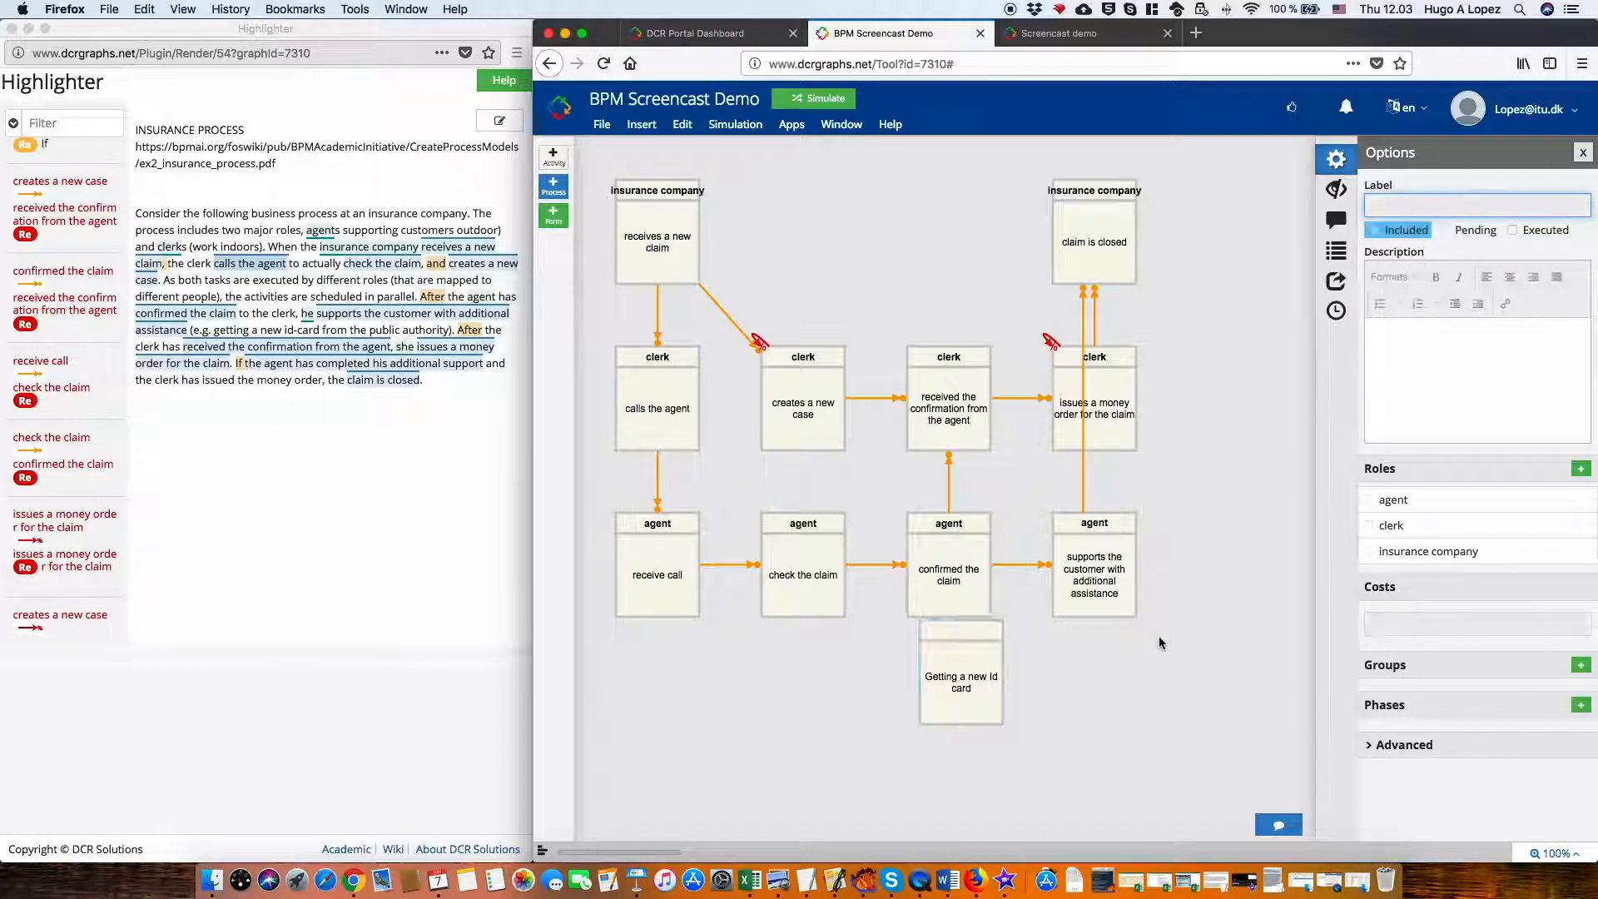
left_click_drag(999, 663, 1118, 687)
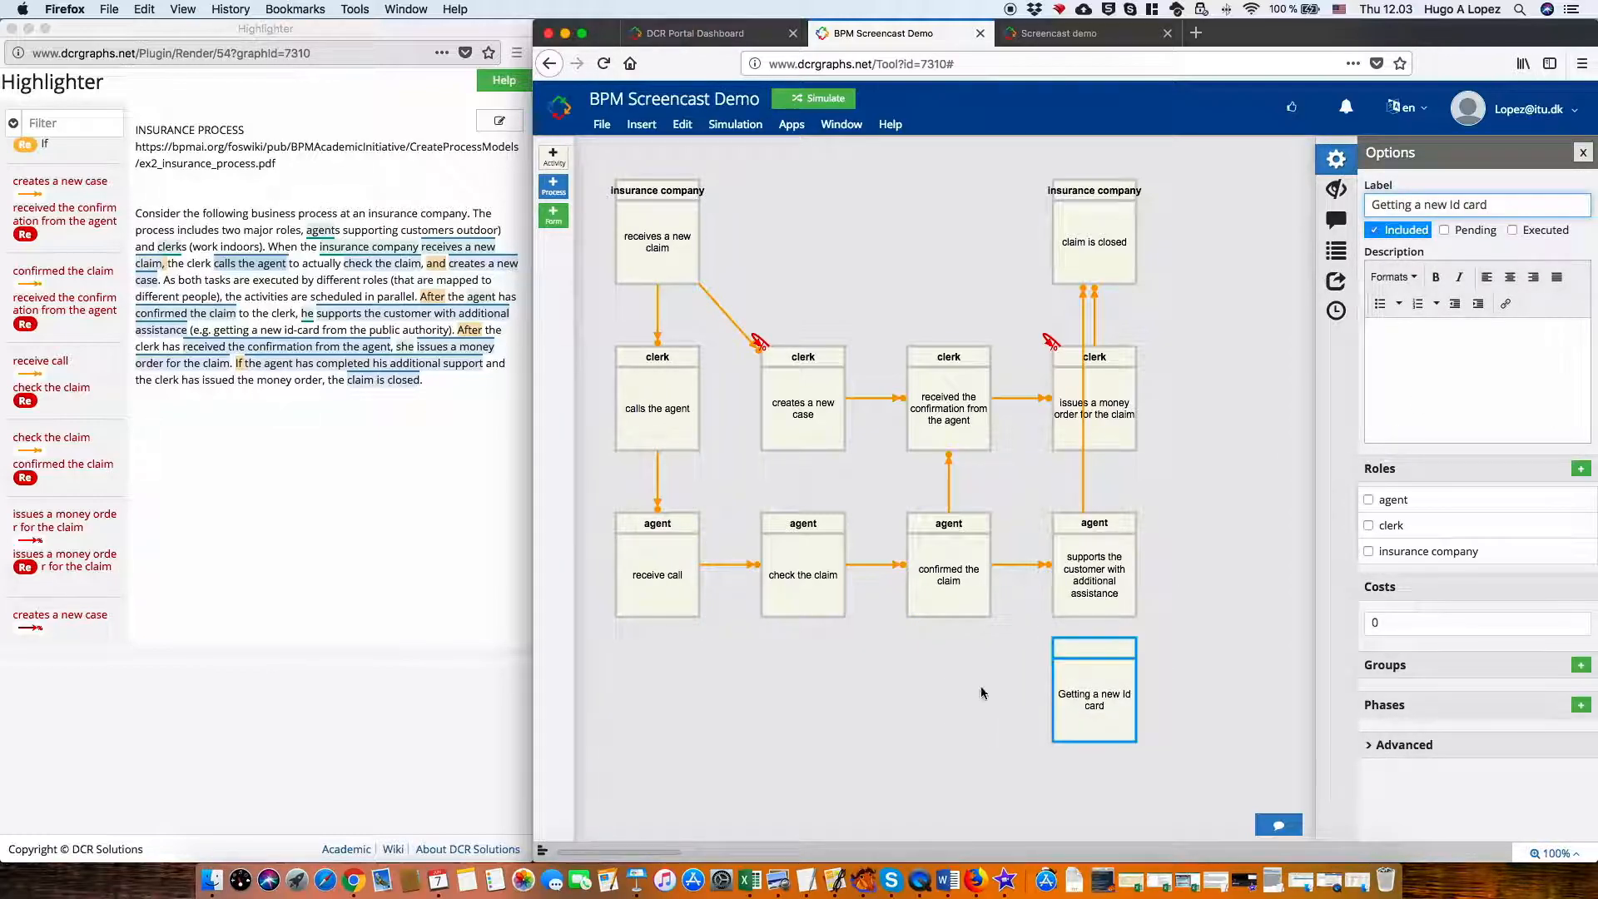
Add an activity "Block old id card" below "confirmed the claim", with a condition relation from it to "Getting a new Id card".
left_click(948, 689)
right_click(945, 690)
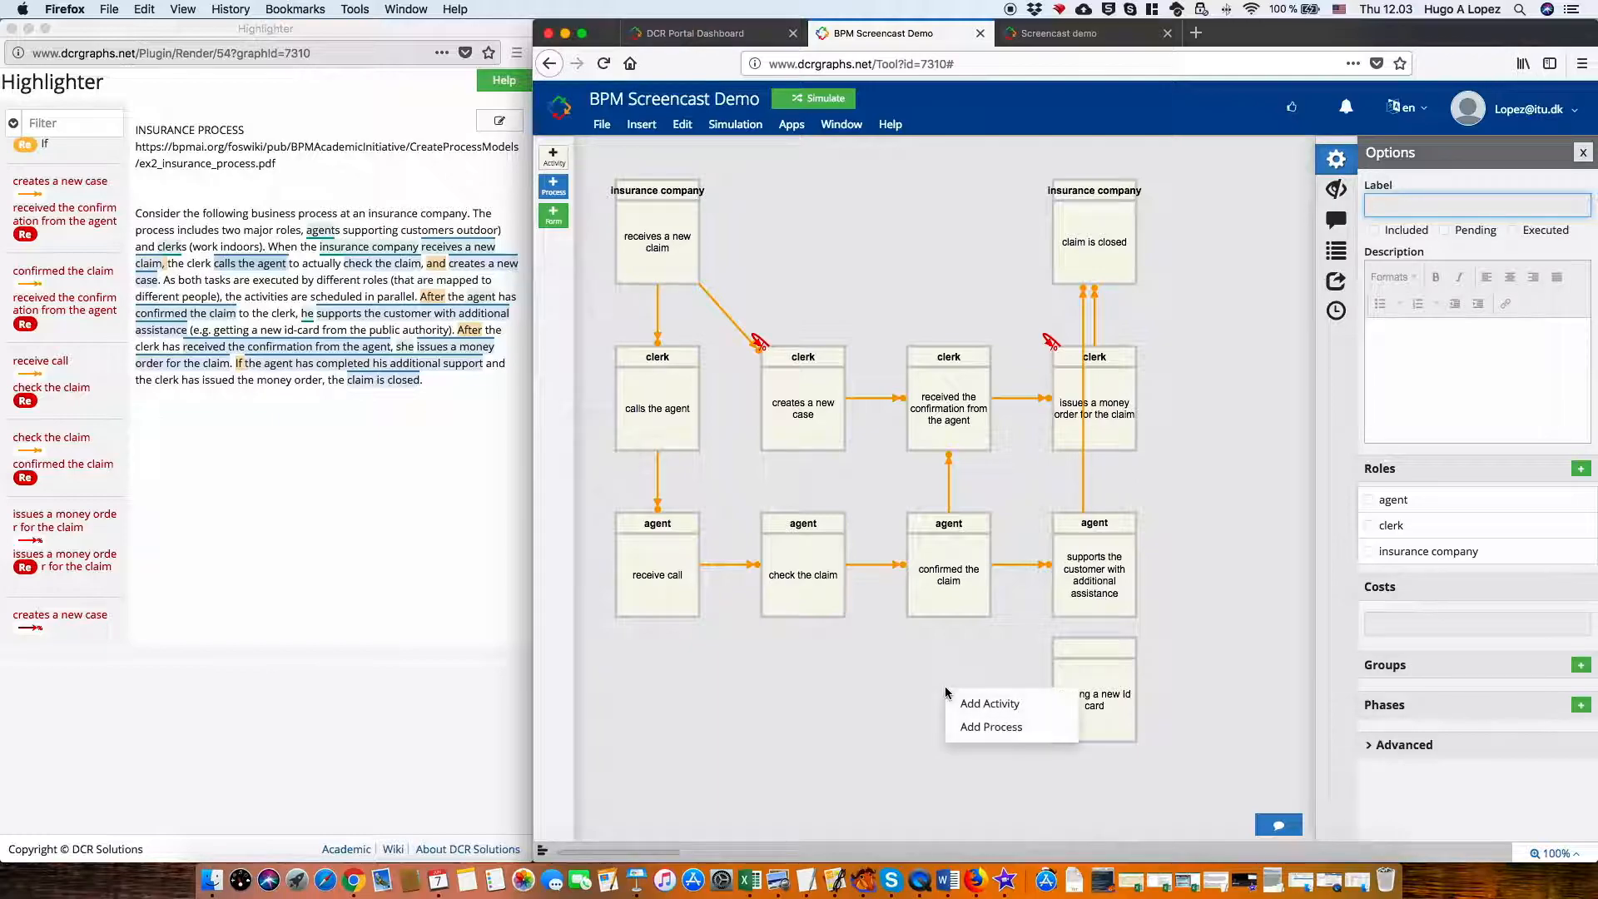
left_click(986, 710)
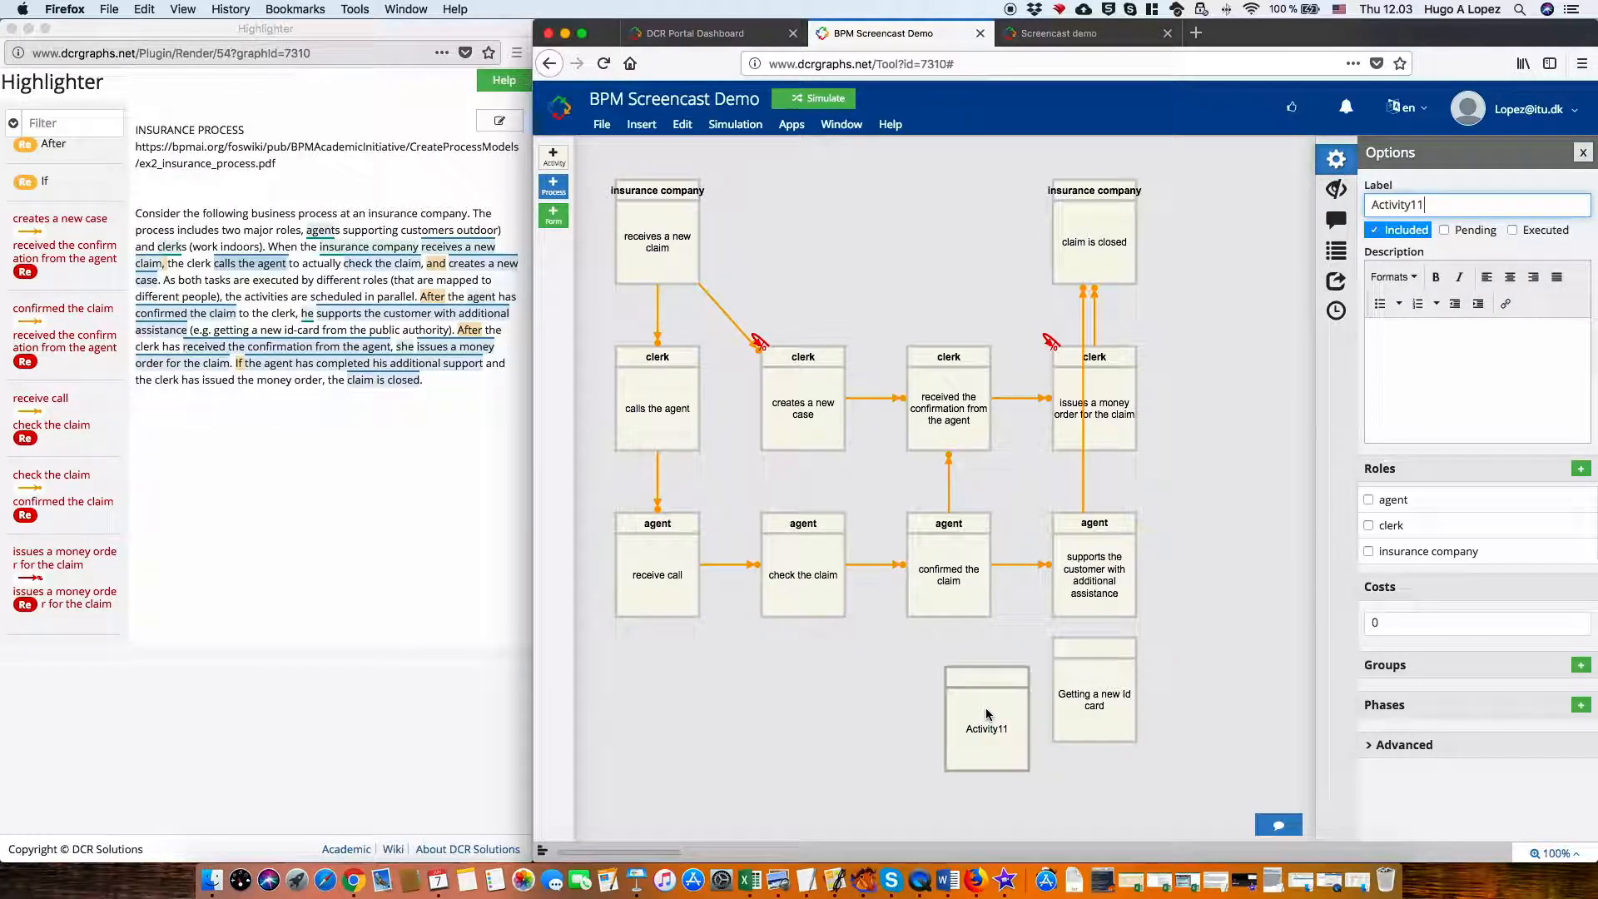
key("super+a")
type("Block old id card")
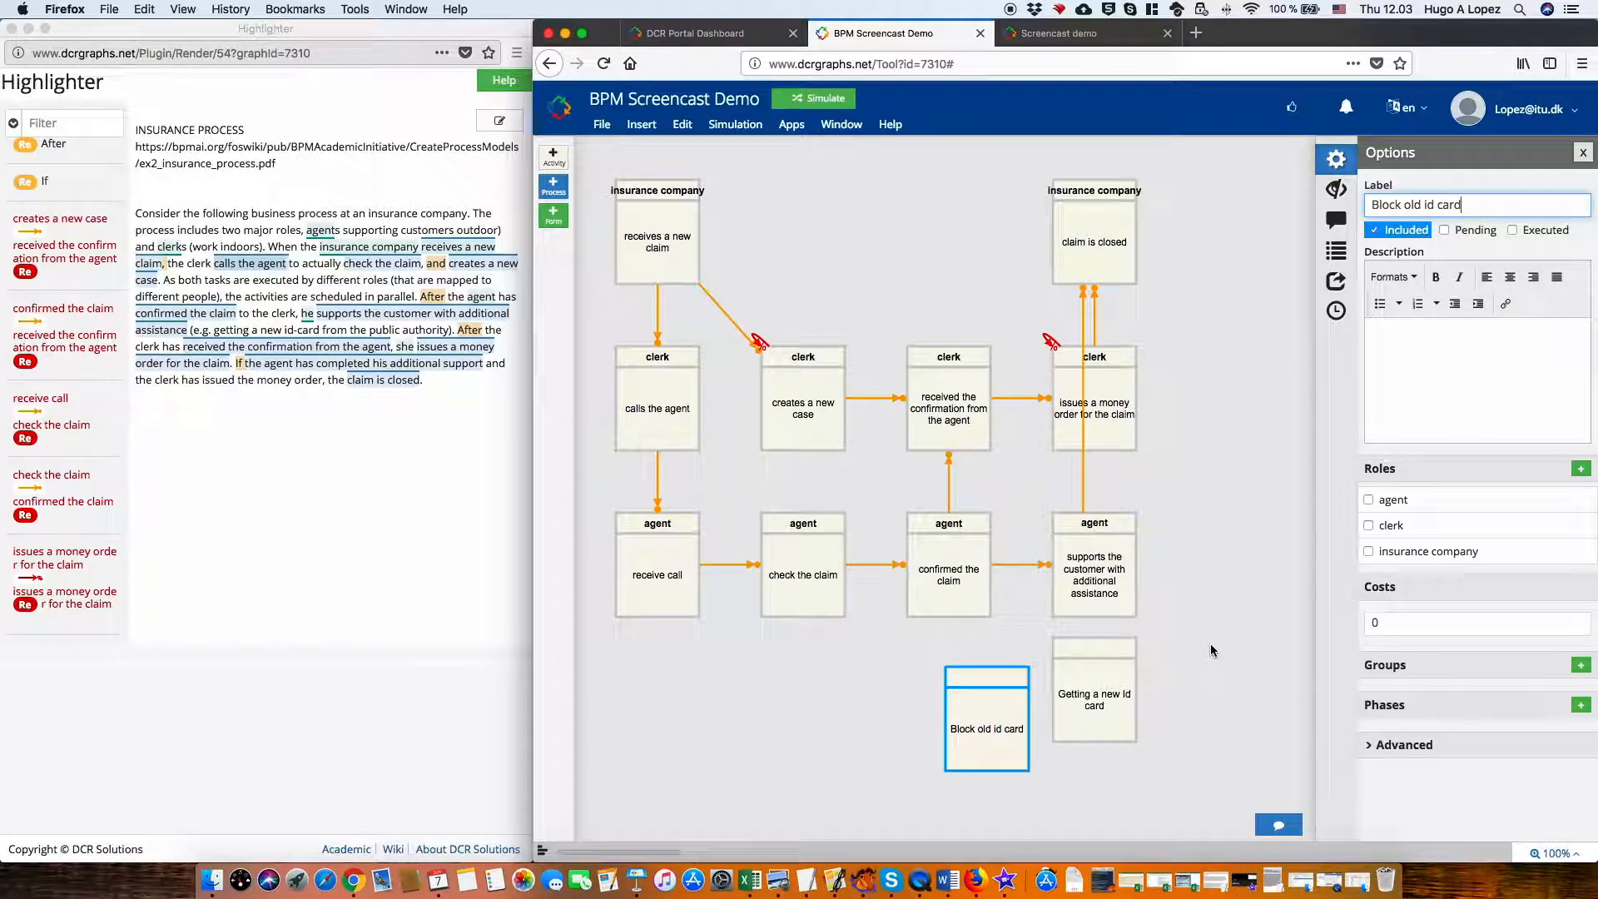
left_click_drag(1007, 739, 966, 704)
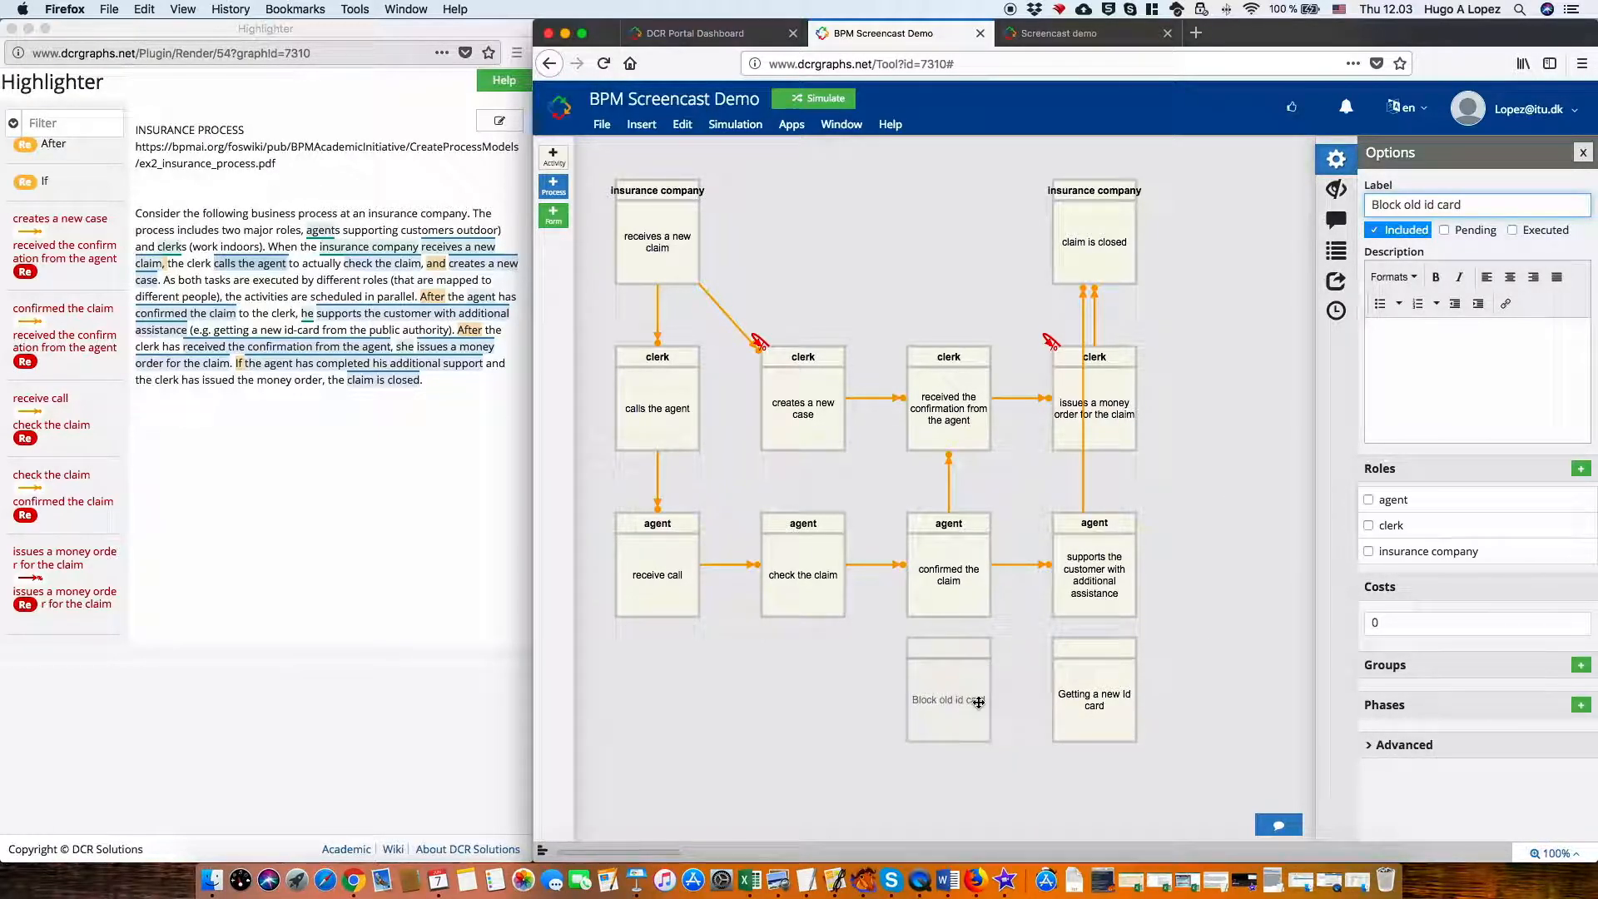
right_click(1076, 705)
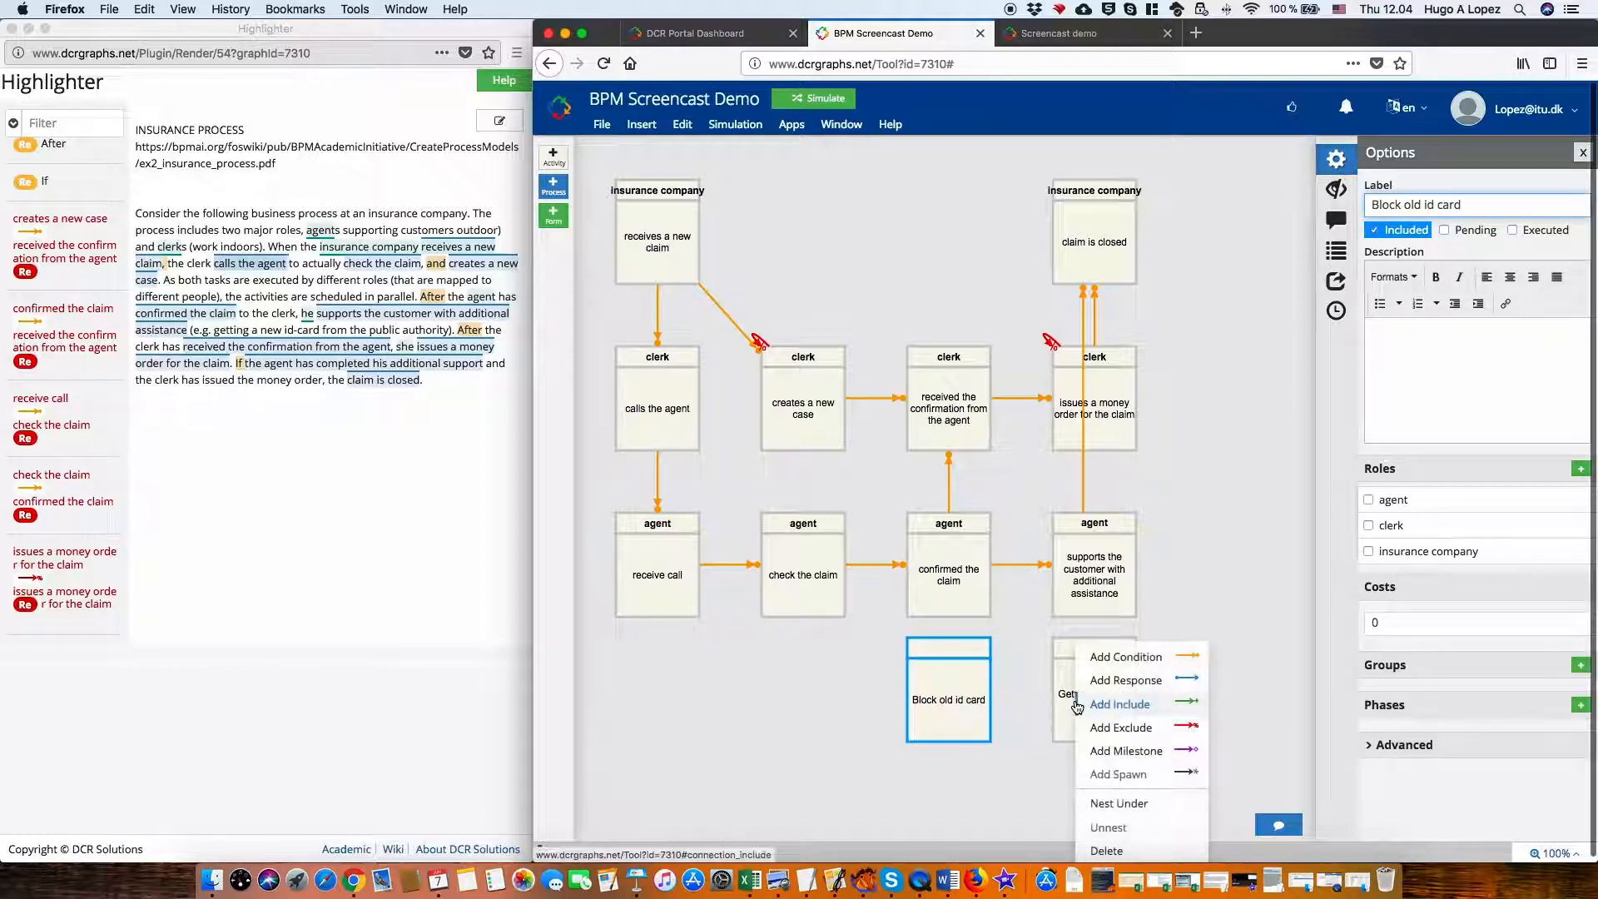
left_click(1139, 657)
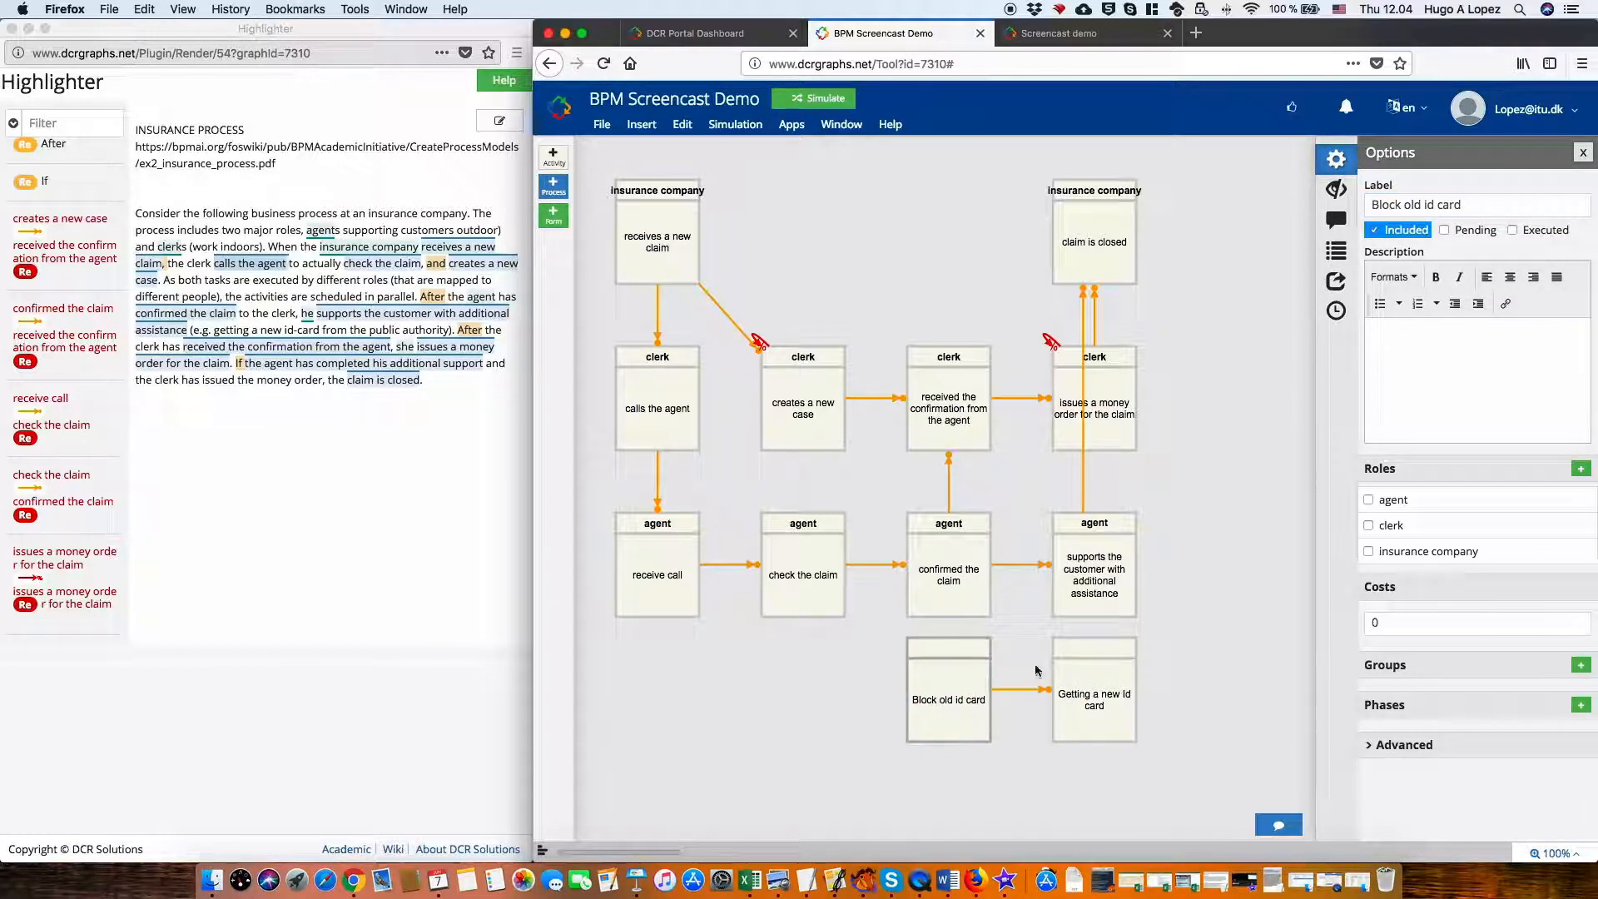
Nest "Block old id card" and "Getting a new Id card" under the agent's "supports the customer with additional assistance" activity.
left_click(960, 682)
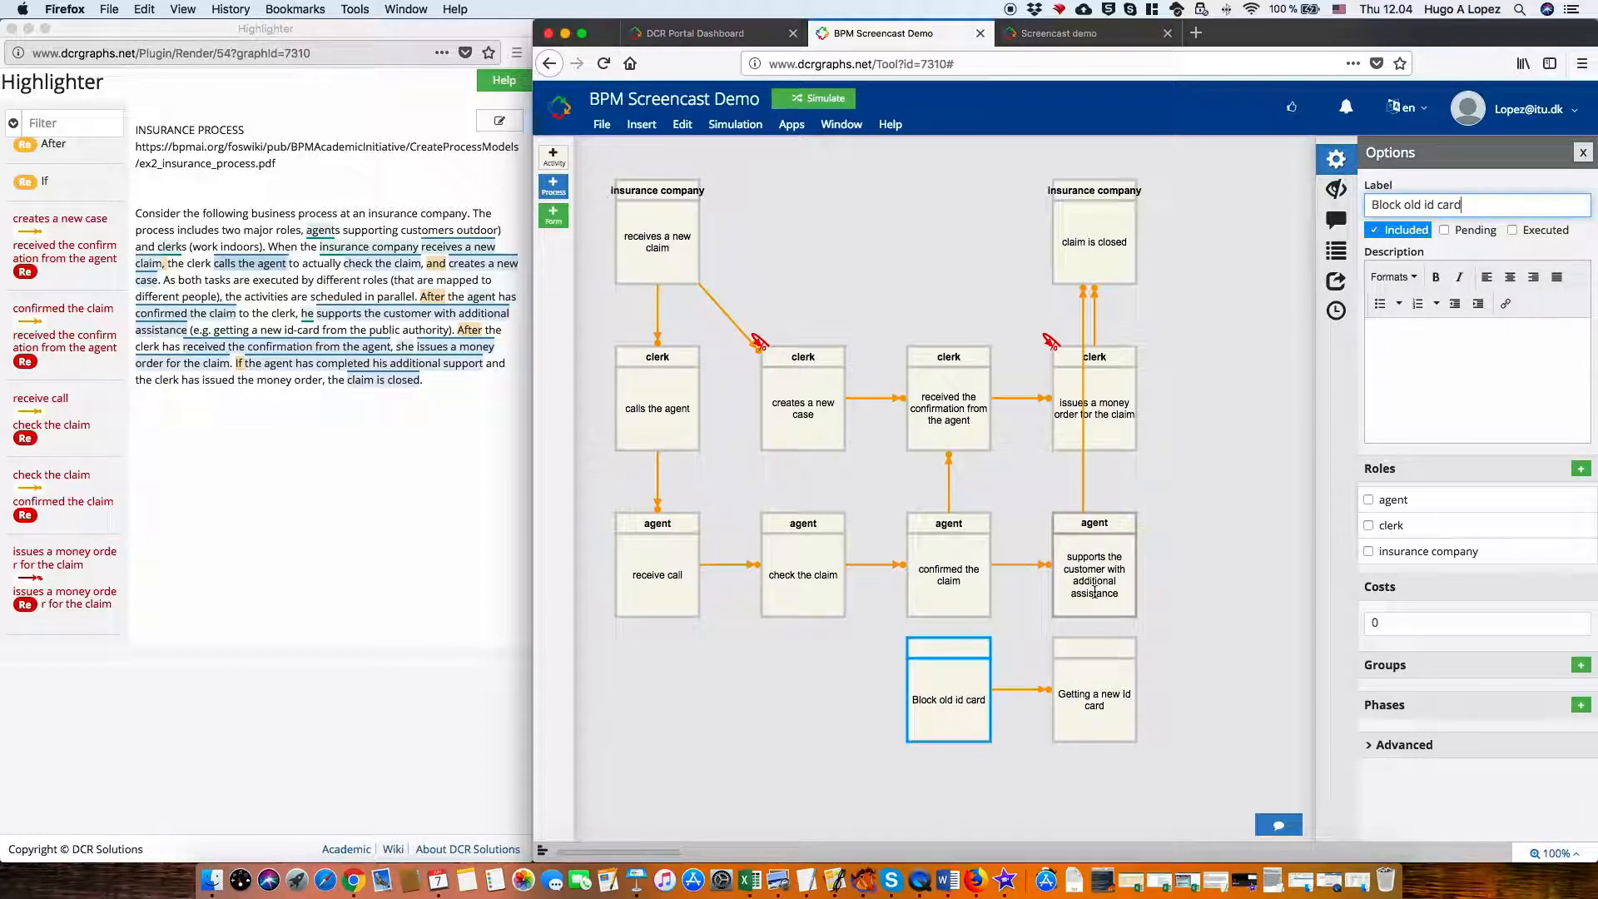
right_click(1091, 596)
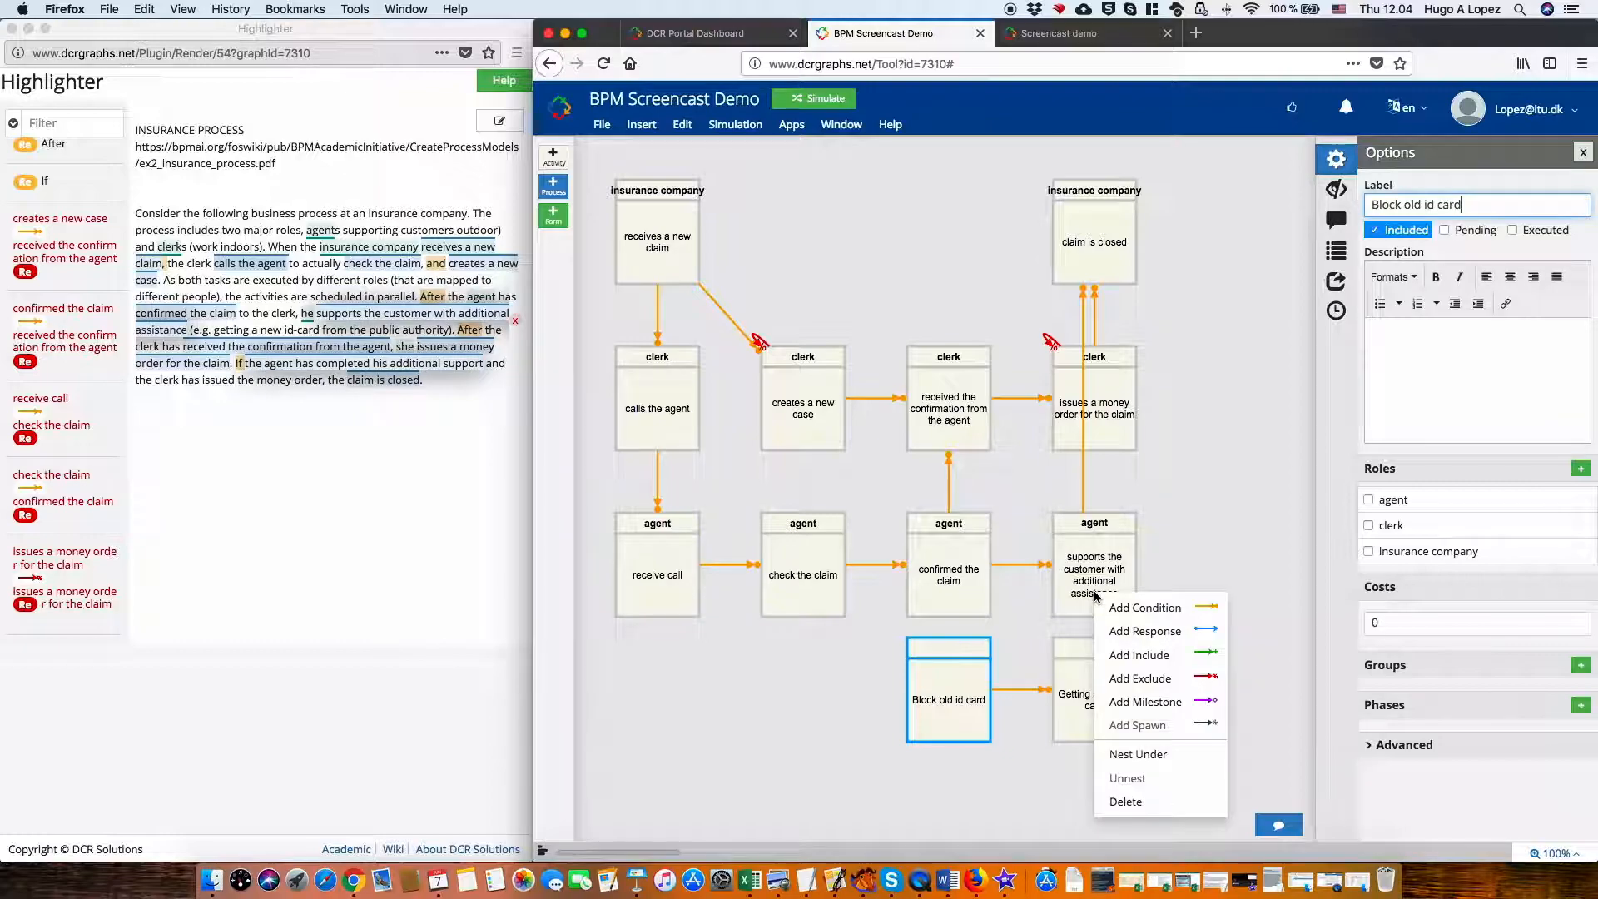
left_click(1145, 753)
left_click(1099, 706)
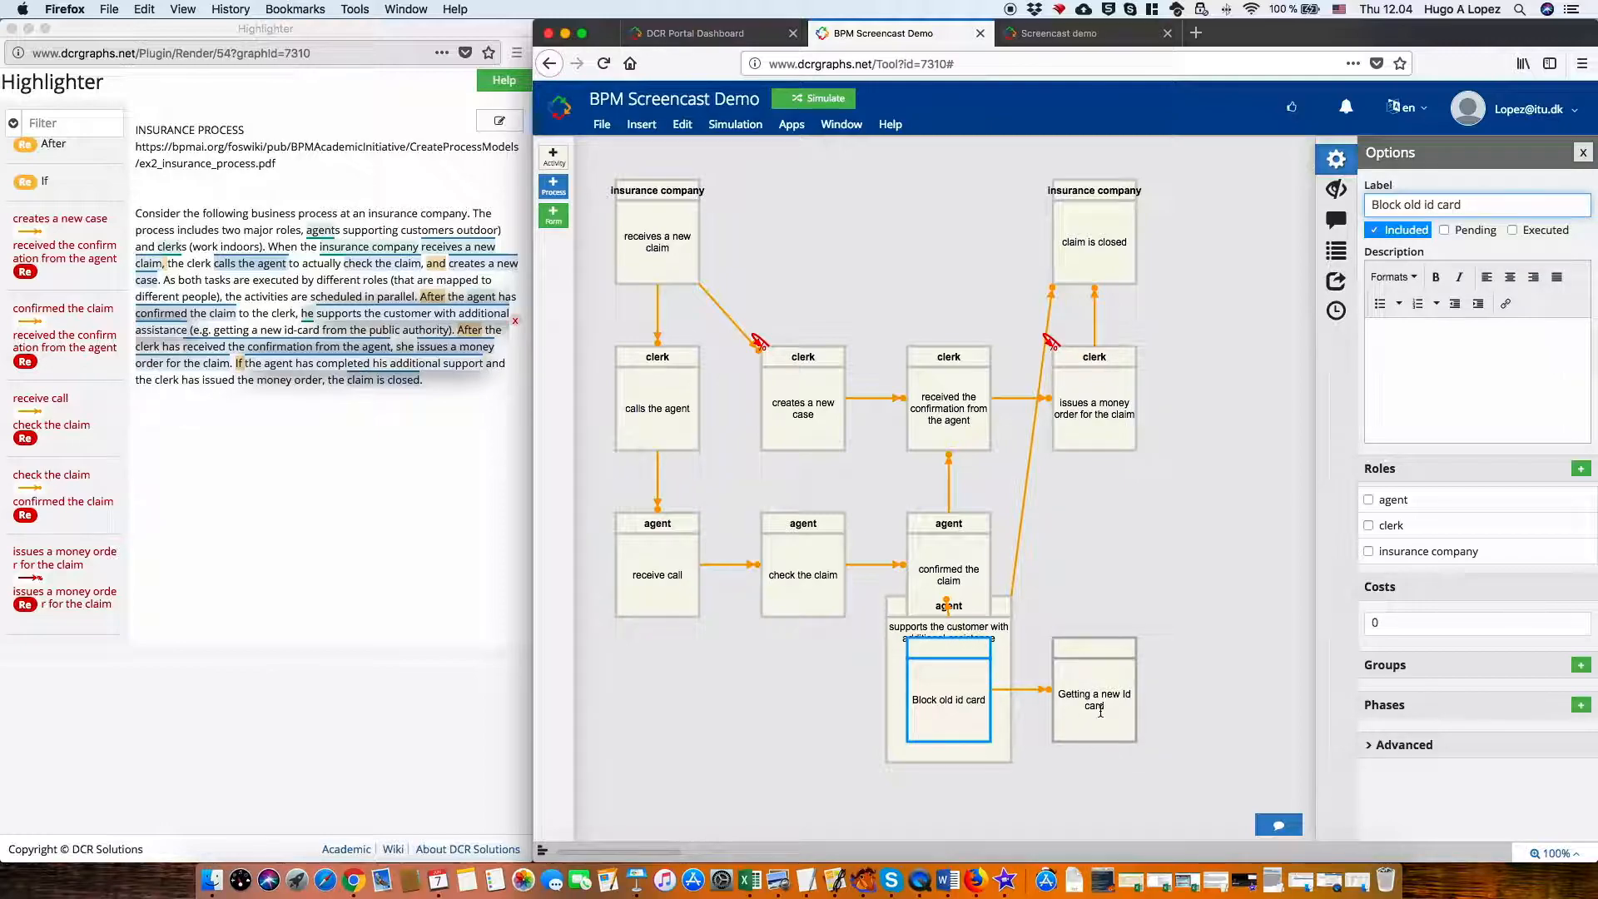
right_click(1001, 751)
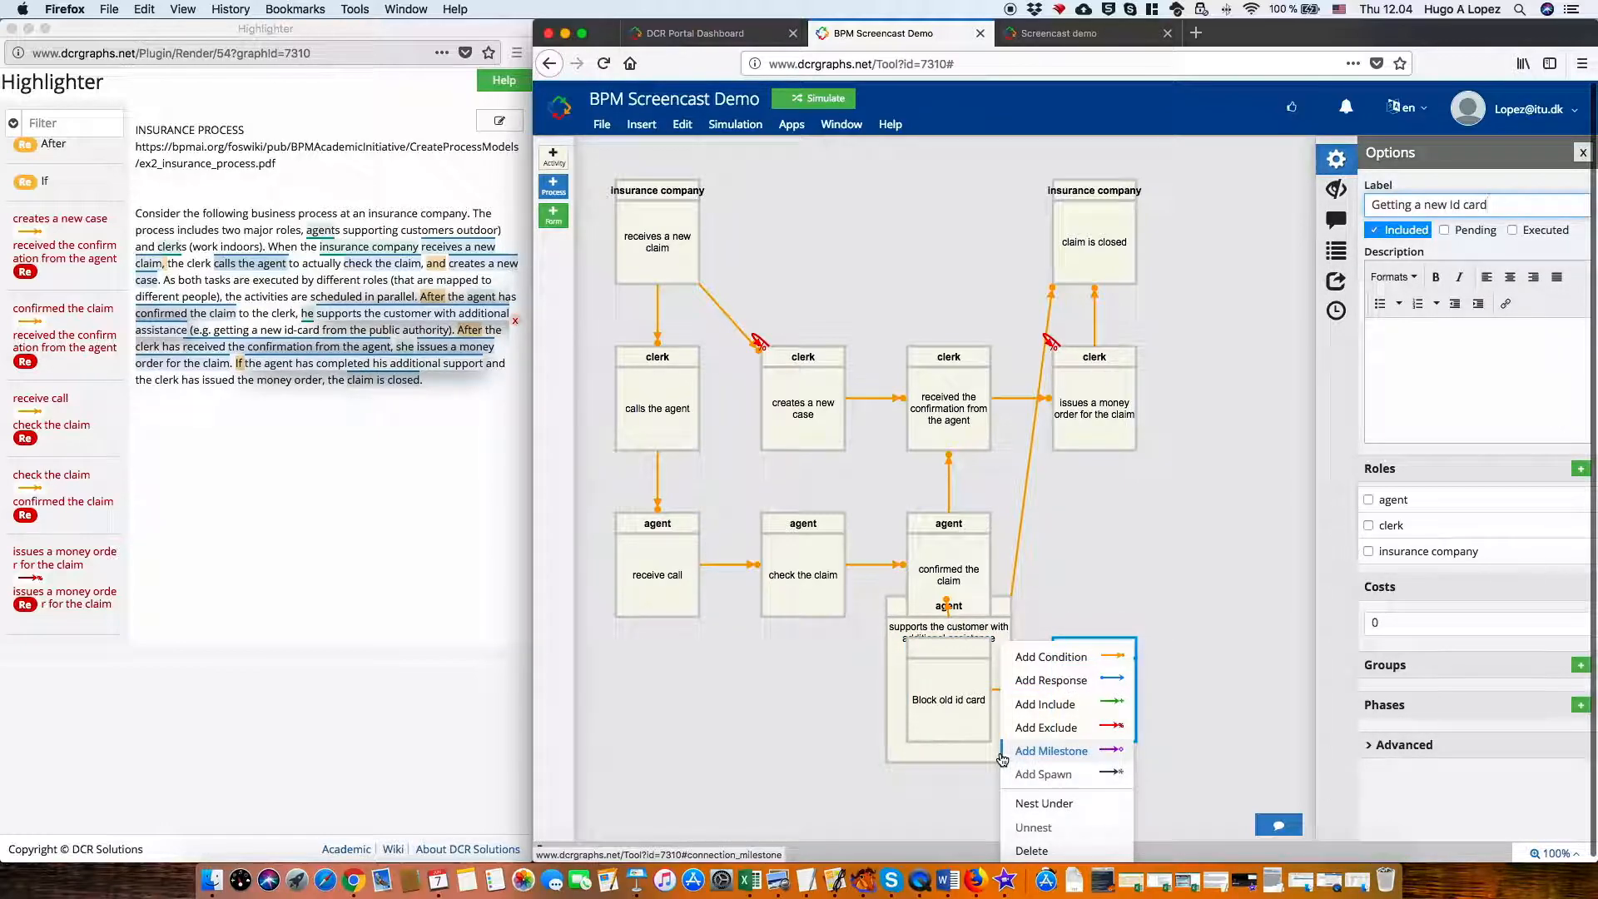
left_click(1043, 804)
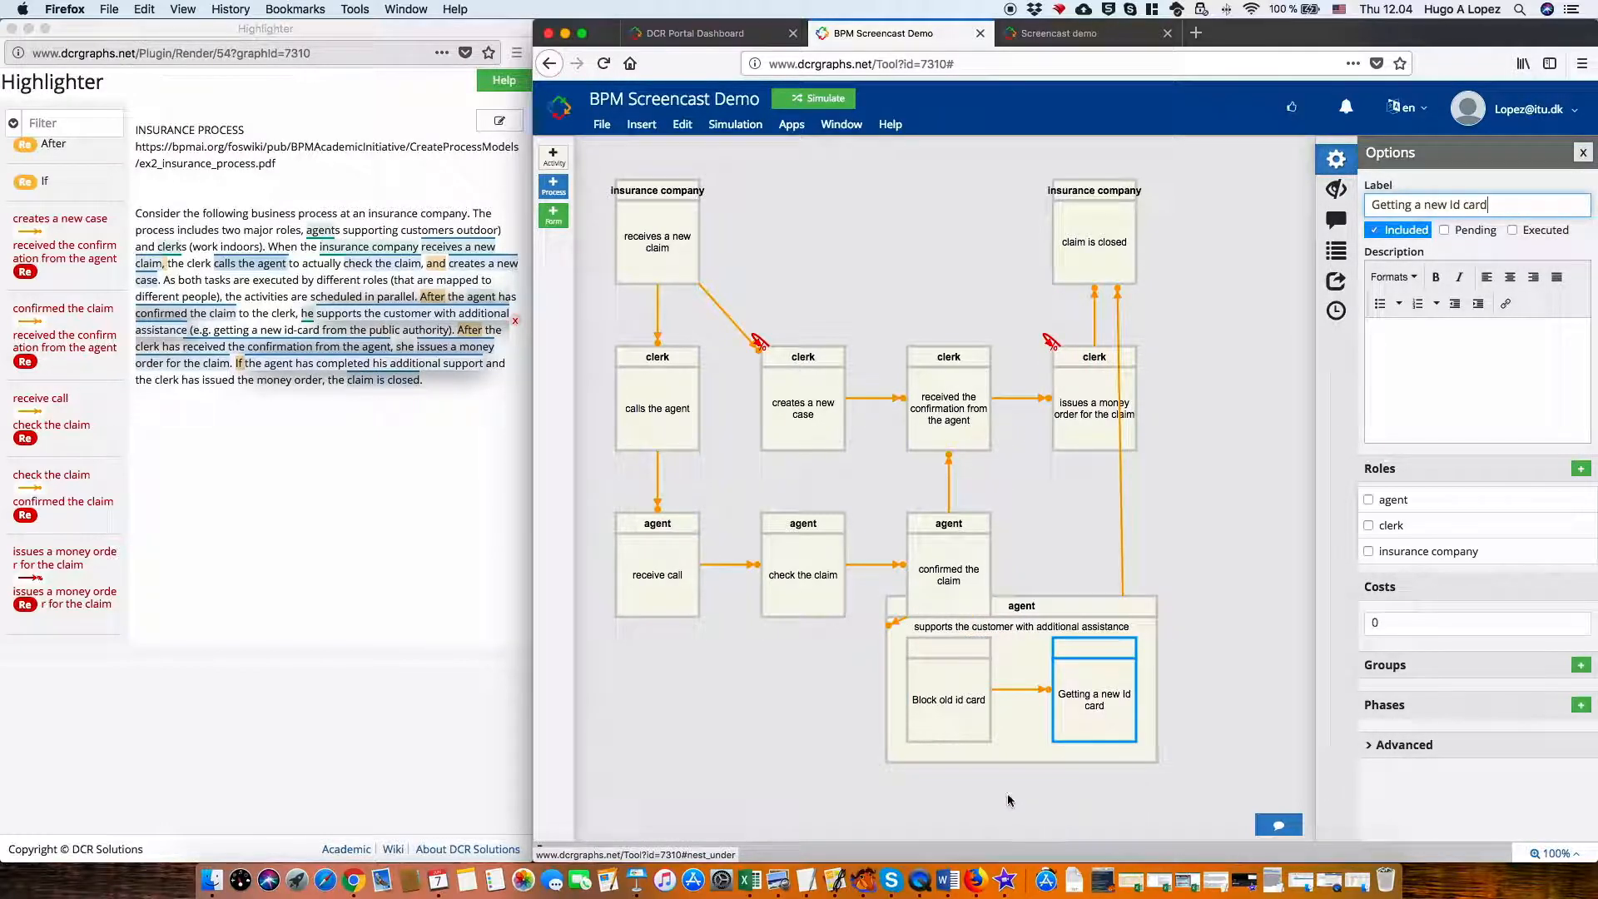
Move the nested support activity to the right of "confirmed the claim" and bring "Getting a new Id card" closer to "Block old id card".
left_click(915, 723)
left_click_drag(915, 723, 1057, 620)
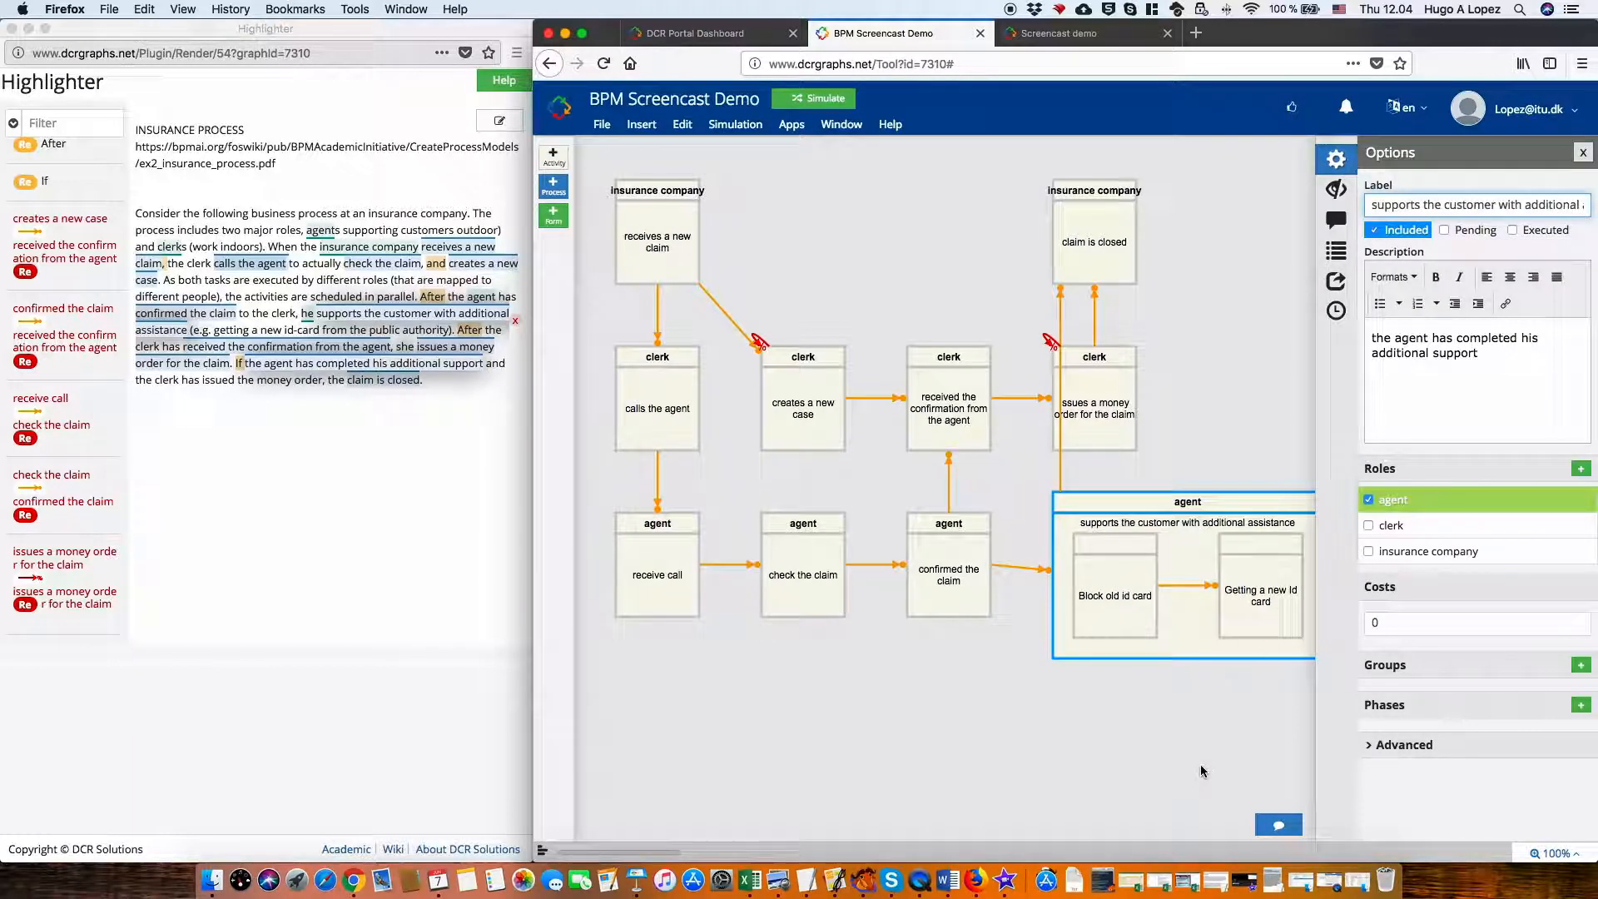
left_click(1201, 766)
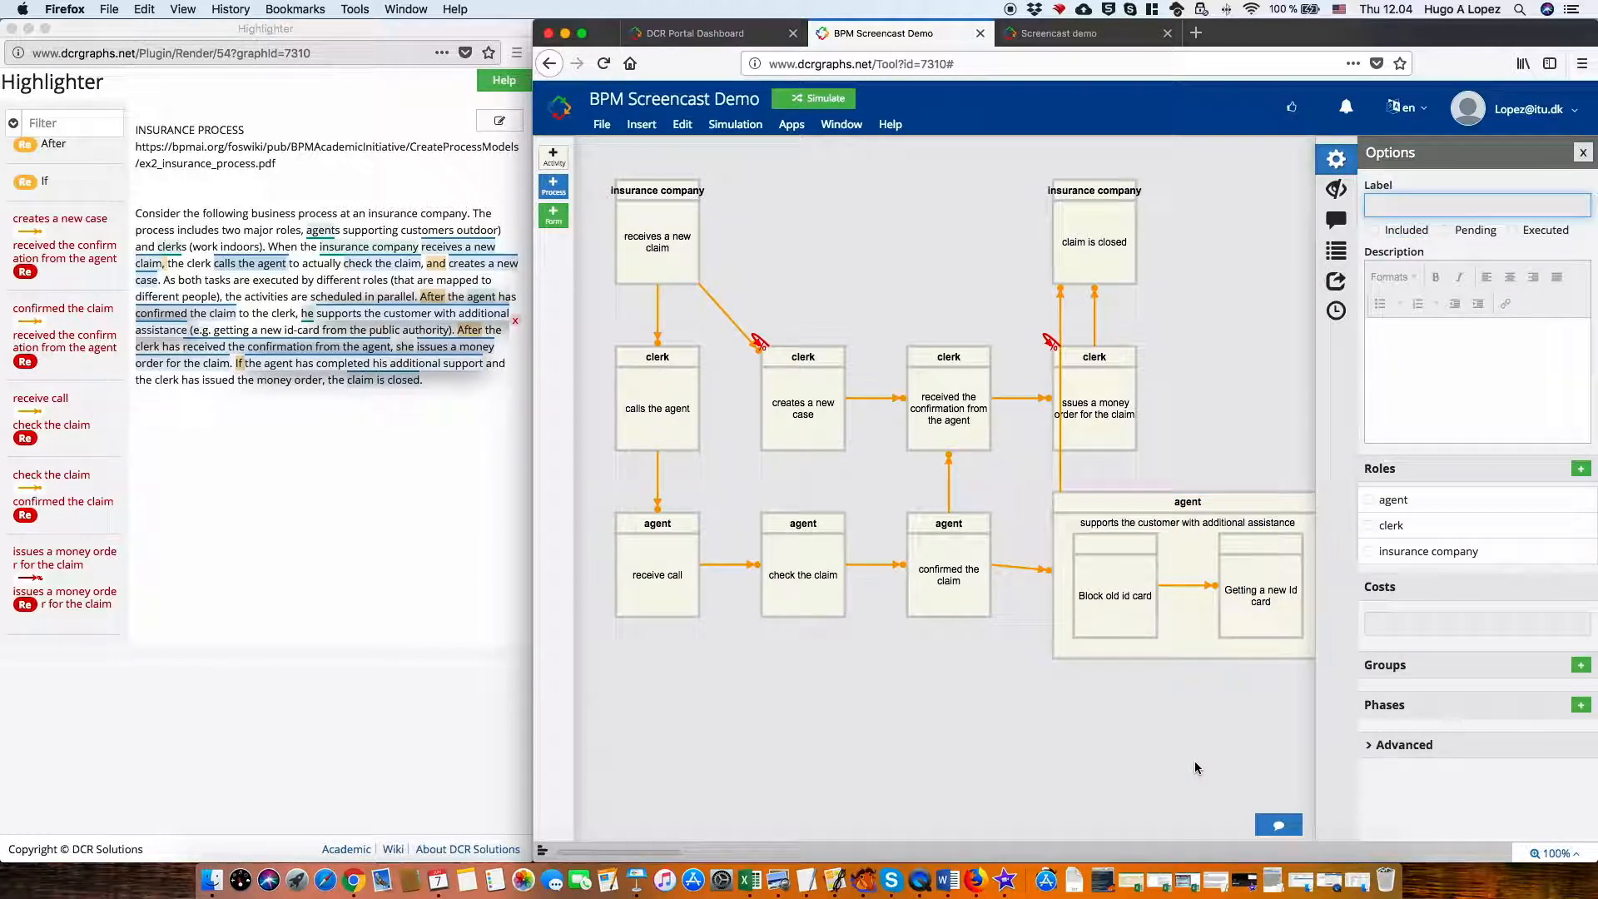
left_click_drag(1249, 602, 1219, 601)
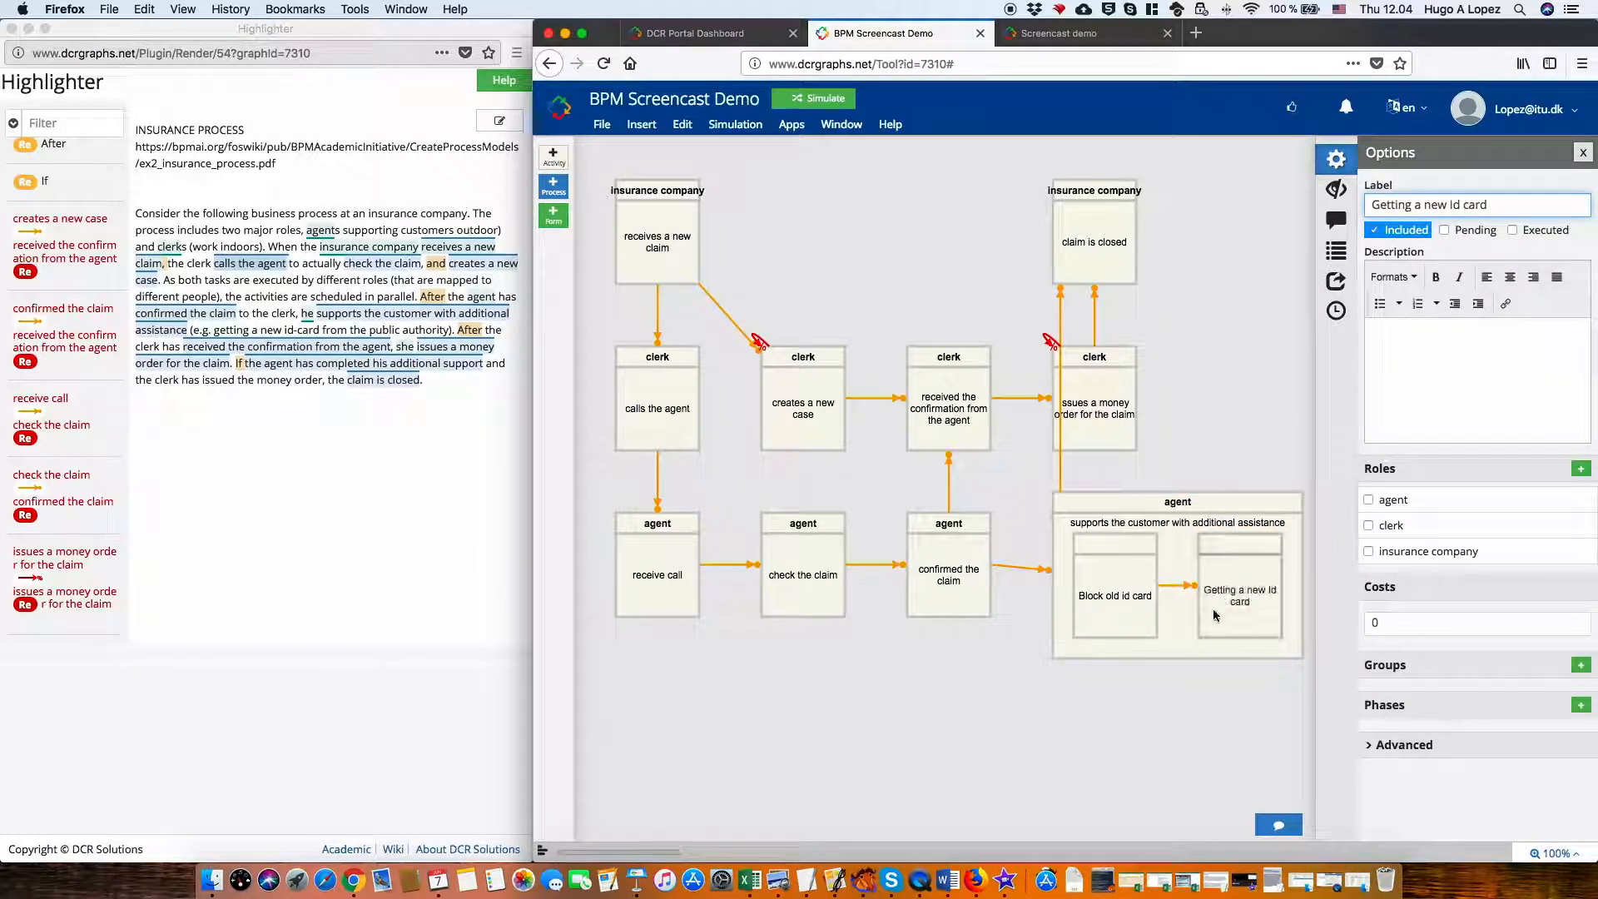
left_click(1121, 722)
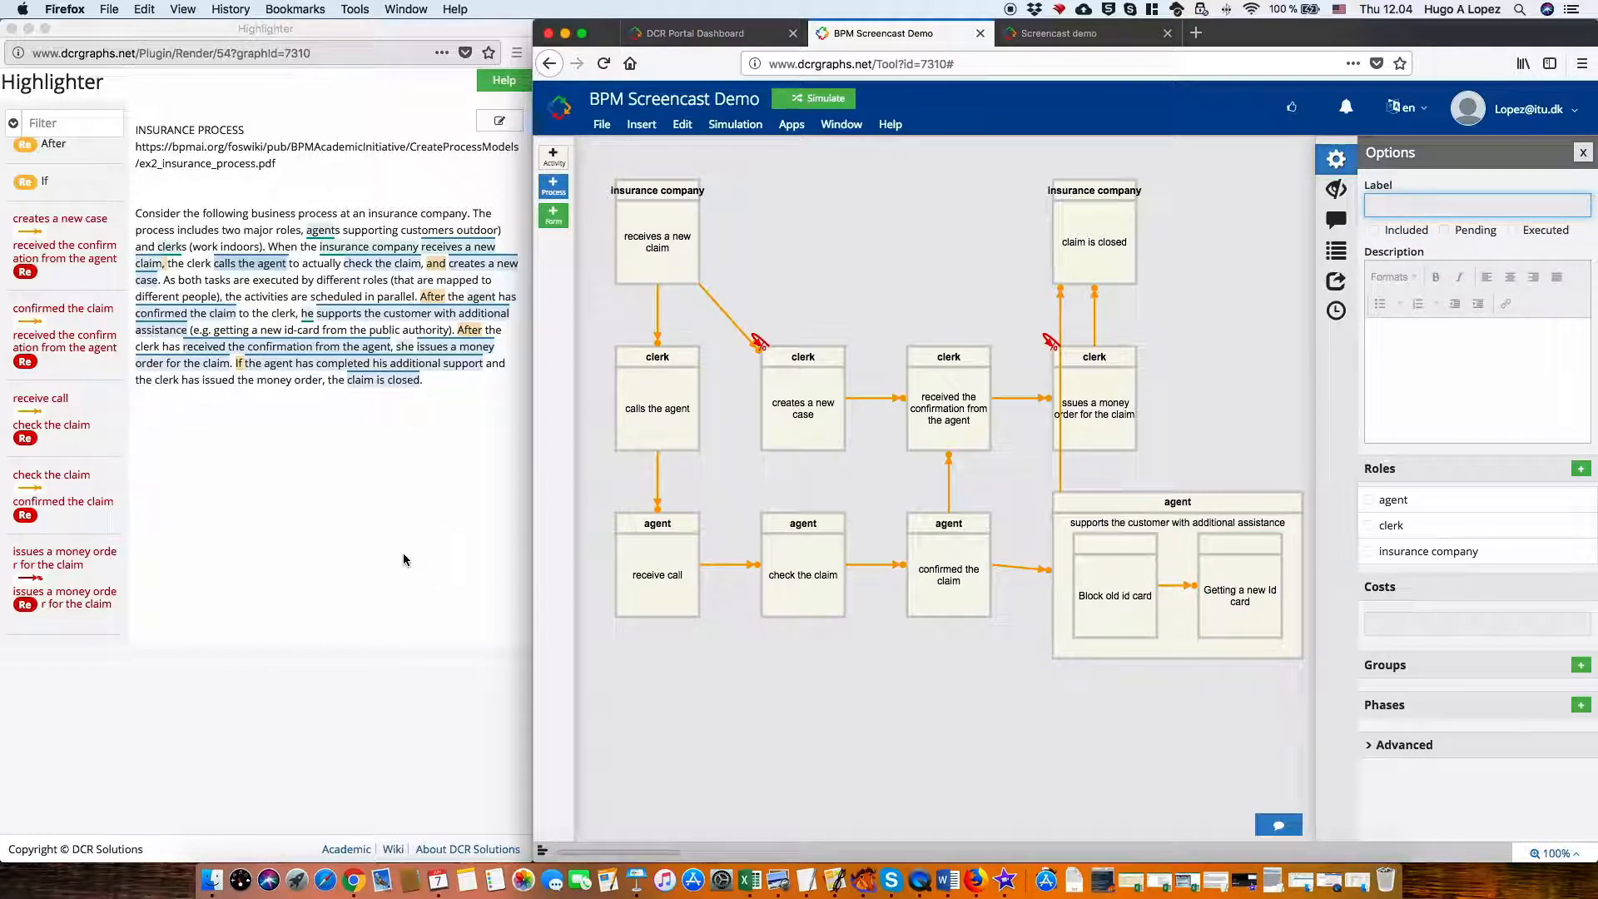
Reload the Highlighter page to refresh the names of the newly added activities.
left_click(220, 559)
right_click(220, 560)
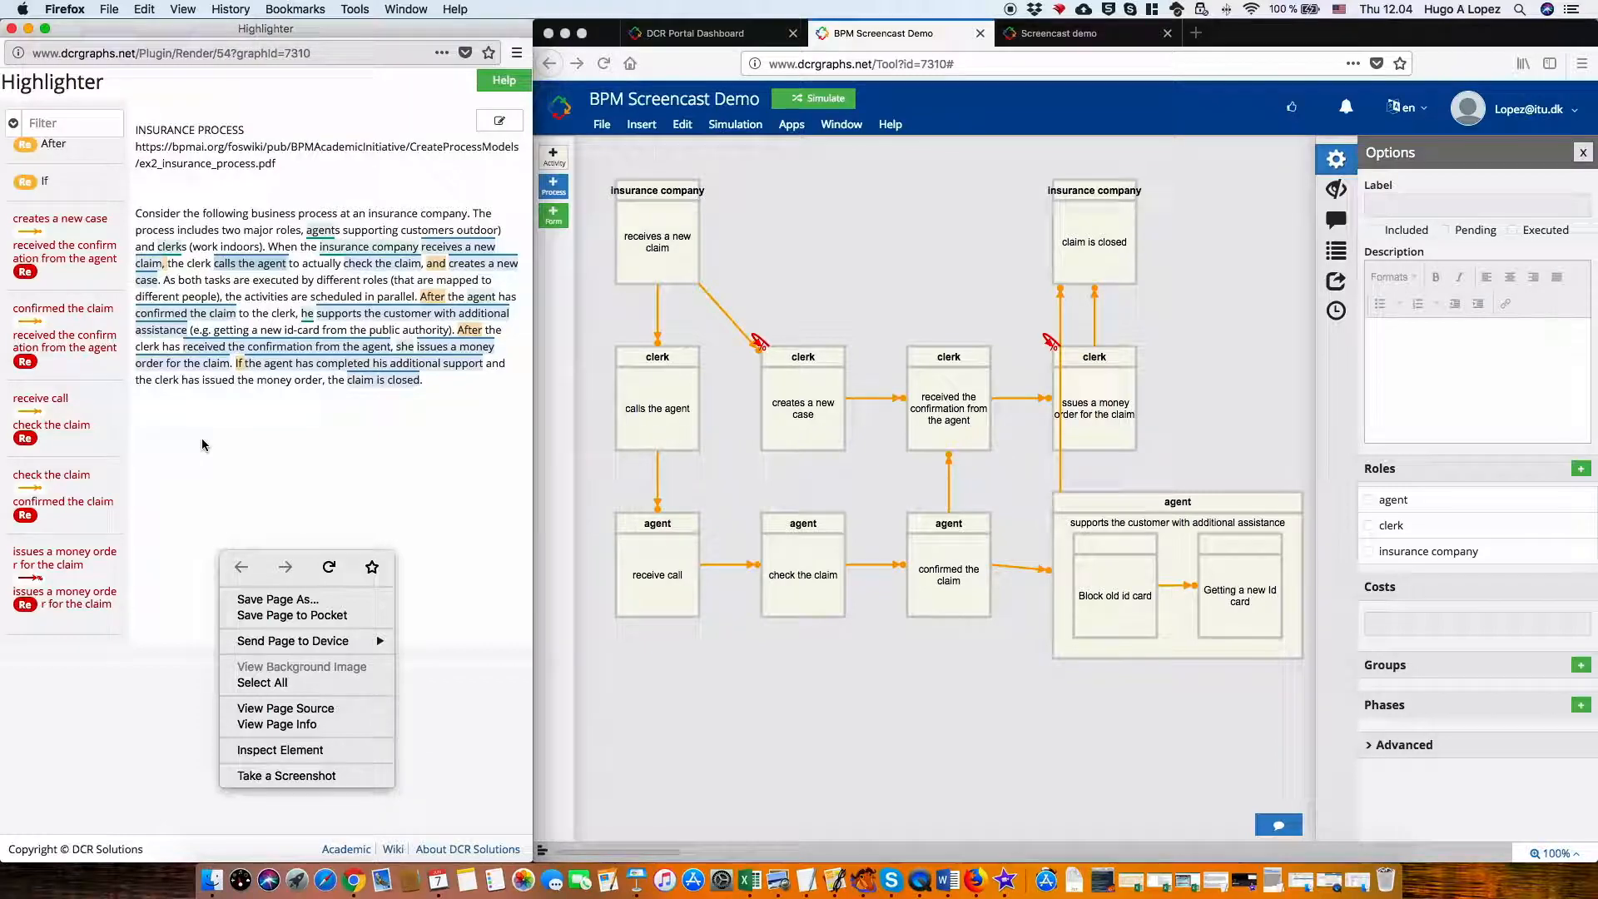
key("Escape")
scroll(117, 402, "up", 10)
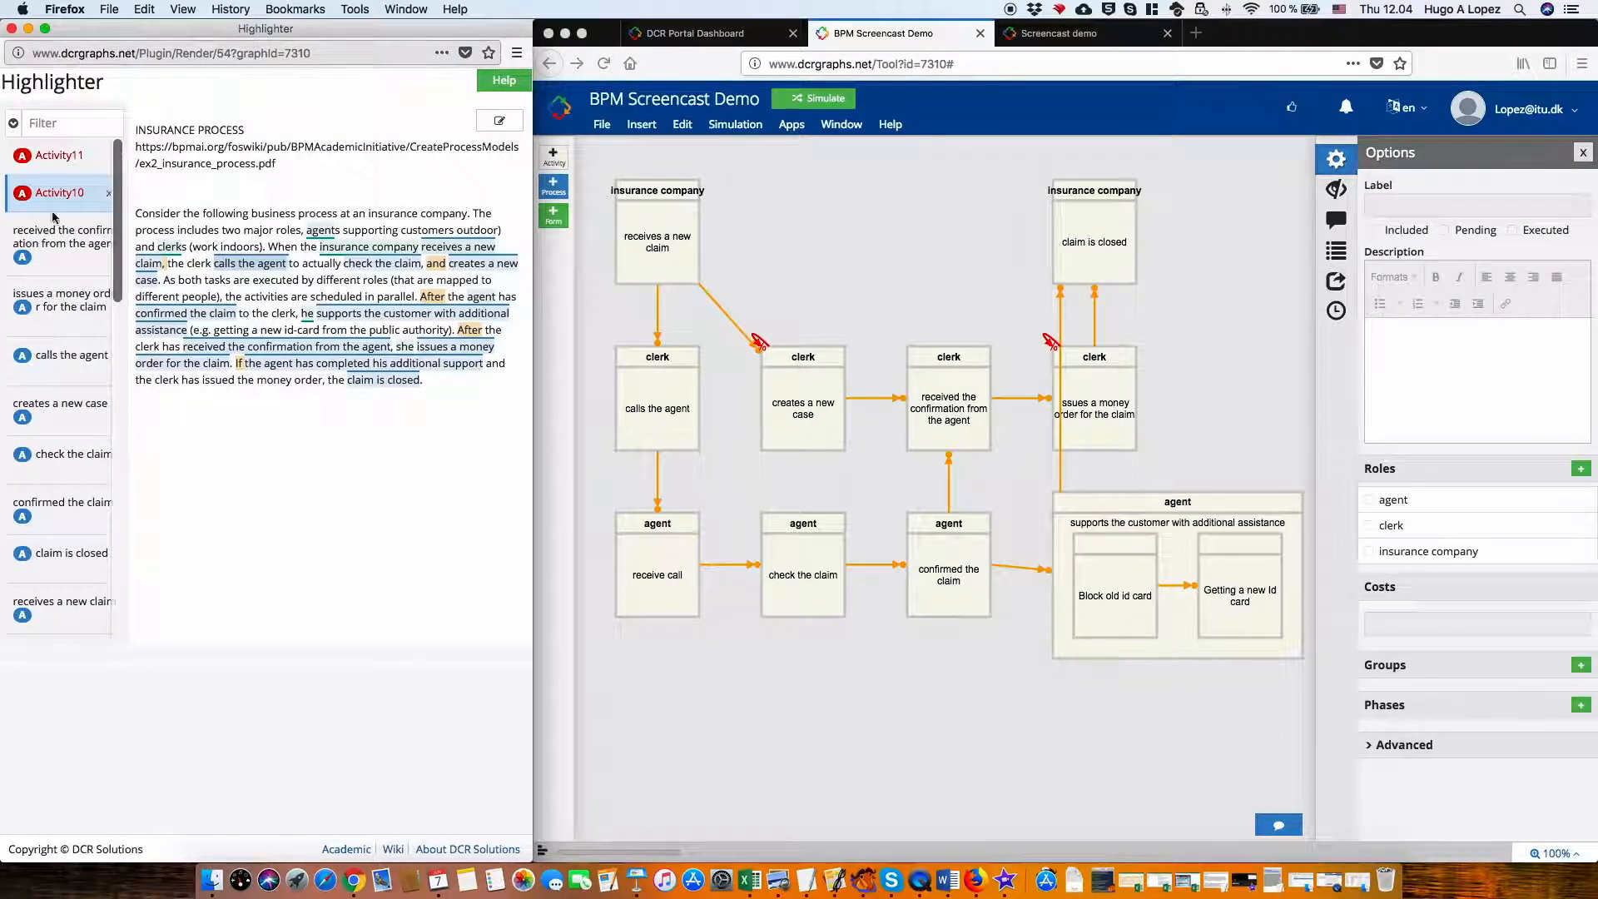
right_click(260, 491)
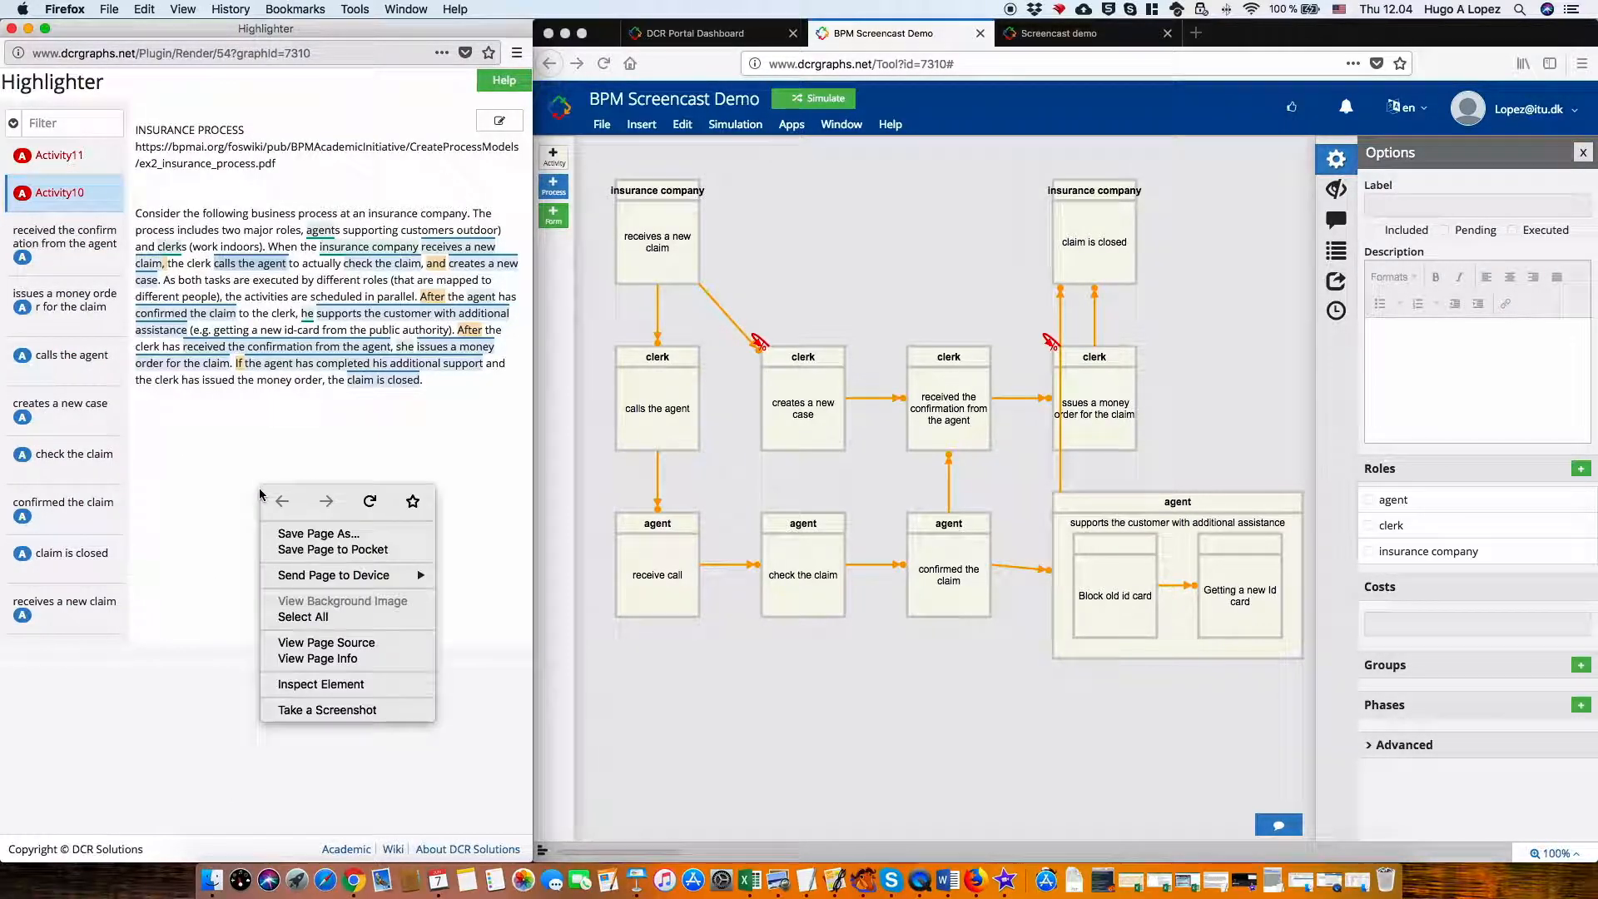
left_click(369, 501)
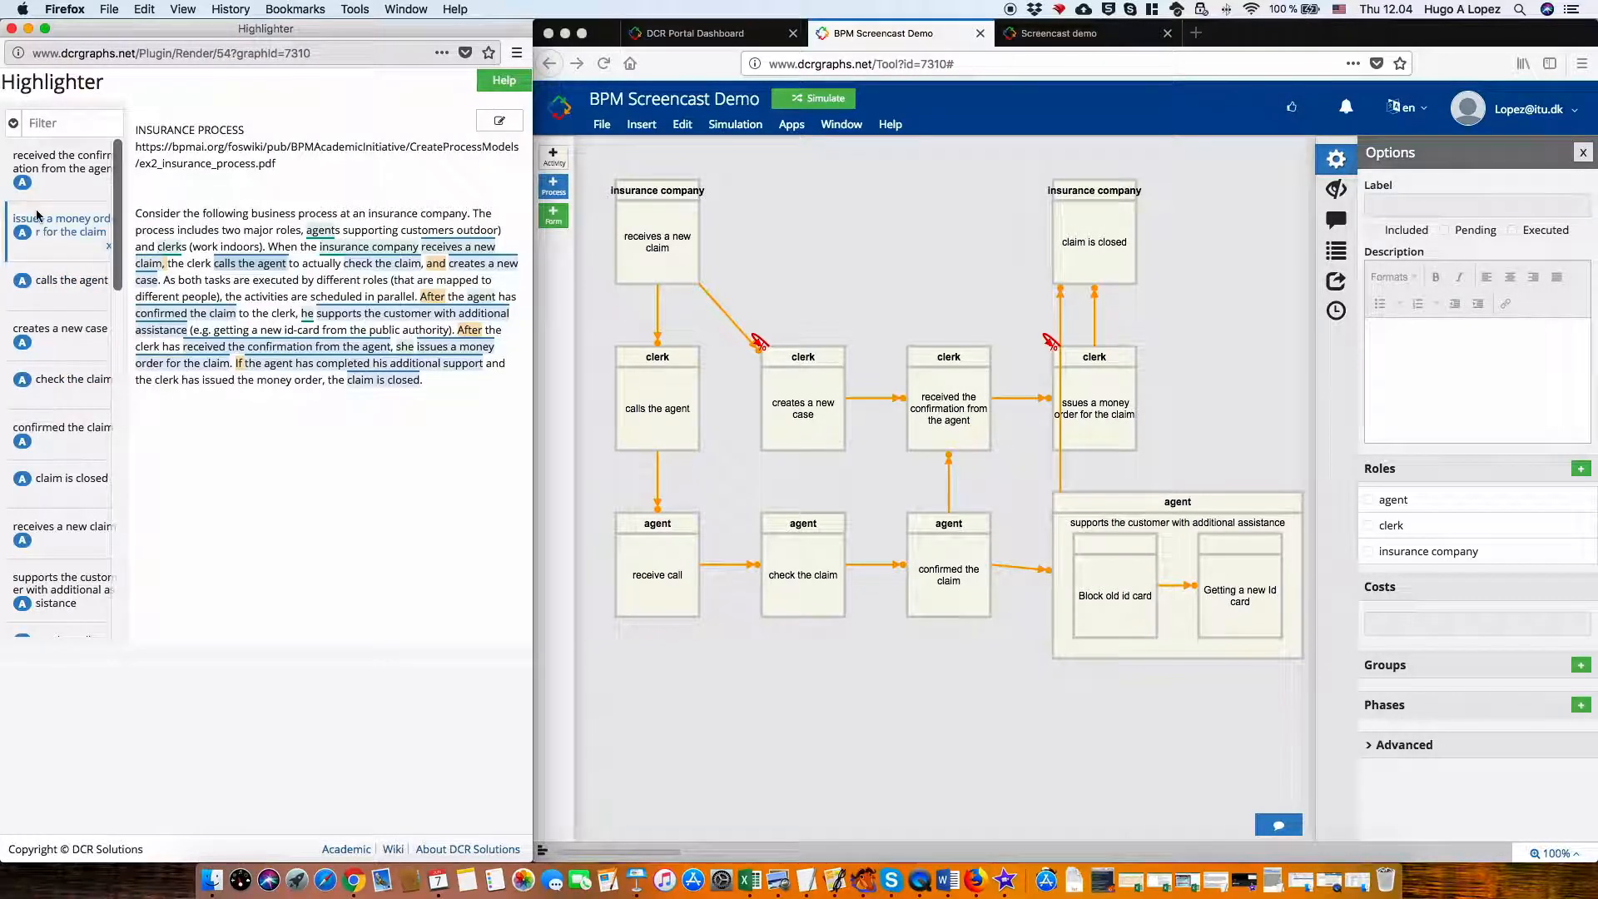
Assign the text "getting a new id-card from the public authority" to the "Getting a new Id card" activity in the Highlighter.
left_click(1110, 595)
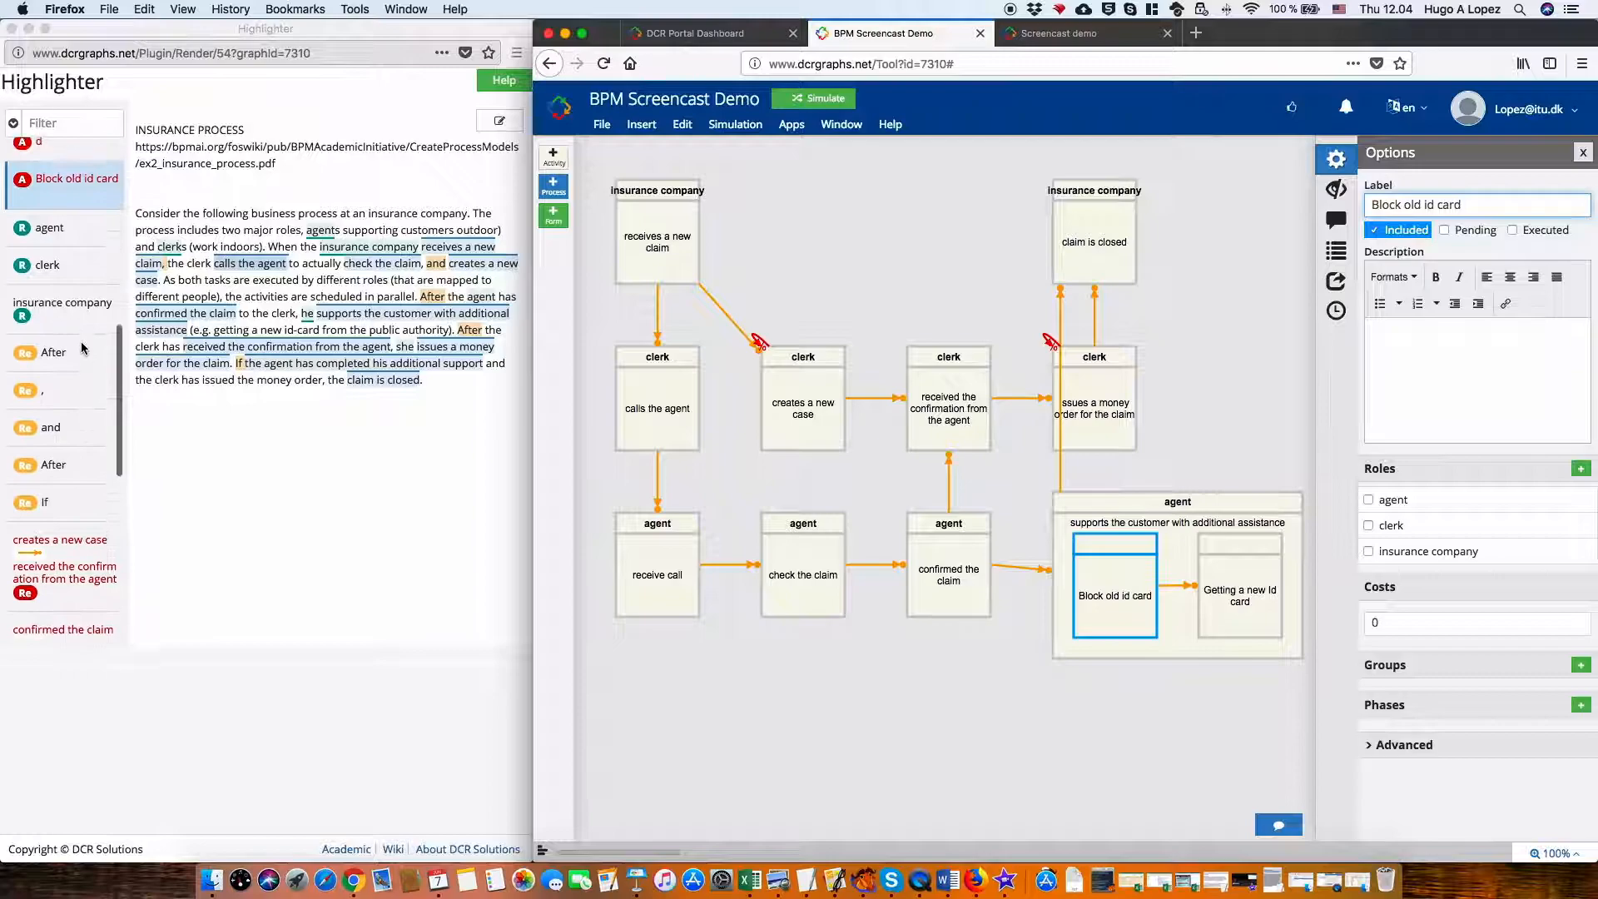
scroll(81, 347, "down", 6)
scroll(81, 347, "up", 1)
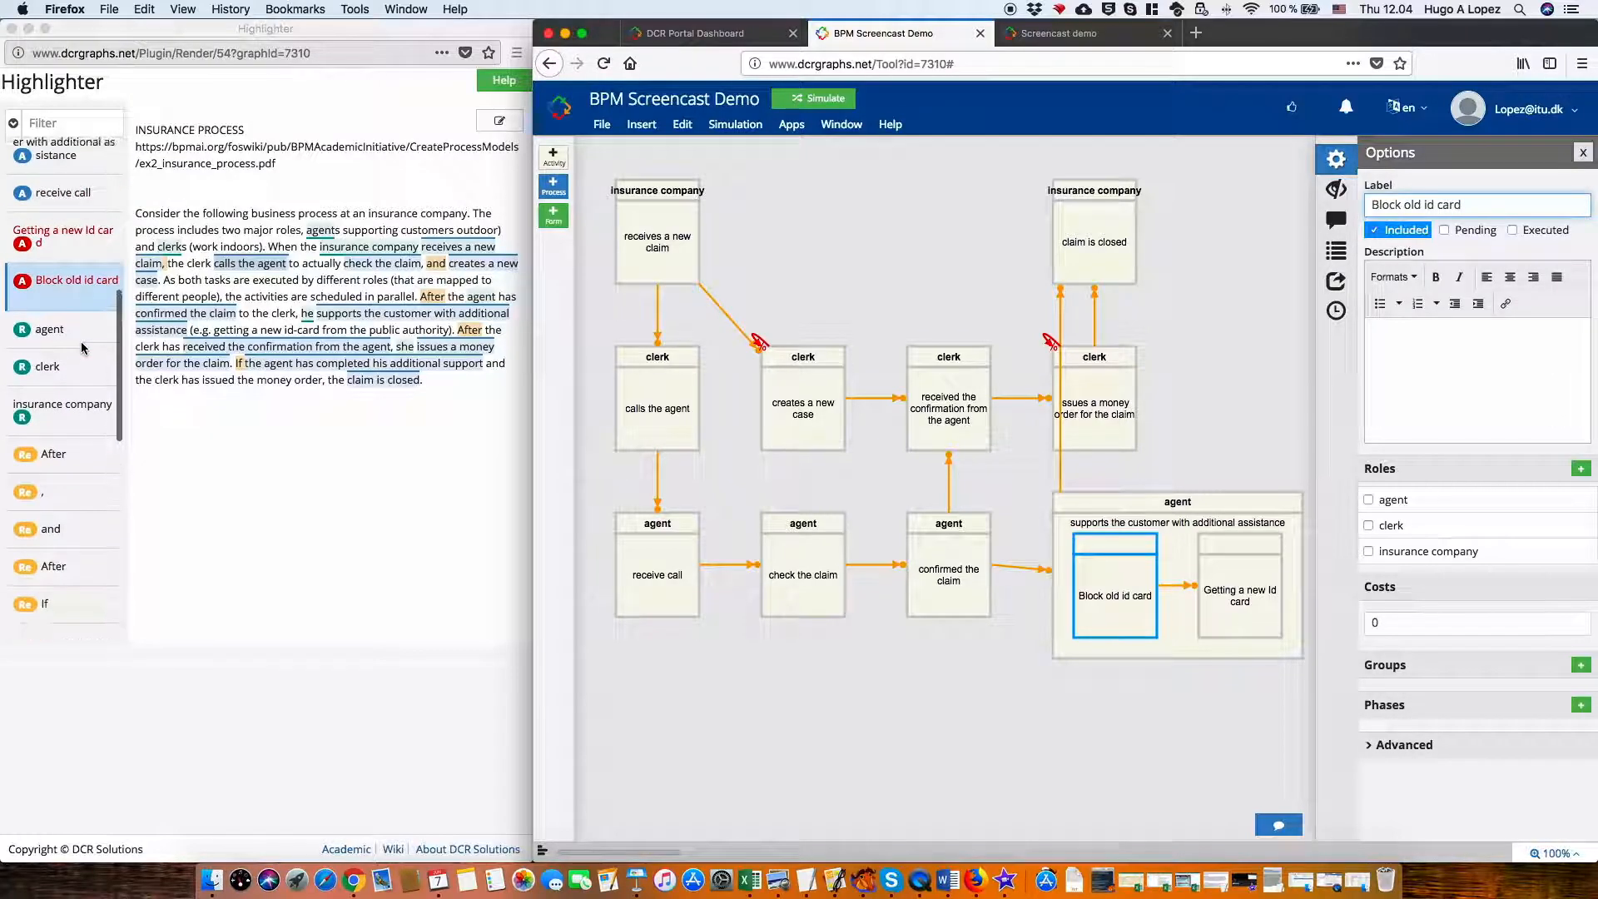
left_click(64, 237)
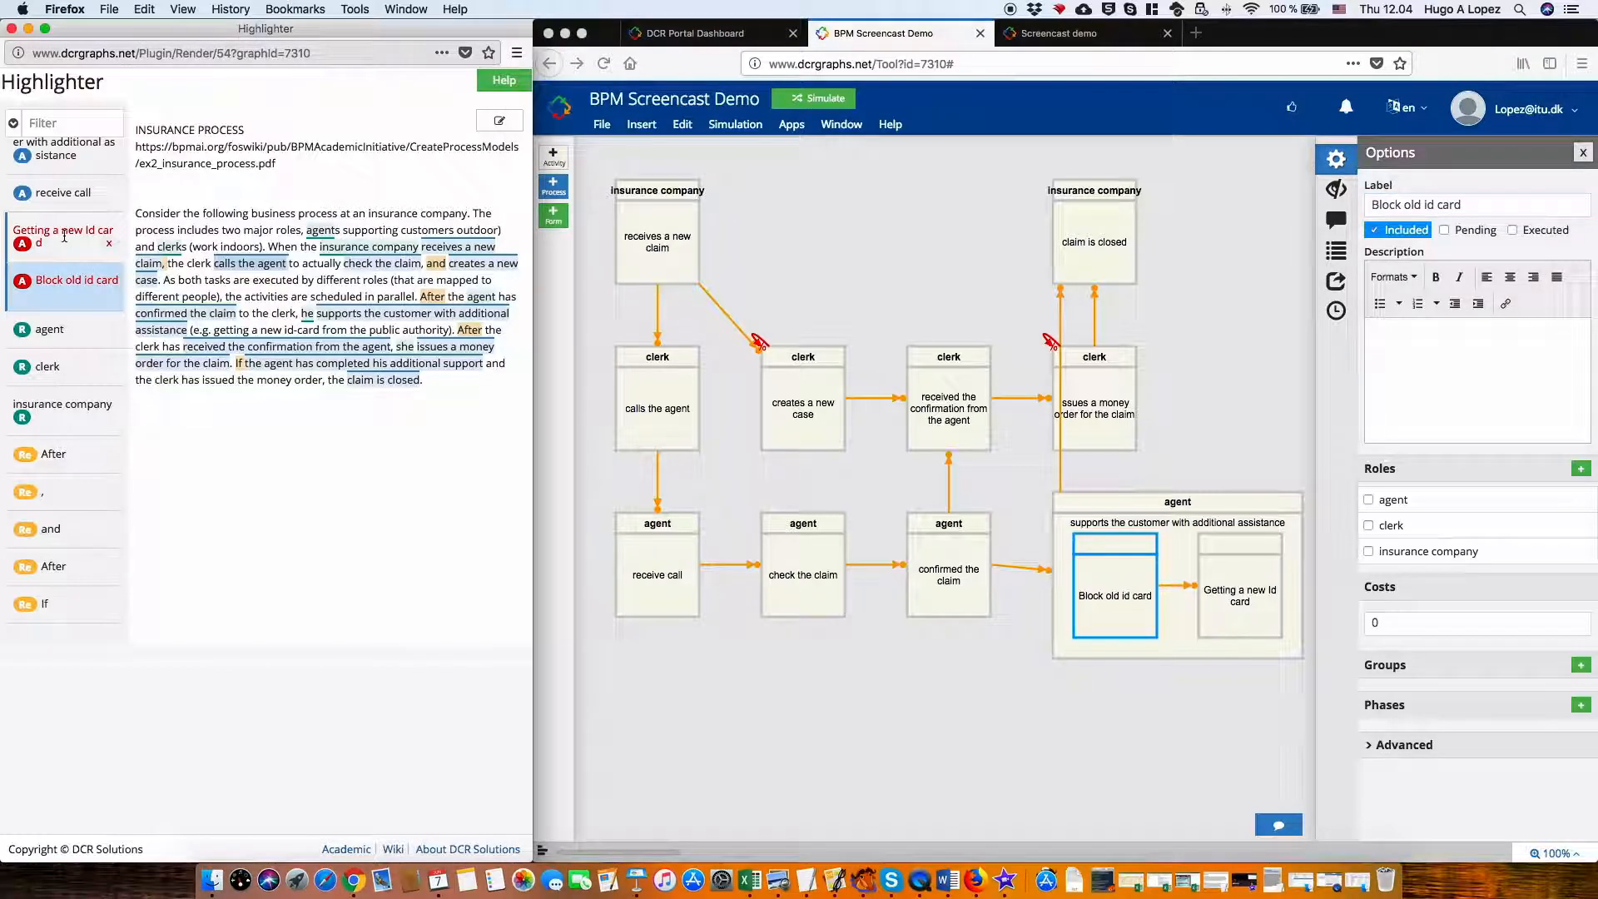
left_click(64, 237)
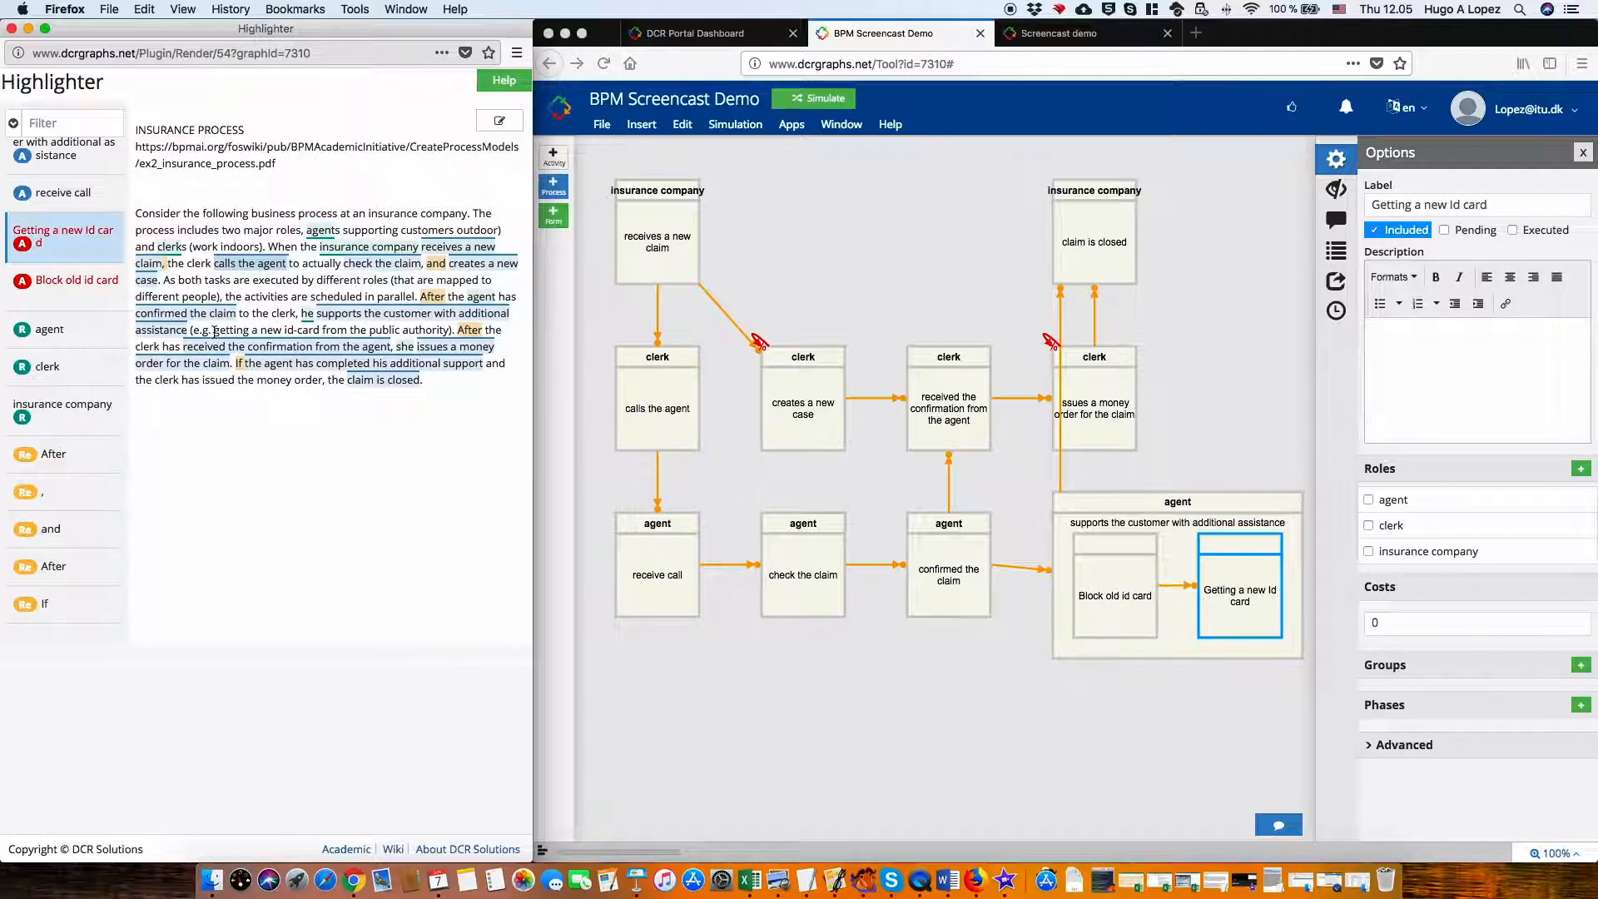
left_click_drag(216, 331, 447, 327)
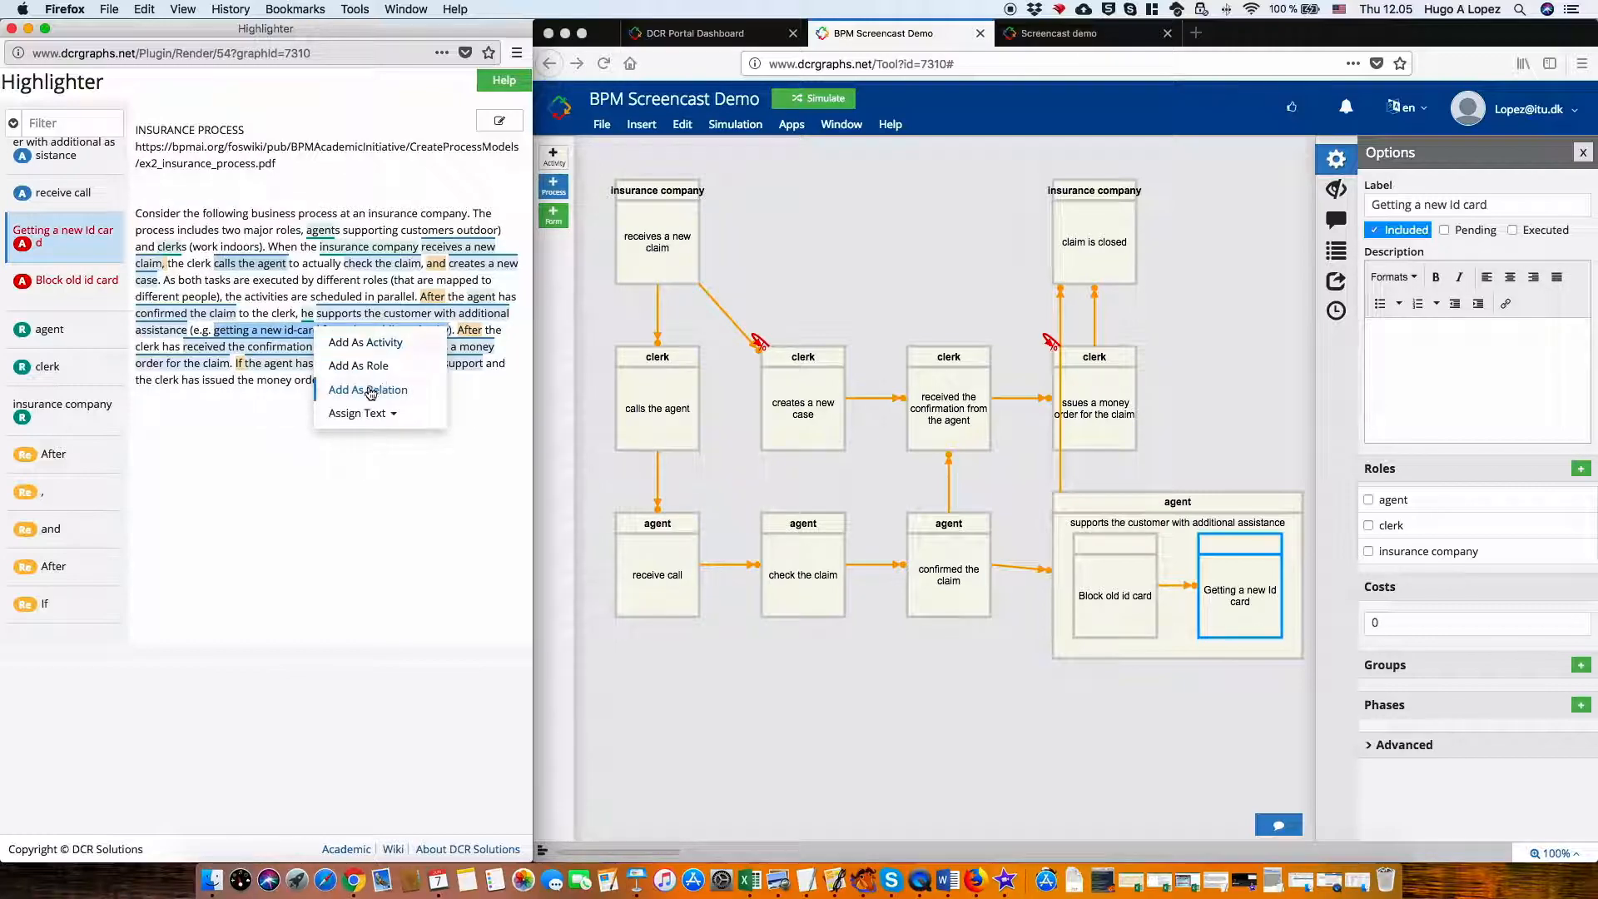
left_click(396, 416)
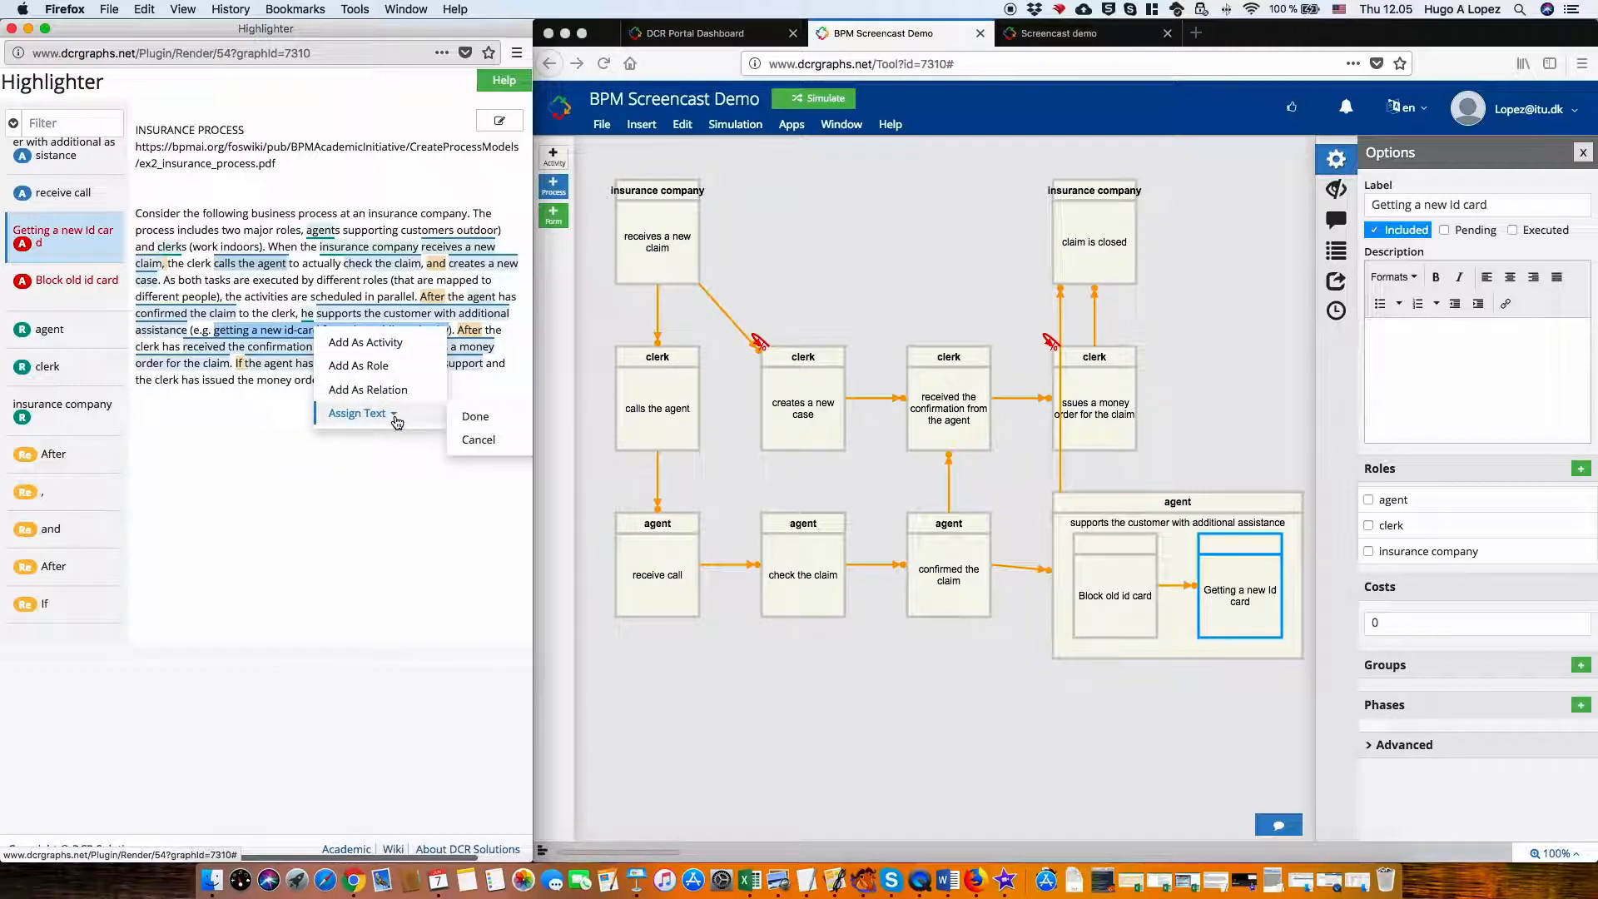
left_click(496, 417)
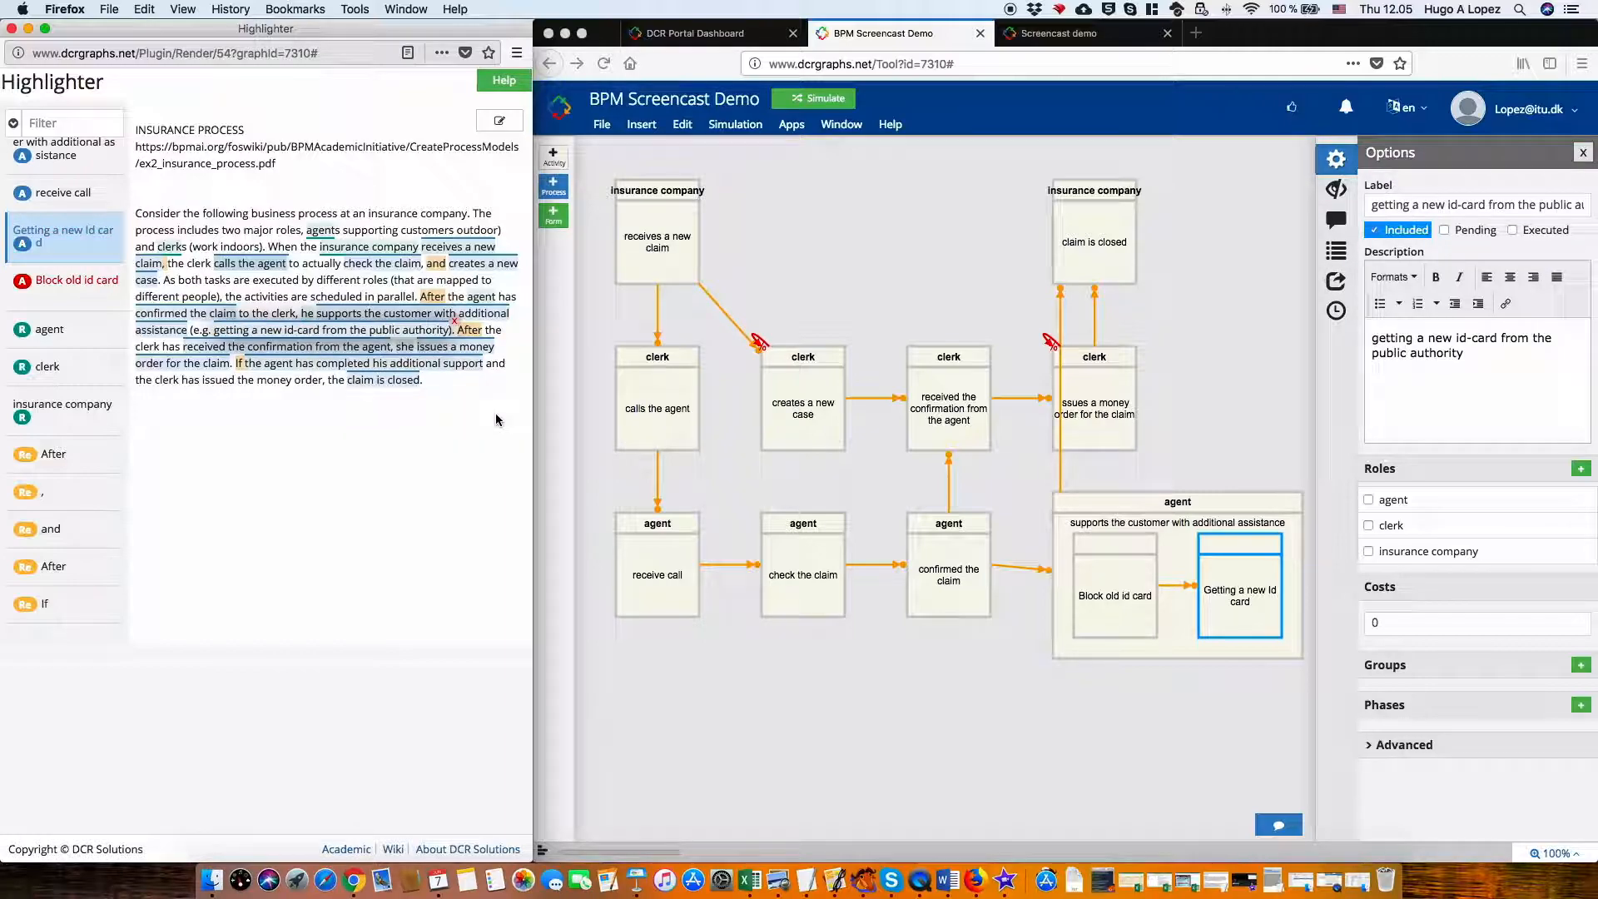
Insert the words "blocking and" before "getting a new id-card" in the Highlighter's process description and save the text.
left_click(483, 118)
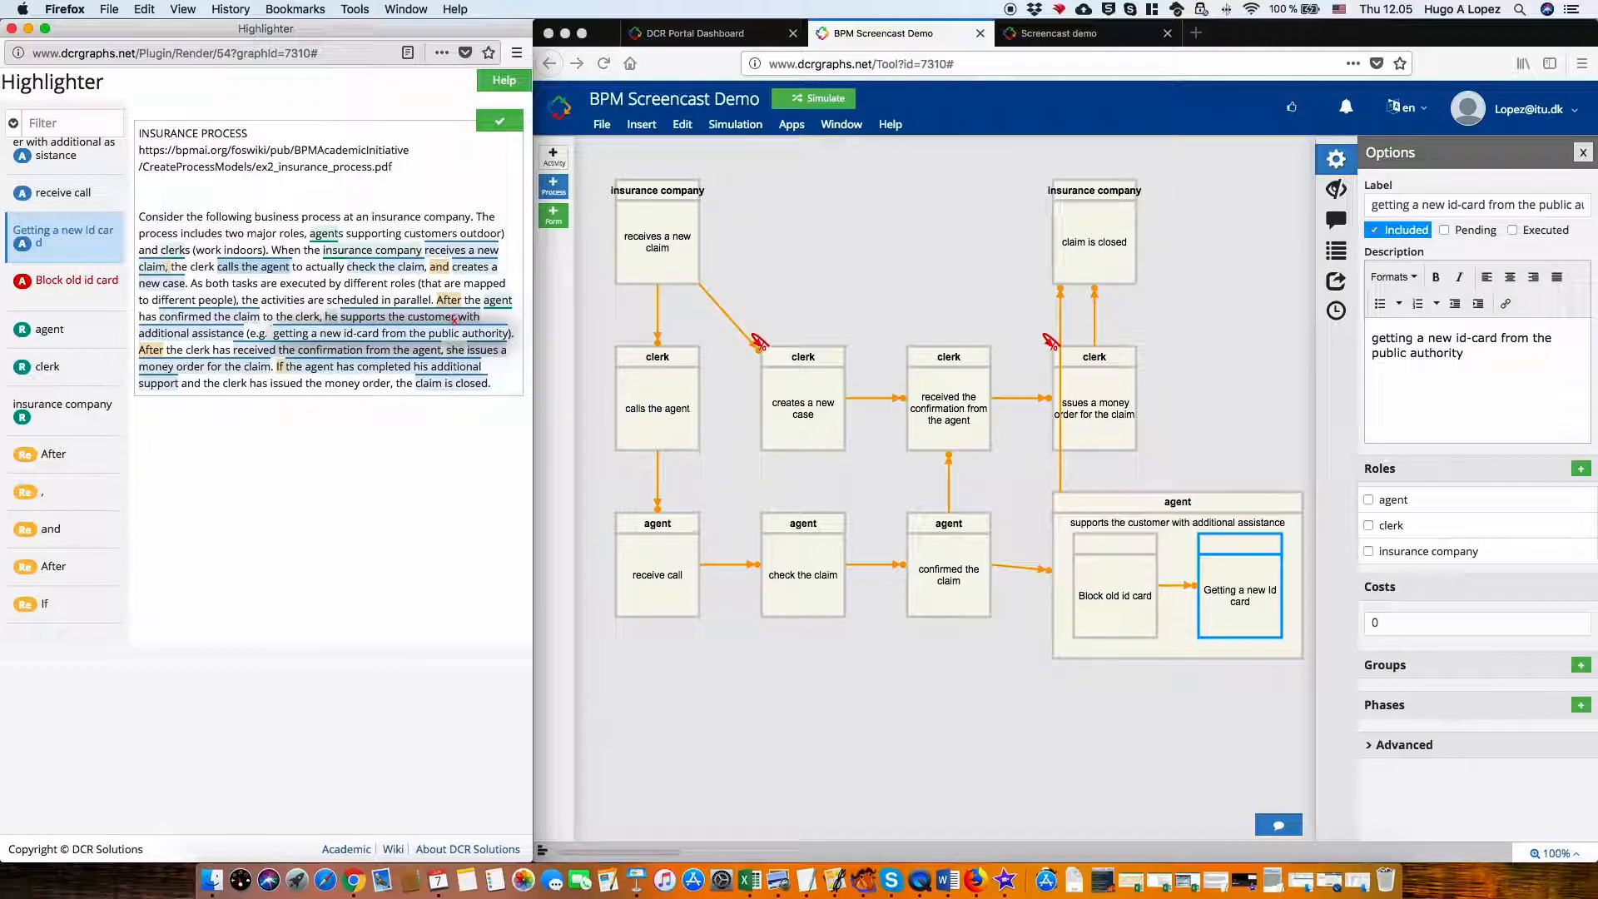
type("block ")
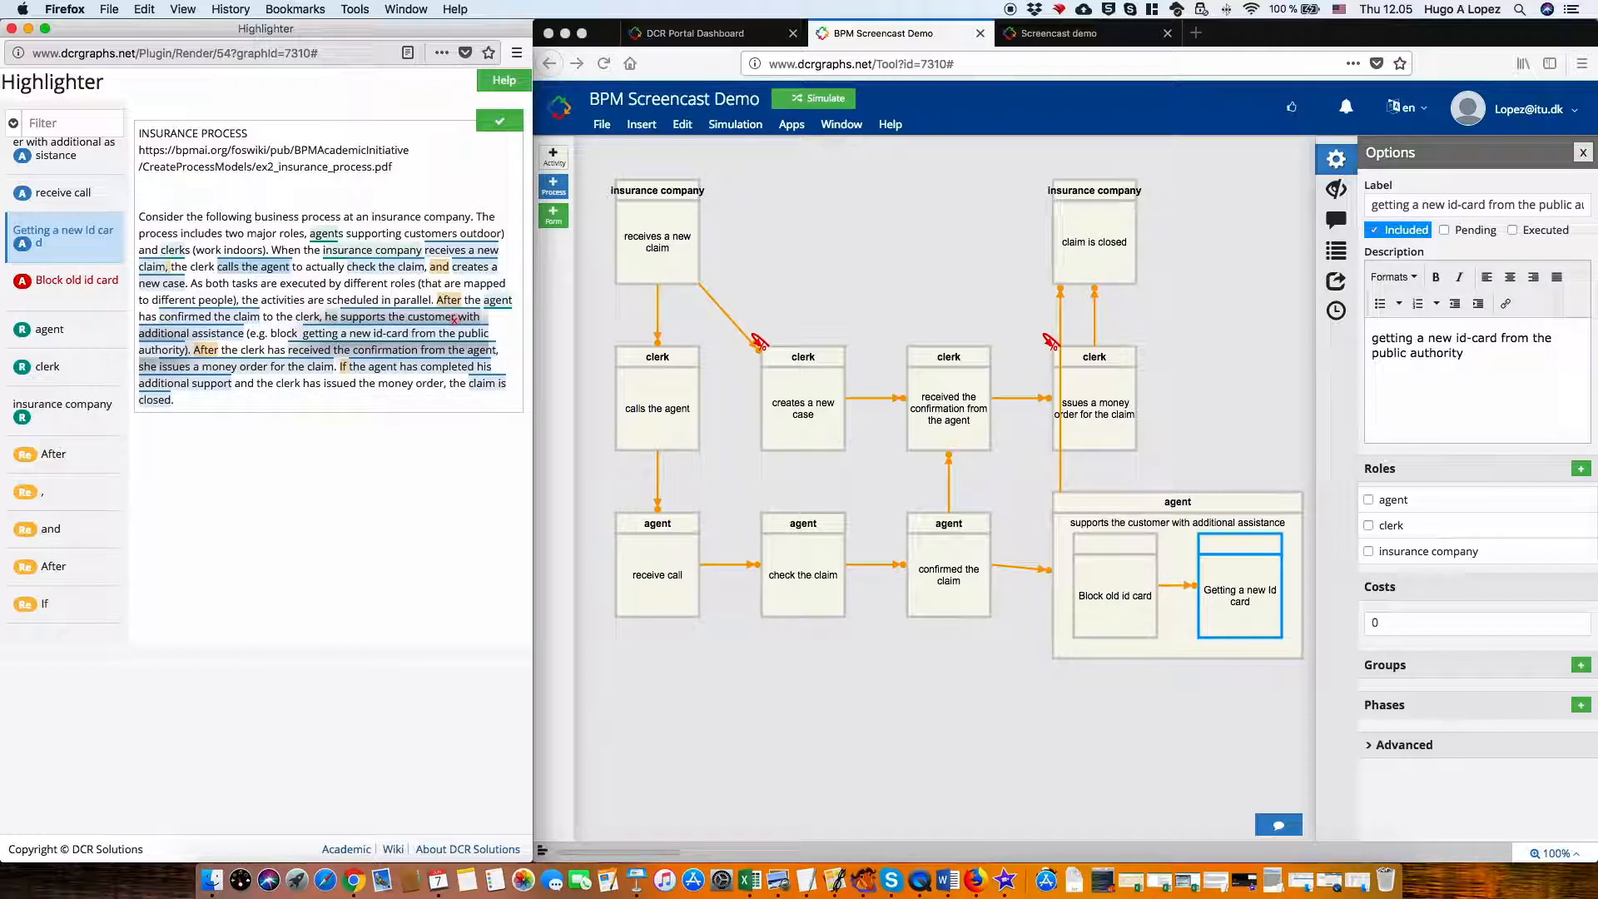
type("and")
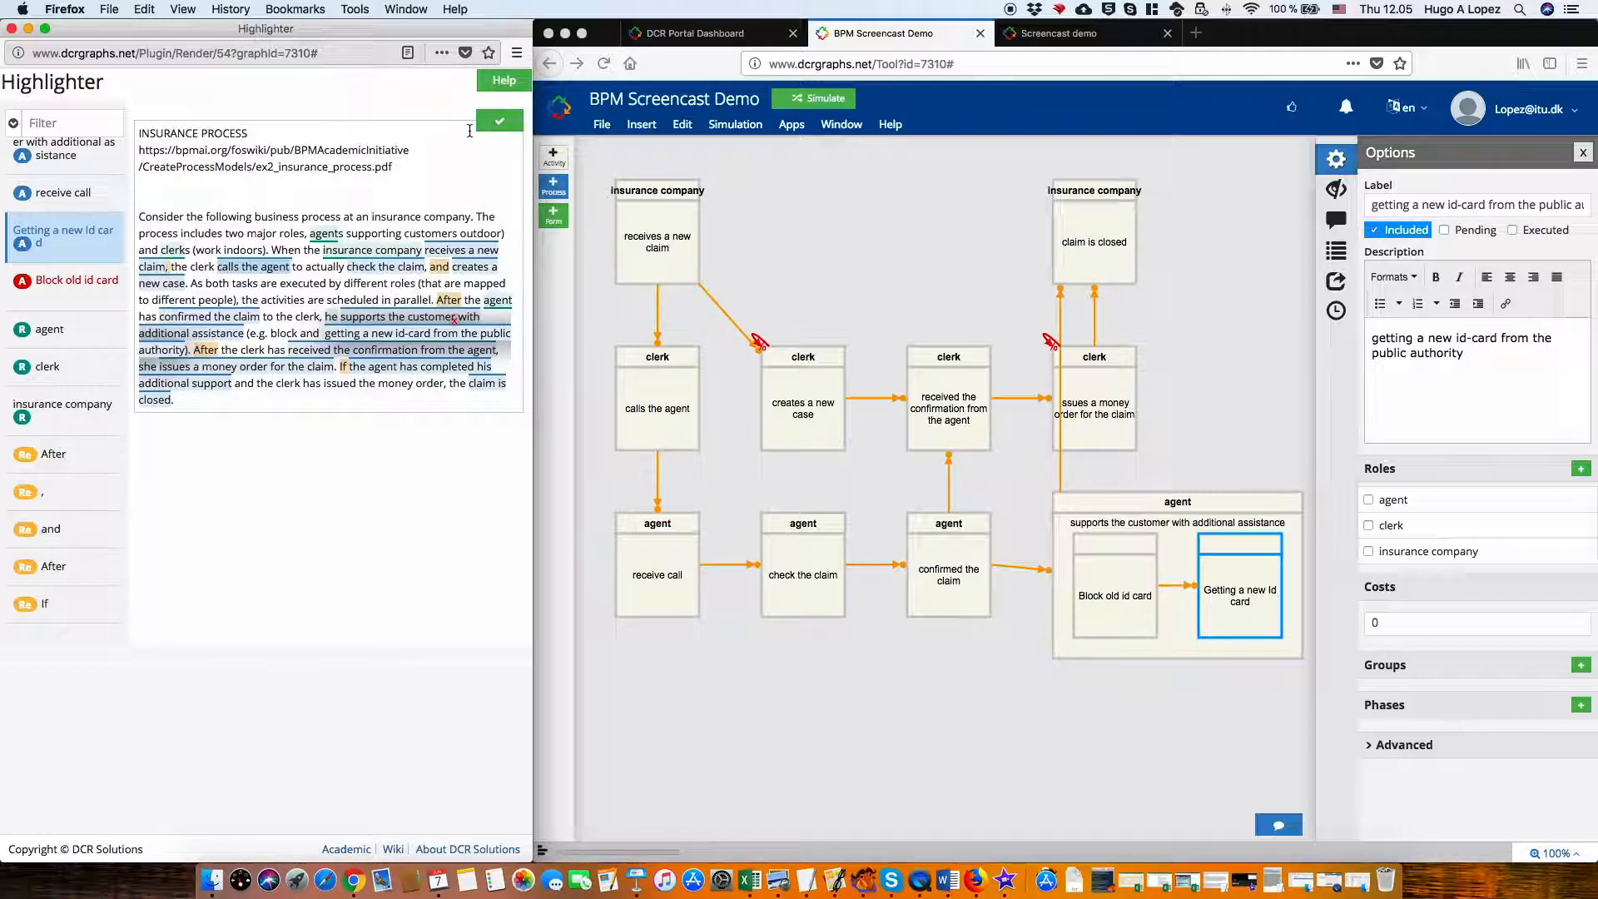
key("BackSpace")
key("BackSpace")
key("BackSpace")
key("BackSpace")
key("BackSpace")
type("ing and")
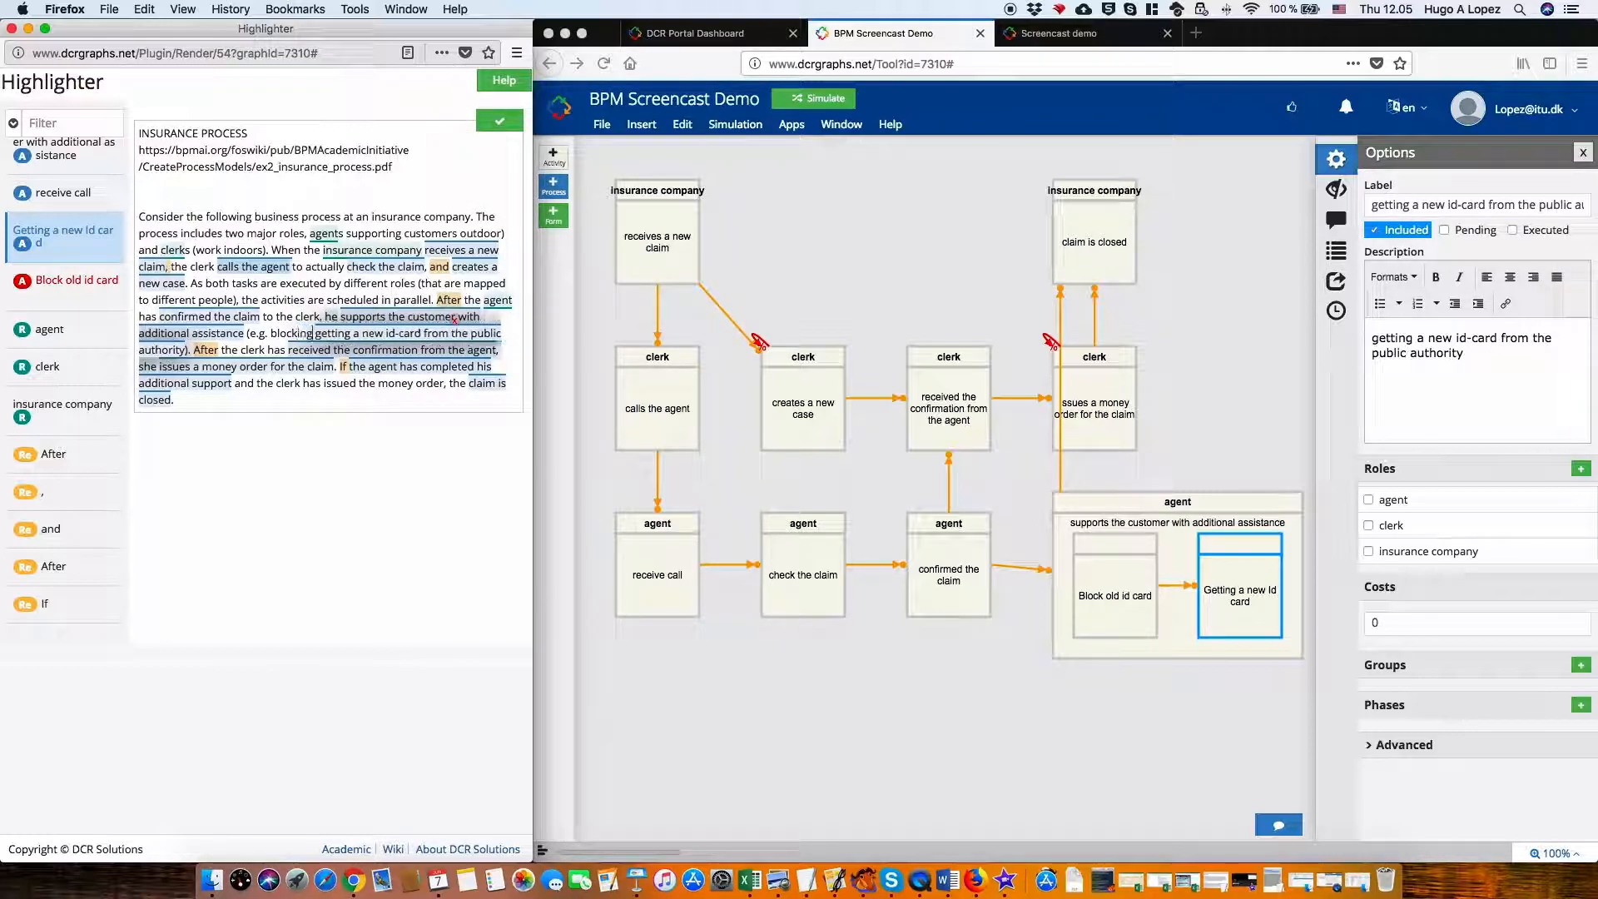
left_click(514, 122)
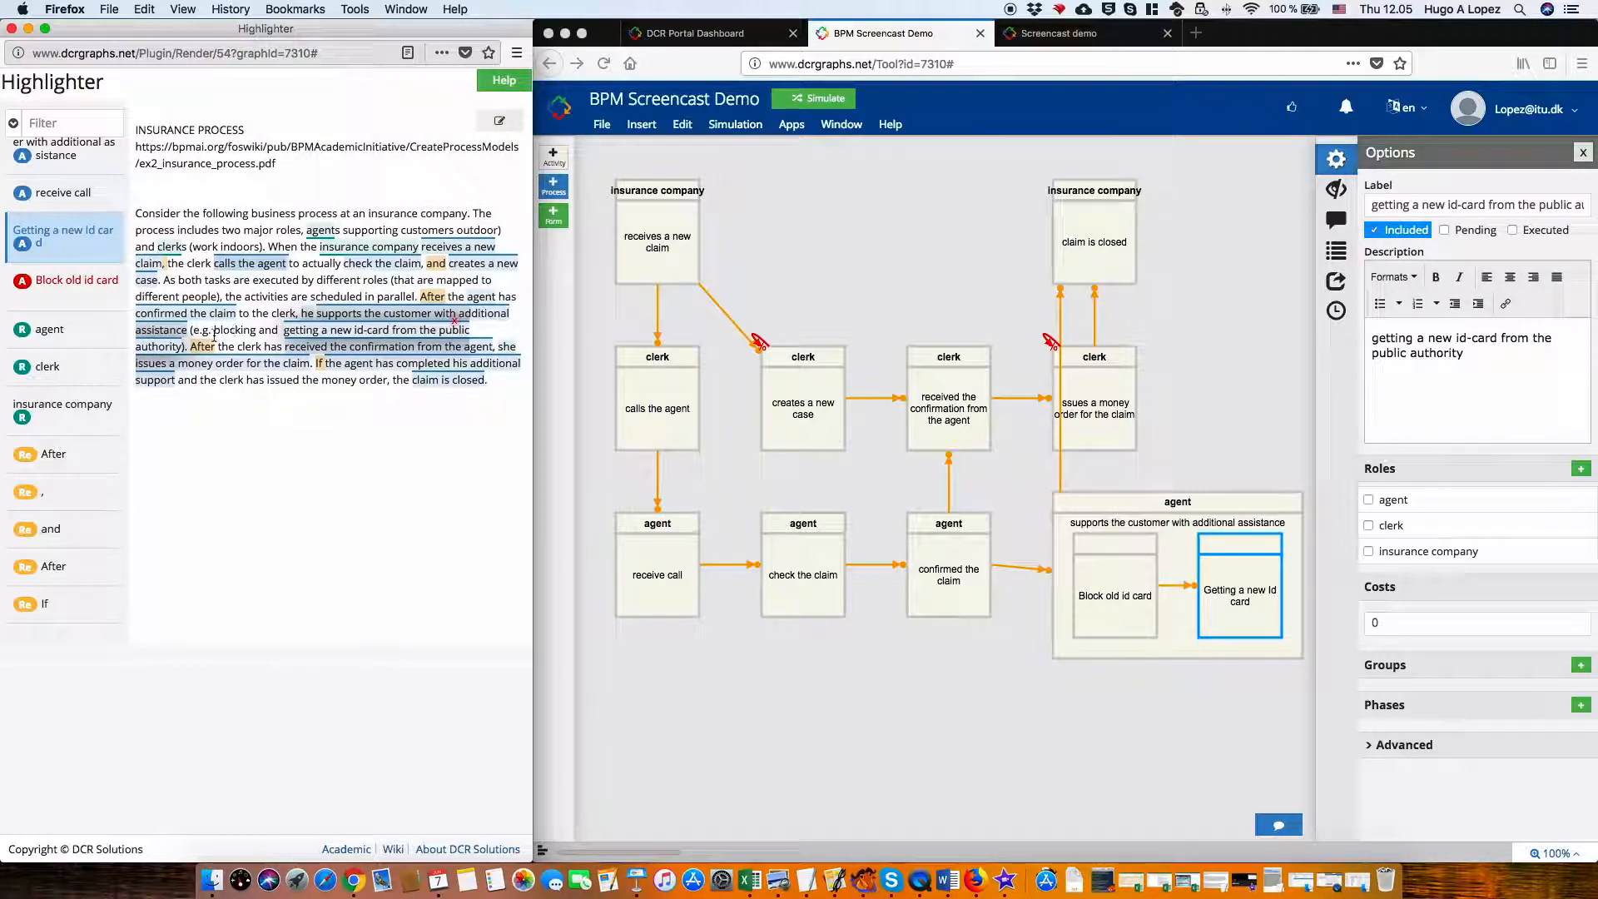
Assign the text "blocking and" to the "Block old id card" activity in the Highlighter, leaving nothing selected in the graph.
left_click_drag(214, 332, 211, 331)
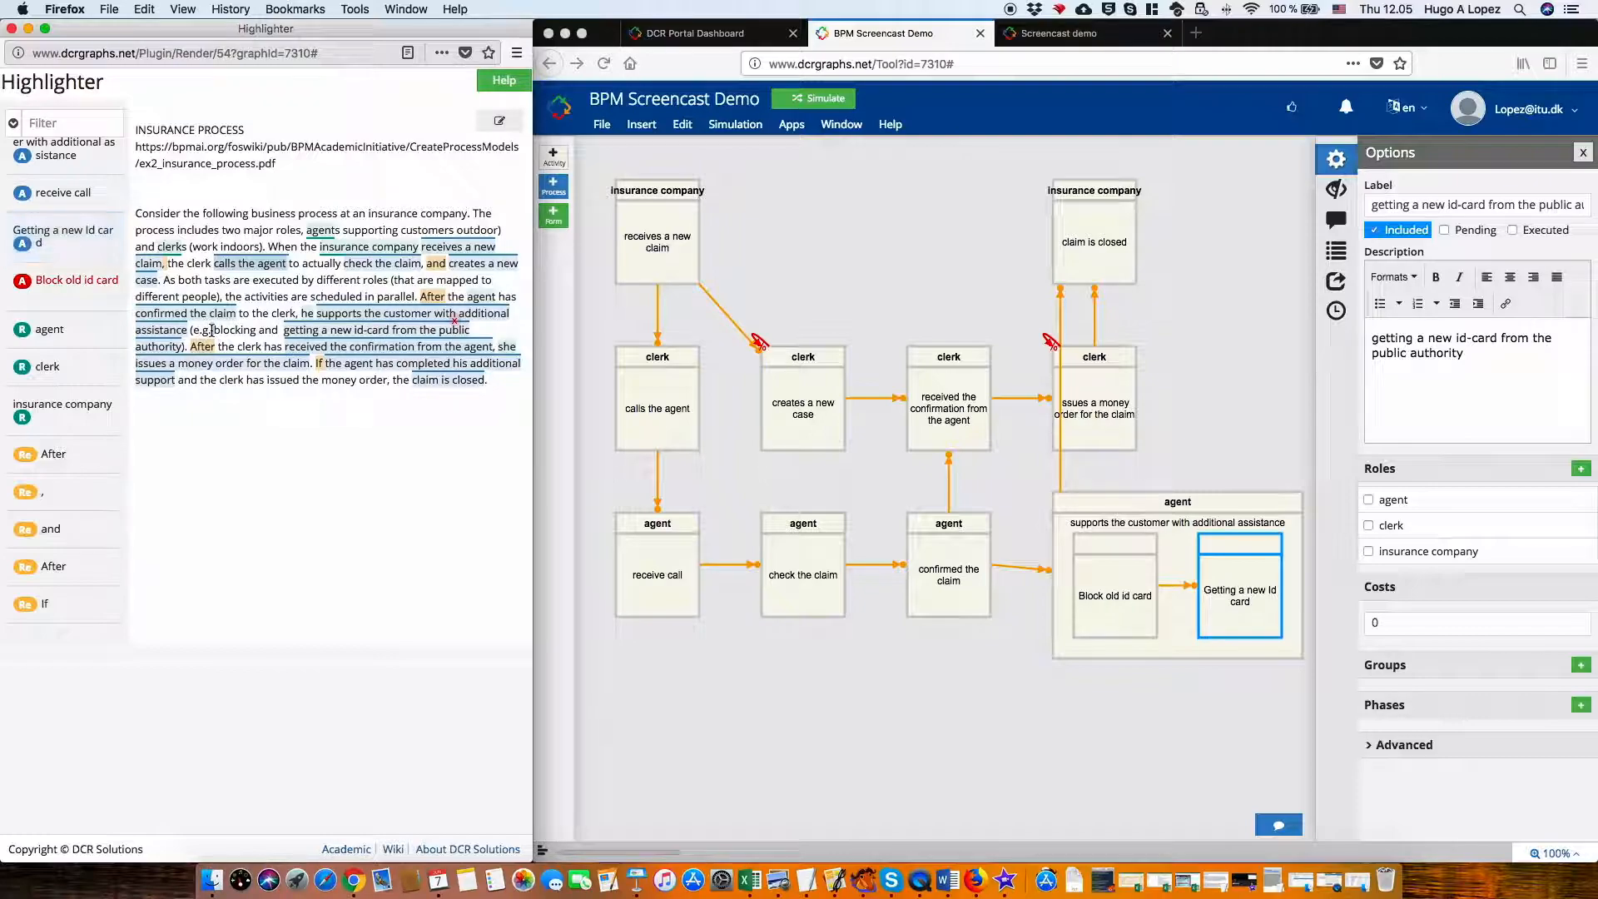
left_click(87, 296)
left_click_drag(214, 328, 279, 329)
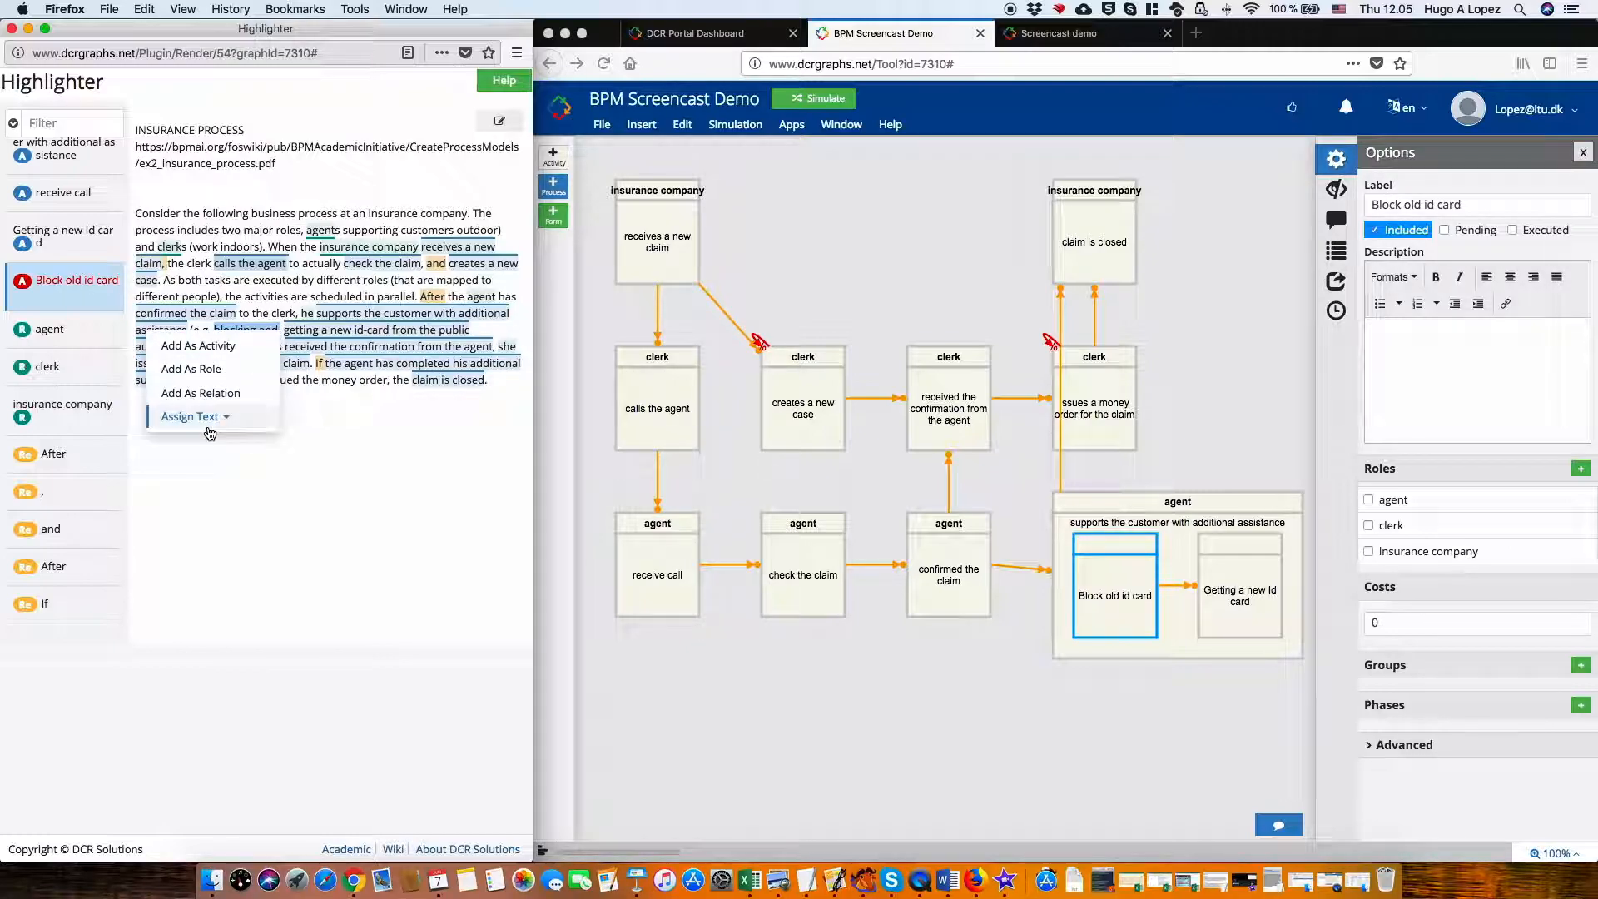
left_click(208, 419)
left_click(309, 421)
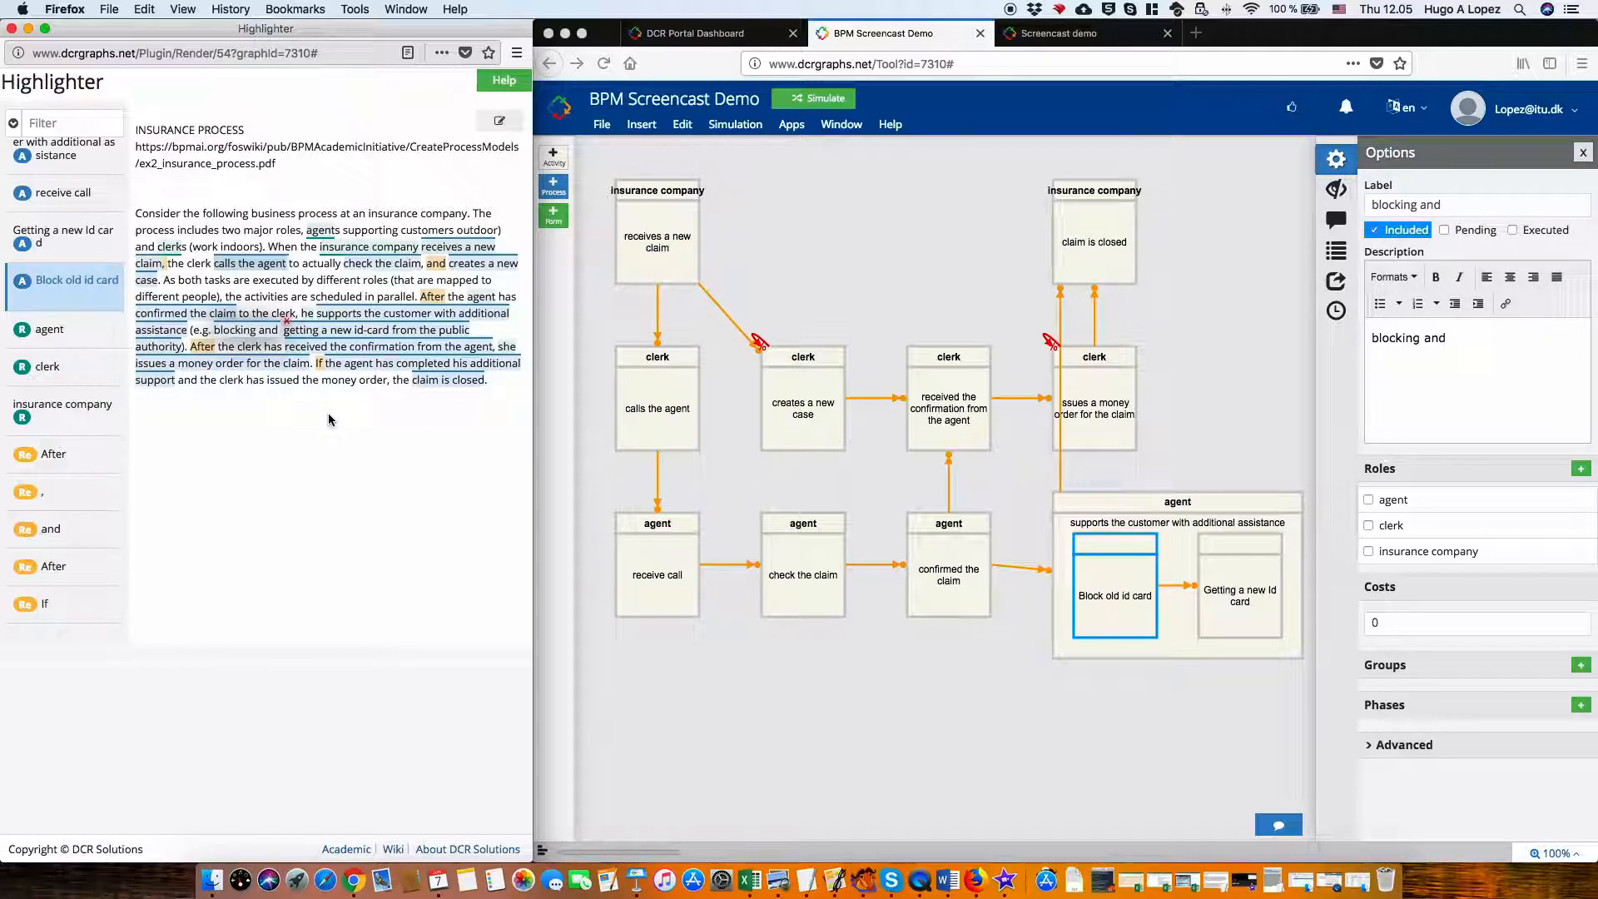
left_click(785, 662)
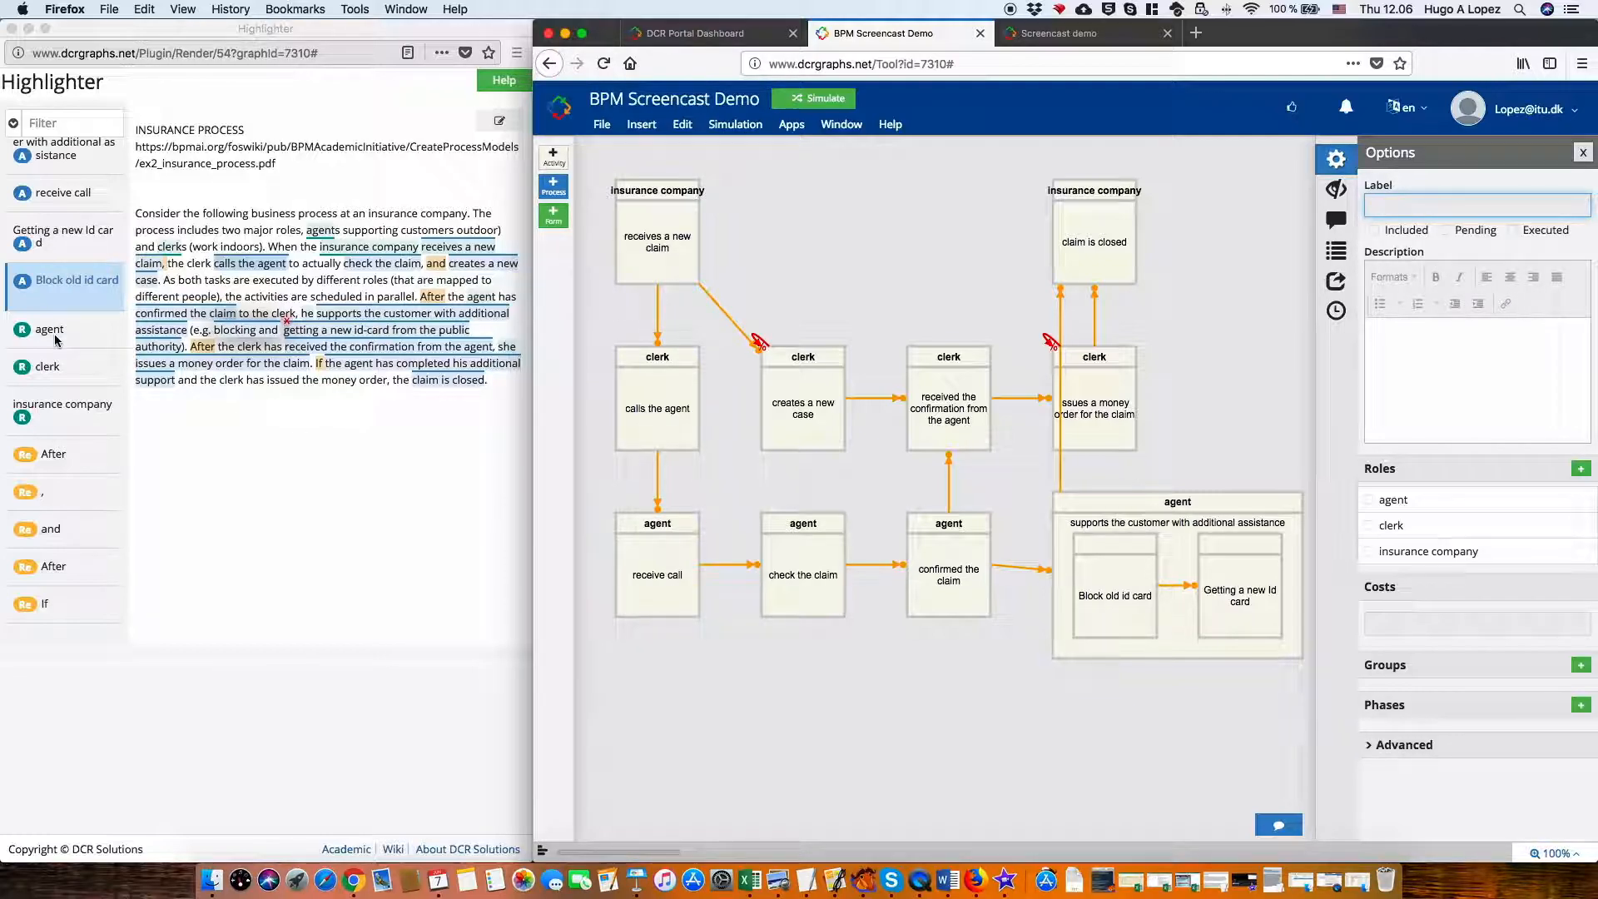
Look through the relations listed in the Highlighter, and view the graph editor's feedback form without submitting anything.
scroll(55, 338, "down", 10)
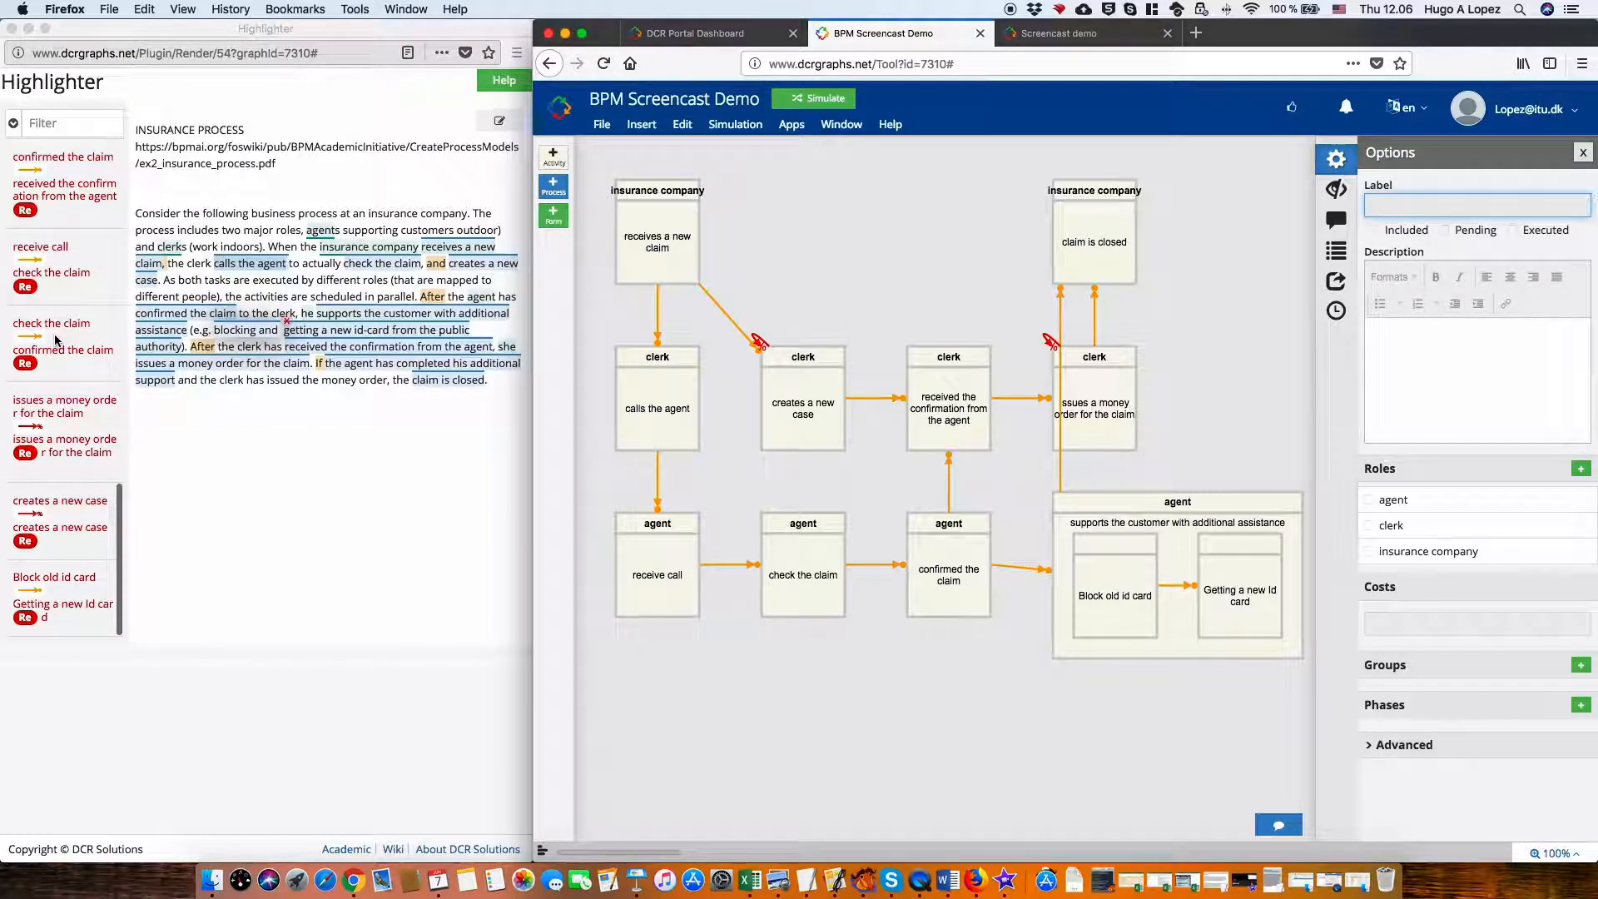
scroll(55, 338, "up", 5)
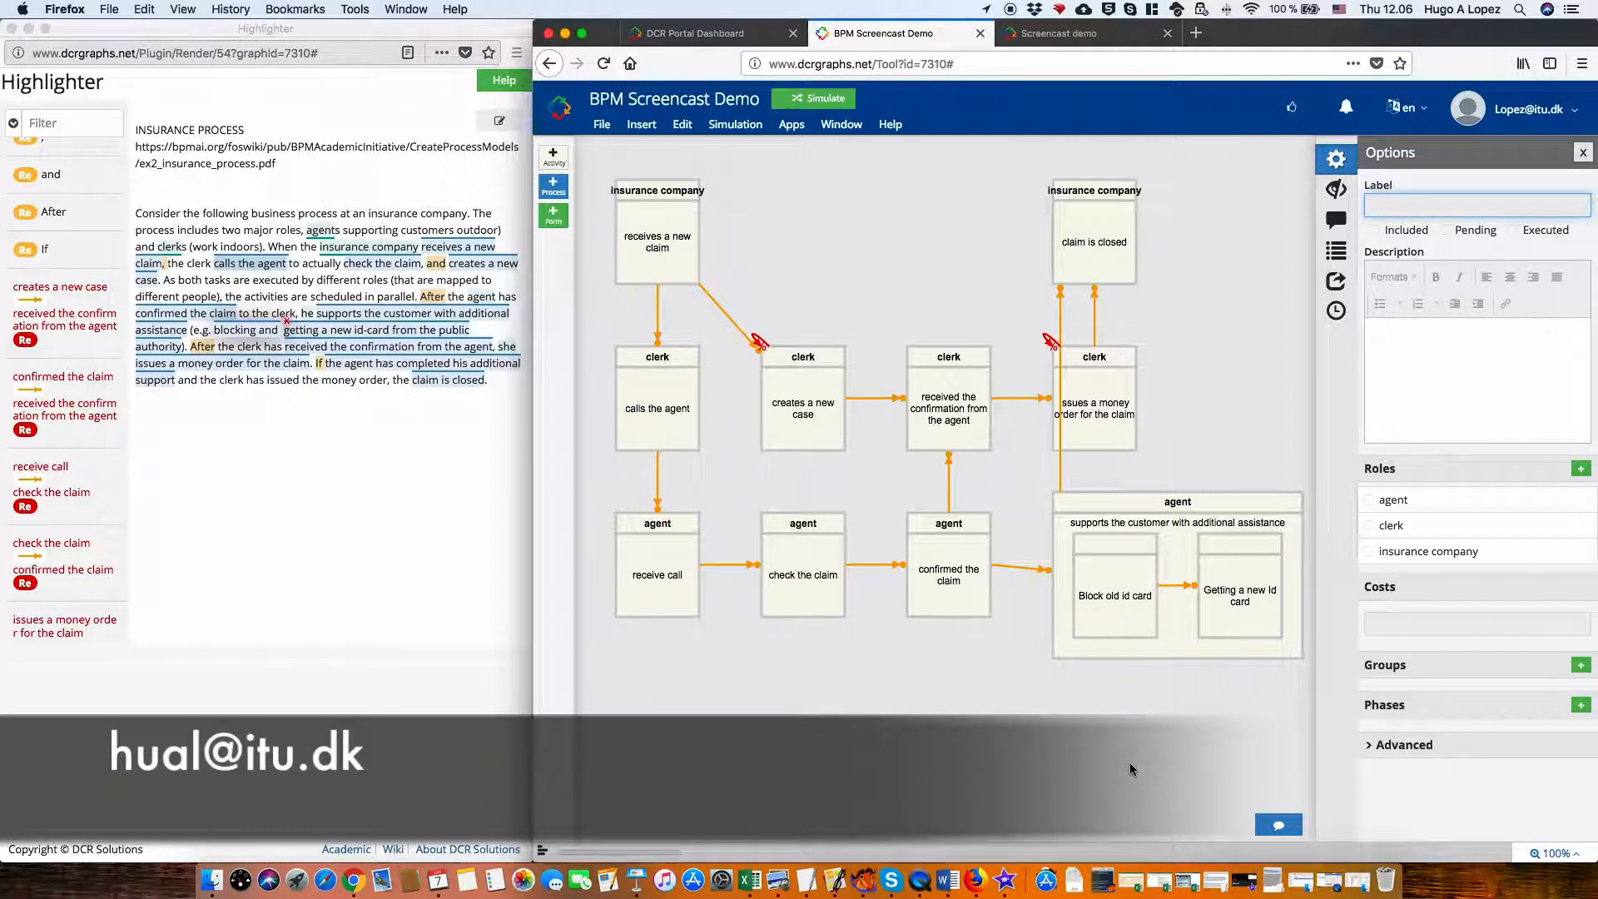
left_click(1292, 826)
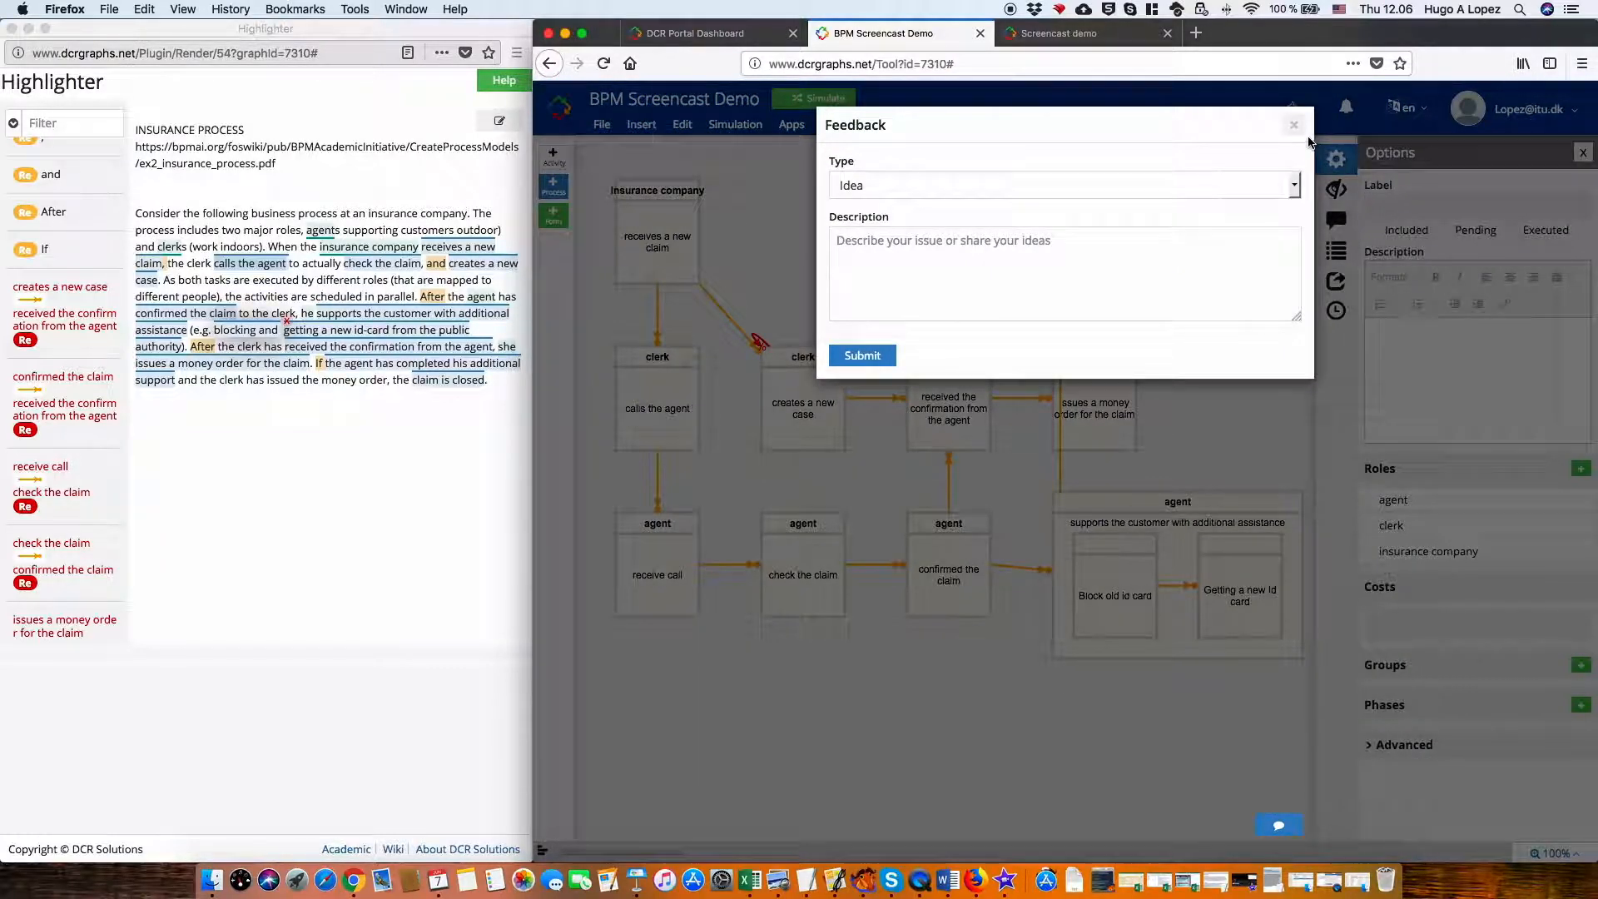
left_click(1294, 128)
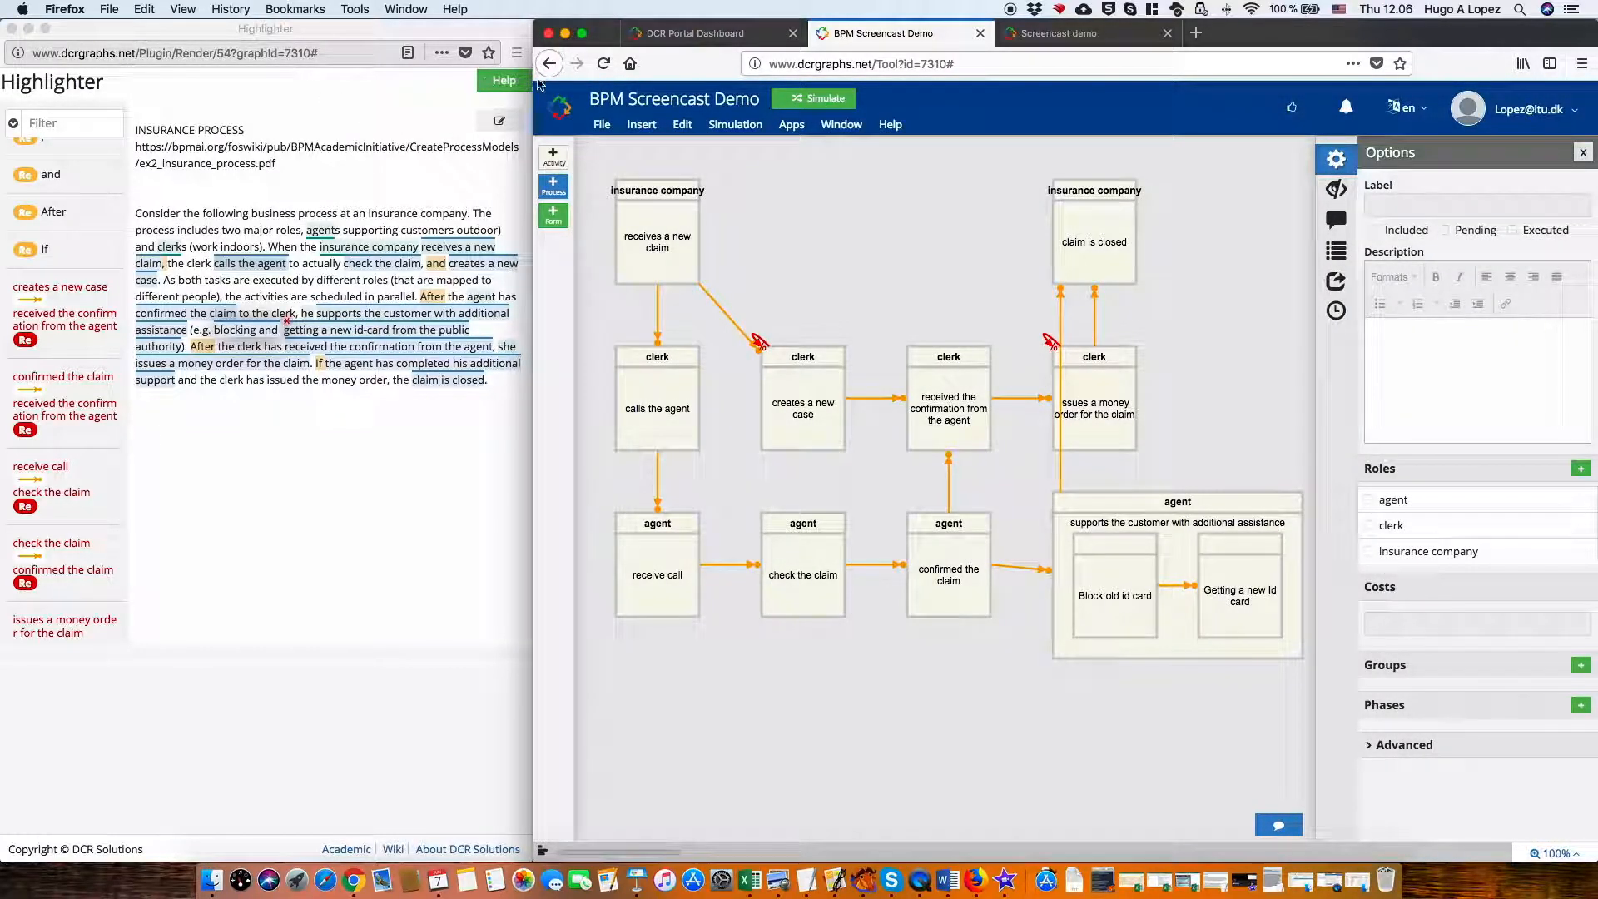